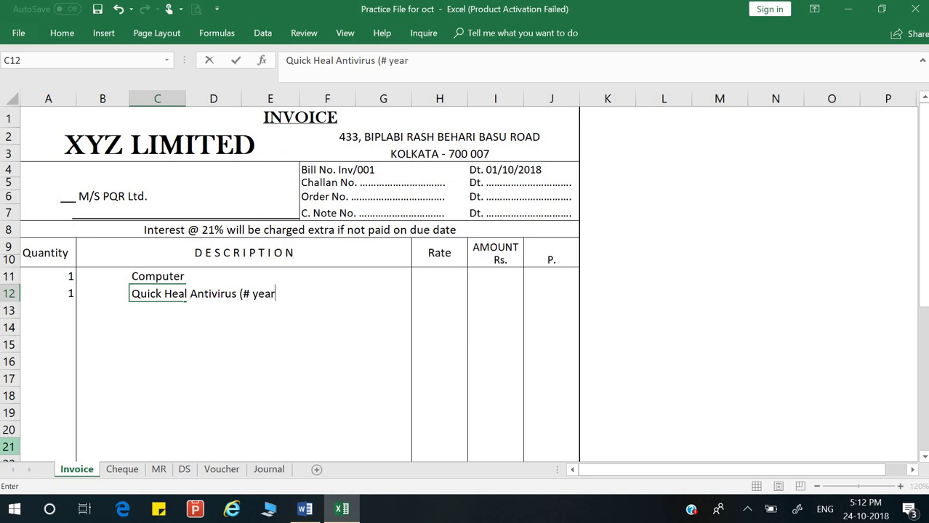
Step: Correct the antivirus description in C12 to 'Quick Heal Antivirus (3 Year)'
key("BackSpace")
key("BackSpace")
key("BackSpace")
key("BackSpace")
key("BackSpace")
key("BackSpace")
type("23")
key("BackSpace")
key("BackSpace")
type("3 Year)")
key("Return")
Step: Enter rates of 40000 for the Computer in H11 and 1,999 for the antivirus in H12
key("Up")
key("Up")
key("Right")
key("Right")
key("Right")
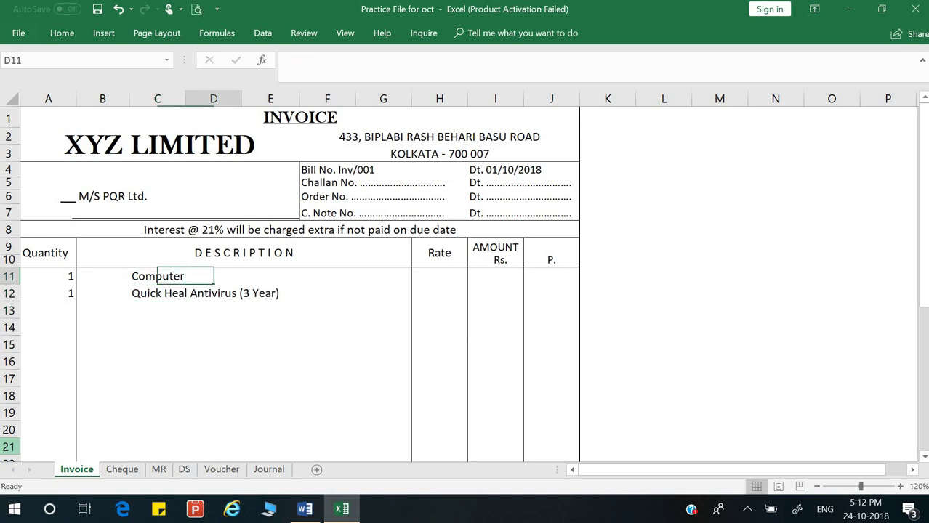
key("Right")
key("Right")
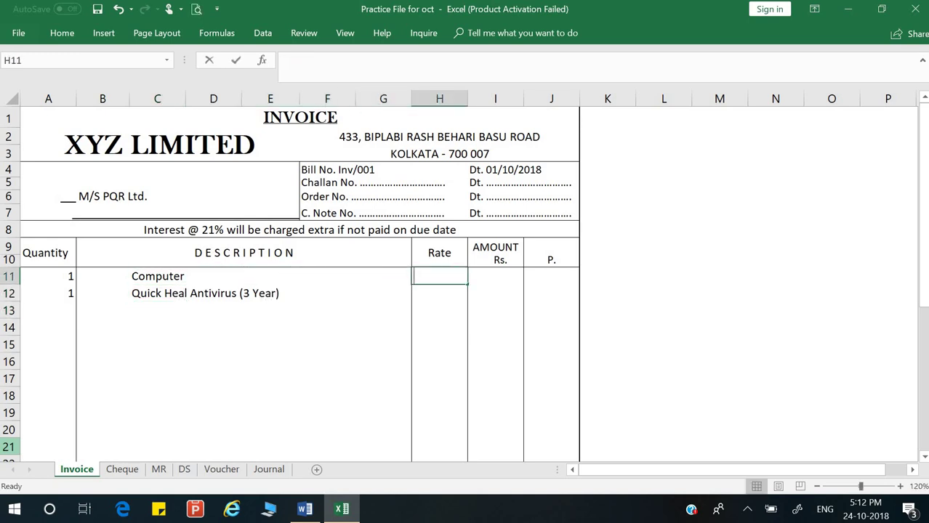
type("40000")
key("Return")
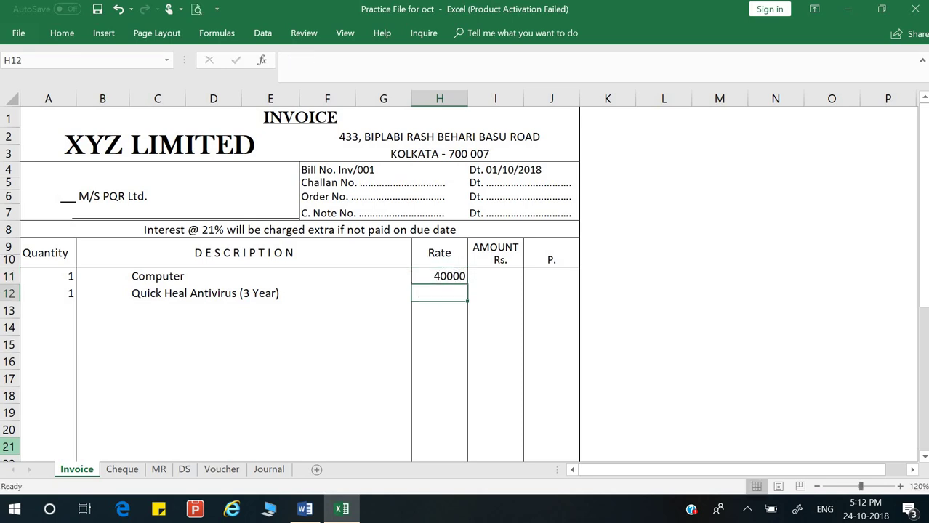
type("19999")
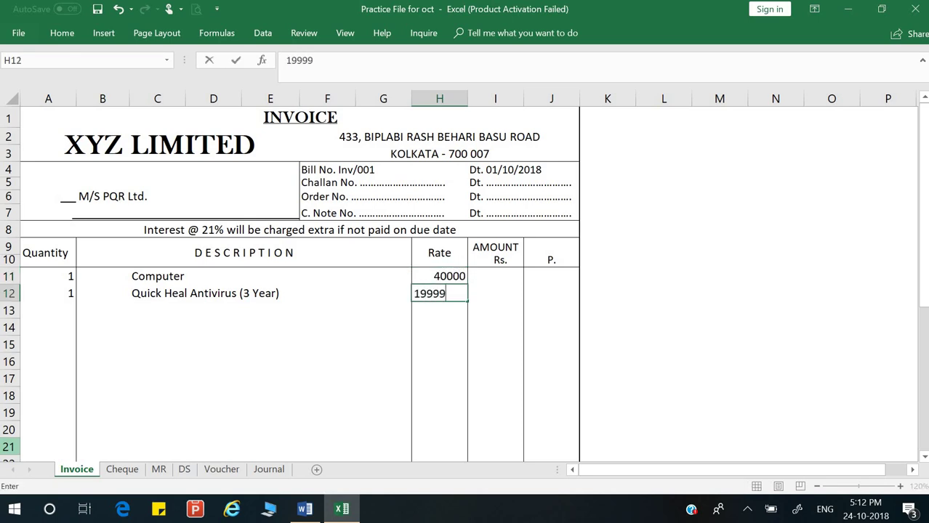
key("BackSpace")
key("Return")
key("Up")
key("Up")
key("Right")
Step: Calculate the Computer's amount as =A11*H11 in I11 and fill it down to I12
type("=")
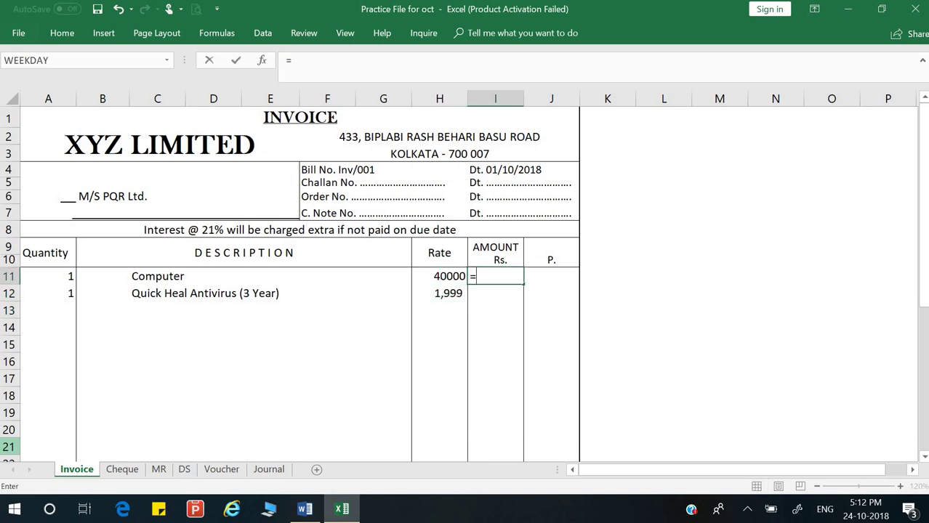
left_click(67, 278)
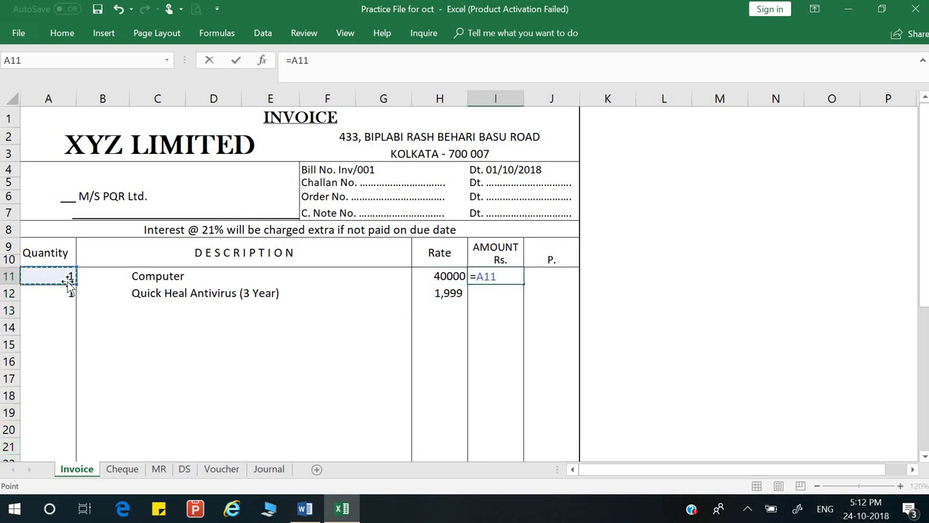
type(")*")
key("BackSpace")
key("BackSpace")
left_click(433, 279)
key("Return")
left_click(514, 276)
left_click_drag(523, 285, 522, 301)
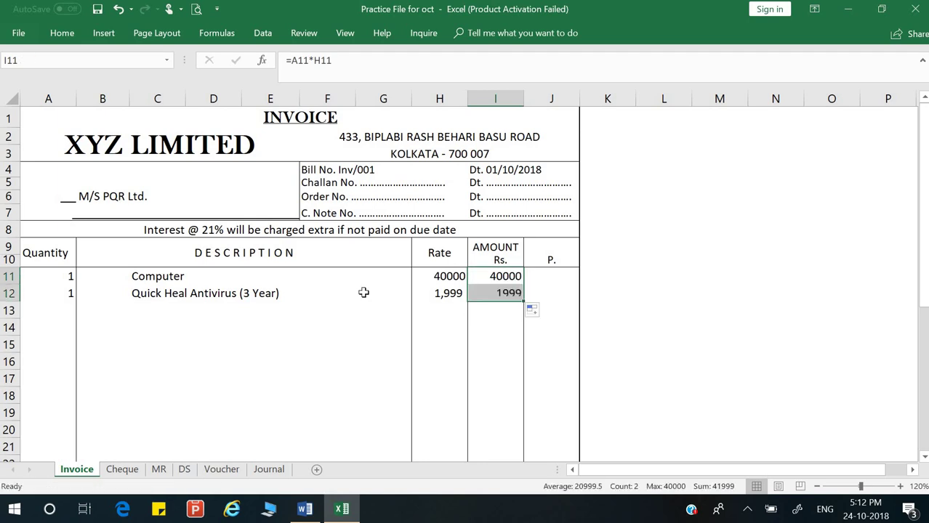
Step: Total the item amounts in I29 with =SUM(I11:I12), giving 41,999
scroll(599, 424, "down", 4)
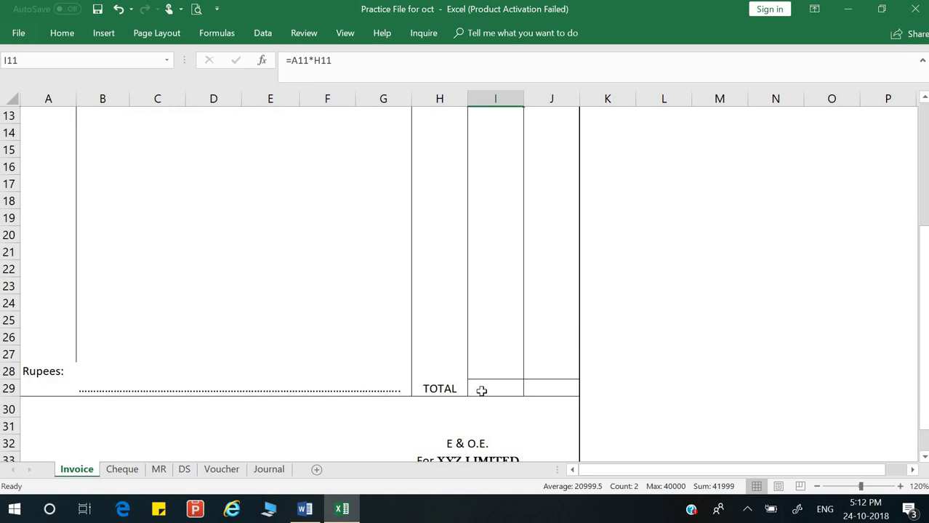
left_click(481, 390)
type("=sum")
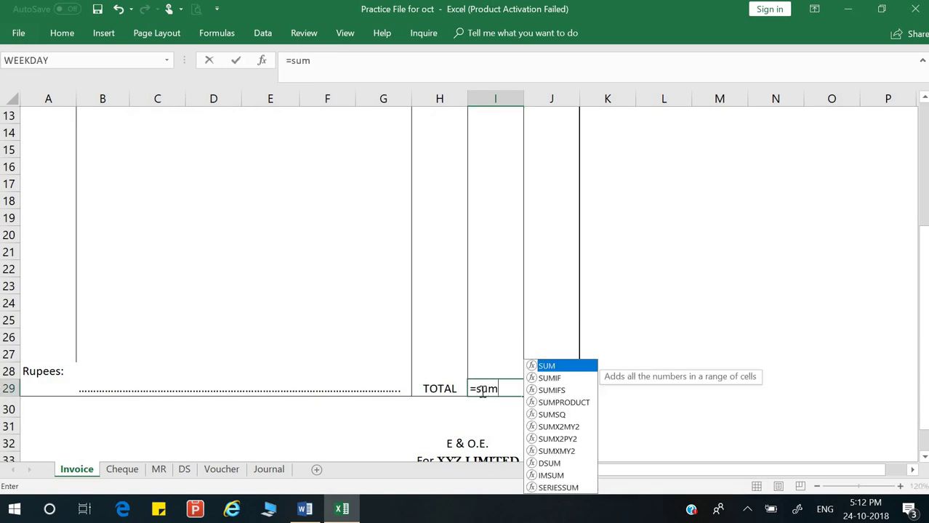
type("(")
scroll(481, 389, "up", 2)
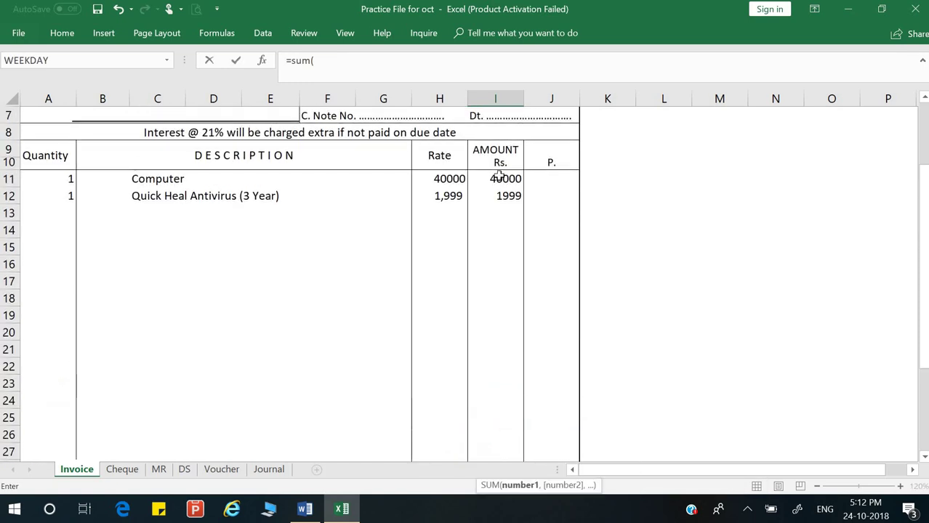
left_click_drag(493, 178, 497, 195)
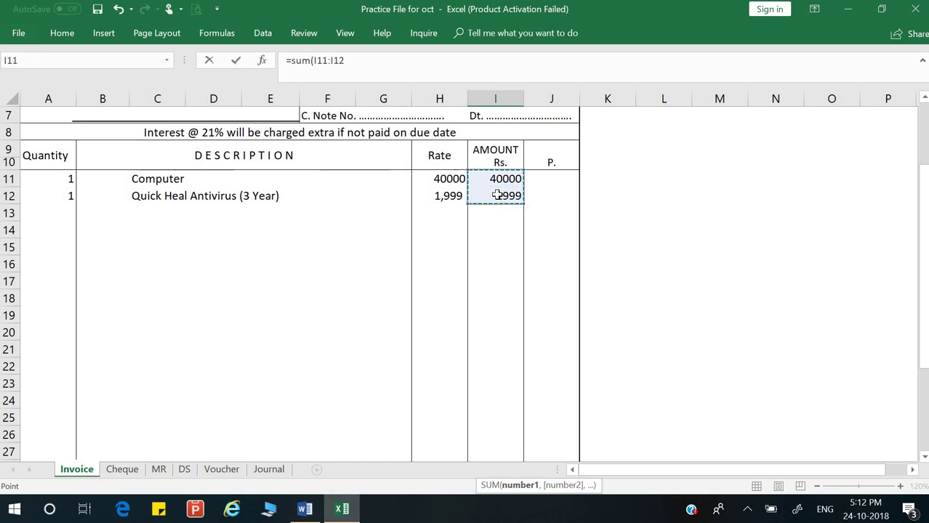
key("Return")
scroll(497, 194, "down", 1)
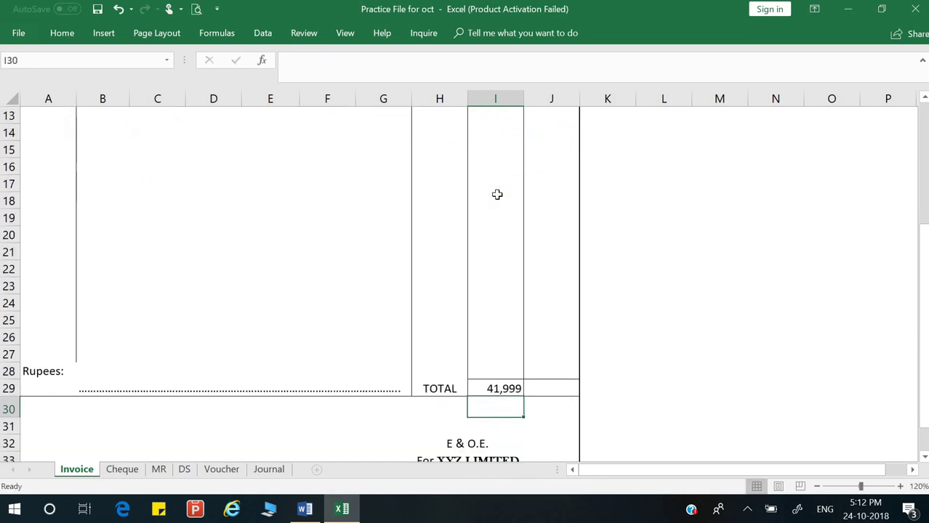
left_click(105, 368)
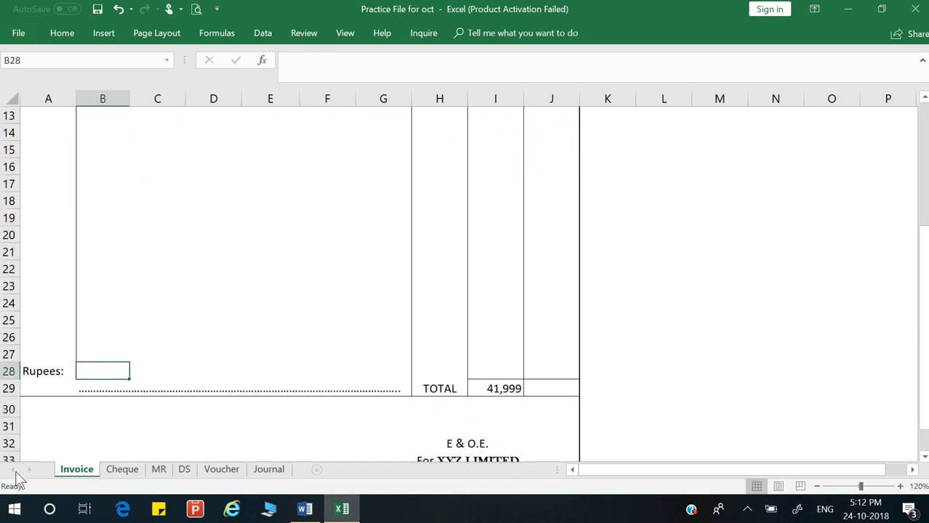
Step: Write 'Fourty one thousand nine hundred ninty nine only' in B28 and recheck the TOTAL formula
type("Fourty one thousand")
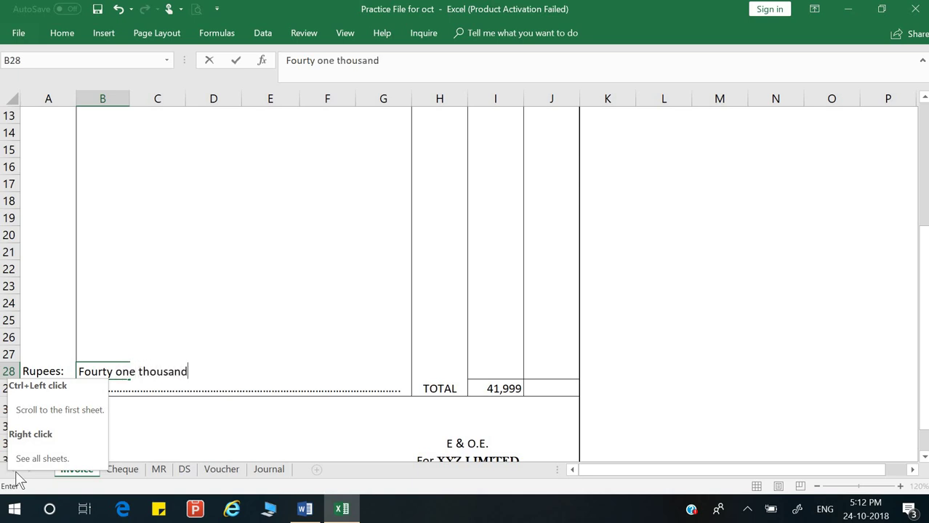
type(" nine hundred ninty nine only")
key("Return")
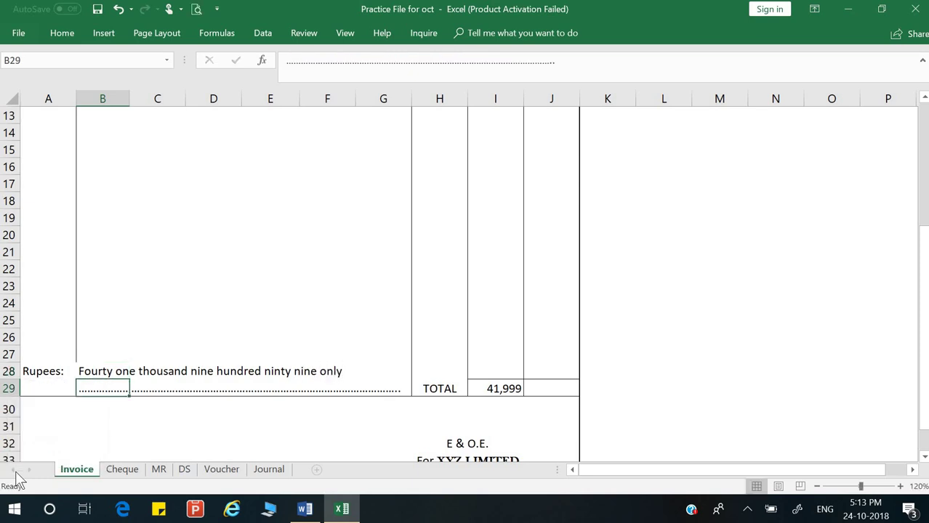
double_click(522, 388)
key("Return")
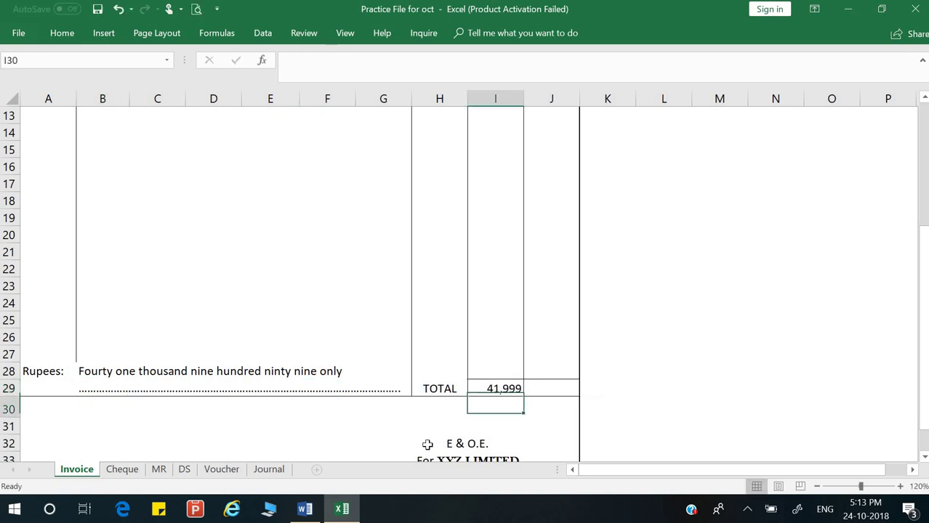
scroll(433, 436, "down", 3)
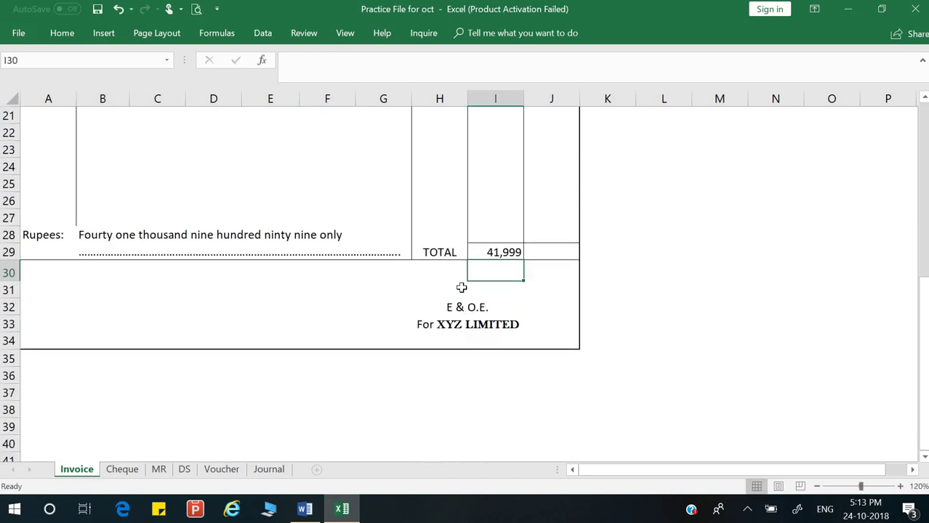
Step: Enter the signatory's name in H31 above E & O.E. and fix its spelling
left_click(461, 288)
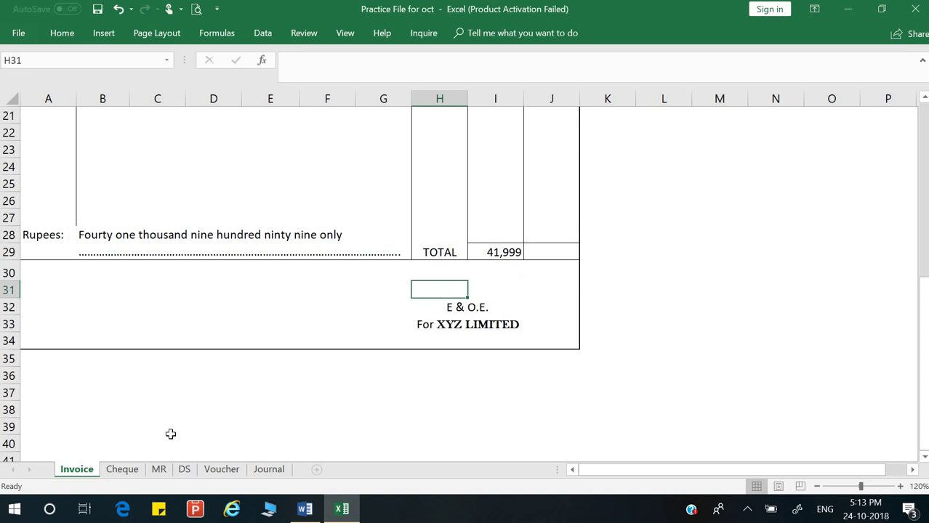
type("D")
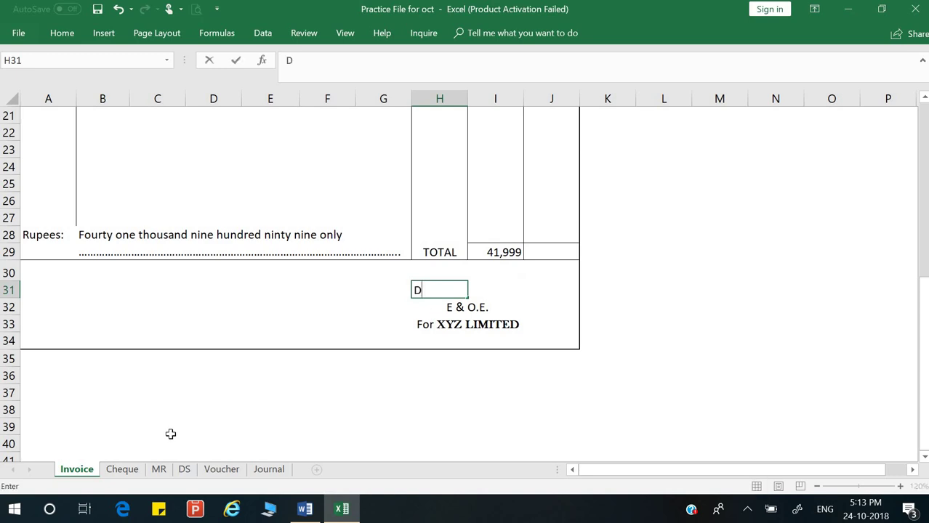
key("BackSpace")
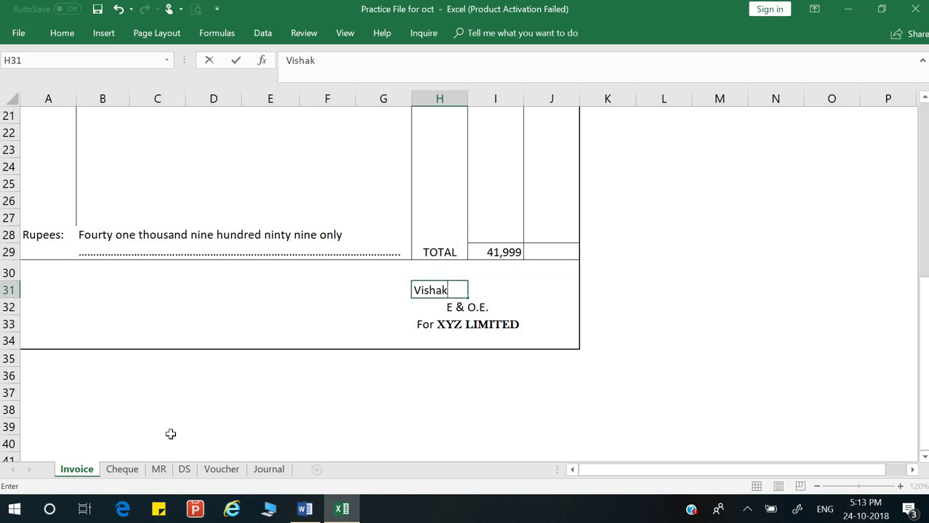
key("Return")
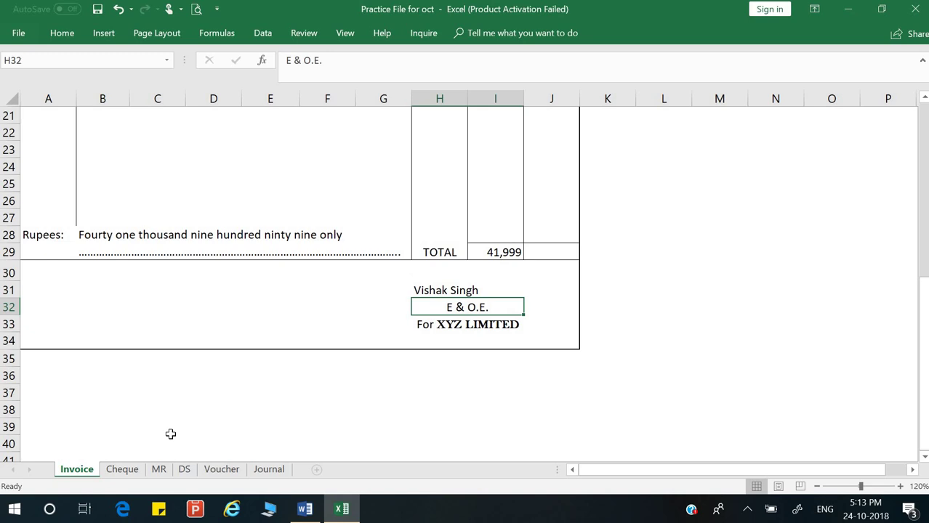
key("Up")
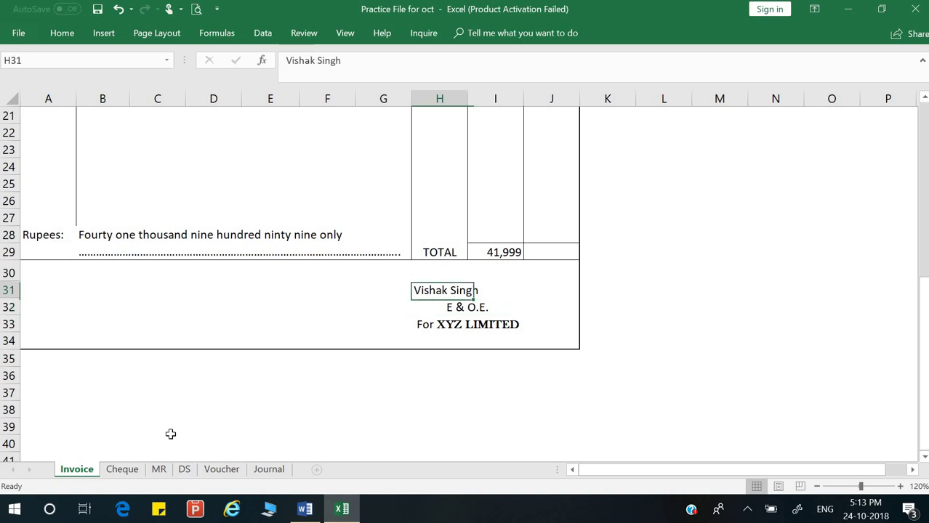
key("F2")
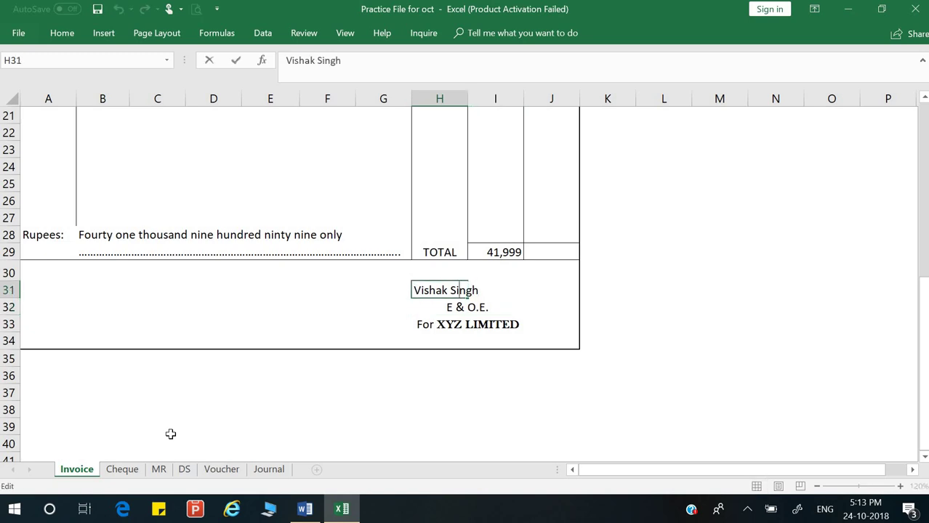
key("BackSpace")
type("l")
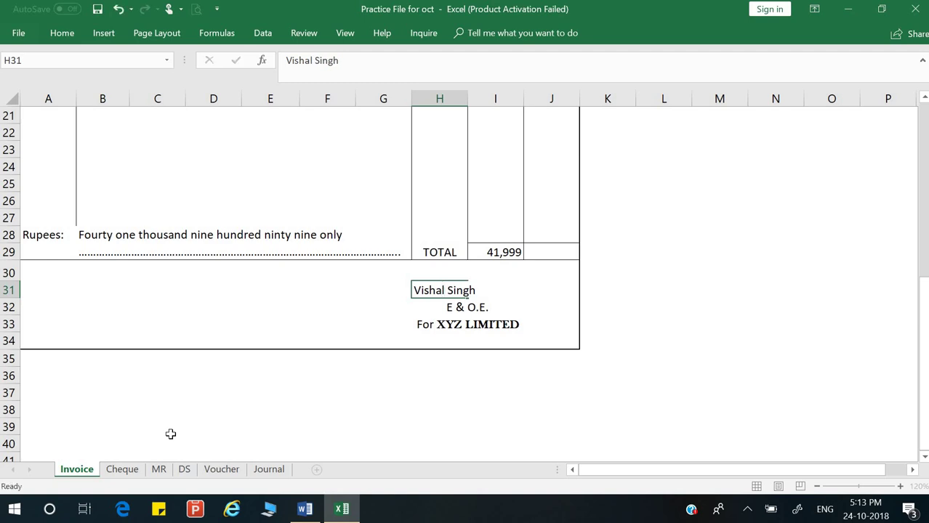
key("Return")
Step: Merge and centre the name across H31:I31
key("Up")
key("shift+Right")
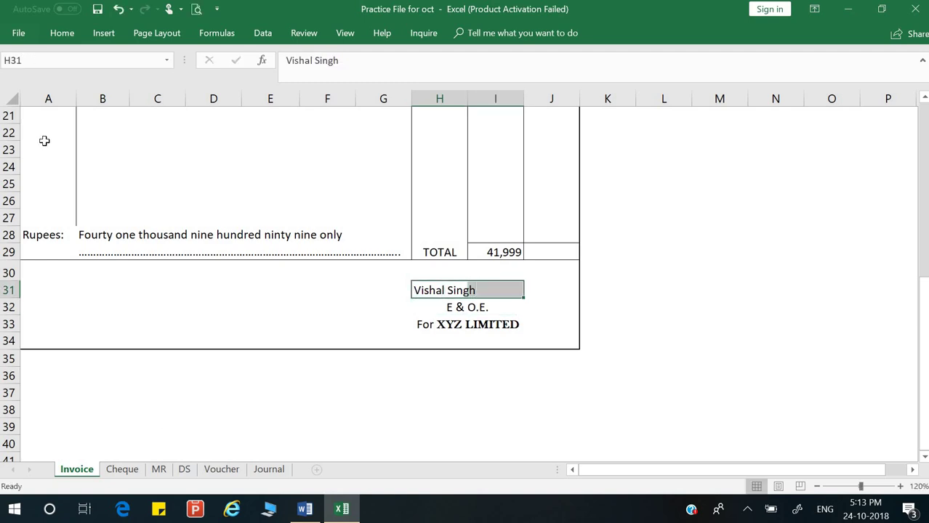
left_click(61, 37)
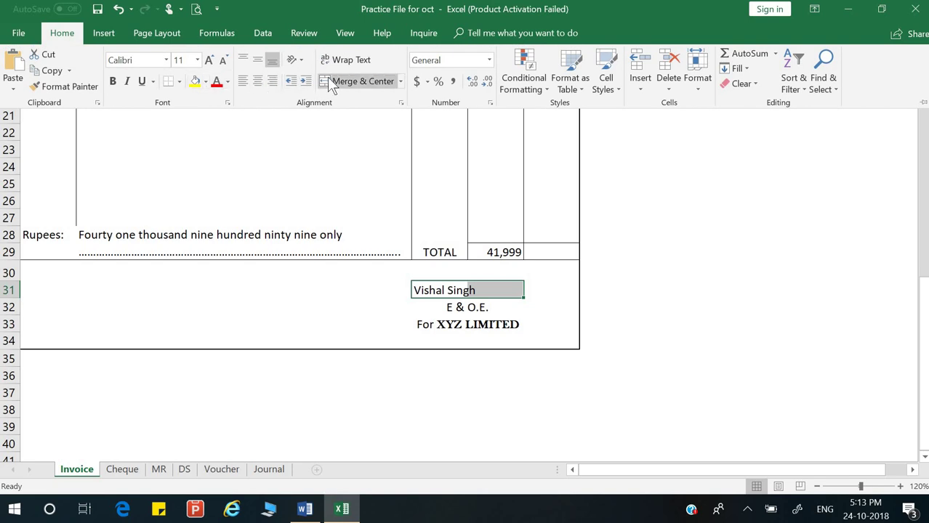
left_click(357, 81)
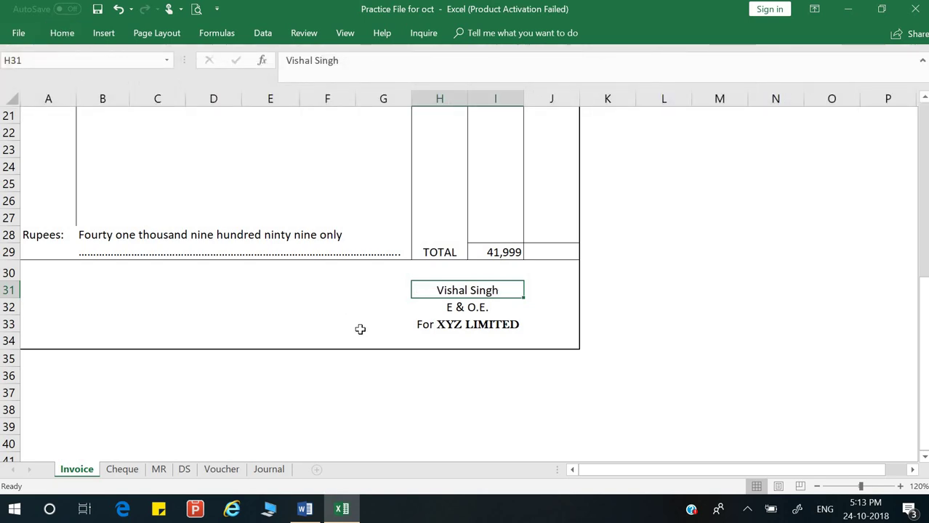
scroll(360, 328, "up", 5)
scroll(360, 329, "up", 2)
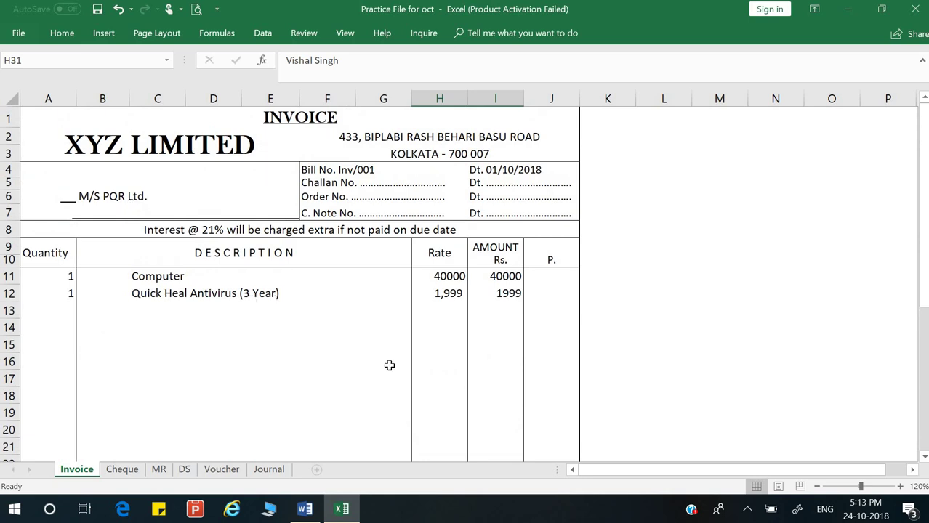
scroll(389, 365, "down", 5)
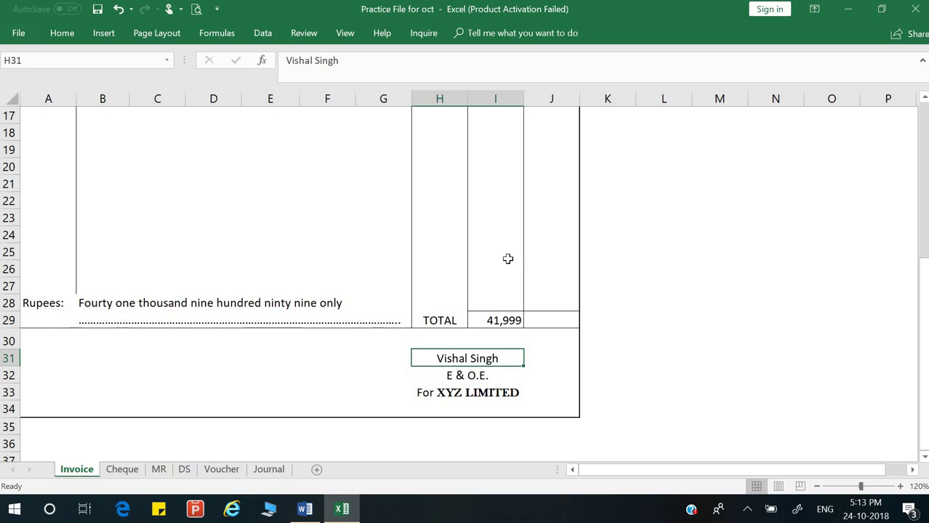
Step: On the Journal sheet, date the entry 01/10/2018 in A3 and add 'PQR Ltd Dr.' in B3
left_click(274, 471)
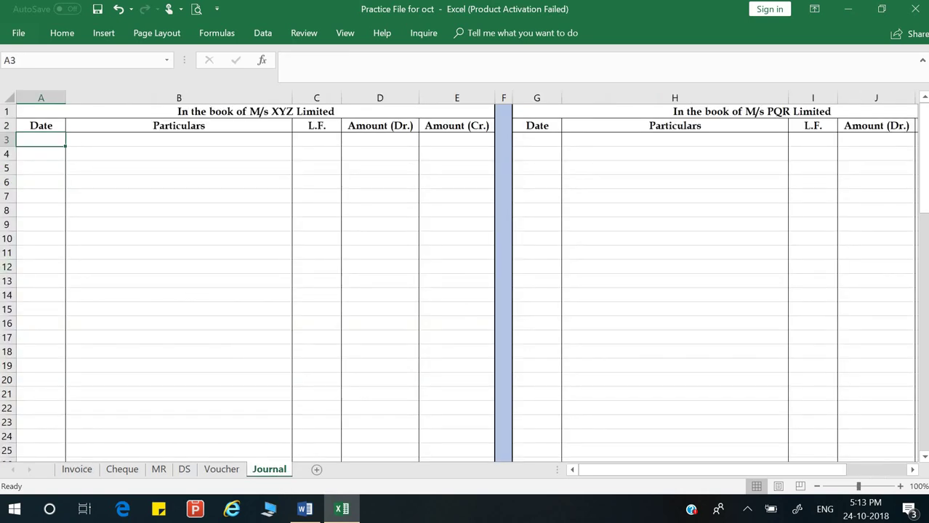
type("01/1")
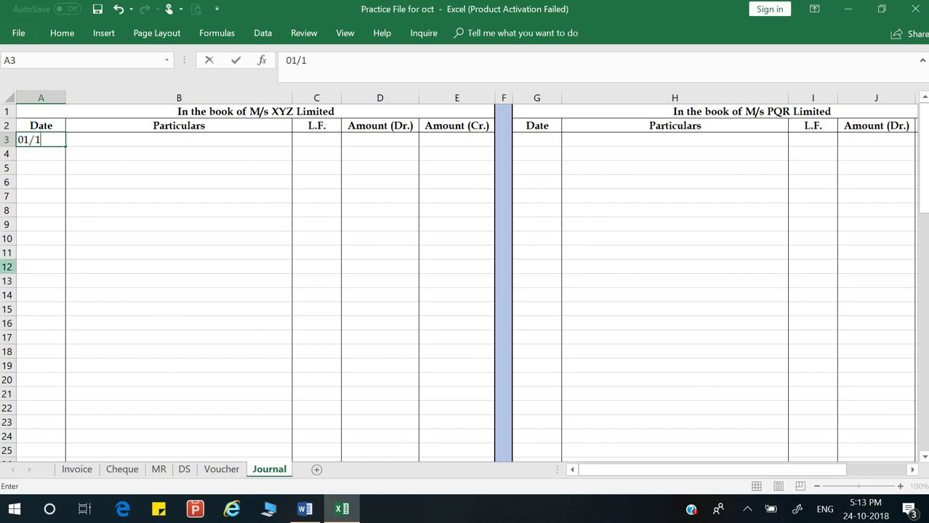
type("0/2018")
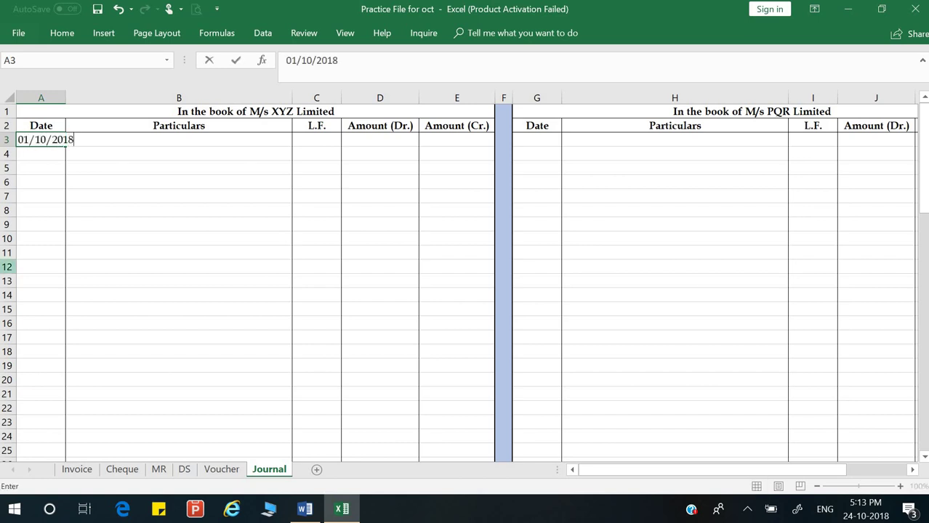
key("Return")
left_click(41, 140)
left_click(179, 140)
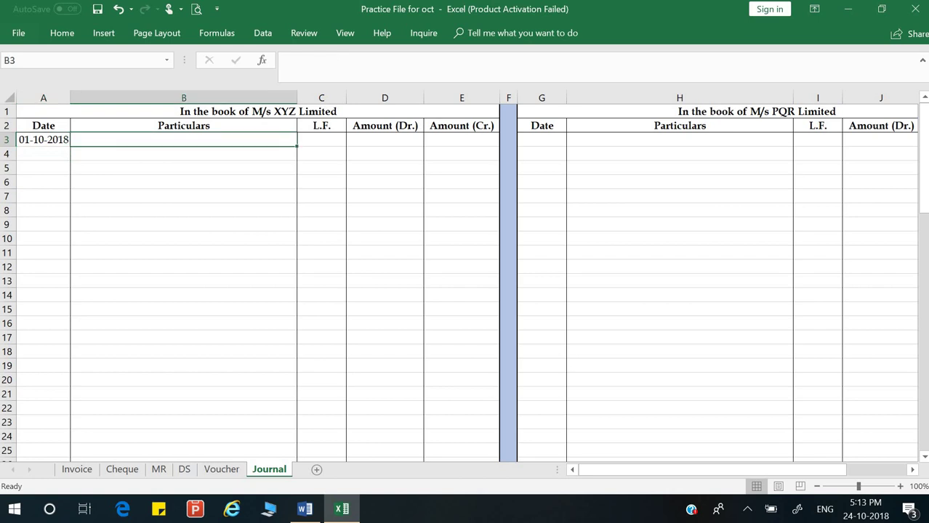
type("PQR")
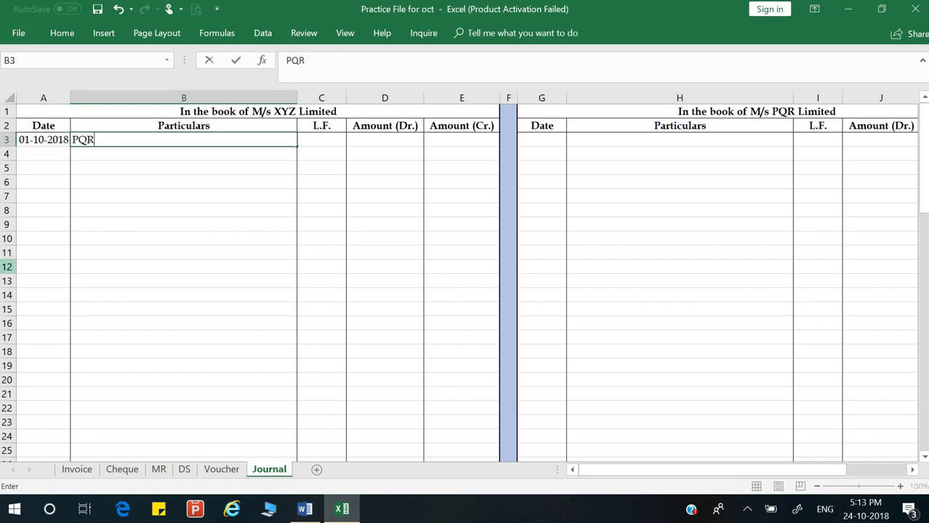
type(" Ltd Dr.")
key("Return")
Step: Add the indented 'To Sales A/c' credit line in B4
type("To Sales A")
type("cc")
key("BackSpace")
key("BackSpace")
key("BackSpace")
type("A/c")
key("Return")
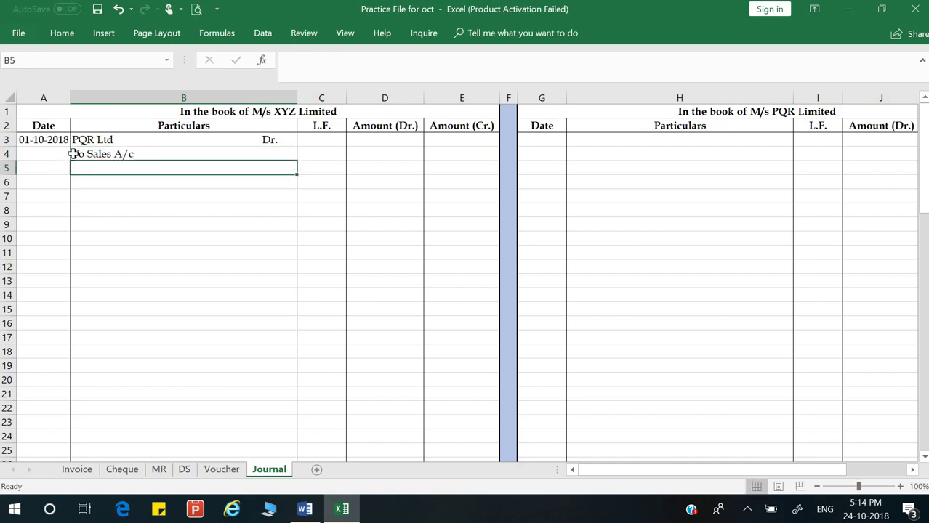
key("Return")
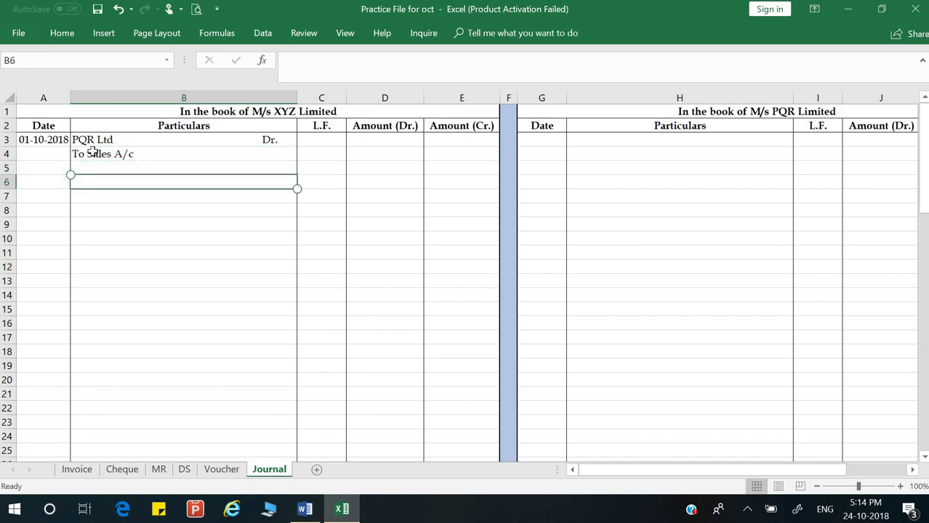
left_click(68, 153)
left_click(81, 153)
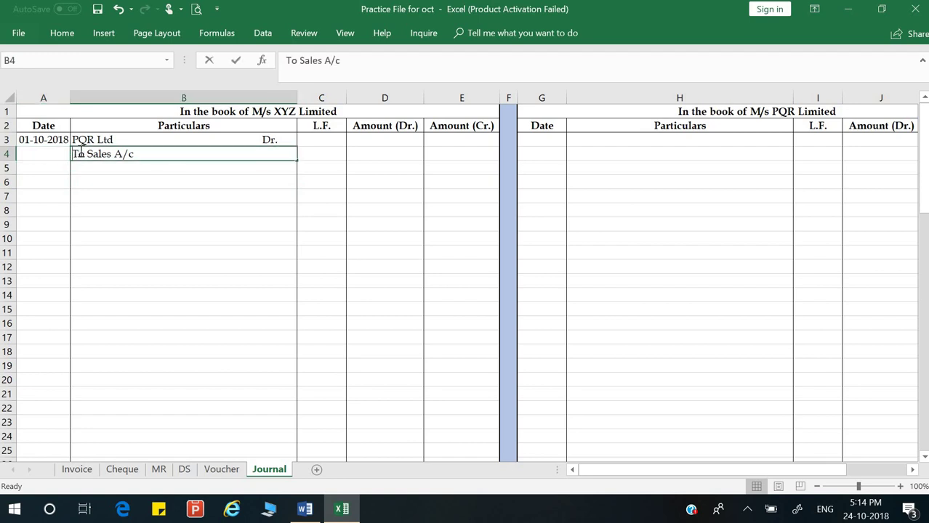
double_click(76, 153)
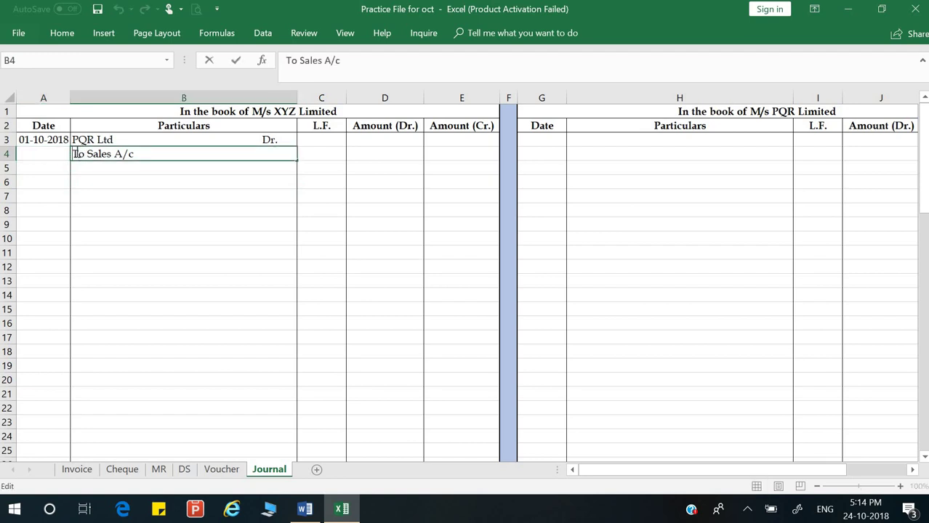
key("Return")
Step: Enter 41999 as debit in D3 and credit in E4, with narration (Being goods sold)
key("Up")
key("Up")
key("Right")
key("Right")
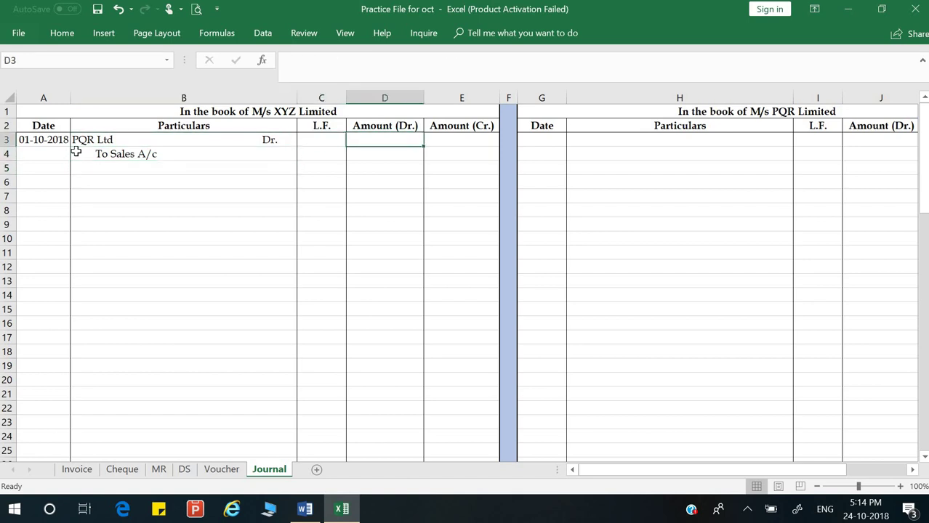
type("41999")
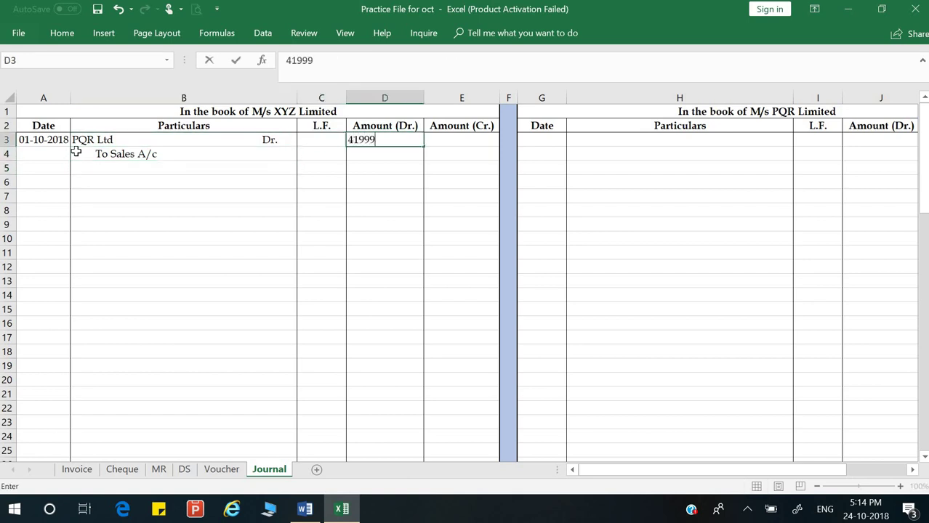
key("Return")
key("Right")
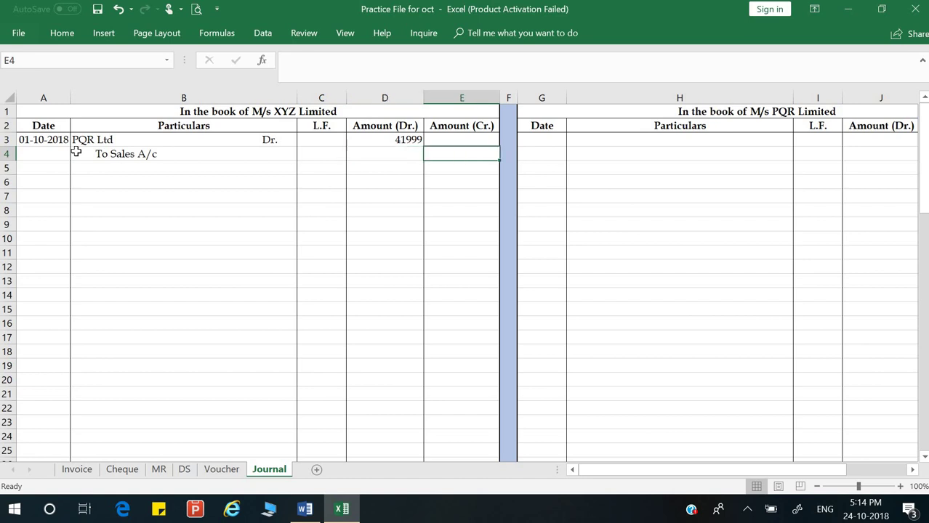
type("41999")
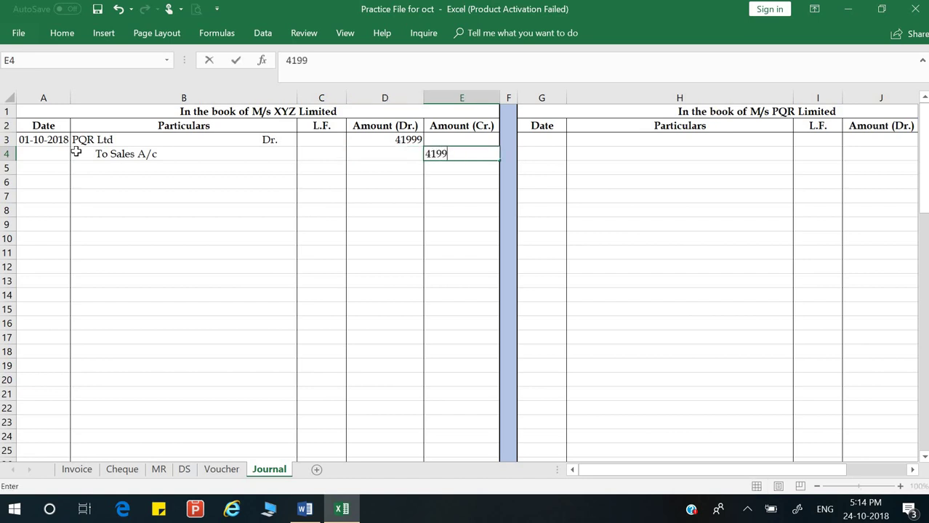
key("Return")
key("Left")
key("Left")
key("Left")
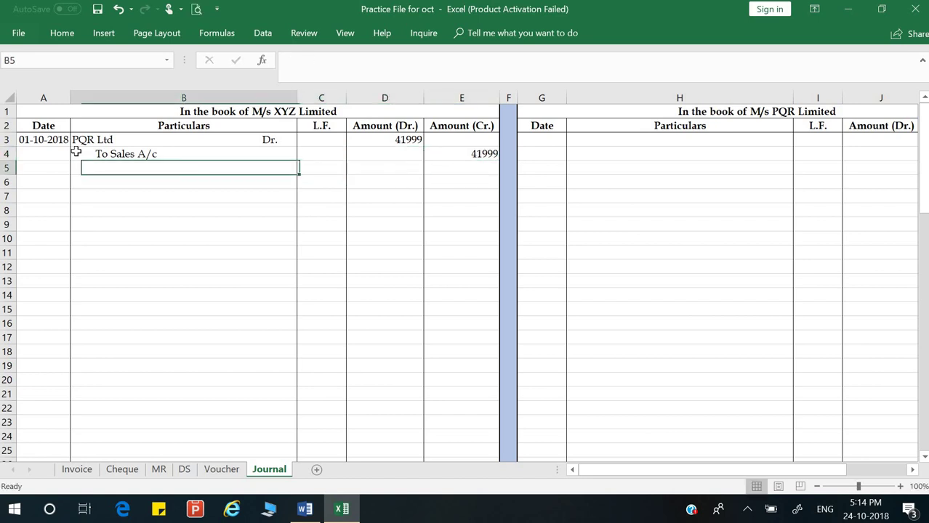
type("(Bei")
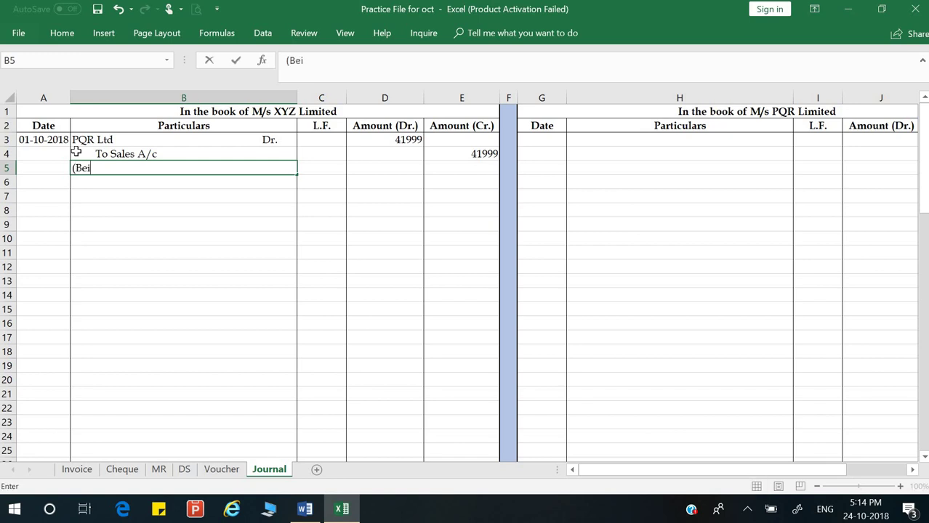
type("ng goods sold)")
key("Return")
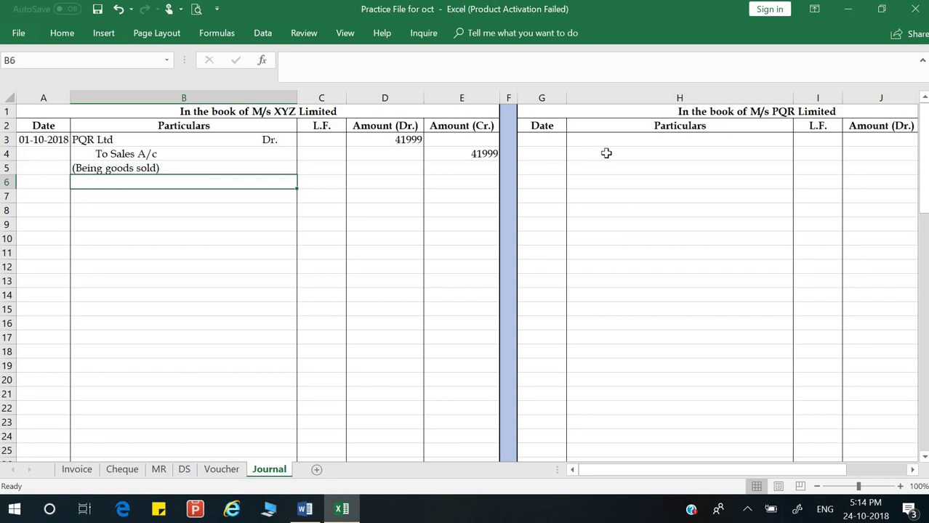
Step: Link PQR's date in G3 to A3 and enter 'Purchase A/c Dr.' in H3
left_click(545, 141)
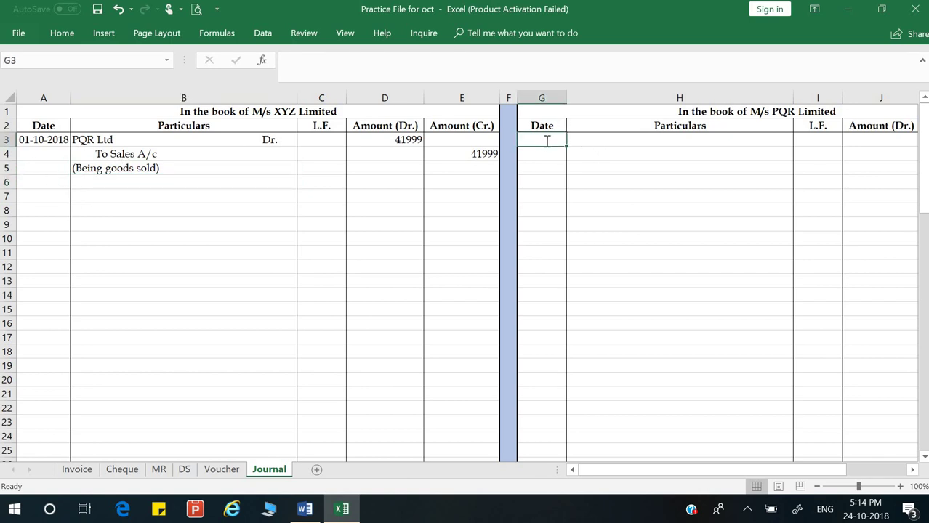
type("=")
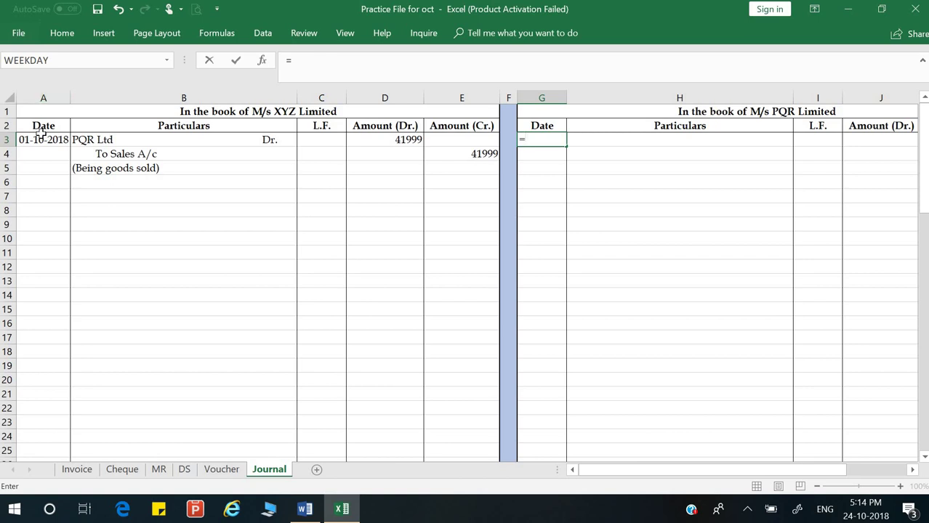
left_click(42, 137)
key("Return")
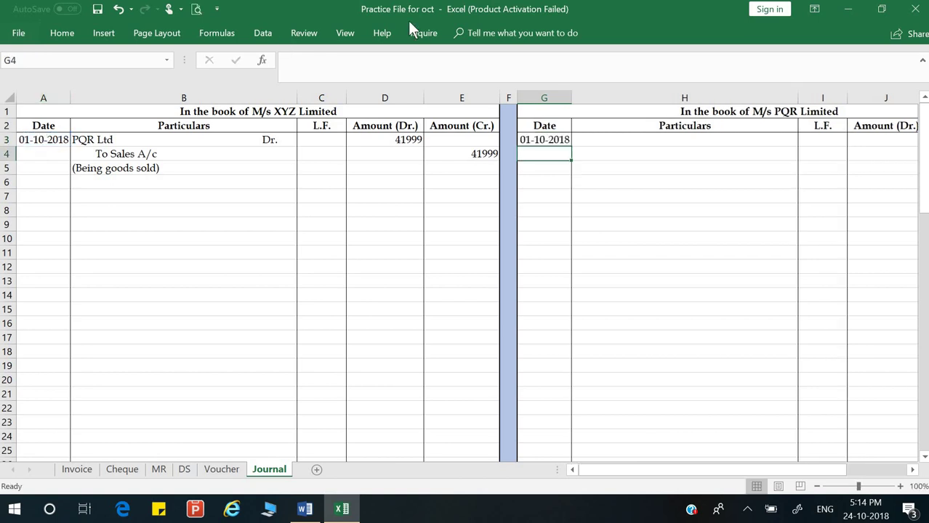
left_click(673, 140)
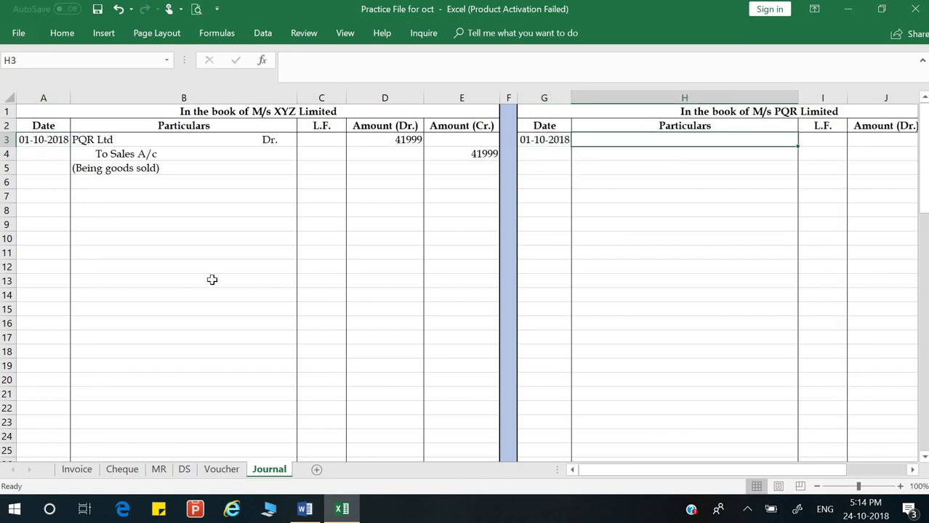
type("Purhcase")
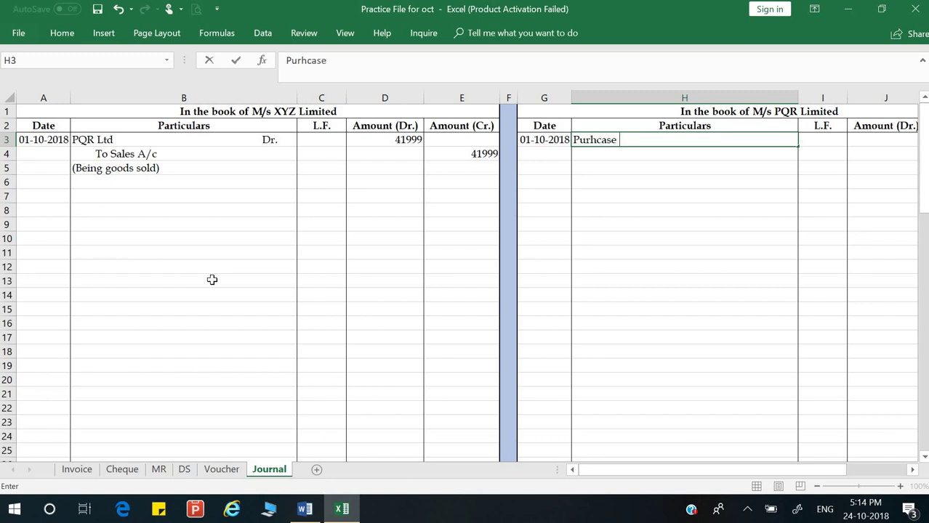
key("BackSpace")
key("BackSpace")
key("BackSpace")
key("BackSpace")
key("BackSpace")
type("chase A/cDr.")
key("Return")
Step: Add 'To M/s XYZ ltd.' in H4 and indent it with leading spaces
type("To ")
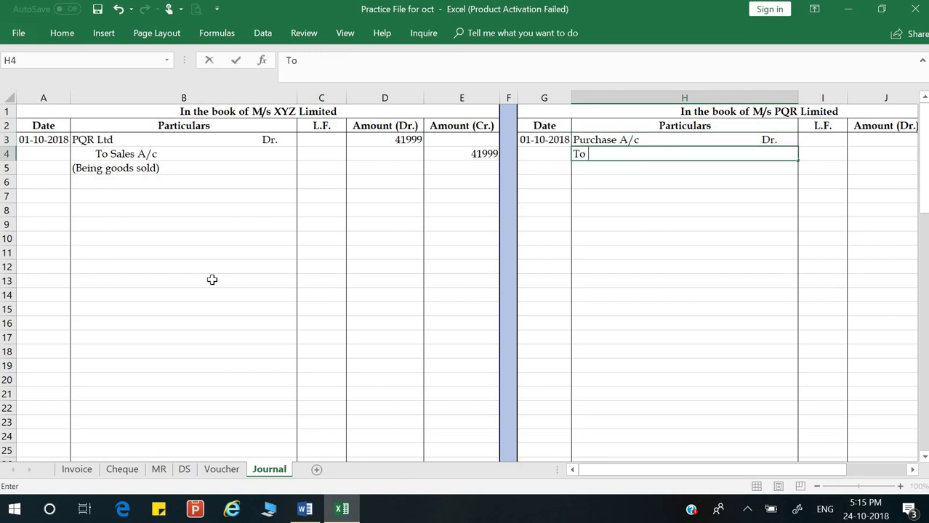
type("T")
key("BackSpace")
type("M")
type("/s")
type(" X")
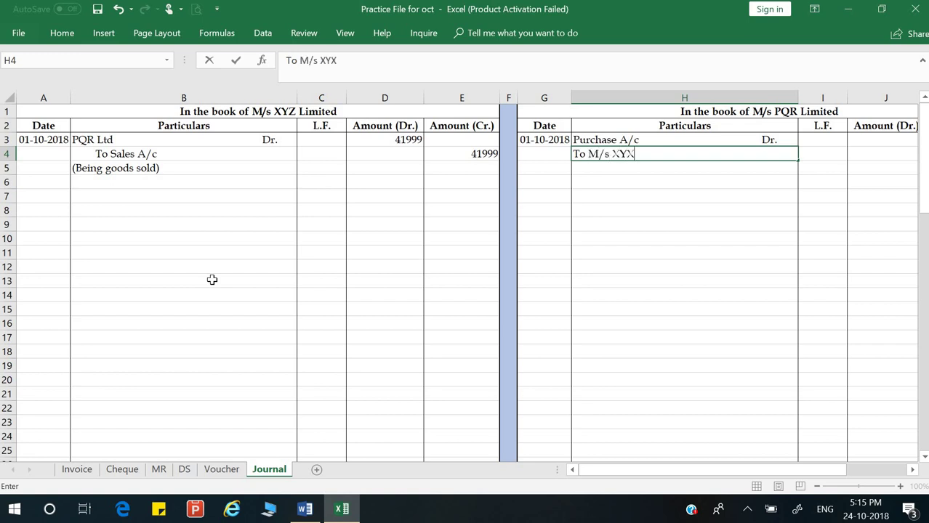
type("YZ ltd.")
key("Return")
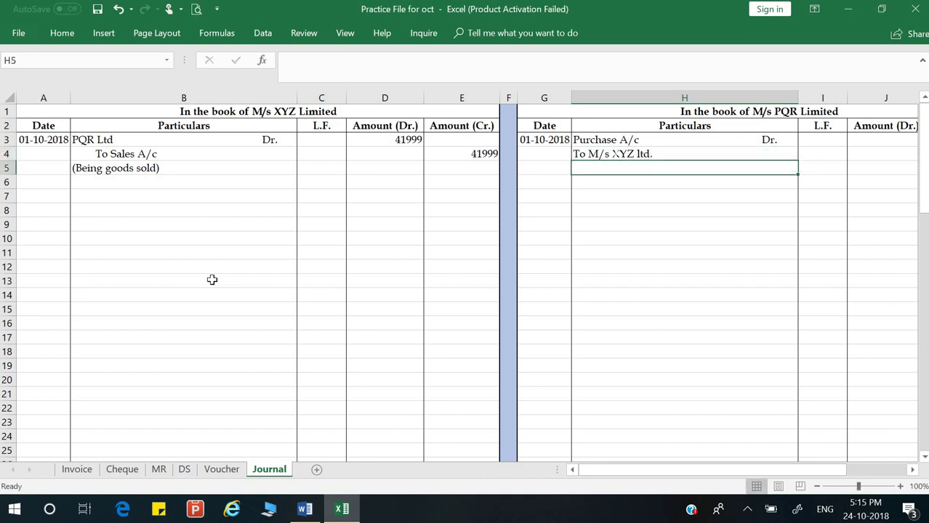
key("Up")
key("Up")
key("Down")
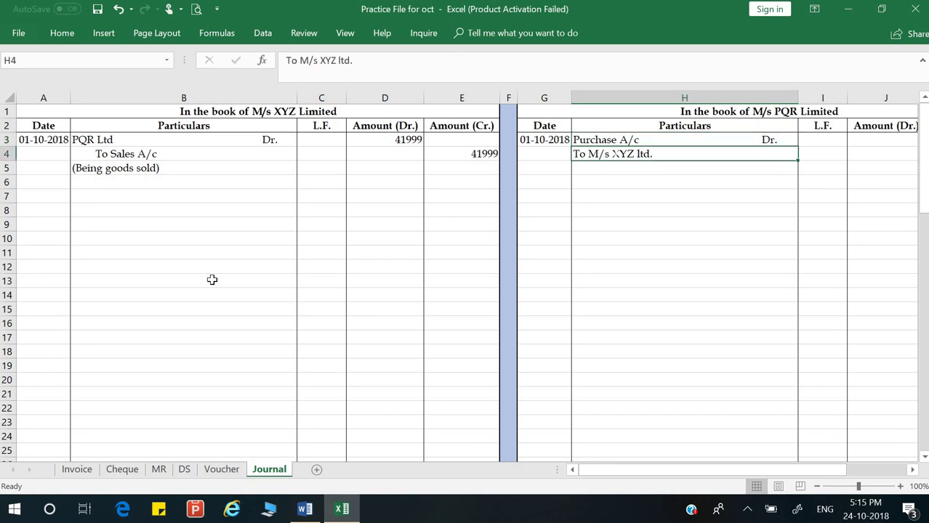
key("F2")
key("Home")
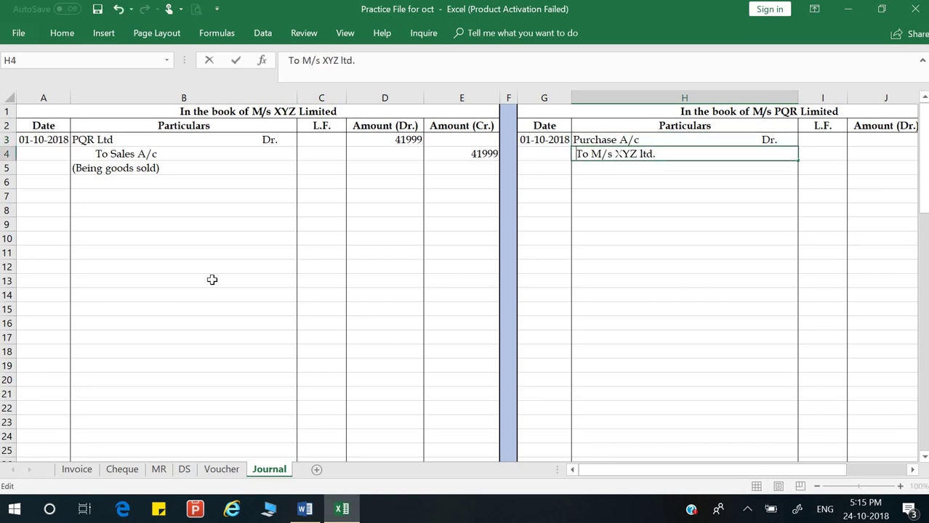
key("Return")
key("Up")
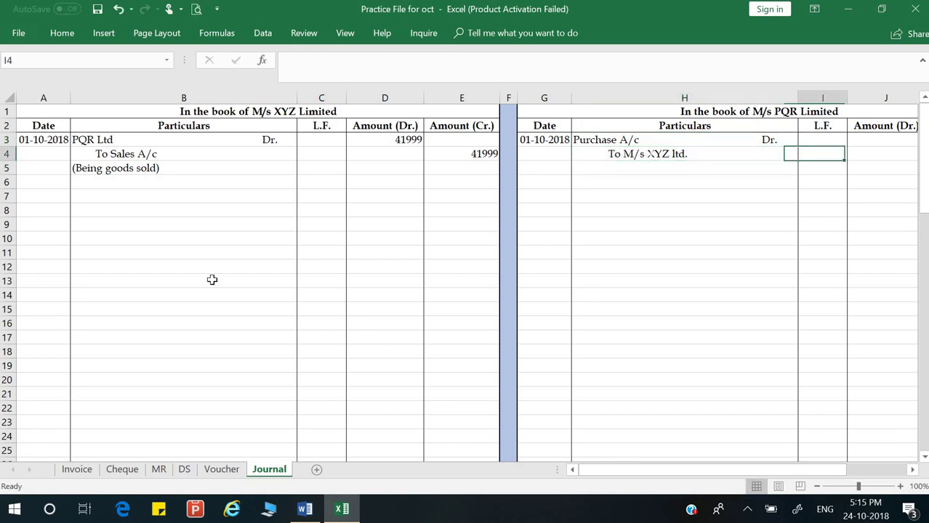
key("Right")
key("Right")
Step: Link PQR's debit J3 to D3 and set the credit K4 to =J3, both 41999
key("Up")
type("=")
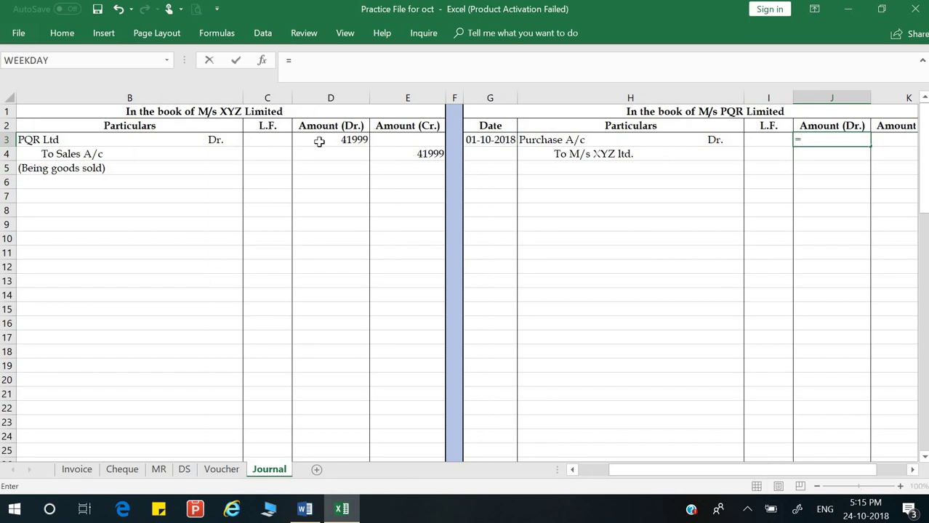
key("Return")
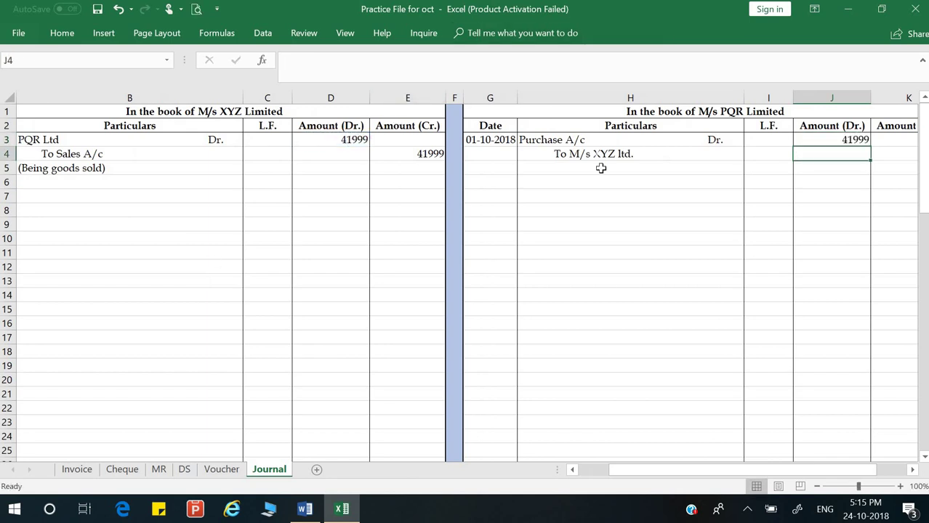
key("Right")
type("=J3")
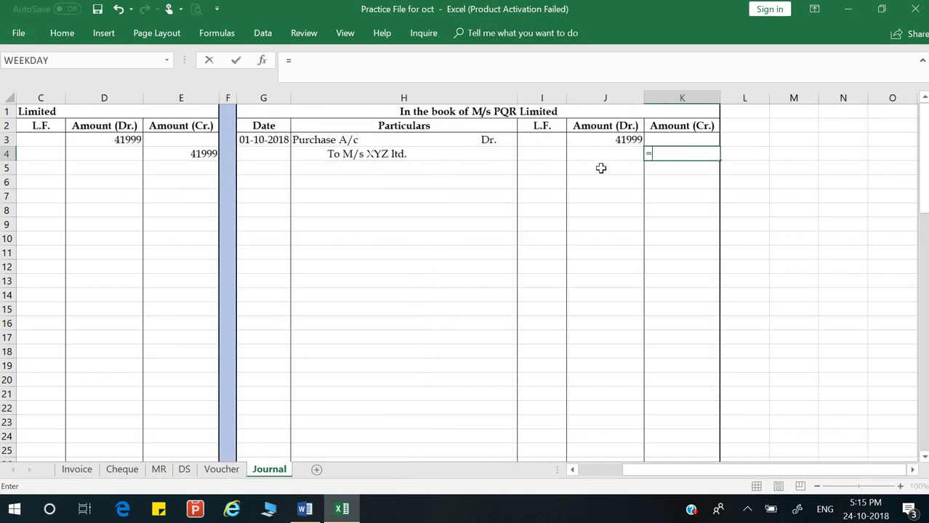
key("Return")
Step: Write the narration '(Being goods purchase)' in H5
key("Left")
key("Left")
key("Left")
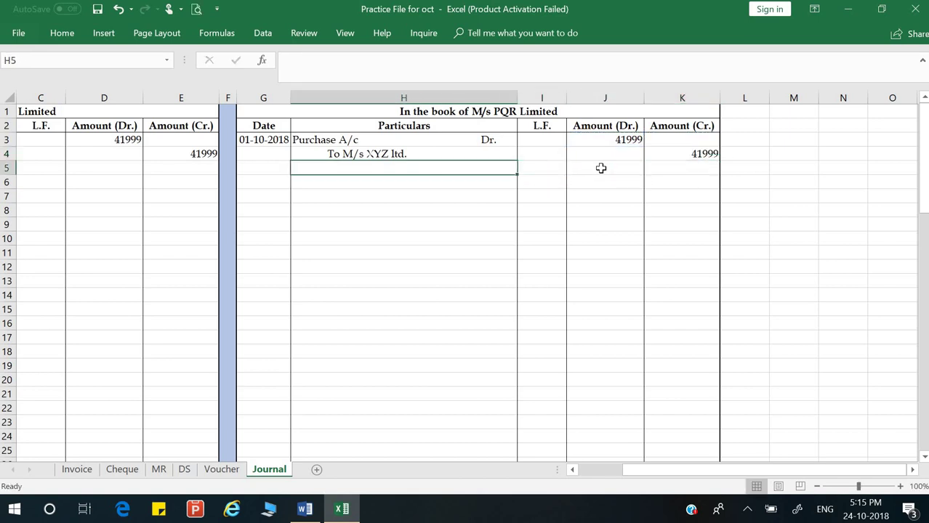
type("(Be")
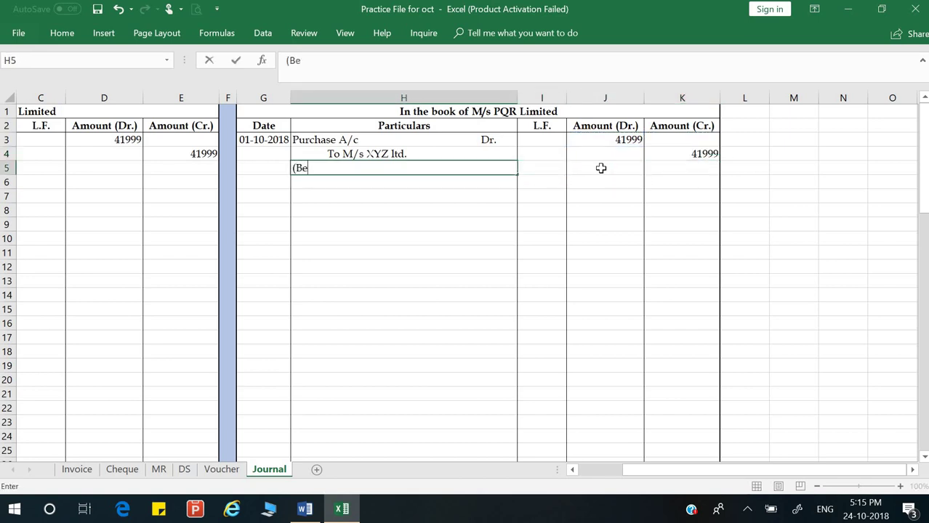
type("inf")
key("BackSpace")
type("ggo")
key("BackSpace")
key("BackSpace")
key("BackSpace")
type("ggods")
key("BackSpace")
key("BackSpace")
key("BackSpace")
key("BackSpace")
type("ods purchase")
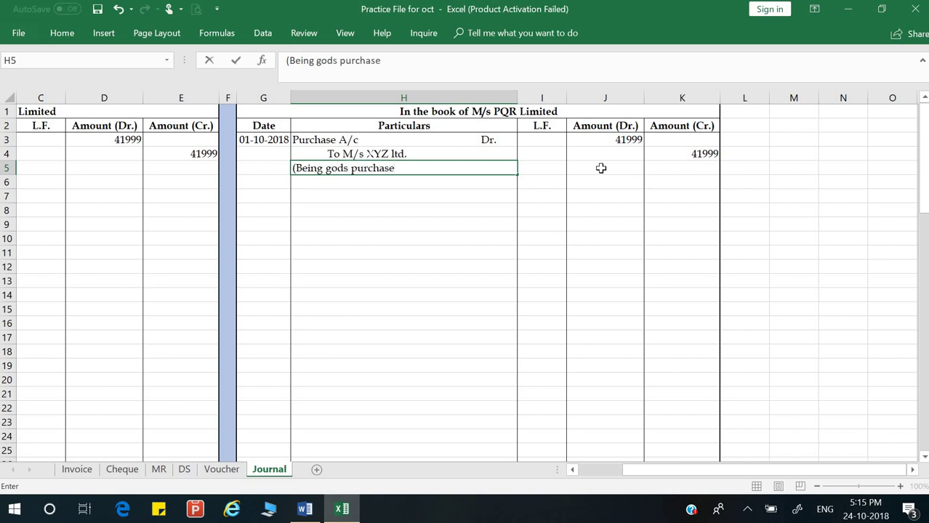
left_click(337, 168)
type("o")
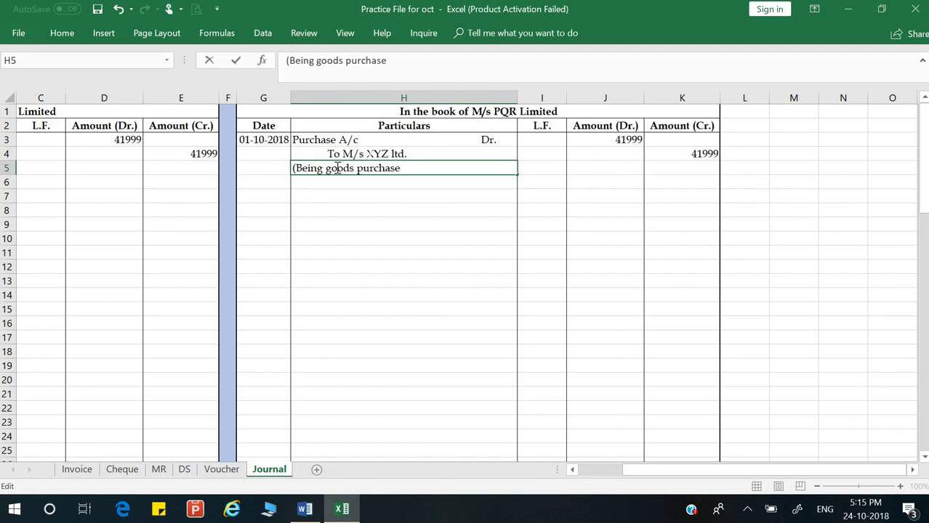
key("End")
type(")")
key("Return")
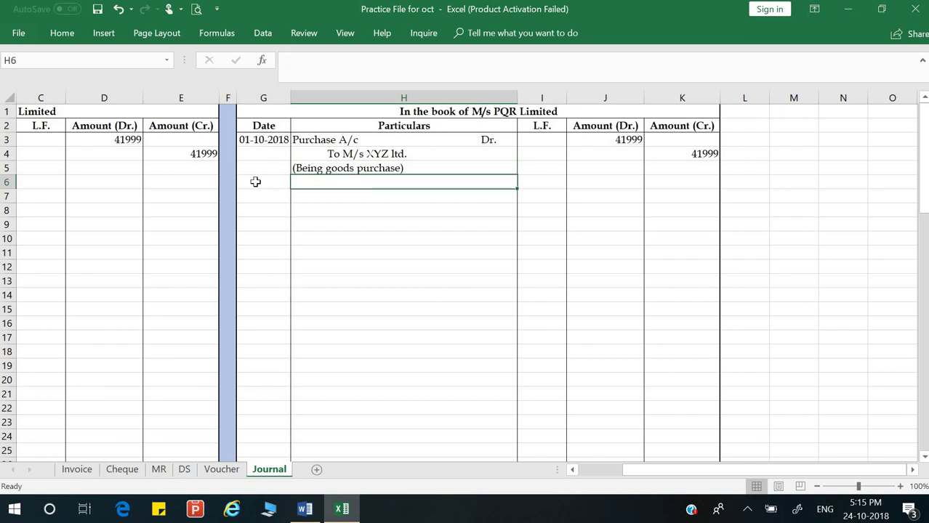
left_click(203, 181)
key("Left")
key("Left")
key("Left")
key("Left")
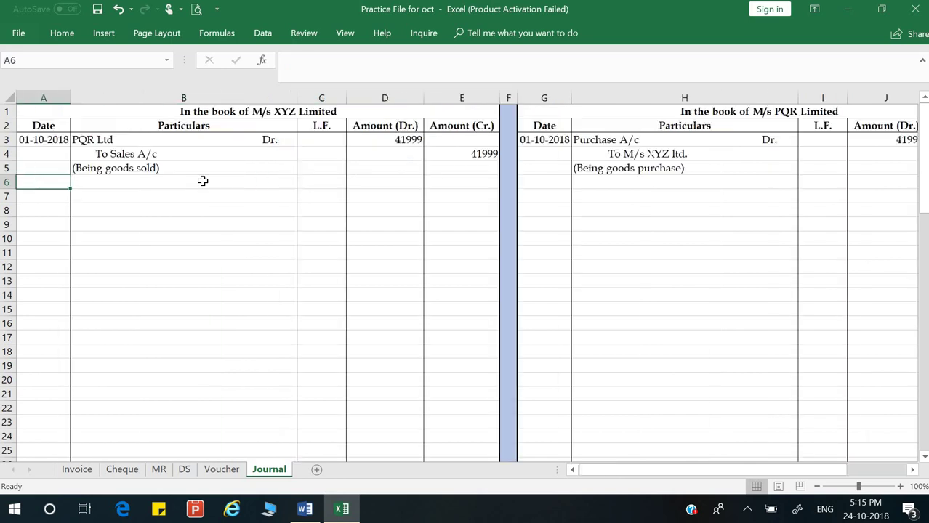
left_click(304, 509)
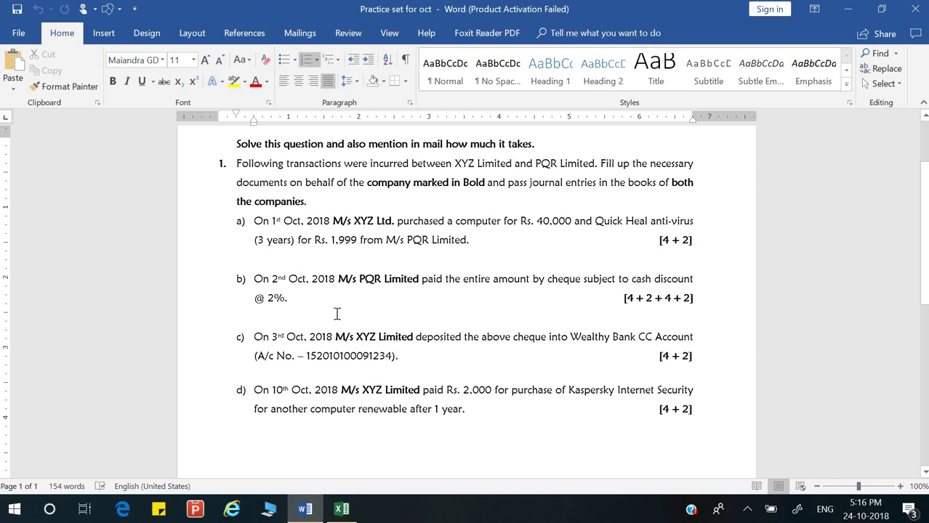
left_click(339, 510)
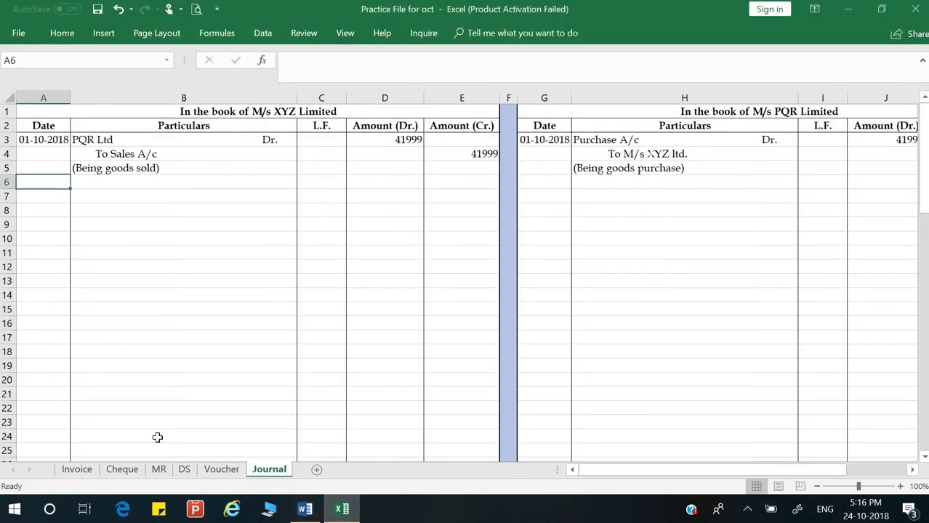
Step: On the Cheque sheet, fill the date boxes digit by digit with 02-10-2018
left_click(123, 470)
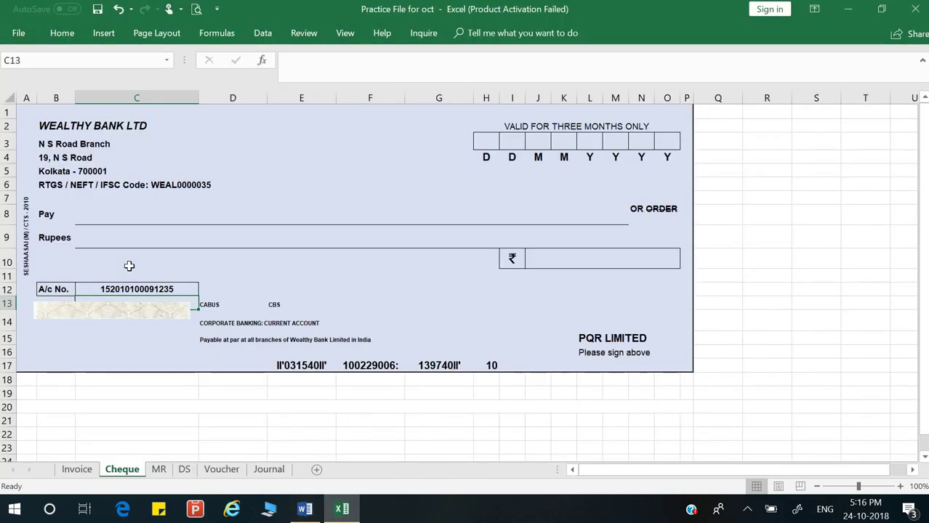
left_click(106, 212)
left_click(491, 148)
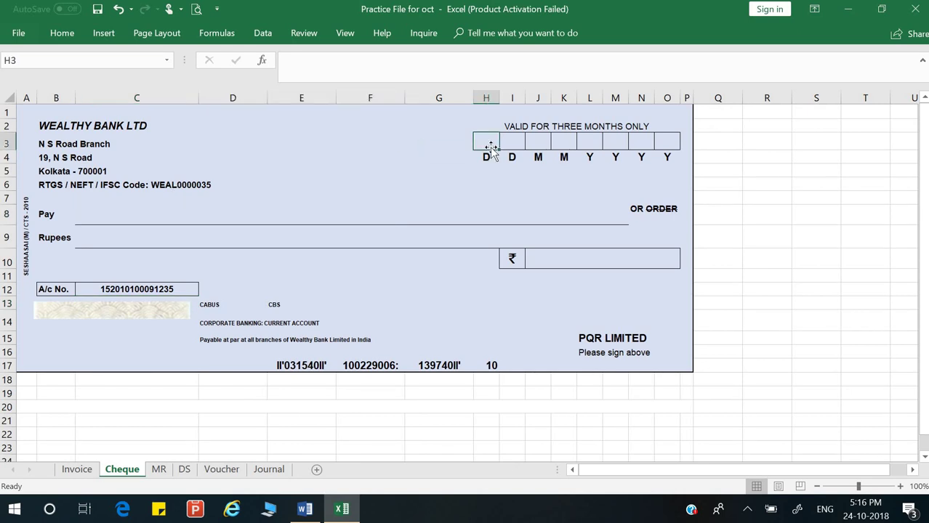
type("0")
key("Tab")
type("2")
key("Tab")
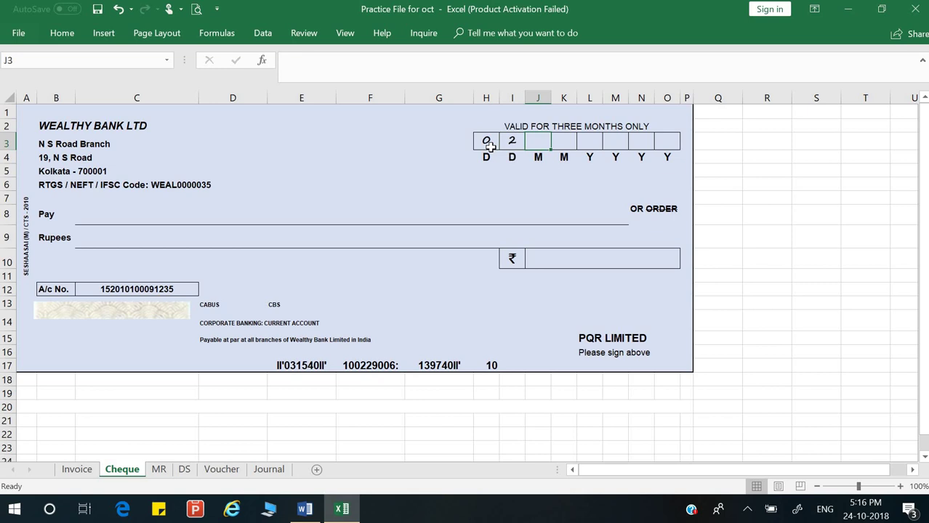
type("1")
key("Tab")
type("0")
key("Tab")
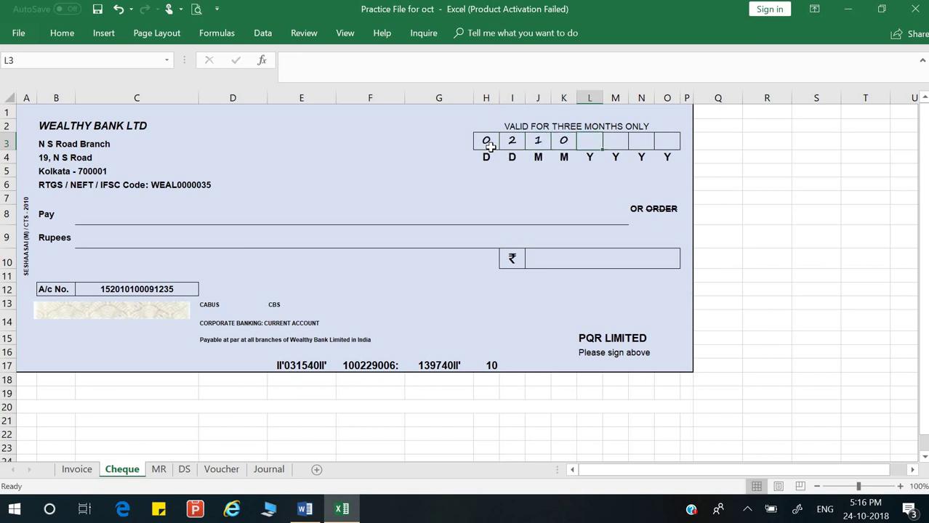
type("2")
key("Tab")
type("0")
key("Tab")
type("1")
key("Tab")
type("8")
key("Tab")
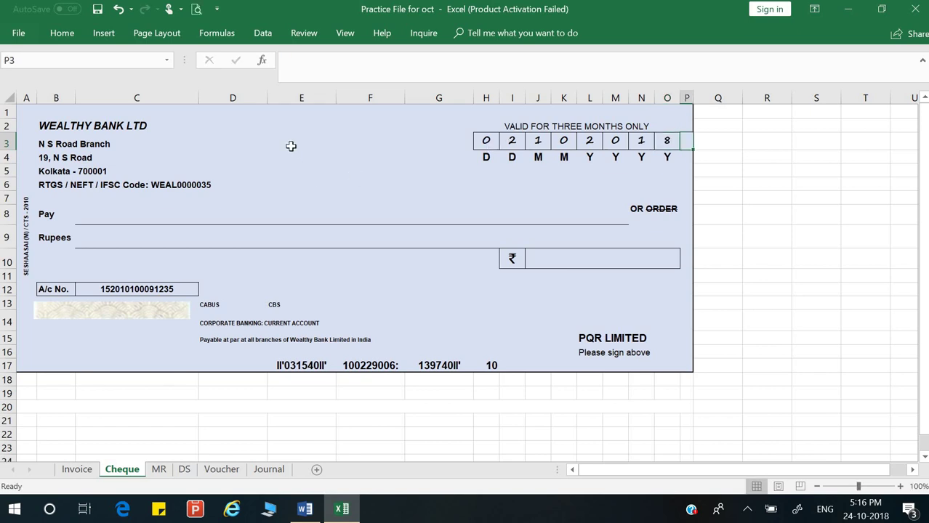
Step: Add an 'A/c Payee' crossing in a cell with top and bottom borders
left_click(290, 146)
left_click(62, 33)
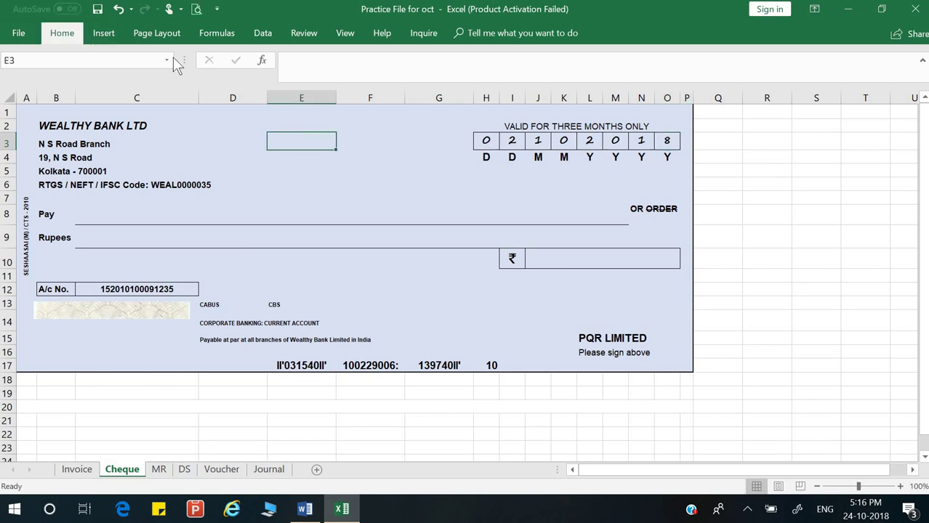
left_click(179, 81)
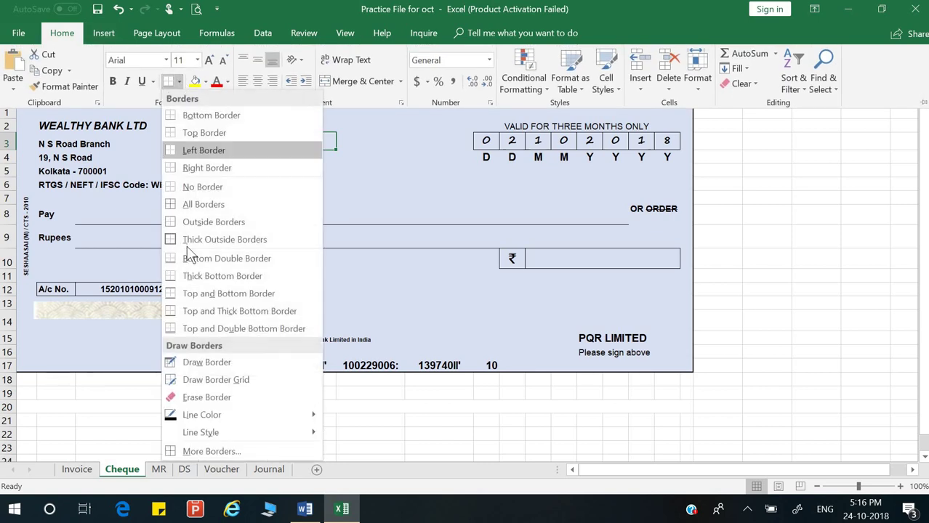
left_click(186, 293)
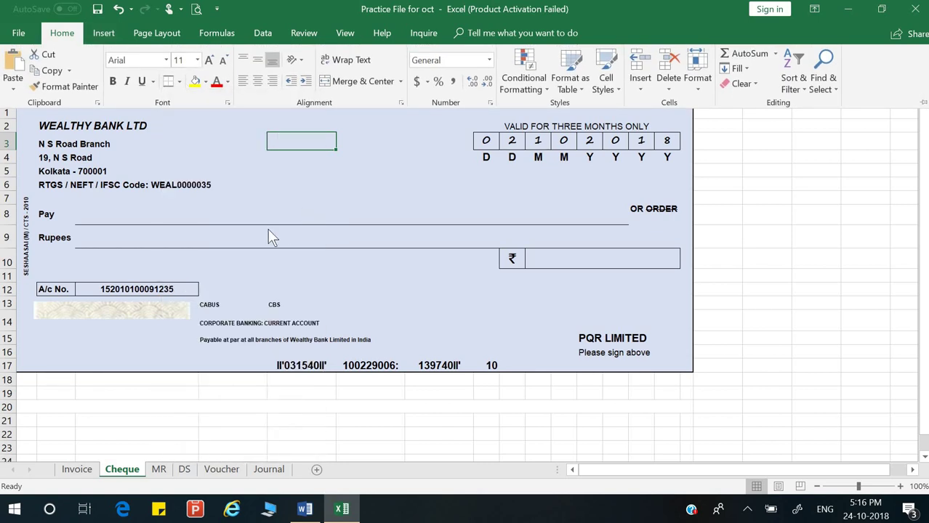
type("A/c Payee")
key("Return")
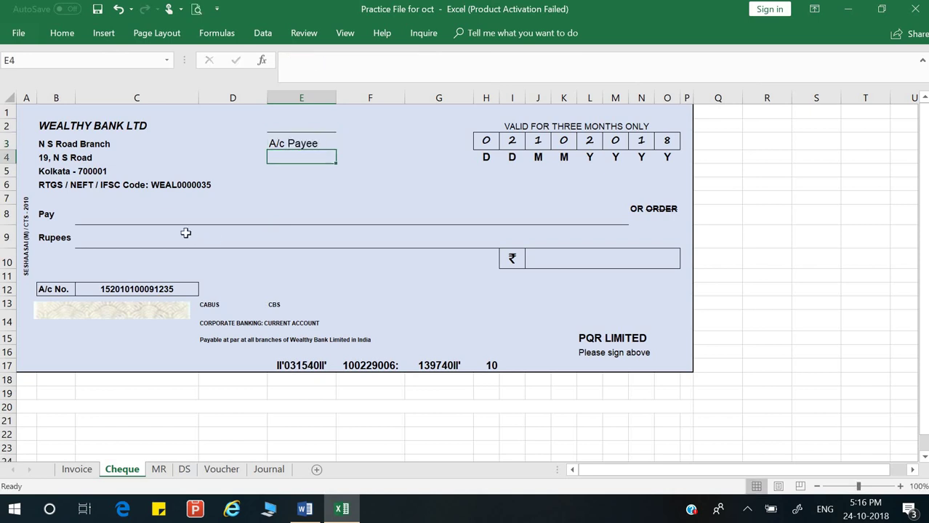
Step: Write 'M/S XYZ ltd' as the payee on the Pay line
left_click(99, 215)
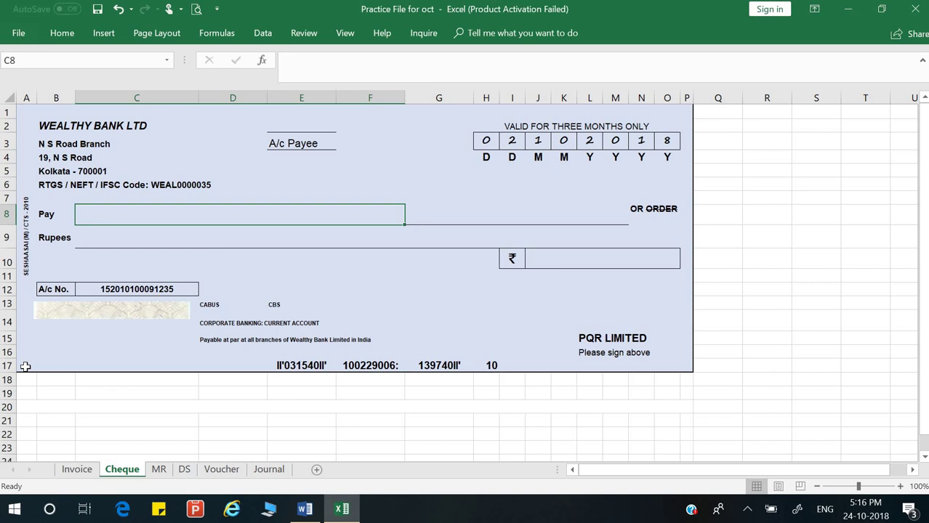
type("M/S XYZ")
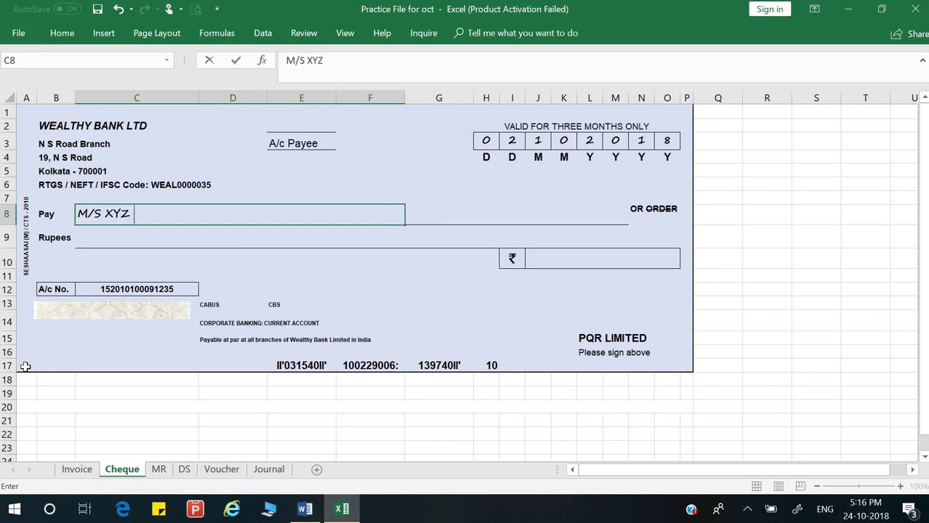
type(" ltd")
key("Return")
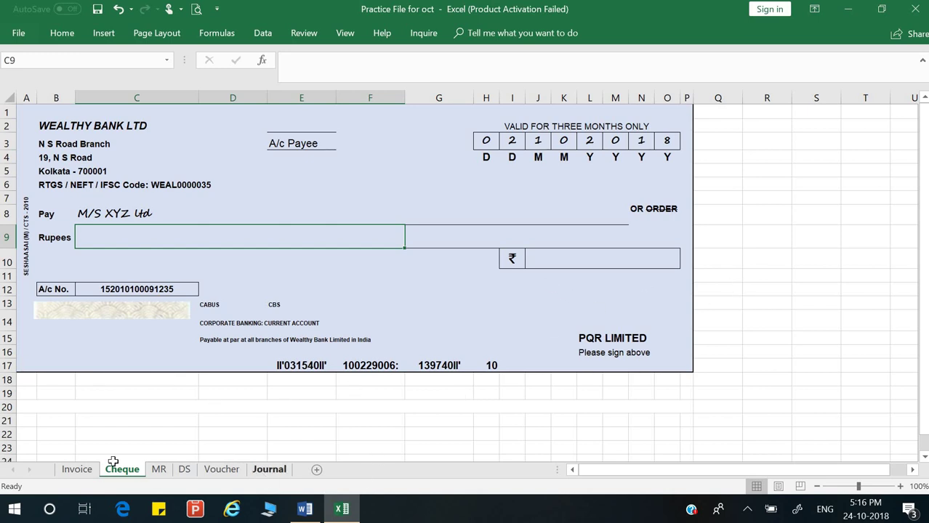
Step: In J38 on the Invoice sheet, compute 2% of the total with =I29*2%, shown as 840
left_click(85, 476)
scroll(587, 312, "down", 1)
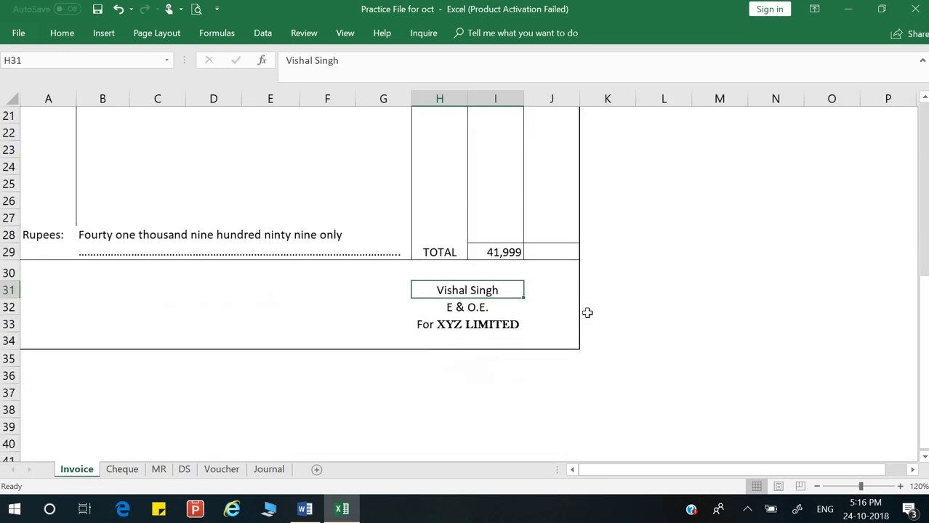
left_click(549, 415)
type("=")
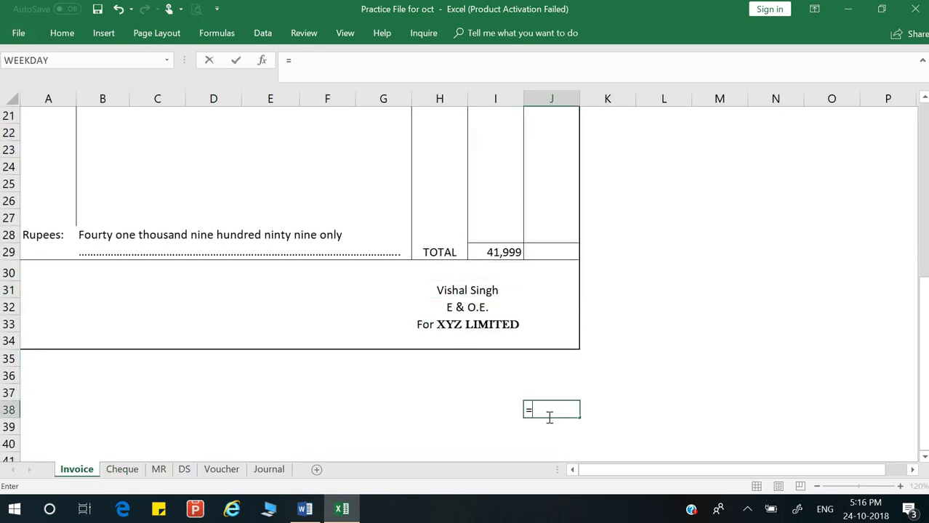
left_click(509, 252)
type("*")
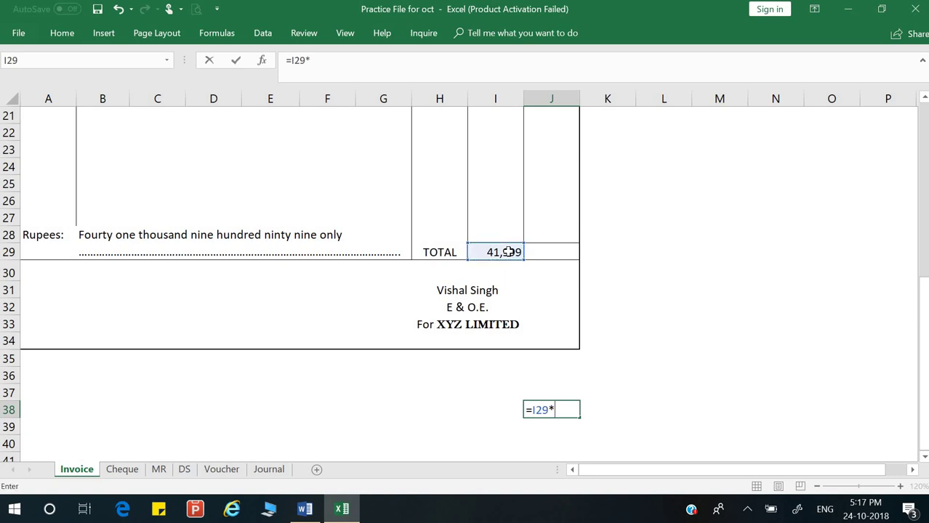
type("2%")
key("Return")
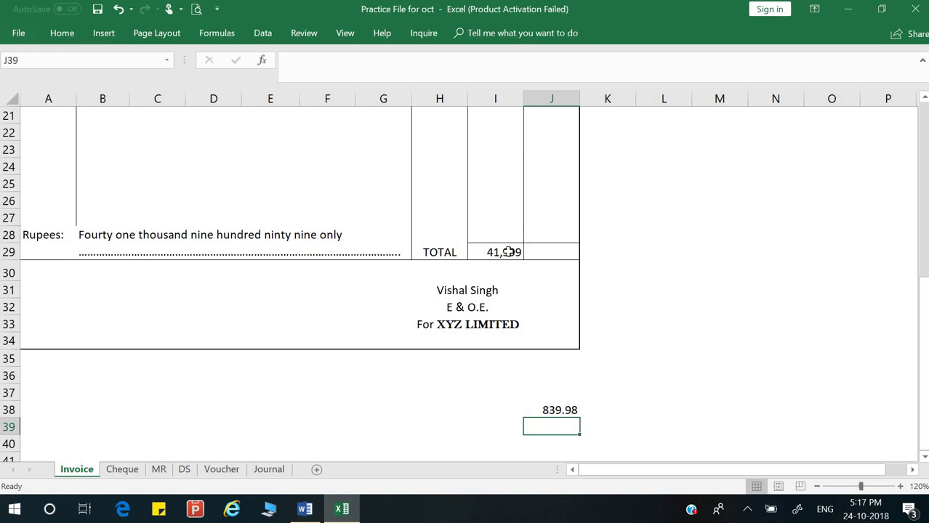
key("Up")
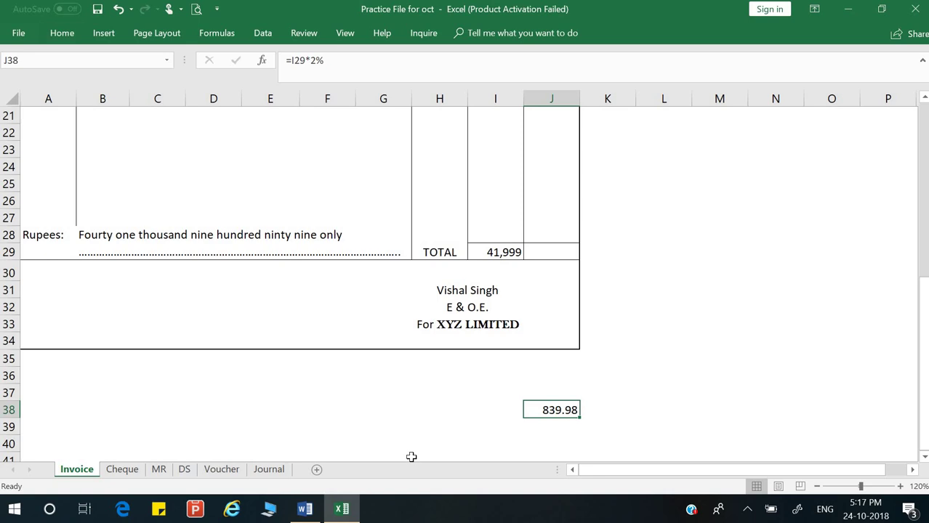
left_click(57, 33)
left_click(486, 81)
left_click(485, 82)
Step: Start the net amount formula in J39 as the total minus the J38 discount
left_click(552, 432)
type("=")
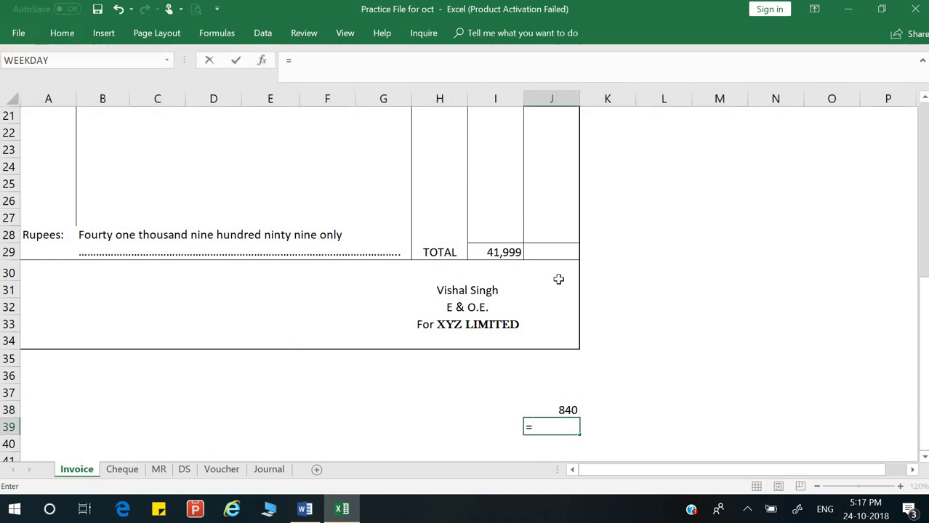
left_click(504, 251)
type("-")
key("Up")
Step: Finish the net amount formula, then enter 41159 in the cheque's rupee amount box
key("Return")
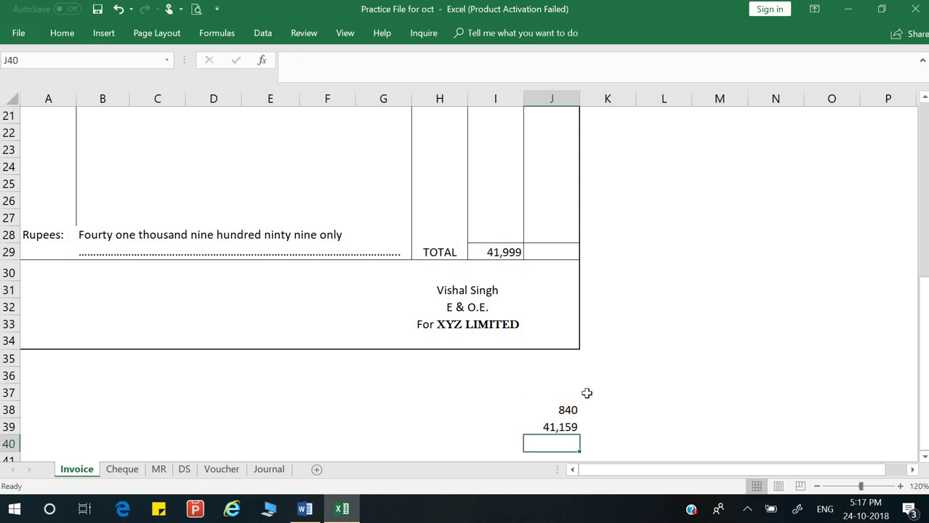
key("alt+Tab")
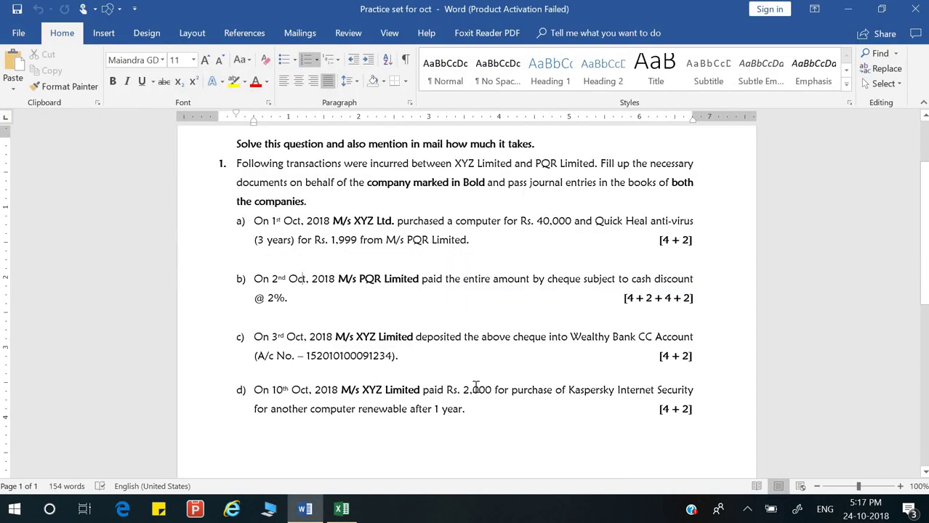
key("alt+Tab")
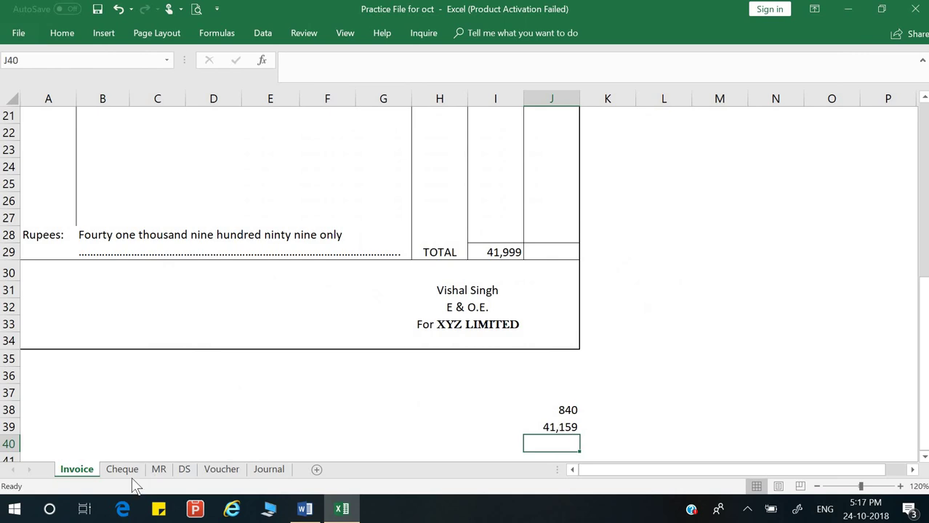
left_click(130, 469)
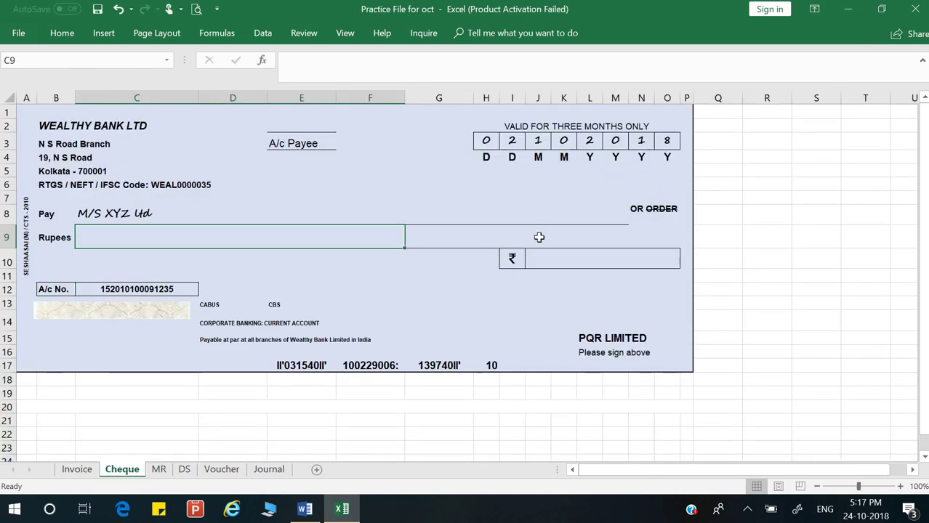
left_click(533, 258)
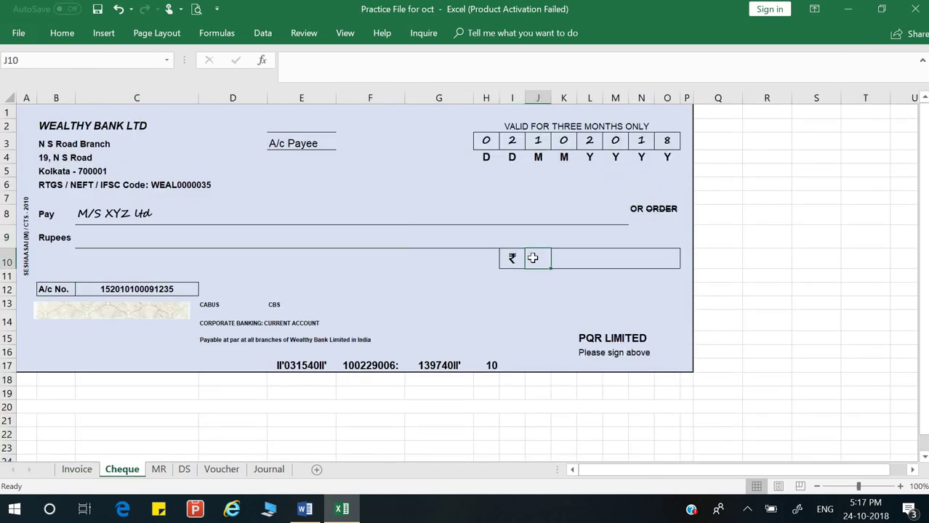
key("Right")
type("41")
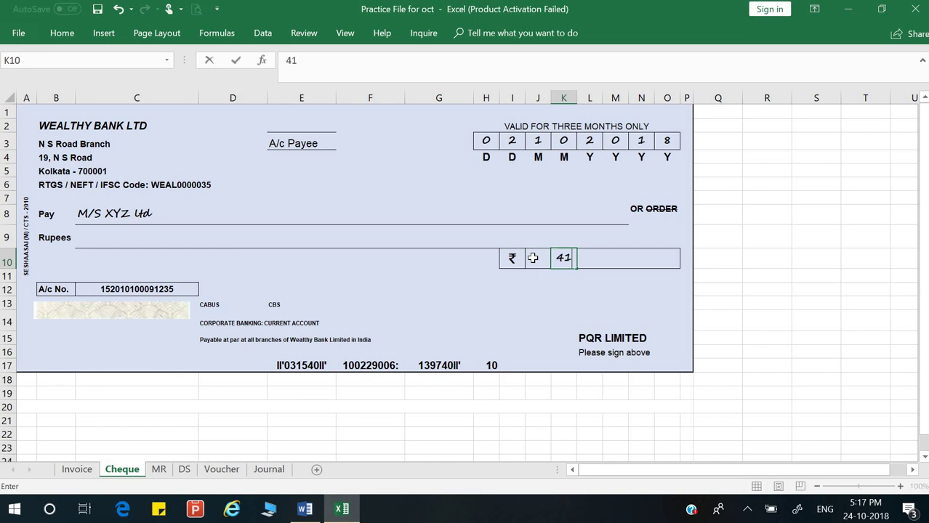
key("alt")
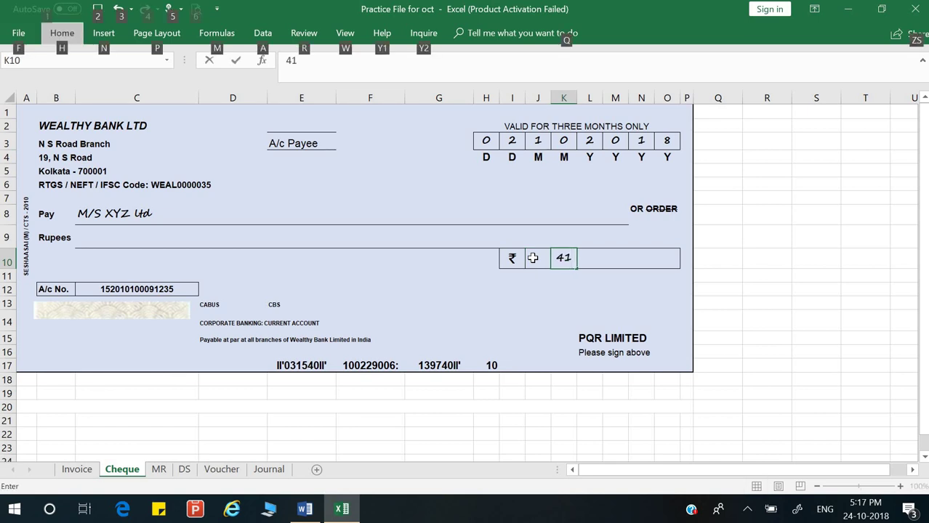
left_click(574, 258)
type("159")
key("Return")
Step: Merge the amount box cells K10:O10 and append '/-' to make 41159/-
left_click_drag(564, 258, 670, 258)
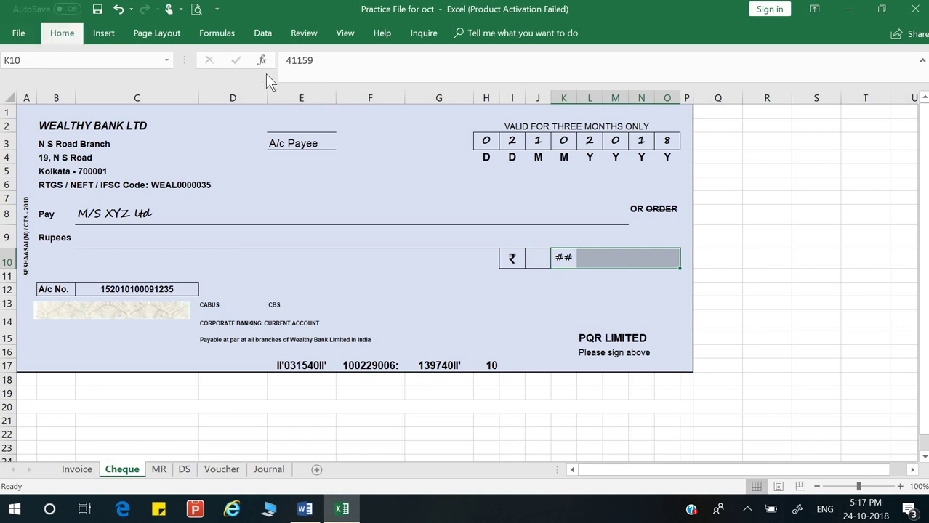
left_click(350, 81)
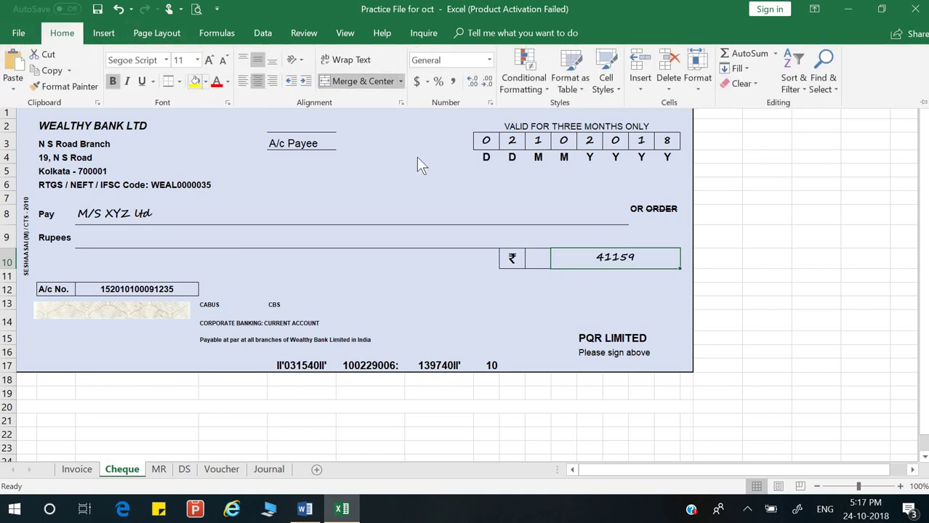
left_click(656, 260)
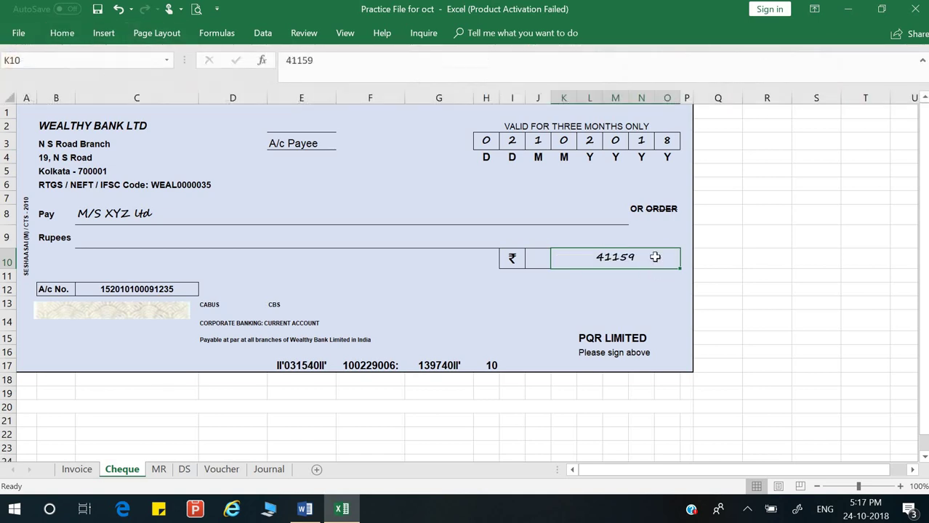
double_click(656, 258)
type("/-")
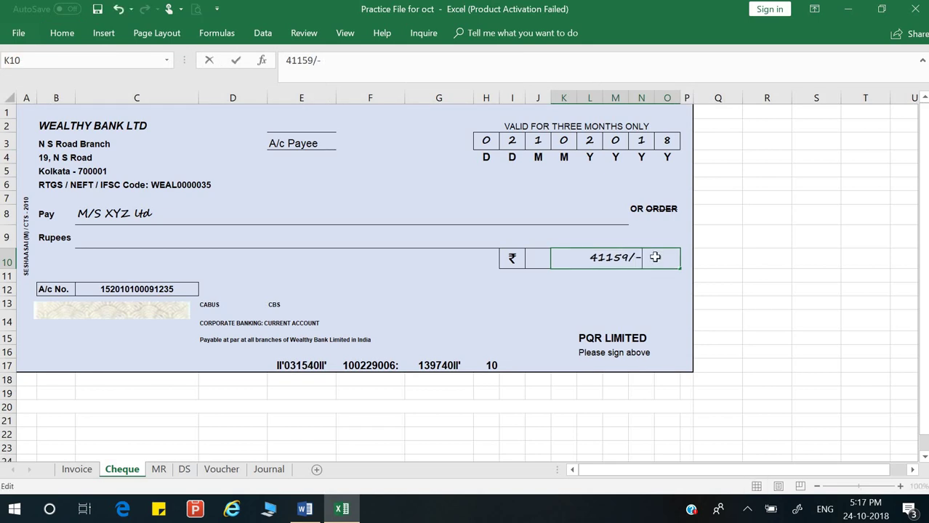
key("Return")
Step: Write 'Fourty one thousand one hundred fifty nine only' on the Rupees line
left_click(263, 242)
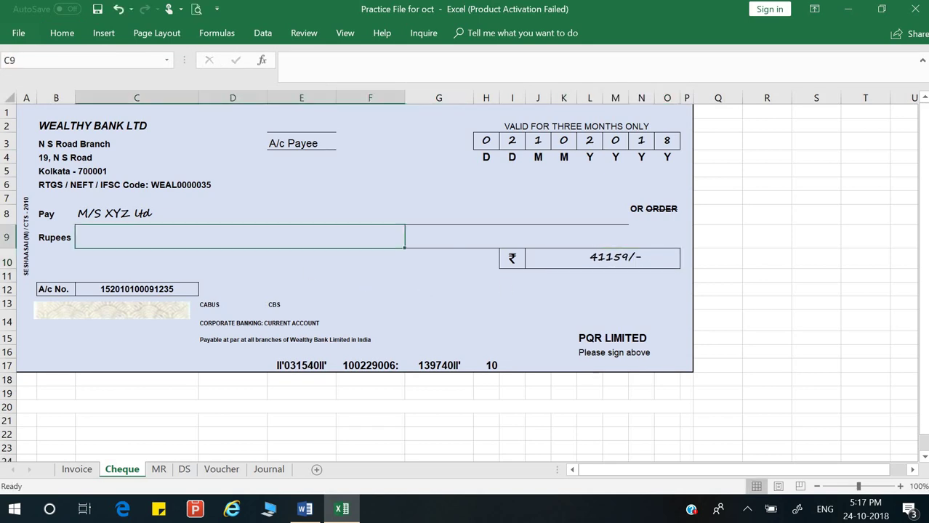
type("F")
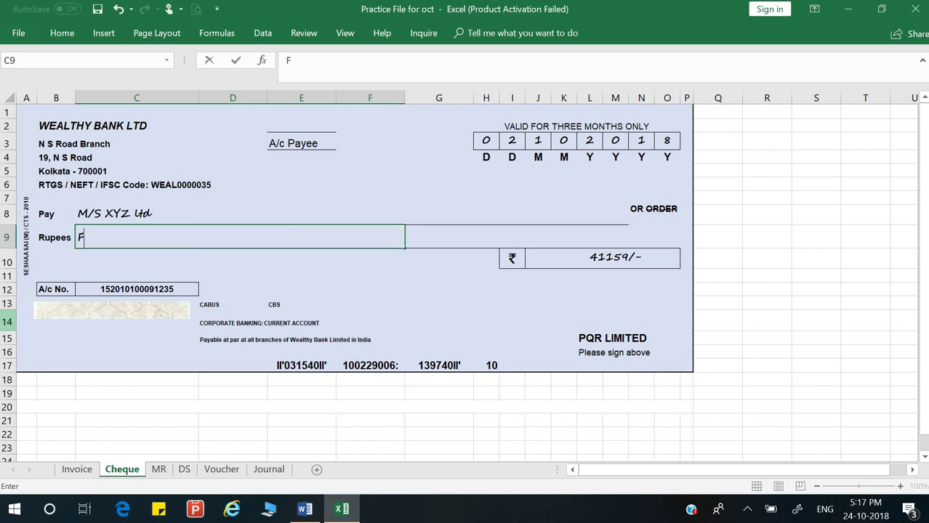
type("ourty one t")
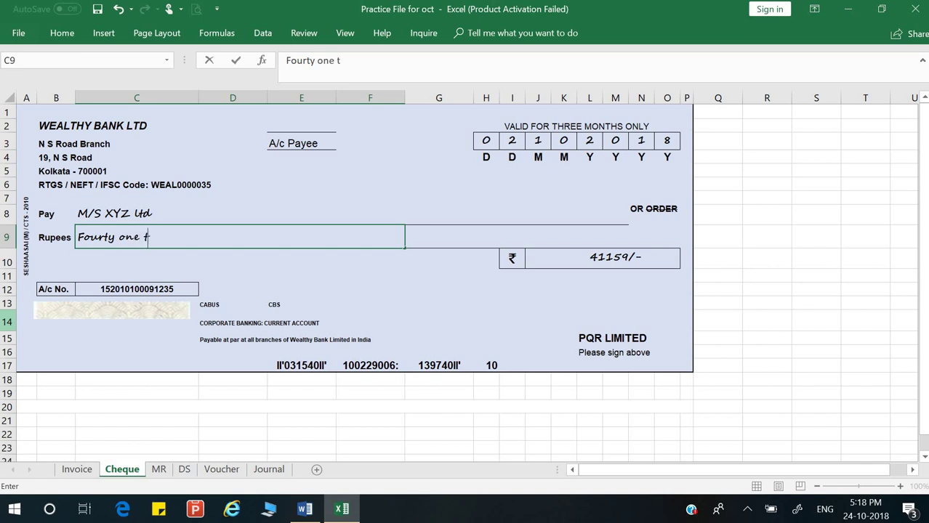
type("housand ")
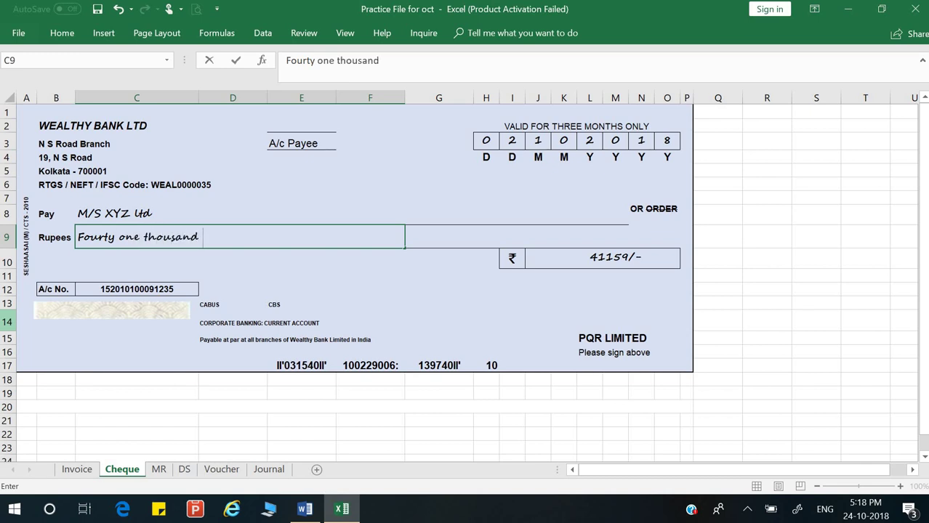
type("one hundred ")
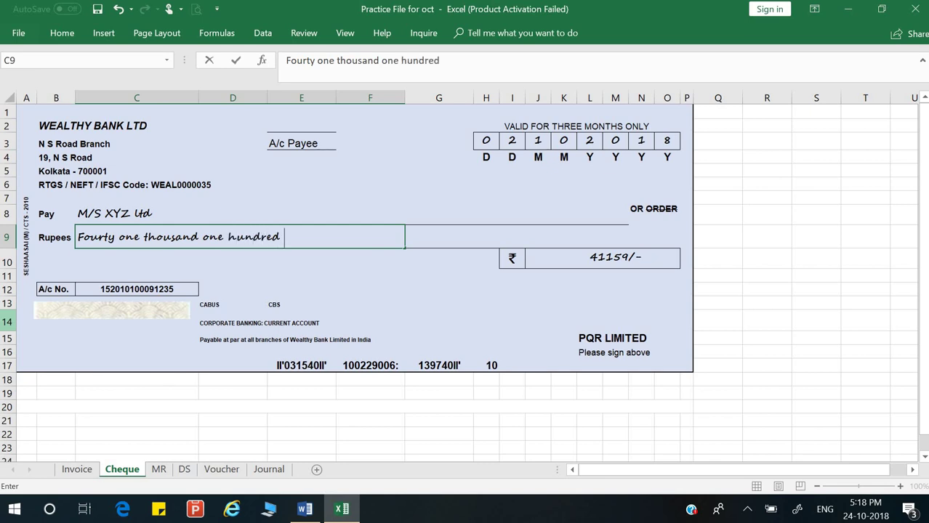
type("fifty nine ")
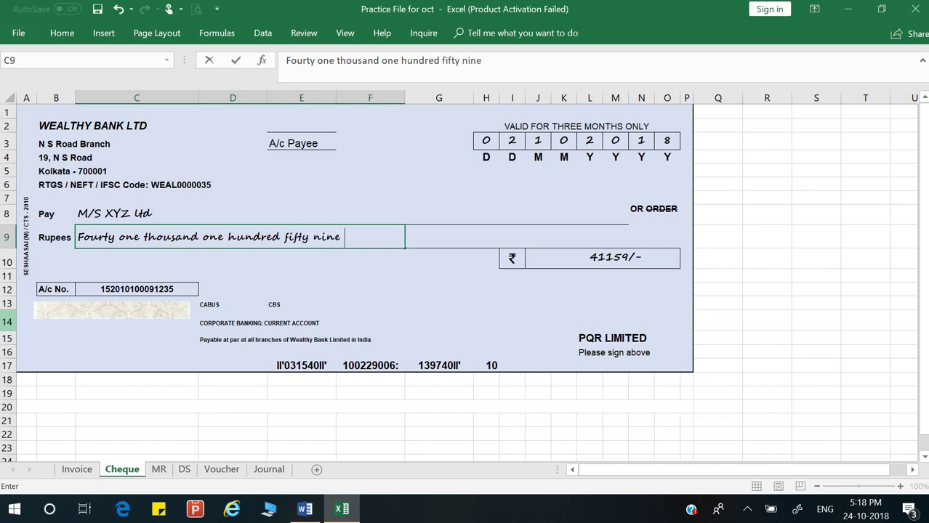
type("only")
key("Return")
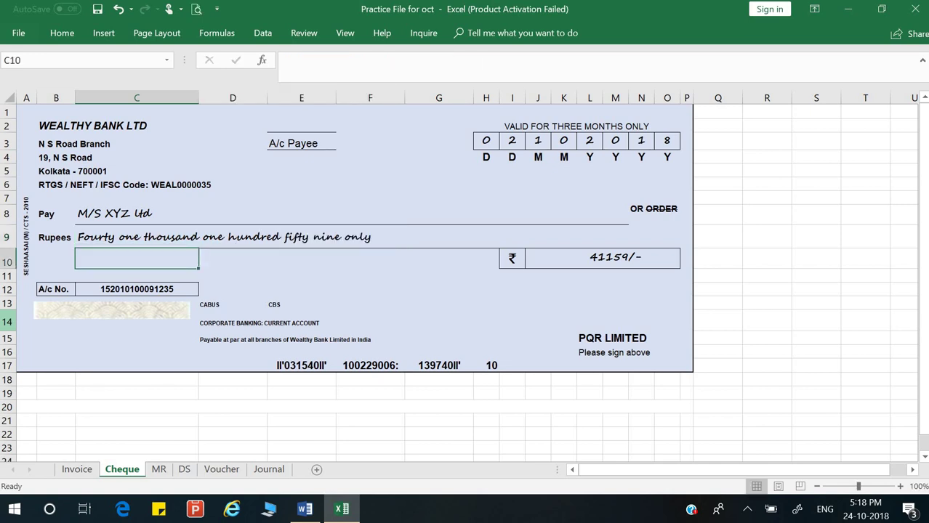
Step: Add the signatory's name in the signature cell above PQR LIMITED
left_click(596, 315)
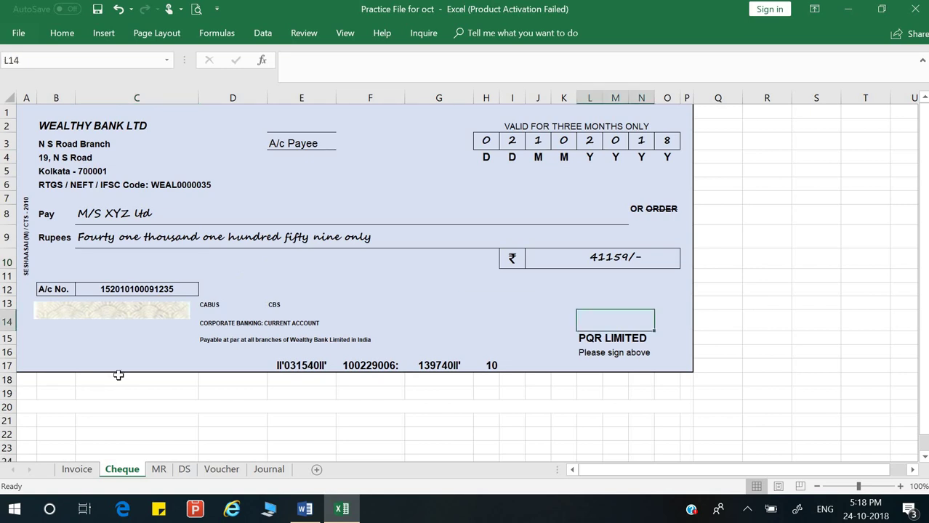
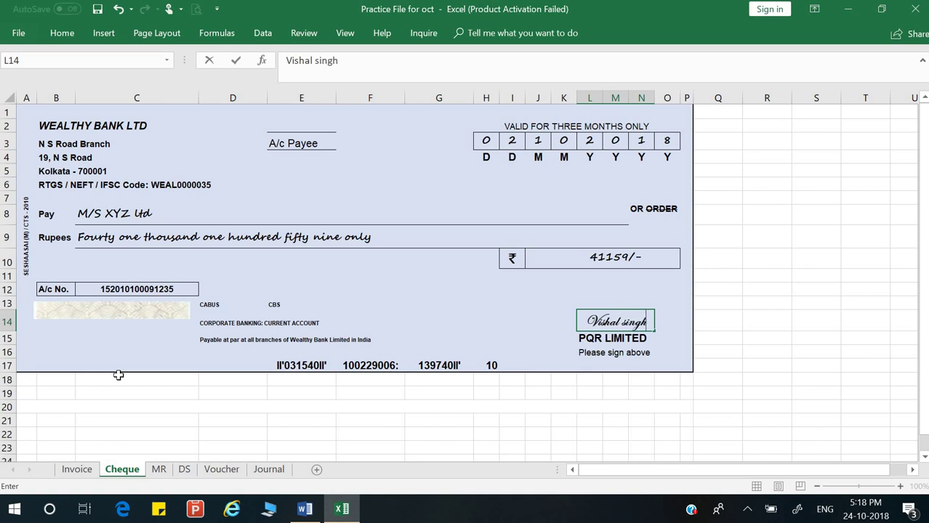
key("Return")
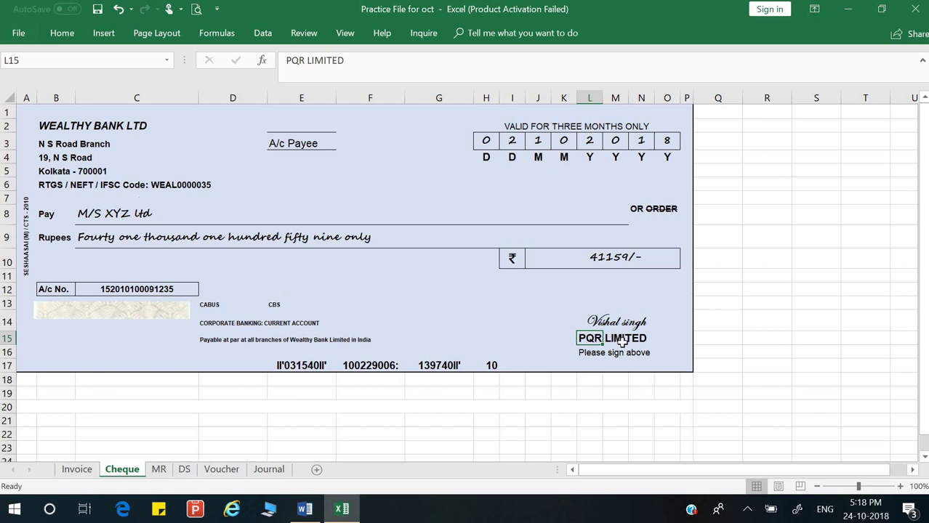
Step: On the MR sheet, enter receipt number 1001 beside Receipt No
left_click(160, 469)
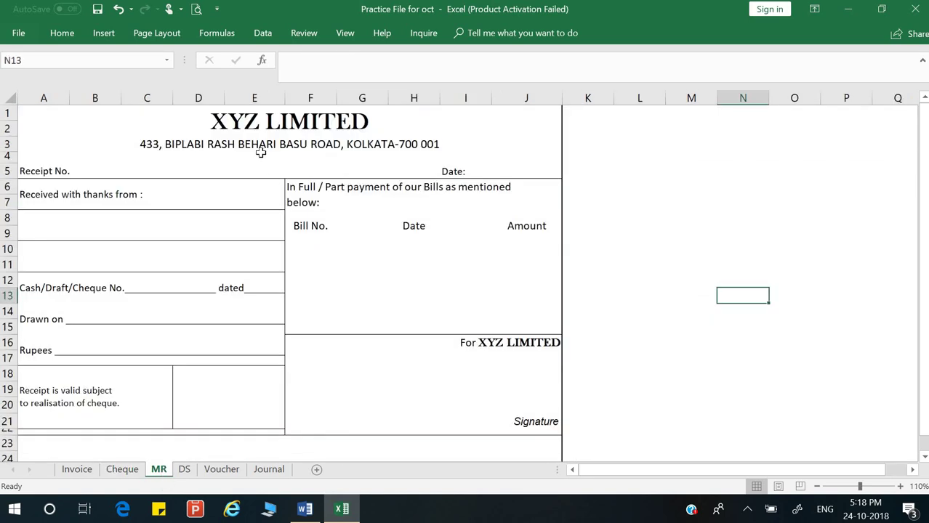
left_click(140, 171)
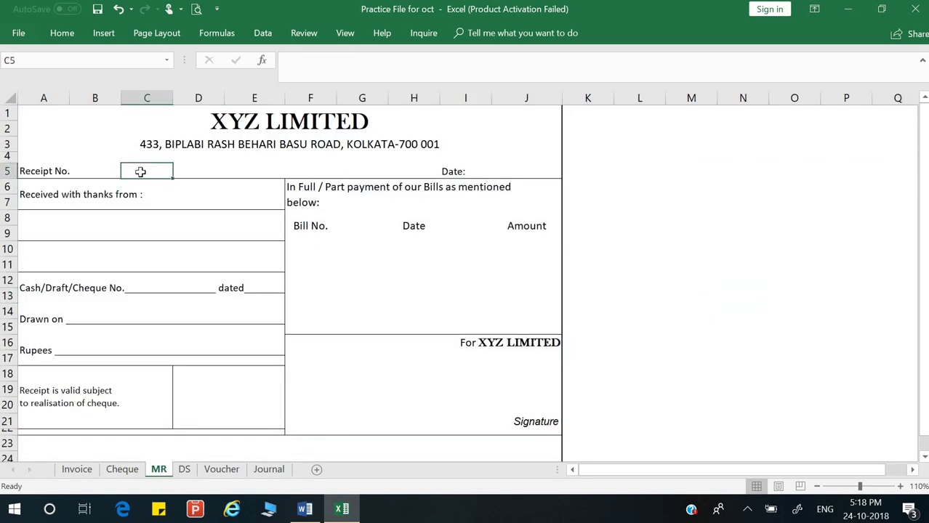
key("Left")
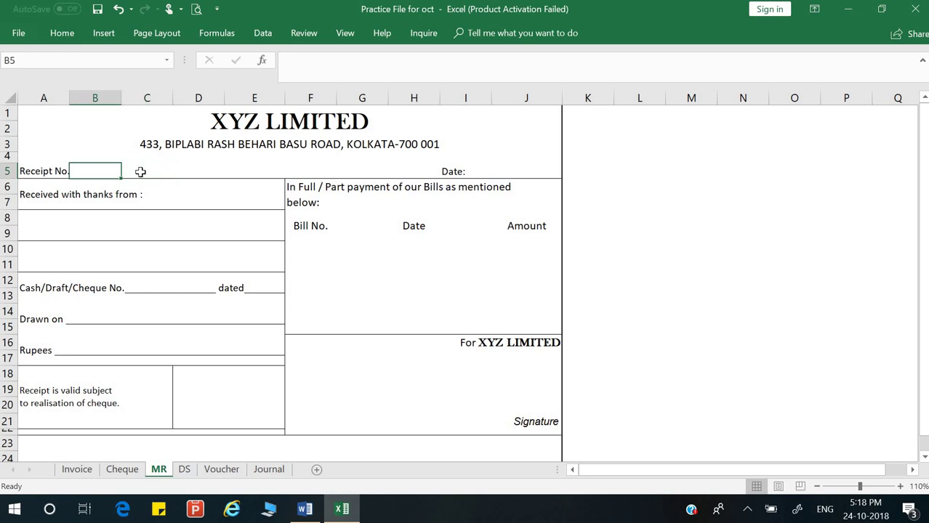
type("1001")
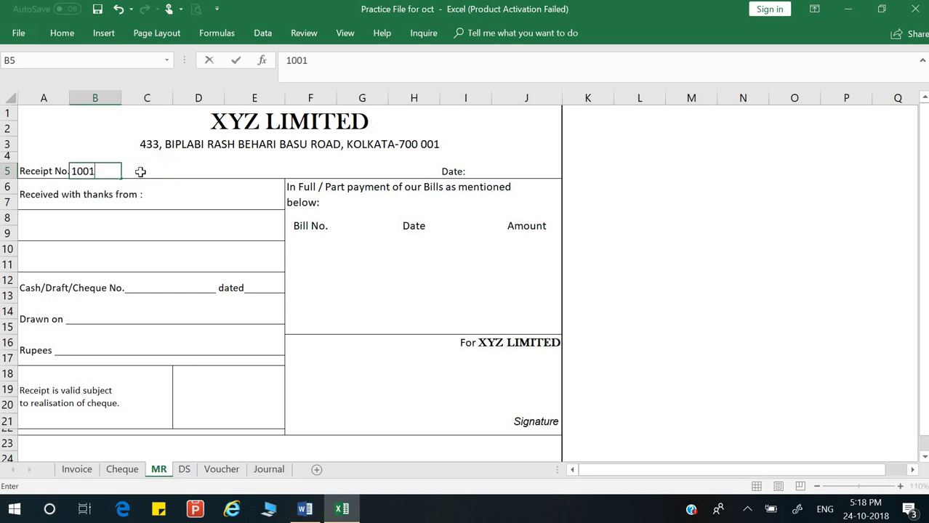
key("Return")
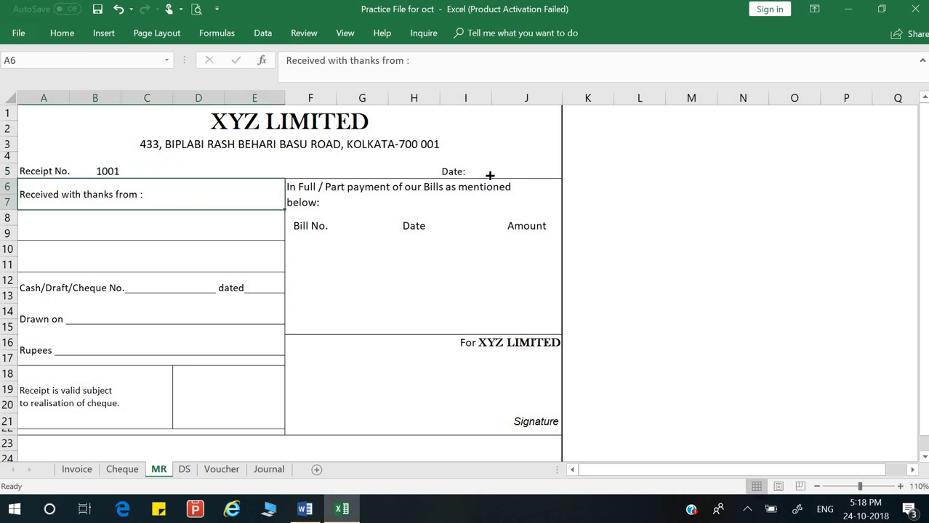
Step: Enter the receipt date 02/10/2018 beside Date
left_click(489, 173)
left_click(516, 174)
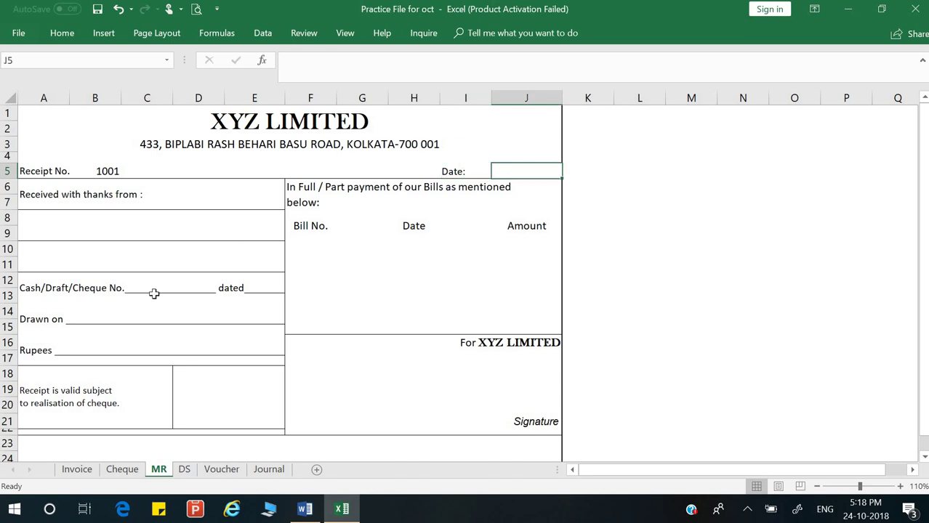
type("02/19")
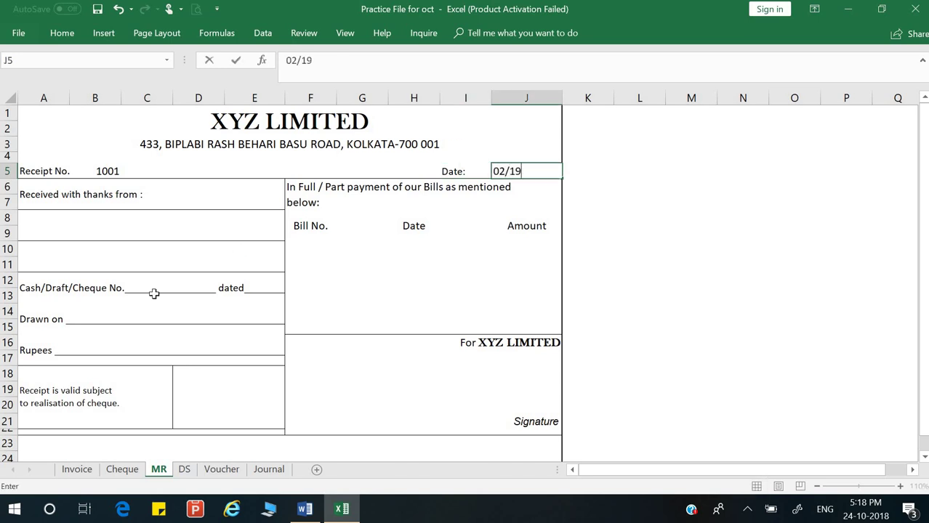
key("BackSpace")
type("0/2018")
key("Return")
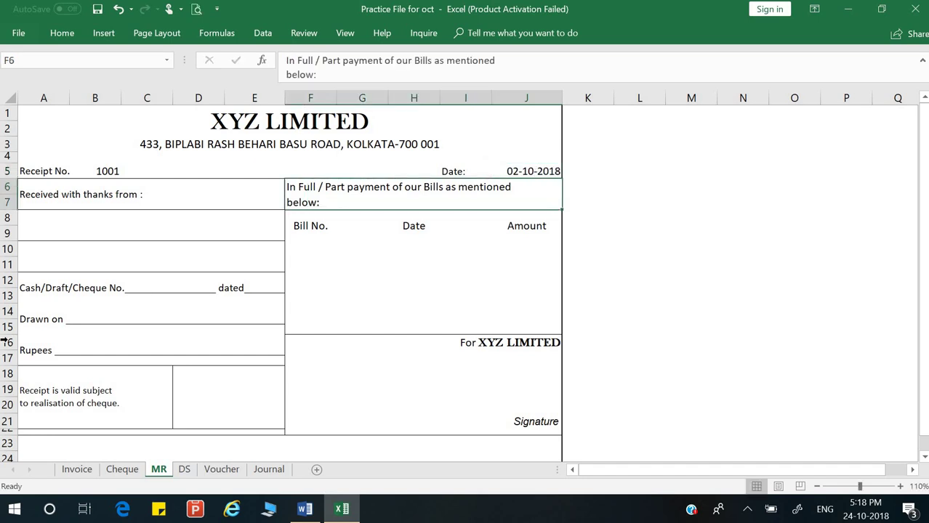
Step: Append 'M/s PQR Ltd' to the 'Received with thanks from' line
left_click(146, 221)
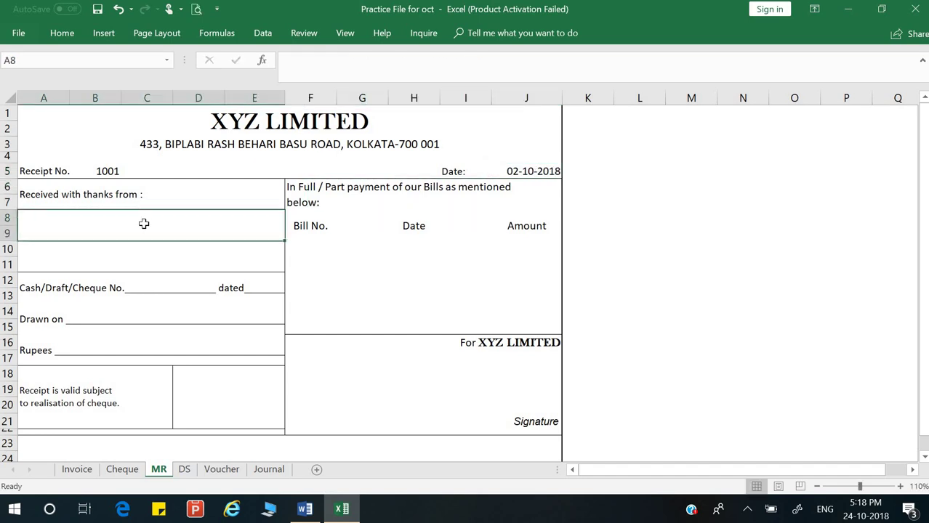
double_click(194, 192)
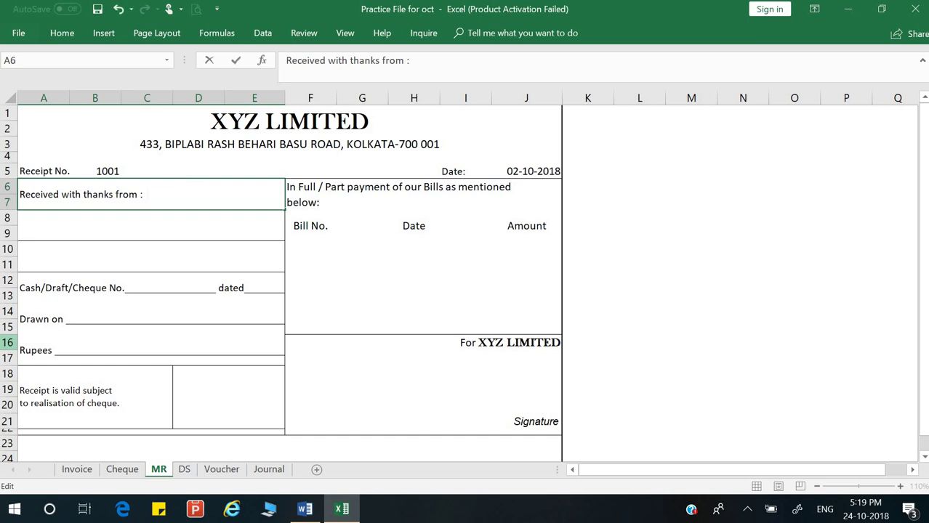
type("M/s PQR Ltd")
key("Return")
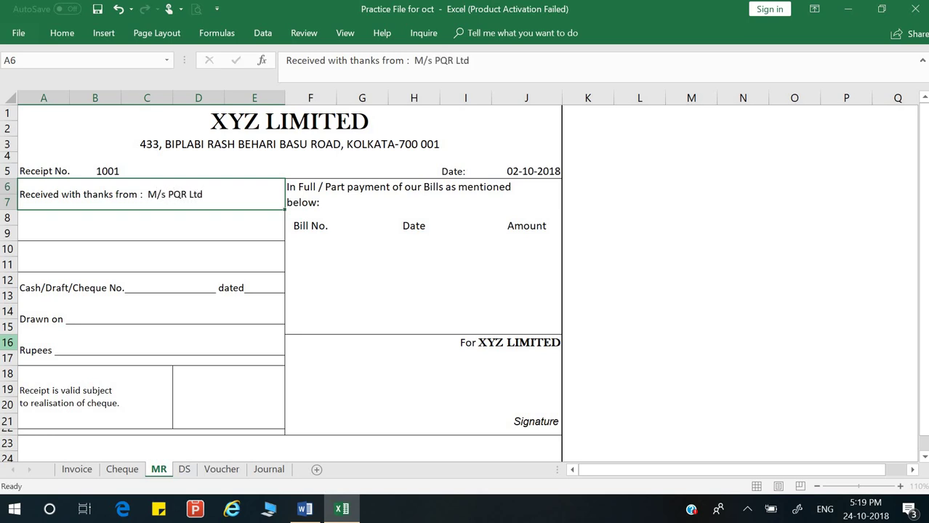
Step: Copy bill number Inv/001 from the Invoice into the receipt's first Bill No. row
key("Down")
key("Down")
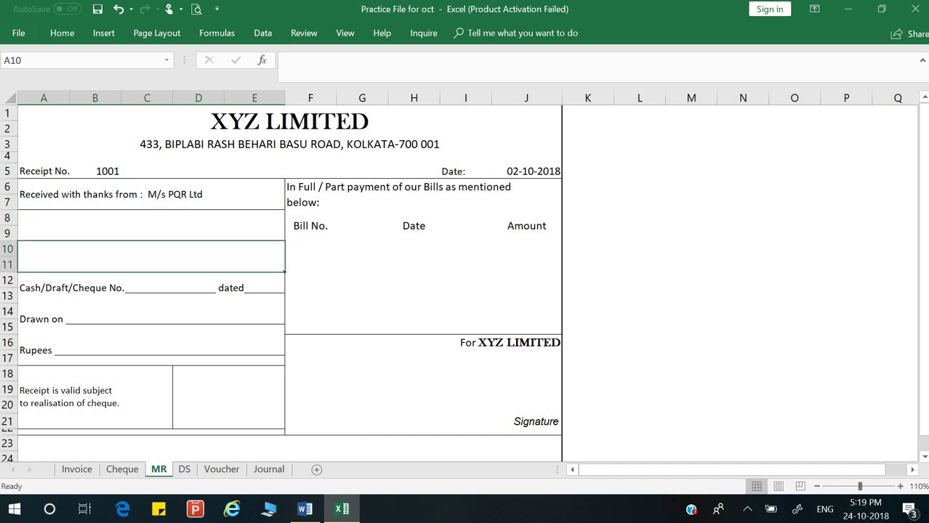
key("Right")
key("Up")
key("Up")
key("Up")
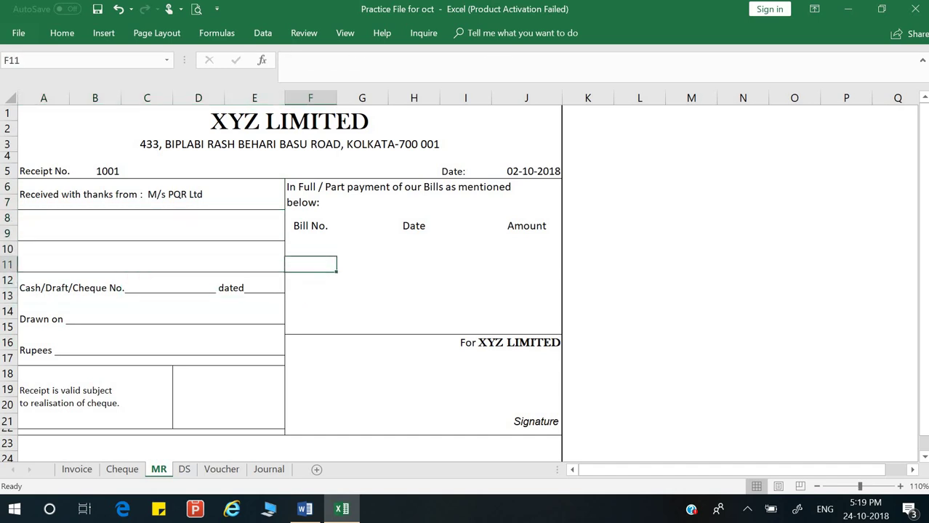
key("Down")
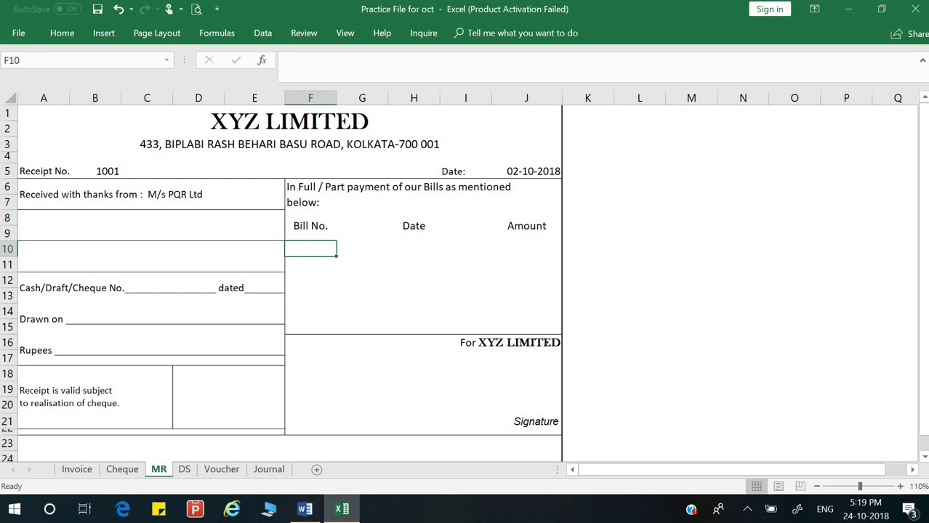
type("Inv")
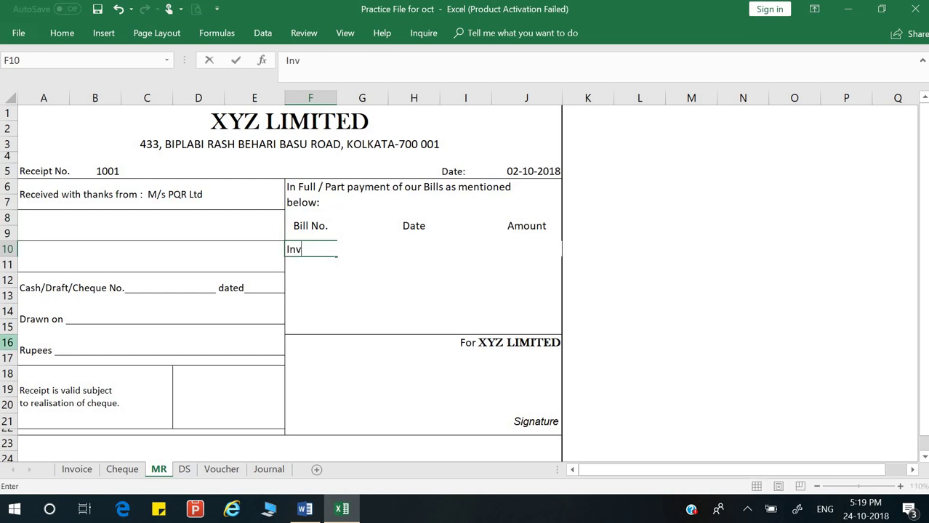
key("Escape")
left_click(76, 469)
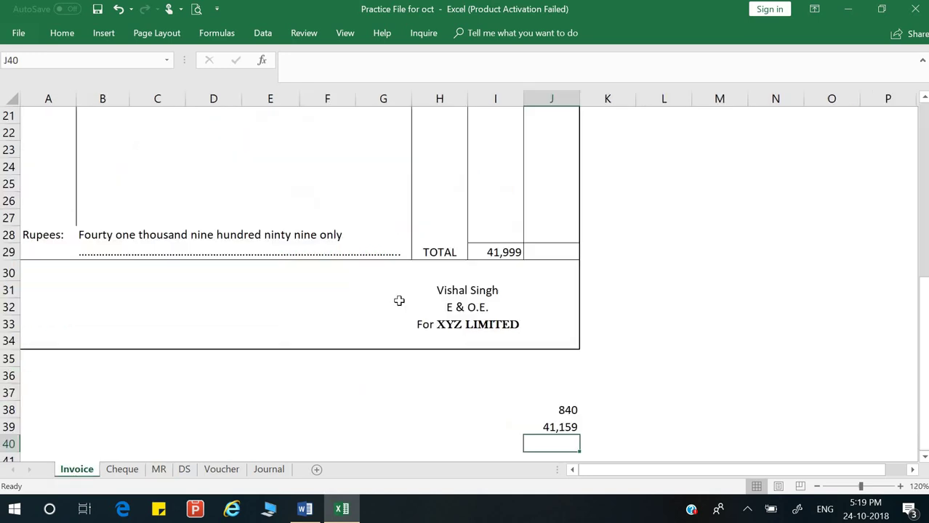
scroll(419, 255, "up", 6)
scroll(419, 255, "up", 1)
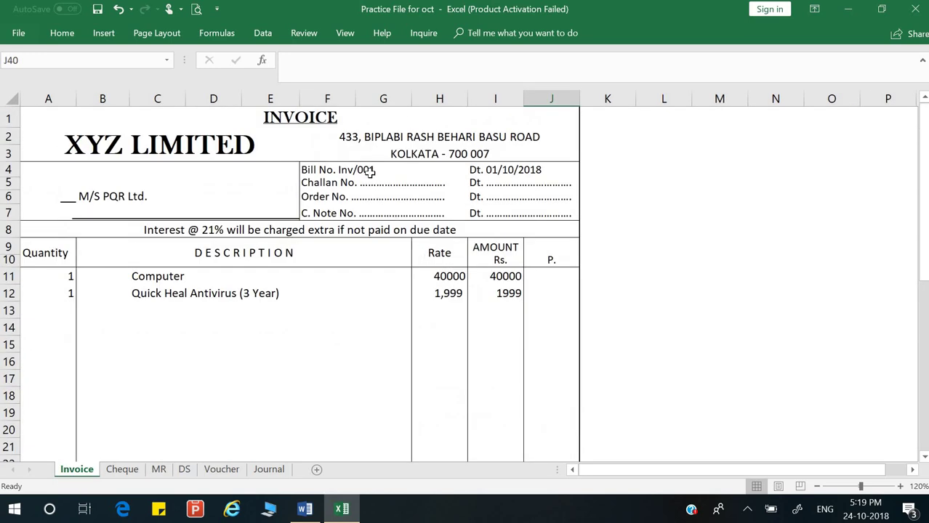
double_click(339, 168)
left_click_drag(338, 169, 375, 169)
key("ctrl+c")
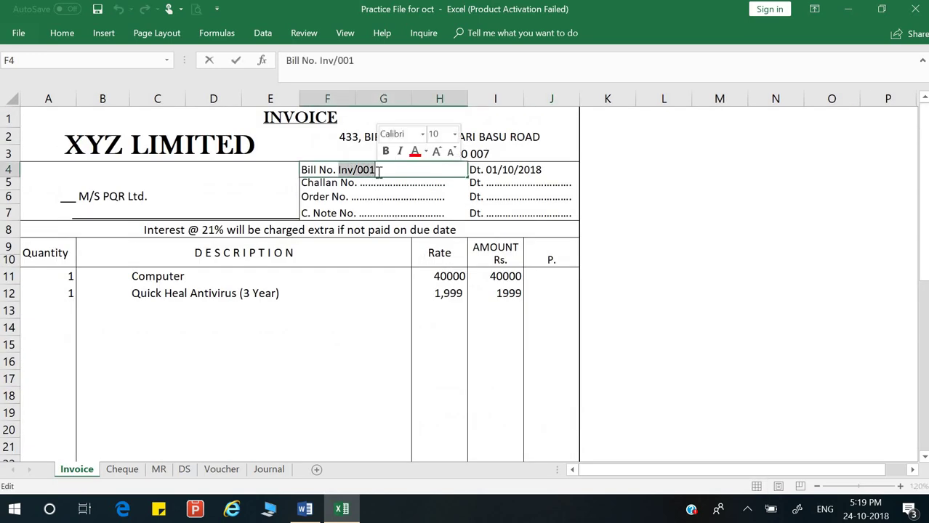
left_click(158, 469)
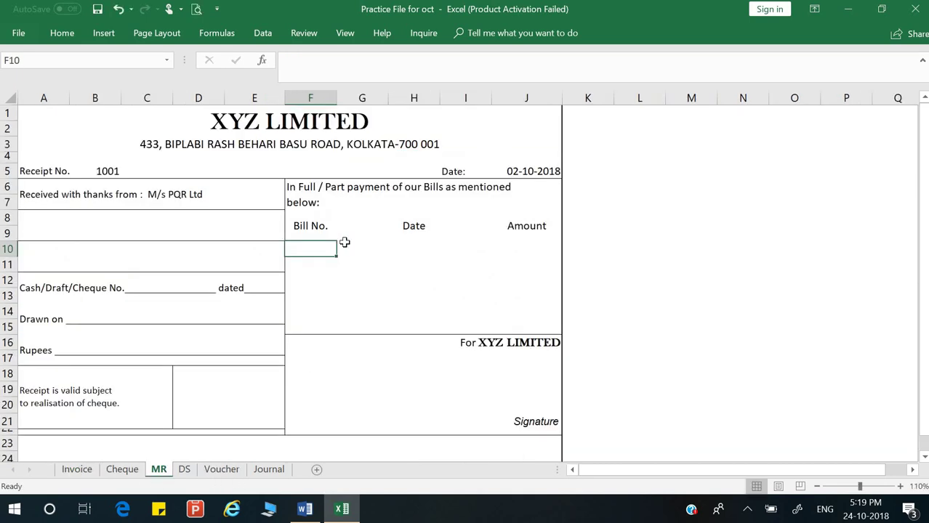
key("ctrl+v")
Step: Enter the bill date for Inv/001, typed as 01/10/2108
left_click(412, 249)
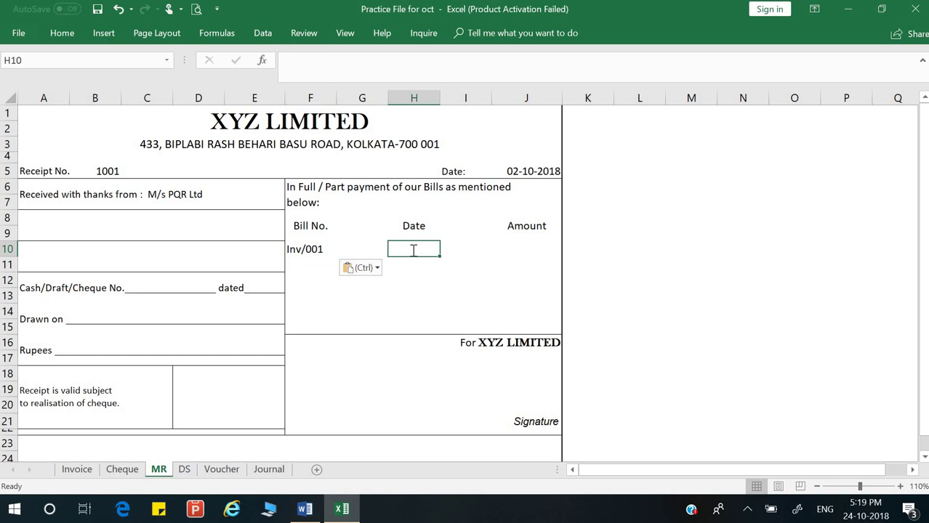
type("01/01")
key("BackSpace")
key("BackSpace")
type("10/2108")
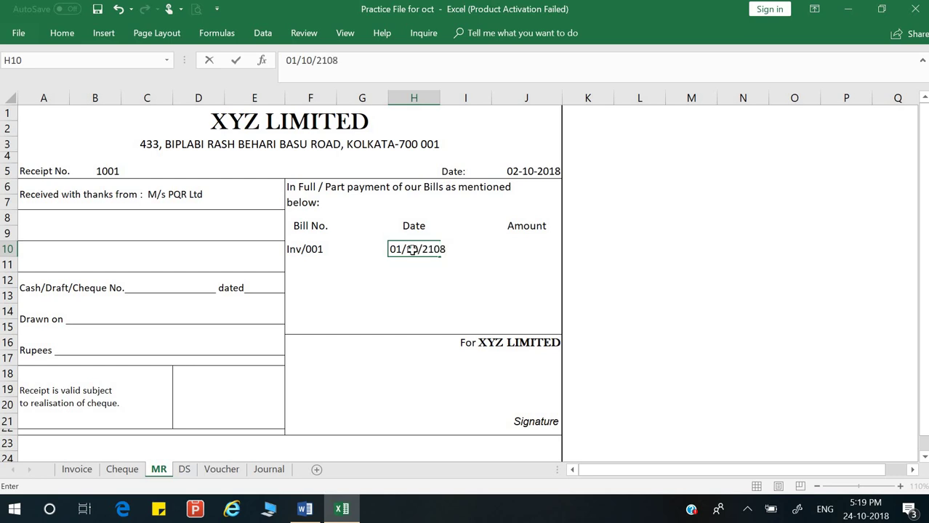
key("Return")
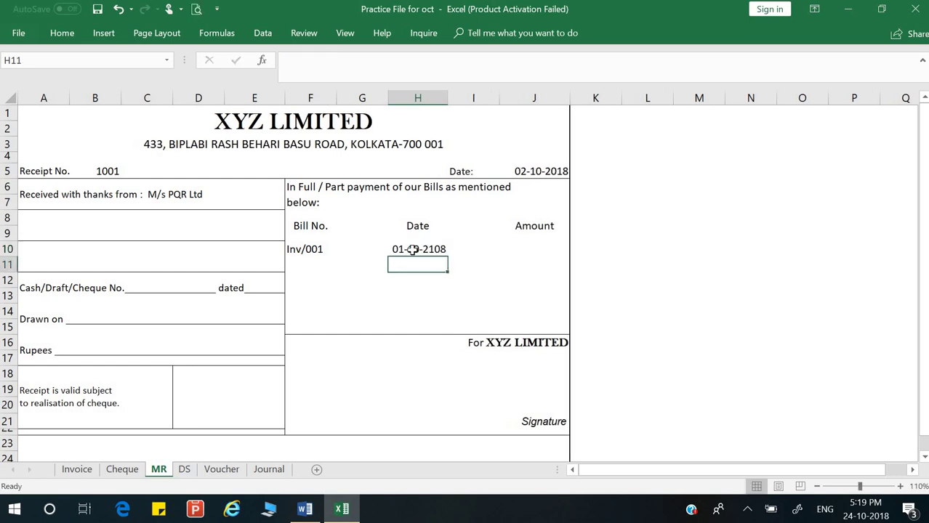
Step: Fix the bill date's year so it reads 01-10-2018
left_click(412, 249)
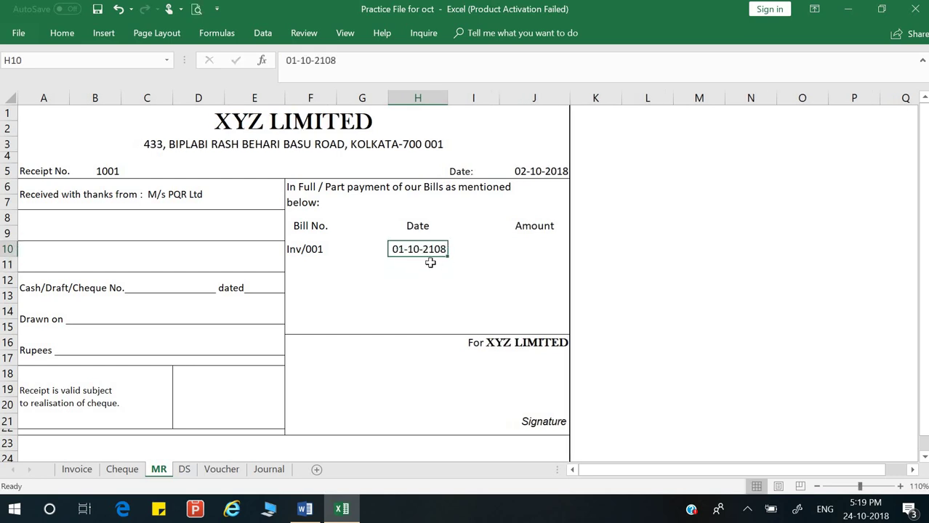
double_click(436, 251)
key("BackSpace")
type("1")
key("Return")
key("Up")
key("Right")
key("Right")
key("alt+Tab")
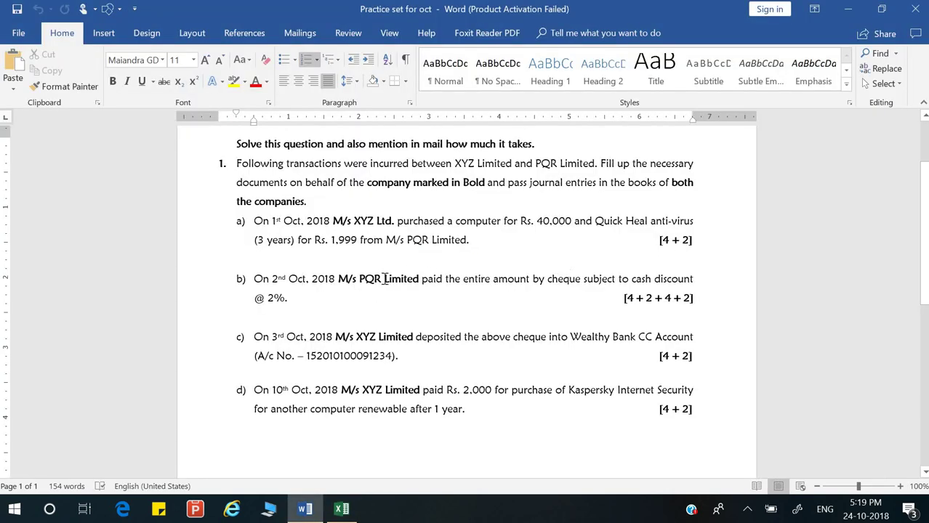
key("alt+Tab")
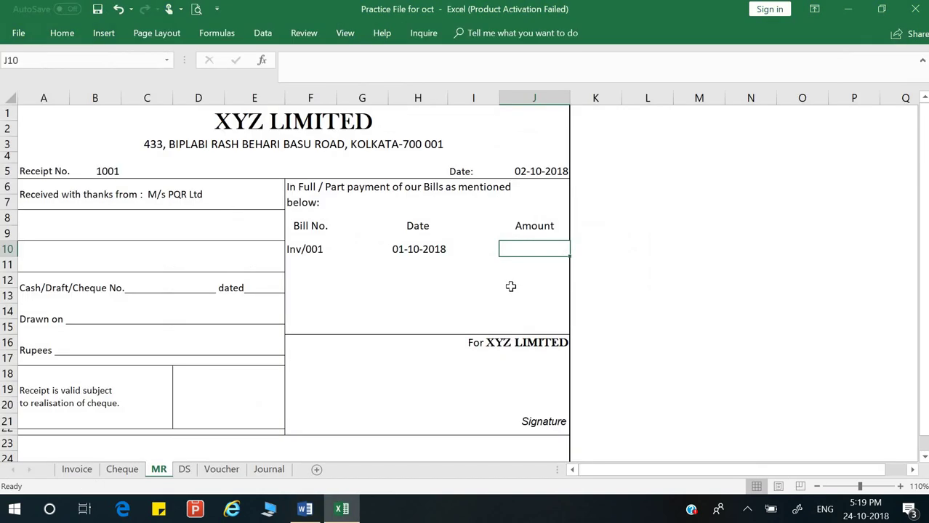
Step: Check the invoice total and enter 41999 as the Inv/001 amount on the receipt
left_click(122, 470)
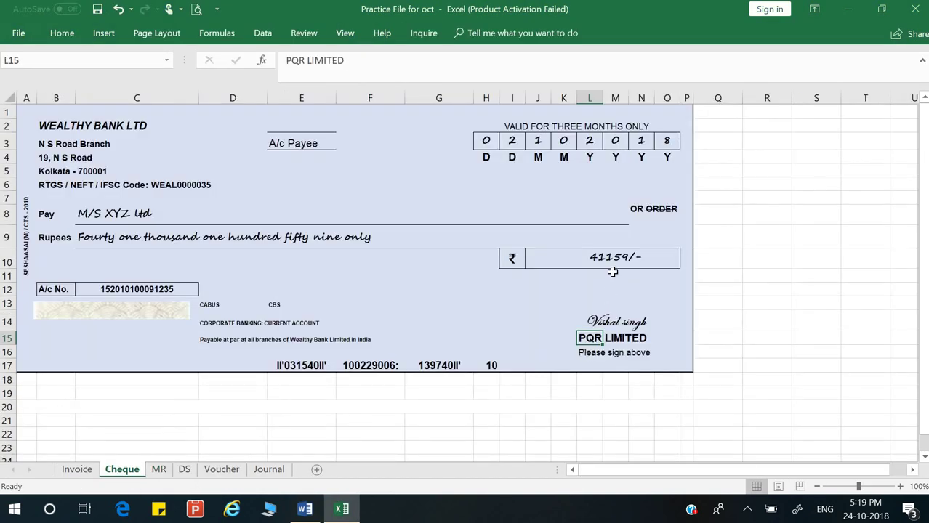
left_click(157, 469)
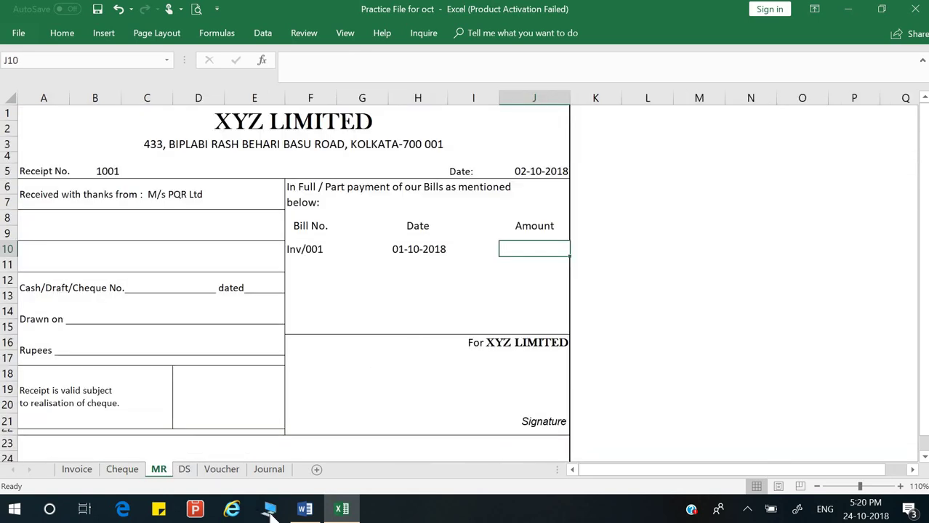
left_click(77, 470)
scroll(500, 319, "down", 4)
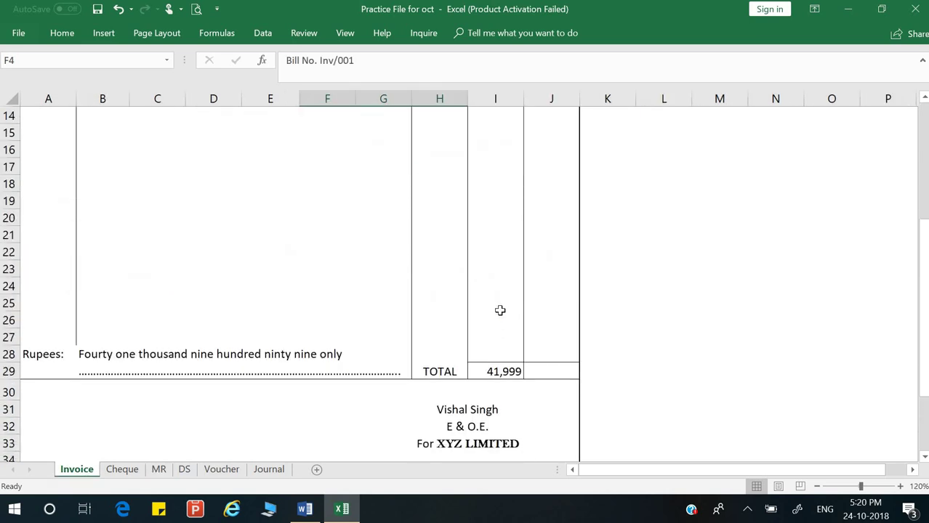
scroll(500, 310, "down", 1)
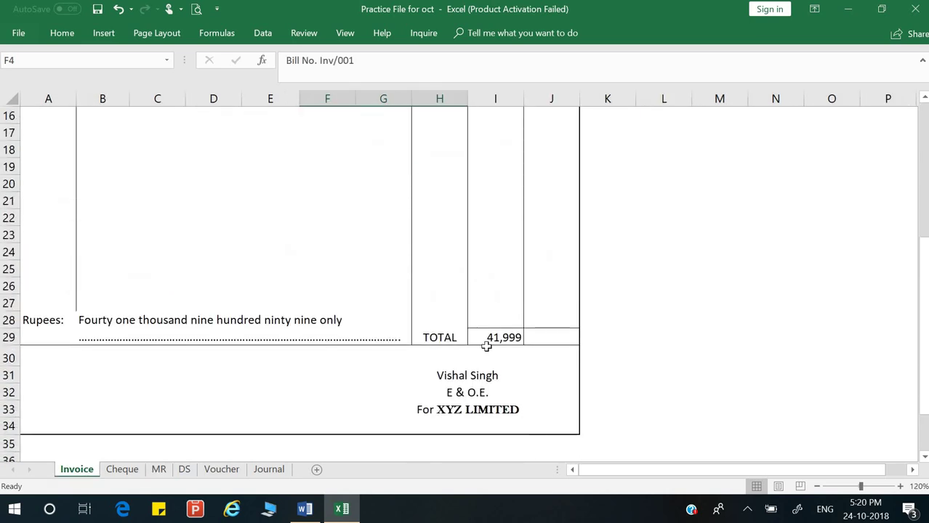
left_click(157, 470)
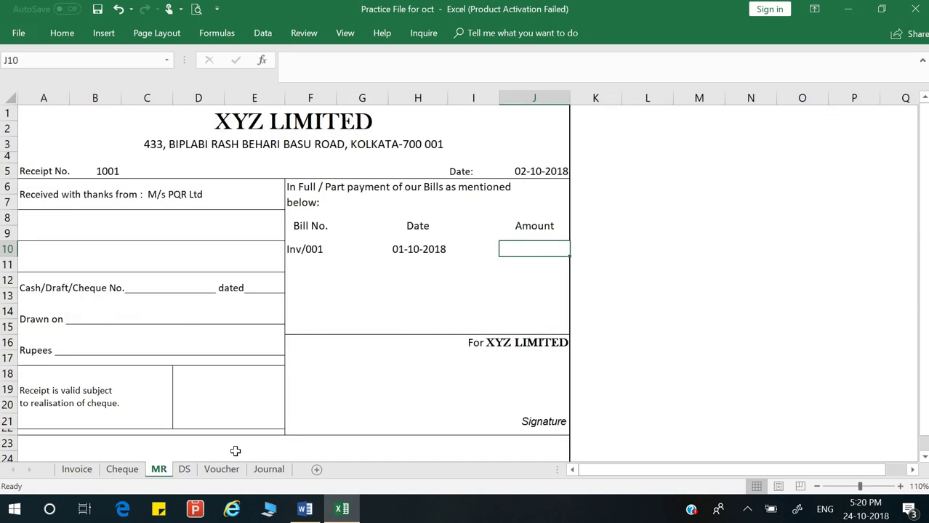
type("41999")
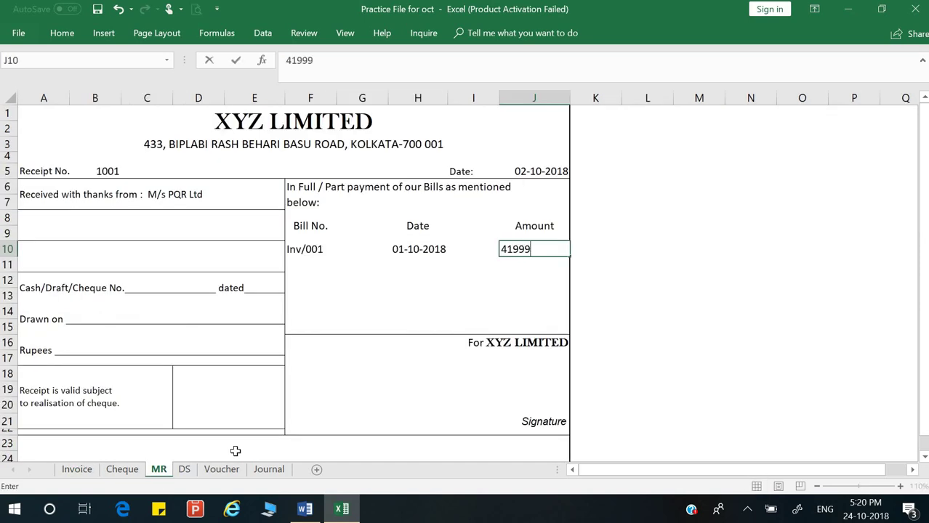
key("ctrl+Return")
key("Down")
key("Left")
key("Left")
key("Left")
key("Left")
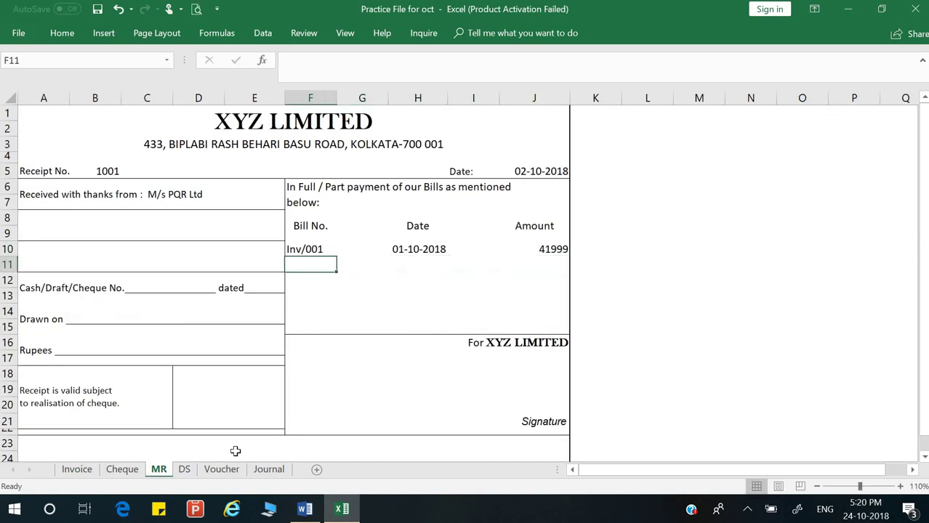
key("Left")
key("Down")
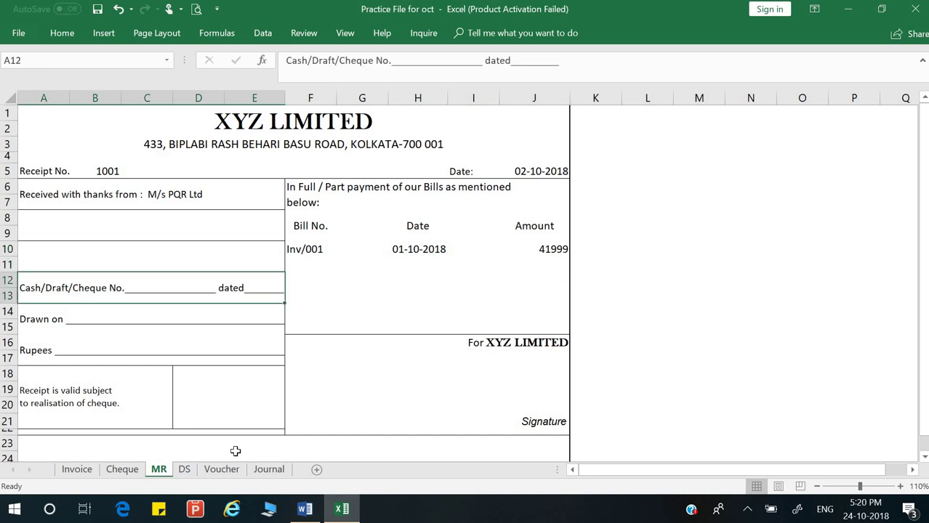
Step: Copy the cheque number 031540 from the Cheque sheet
key("F2")
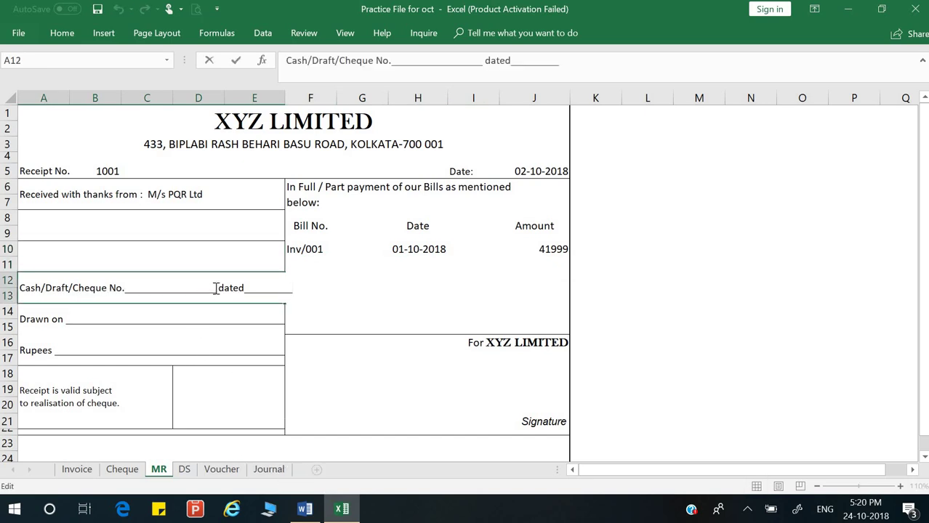
key("BackSpace")
key("BackSpace")
key("BackSpace")
key("BackSpace")
key("BackSpace")
key("BackSpace")
key("BackSpace")
key("BackSpace")
key("BackSpace")
key("BackSpace")
key("BackSpace")
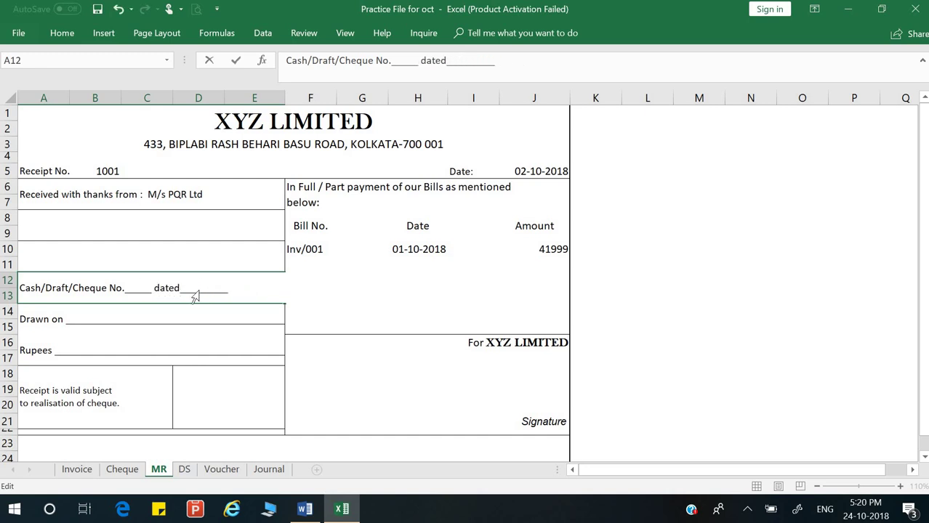
key("alt+Tab")
key("alt+Tab")
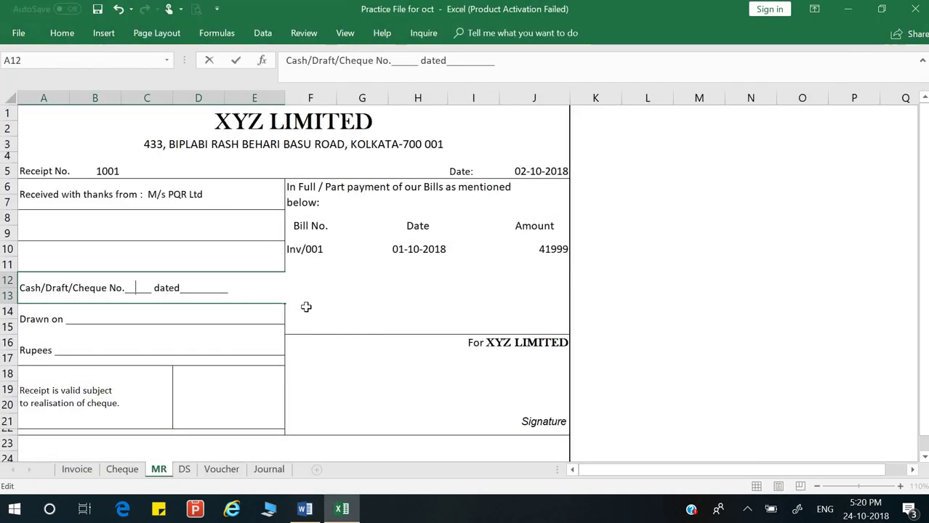
key("Escape")
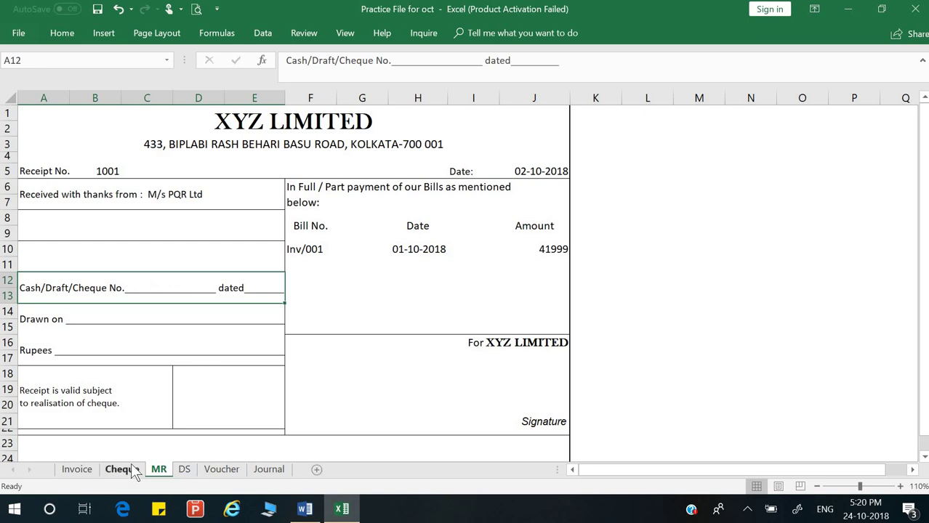
left_click(121, 469)
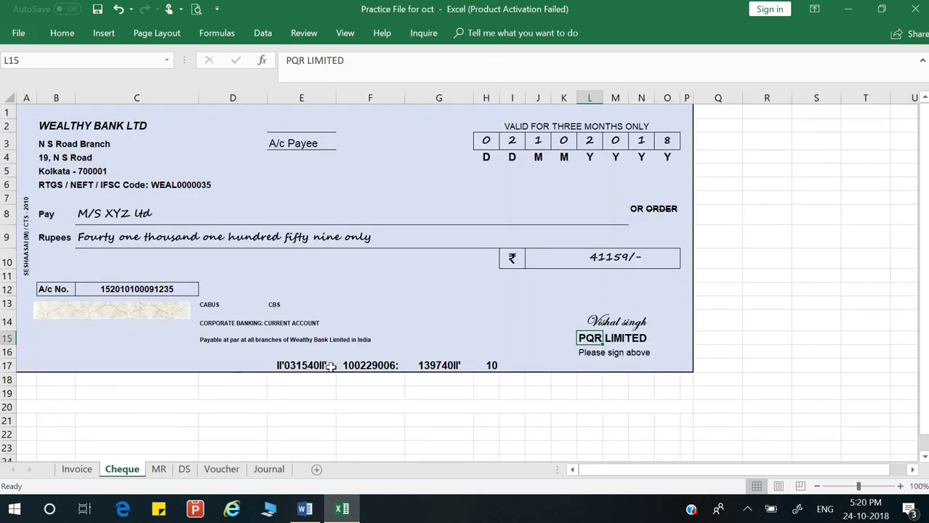
left_click(300, 364)
key("Up")
key("Up")
key("Up")
double_click(299, 364)
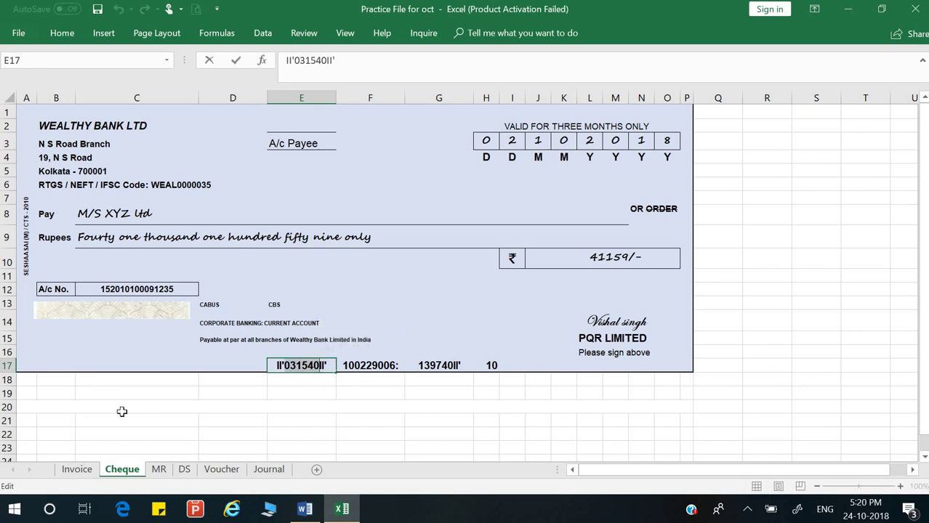
Step: Paste 031540 after 'Cheque No.' on the money receipt's cheque line
key("alt+Tab")
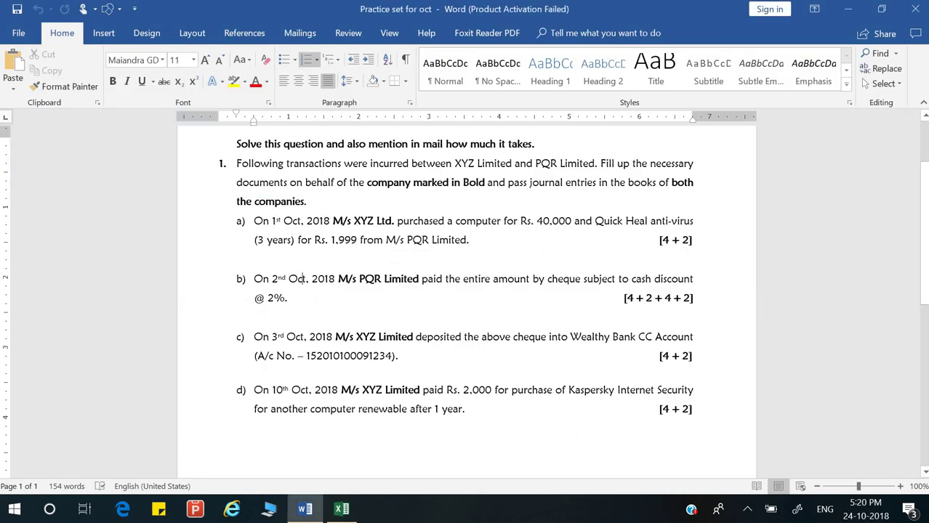
left_click(341, 509)
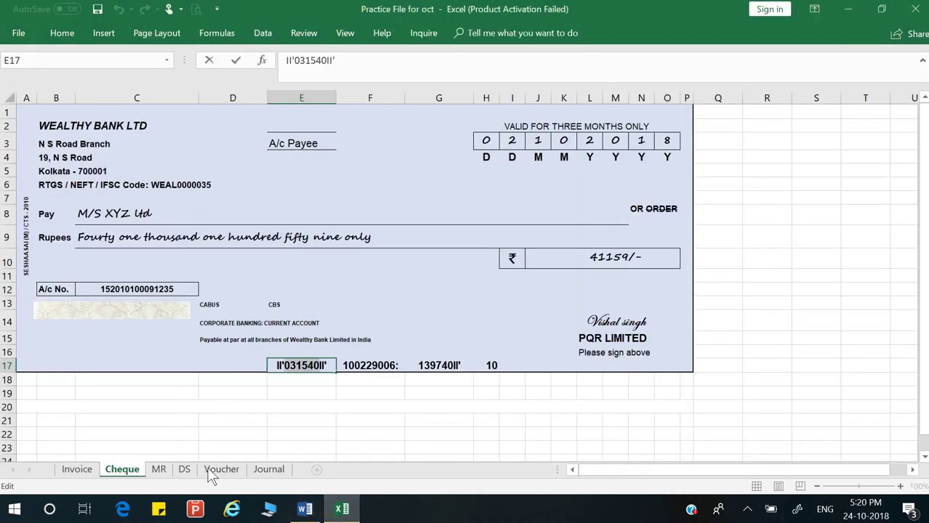
left_click(159, 470)
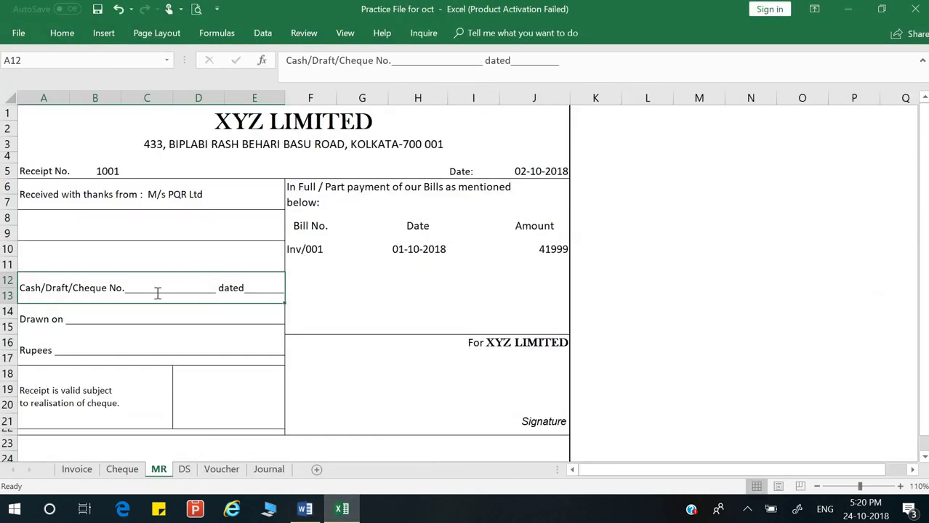
double_click(143, 292)
type("031540")
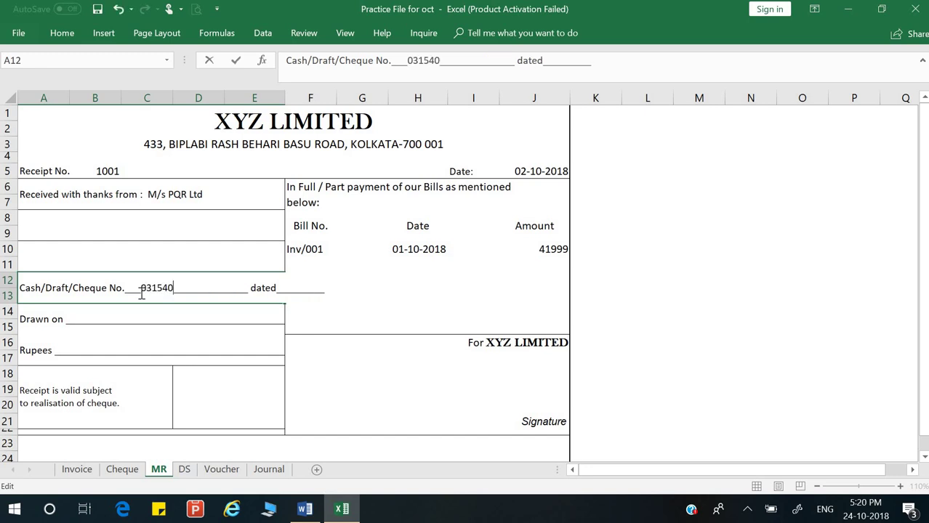
key("Delete")
key("Delete")
key("Delete")
key("Delete")
key("Delete")
key("Delete")
key("Delete")
key("Delete")
key("Delete")
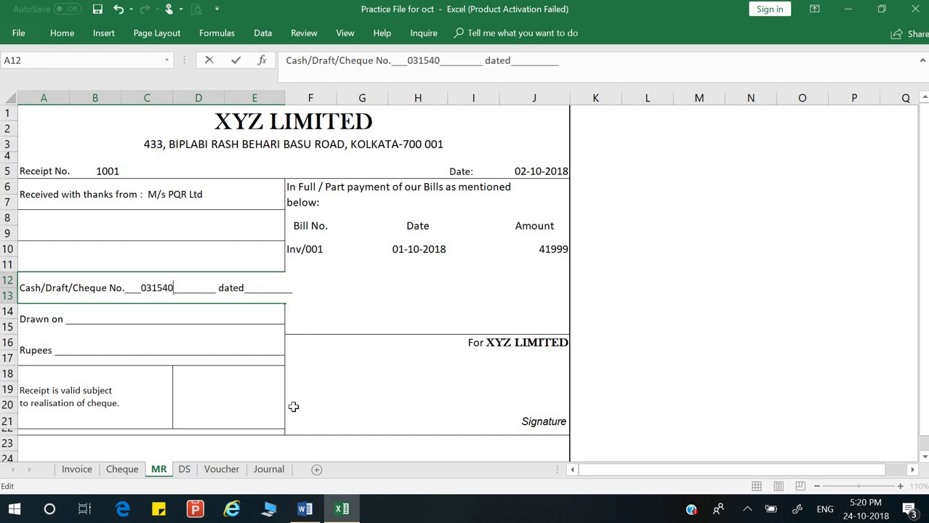
key("Return")
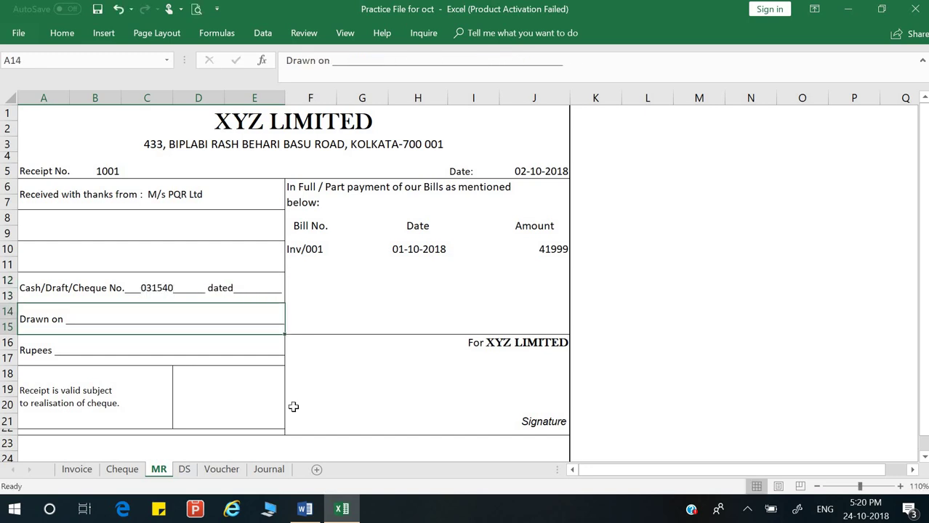
Step: Add the date 01/10/2018 after 'dated' on the cheque line
key("Right")
key("Up")
key("Left")
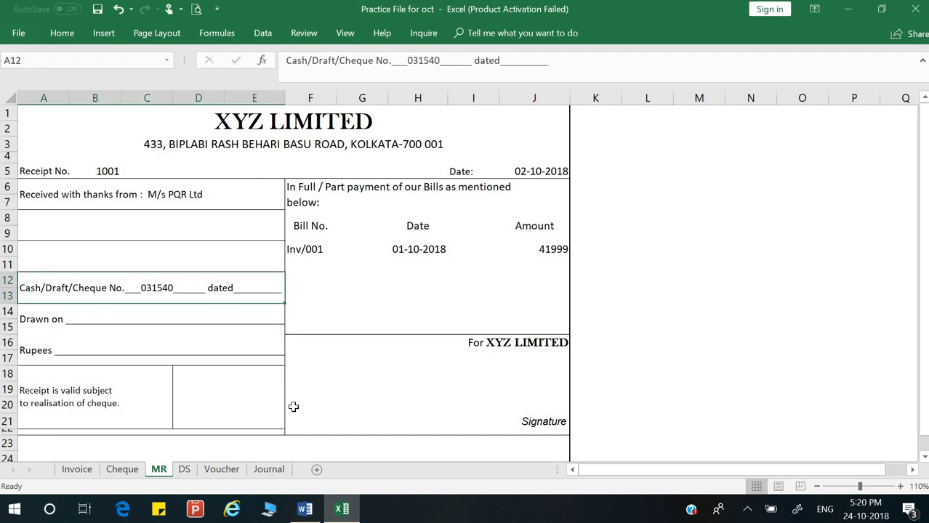
key("F2")
key("BackSpace")
key("BackSpace")
key("BackSpace")
key("Left")
key("Left")
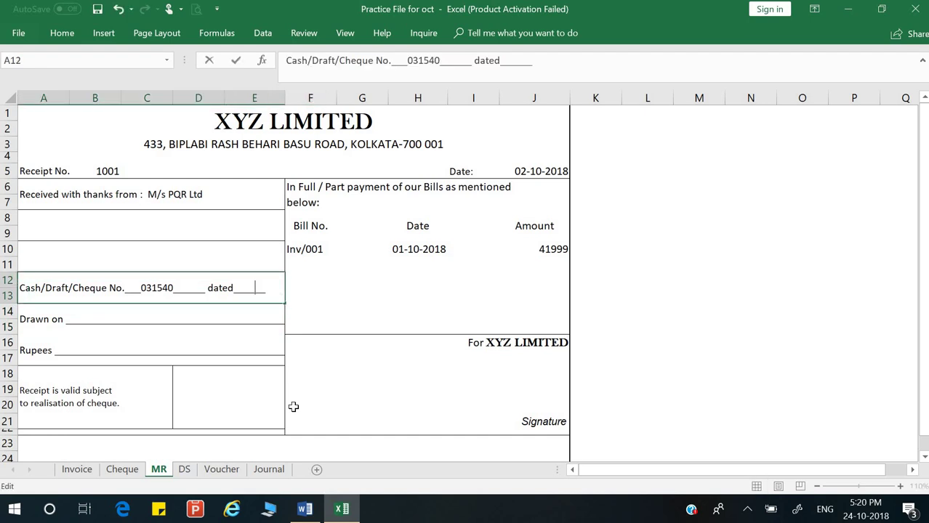
type("01/10/2")
type("018")
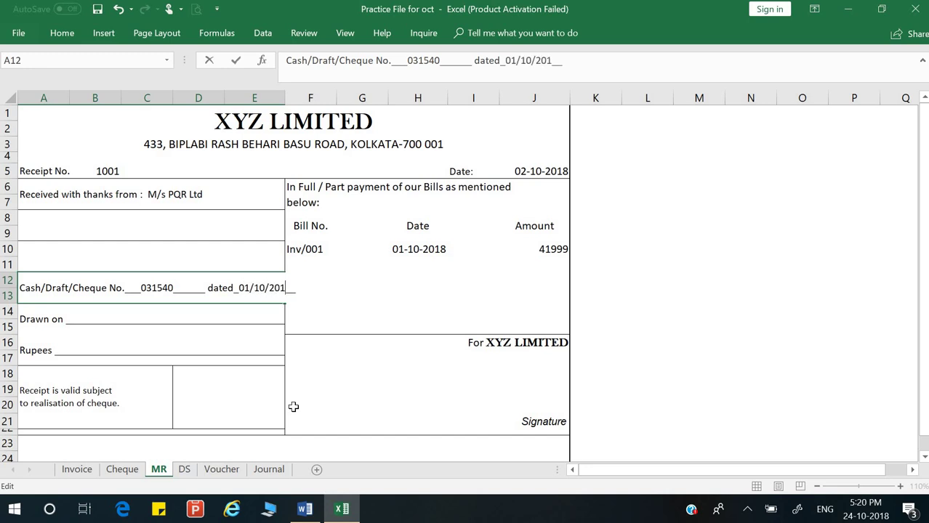
key("Return")
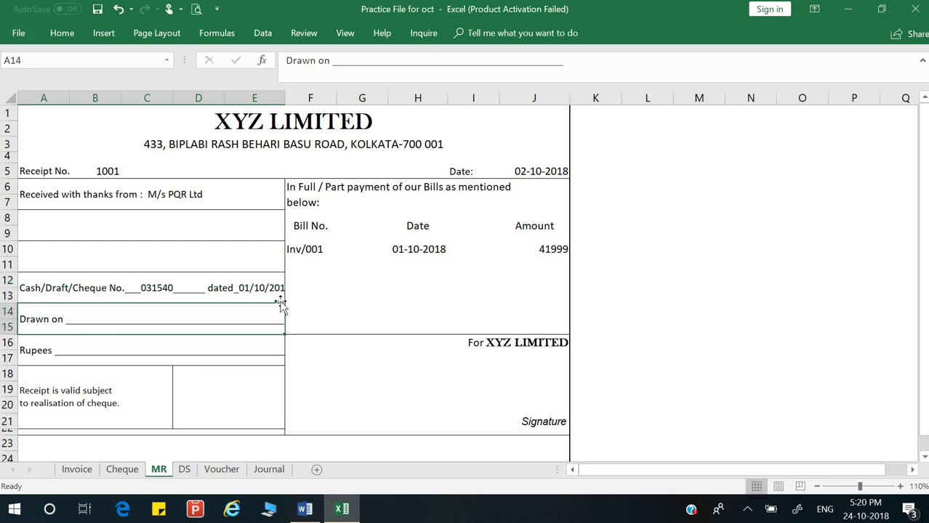
Step: Remove the extra underscores after 031540 on the cheque line
left_click(199, 290)
double_click(199, 290)
key("BackSpace")
key("BackSpace")
key("BackSpace")
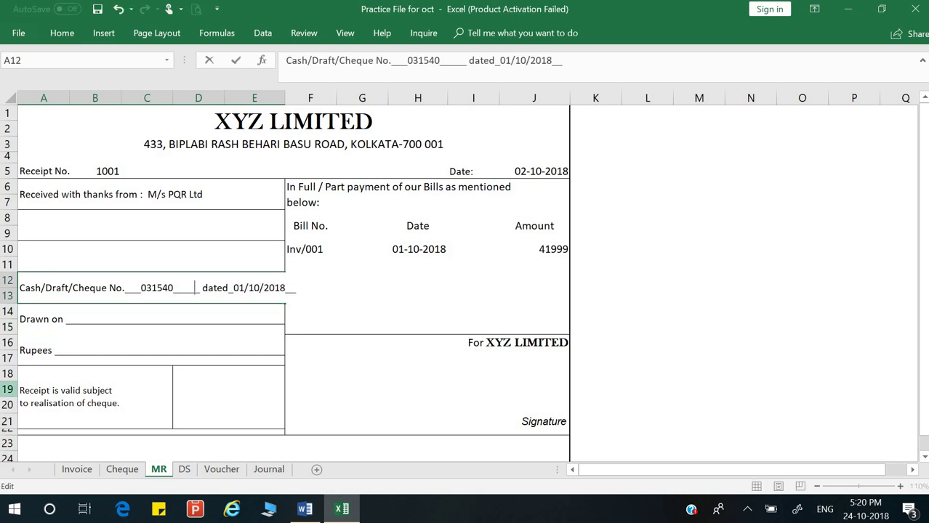
key("Return")
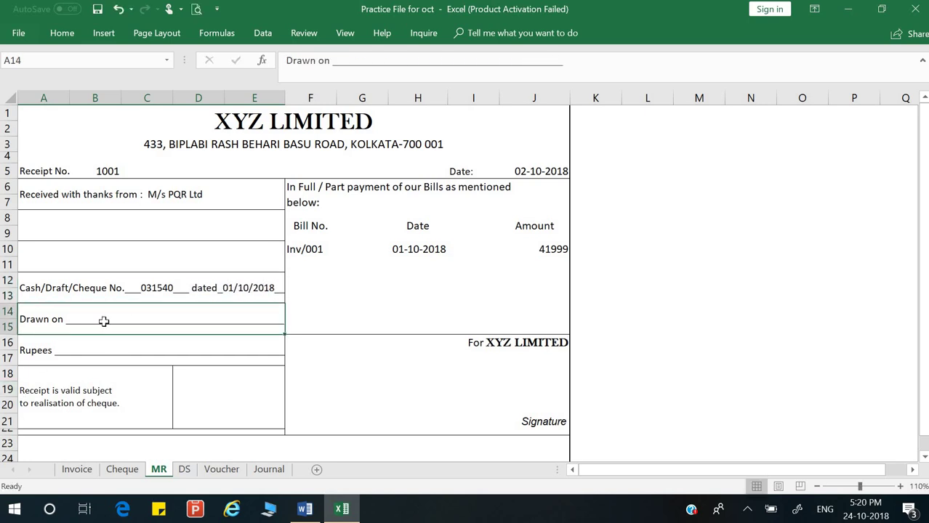
Step: Fill the Drawn on line with 'Wealthy Bank'
double_click(104, 320)
type("Wealth")
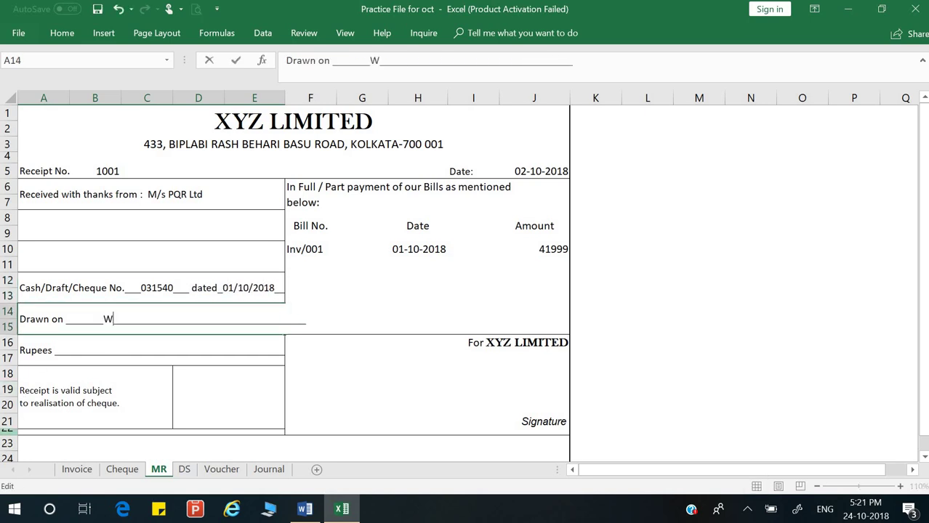
type("y Bank")
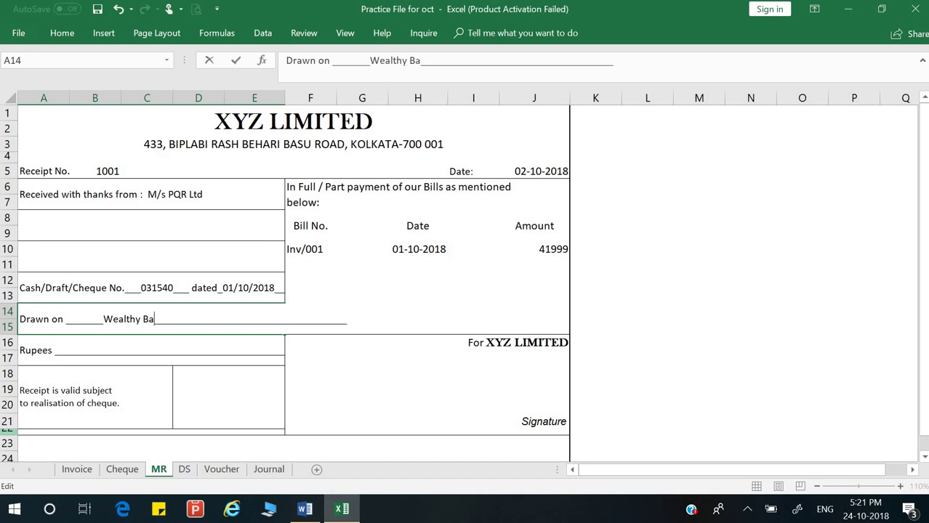
key("Return")
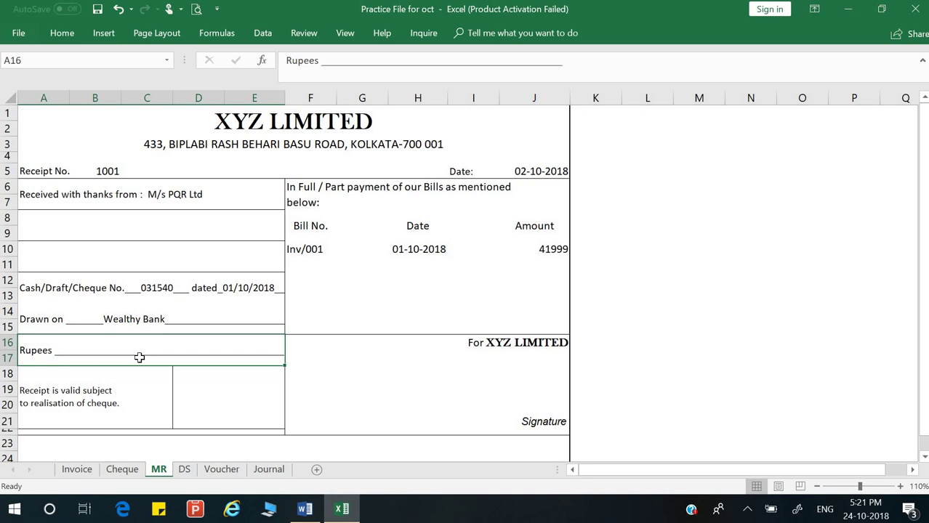
Step: Write the amount in words after Rupees: 'Fourty one thiusand one hundred fifty nine only'
key("F2")
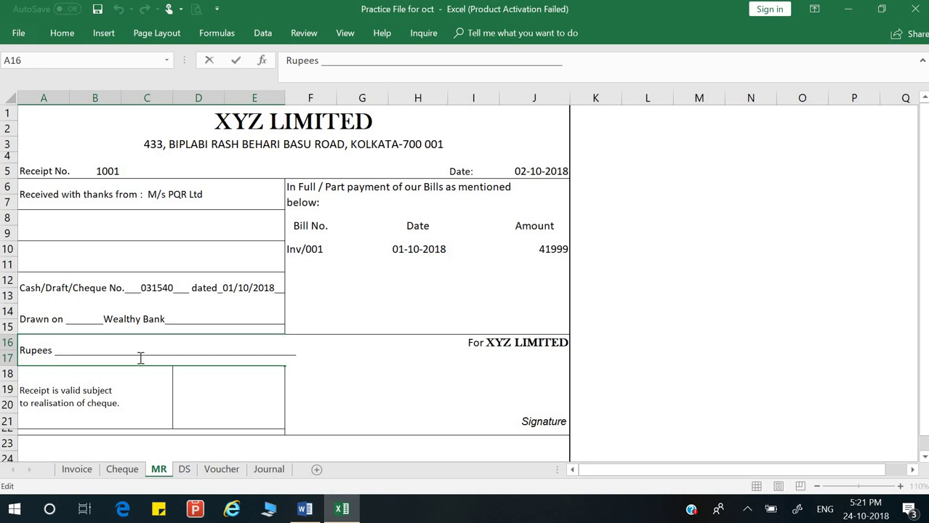
key("BackSpace")
key("BackSpace")
key("BackSpace")
key("BackSpace")
key("BackSpace")
key("BackSpace")
key("BackSpace")
key("BackSpace")
key("BackSpace")
key("BackSpace")
key("BackSpace")
key("BackSpace")
key("BackSpace")
key("BackSpace")
key("BackSpace")
key("BackSpace")
key("BackSpace")
key("BackSpace")
key("BackSpace")
key("BackSpace")
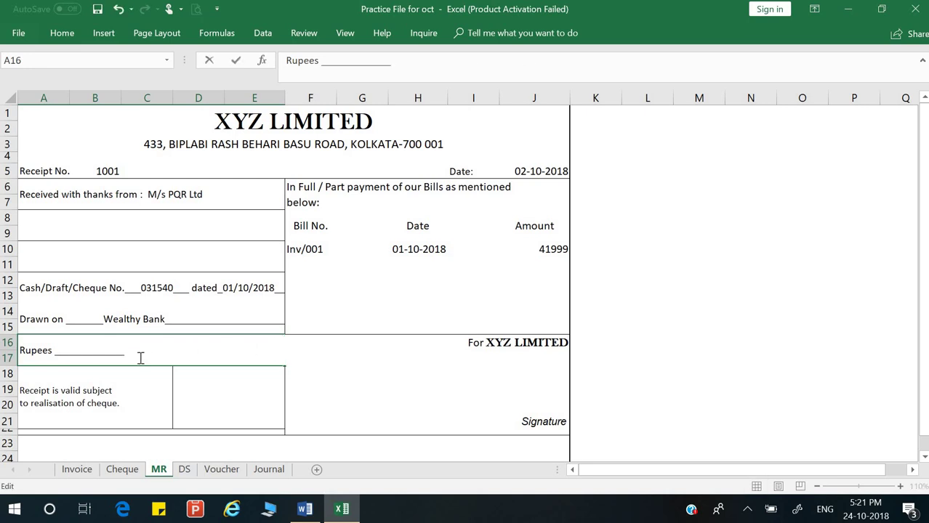
type("Fourty ")
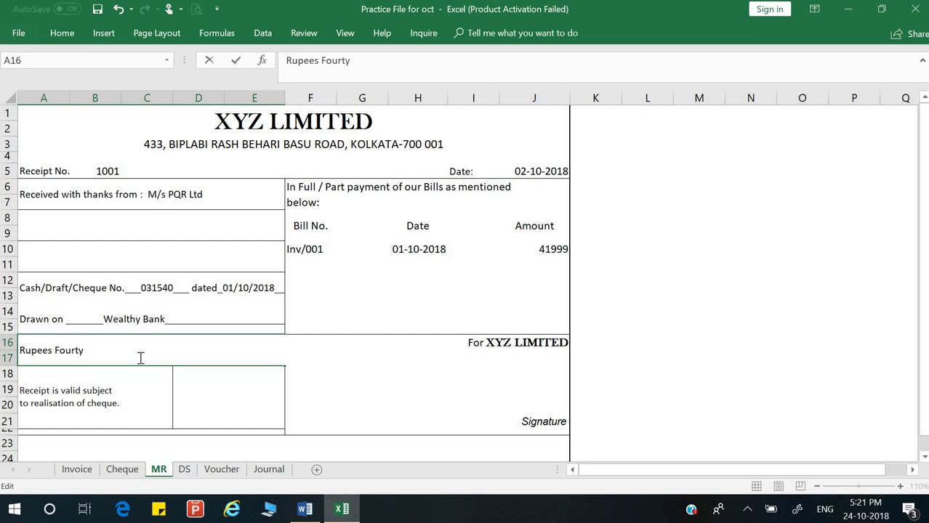
type("one")
type(" thi")
type("us")
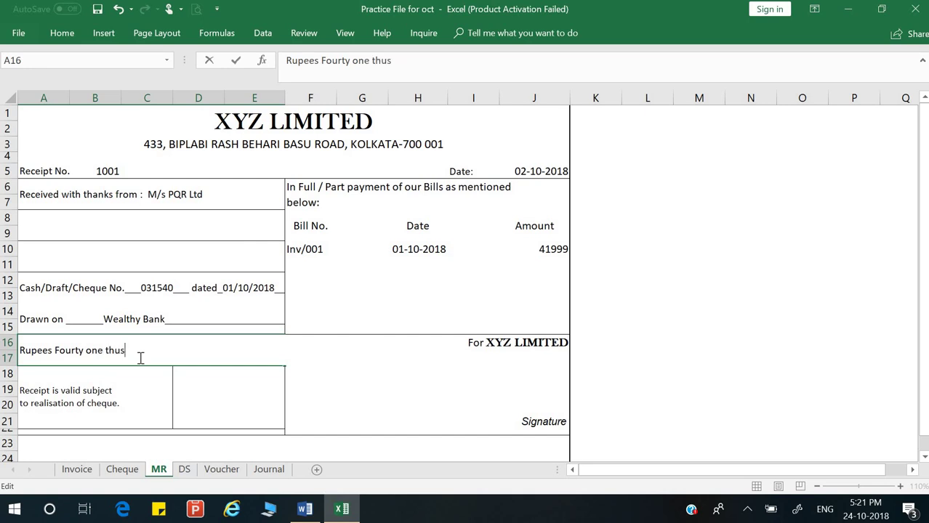
type("and one hundred")
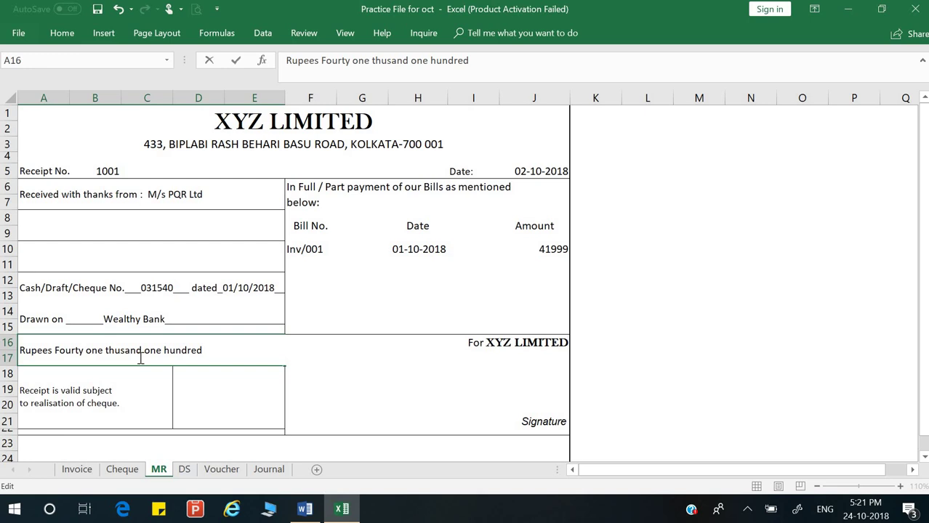
type("fifty nine ")
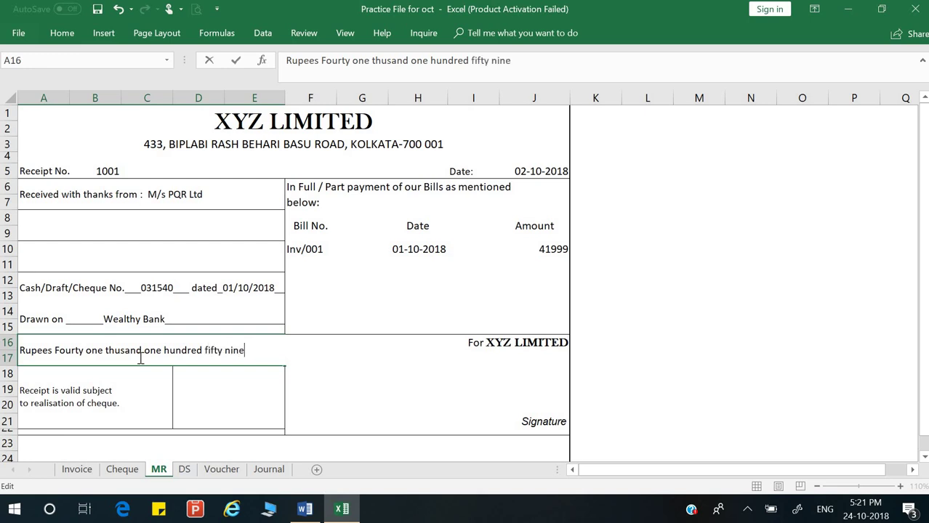
type("only")
key("Return")
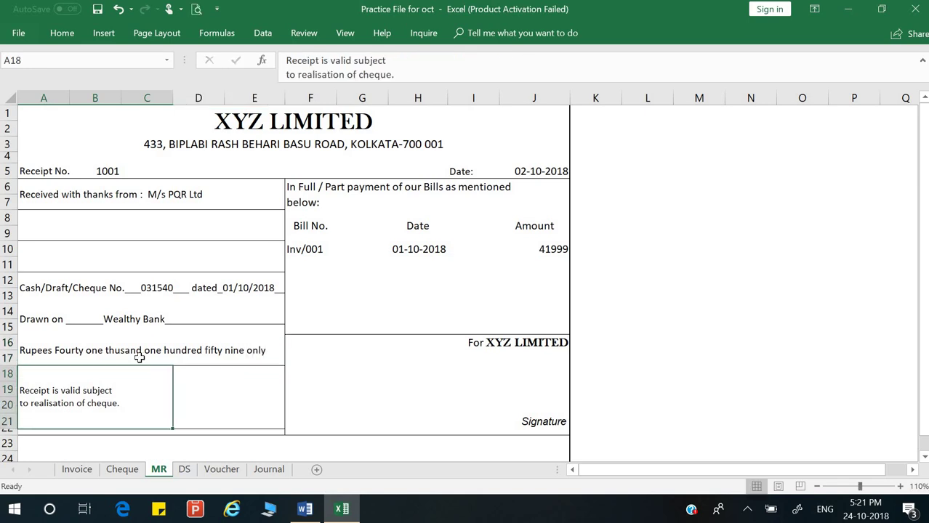
Step: Enter the receipt amount 41159 in the amount box beside the validity note
left_click(243, 387)
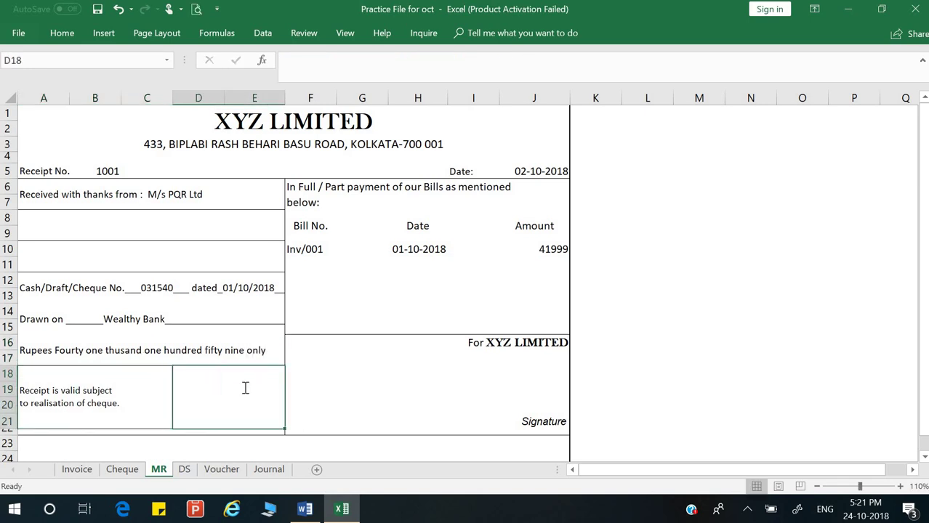
type("11")
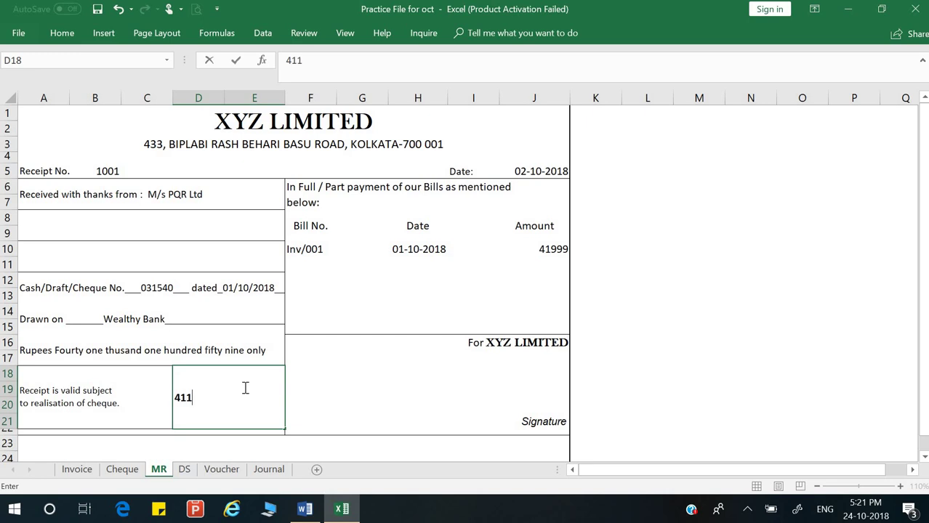
type("159")
key("Return")
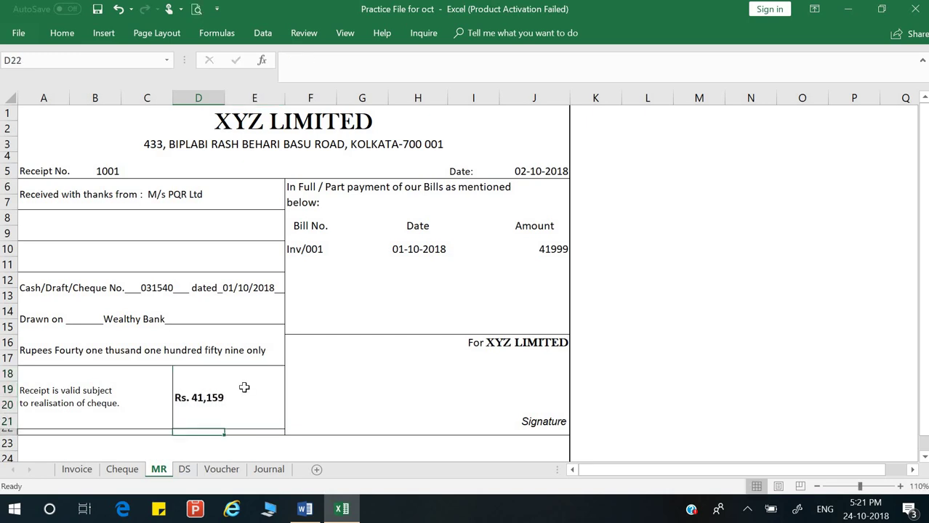
Step: Type the signatory's name in the row above Signature
left_click(510, 389)
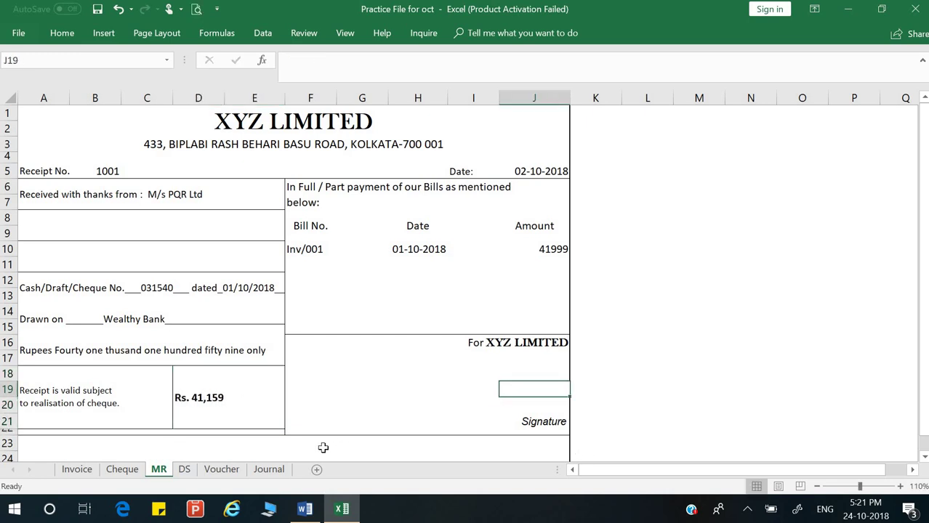
key("Down")
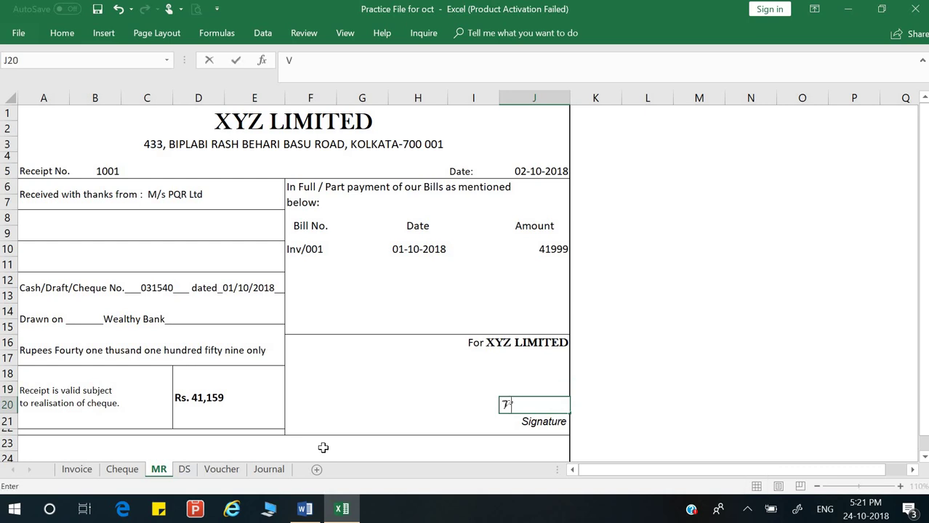
key("Return")
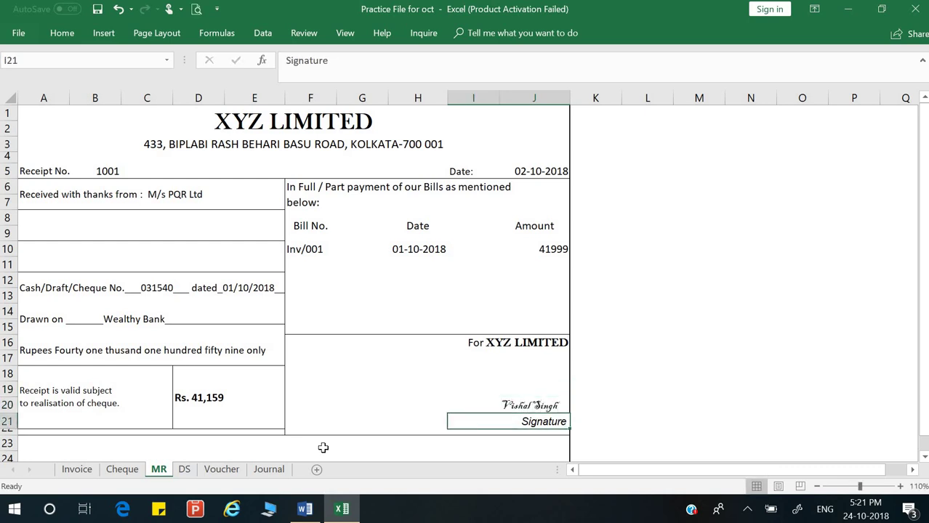
Step: Check the Cheque sheet details, then switch to the Journal sheet at cell A7
scroll(527, 389, "down", 2)
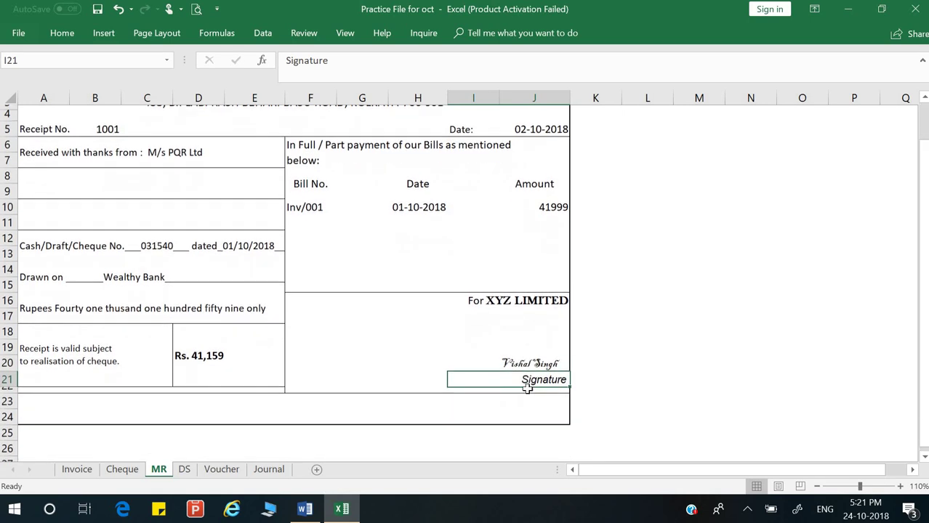
scroll(528, 389, "up", 2)
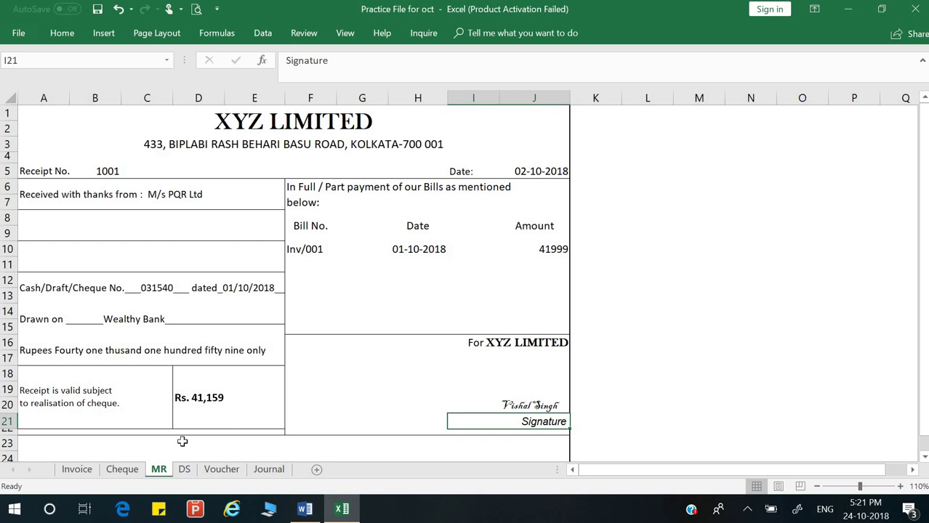
left_click(122, 469)
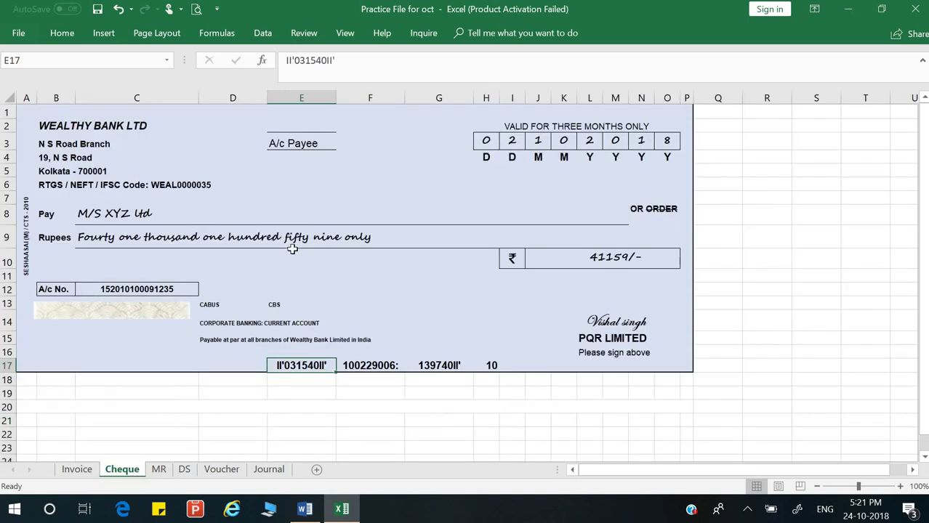
left_click(160, 470)
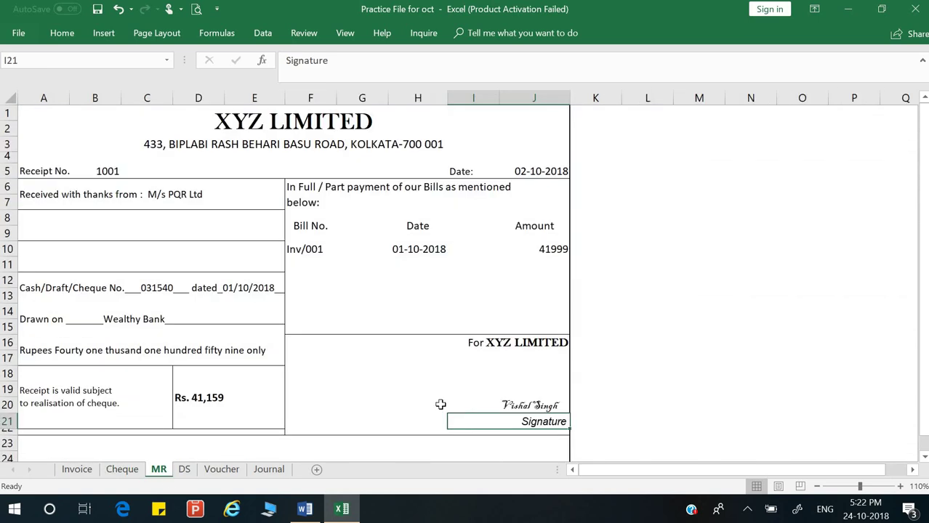
left_click(265, 470)
left_click(51, 199)
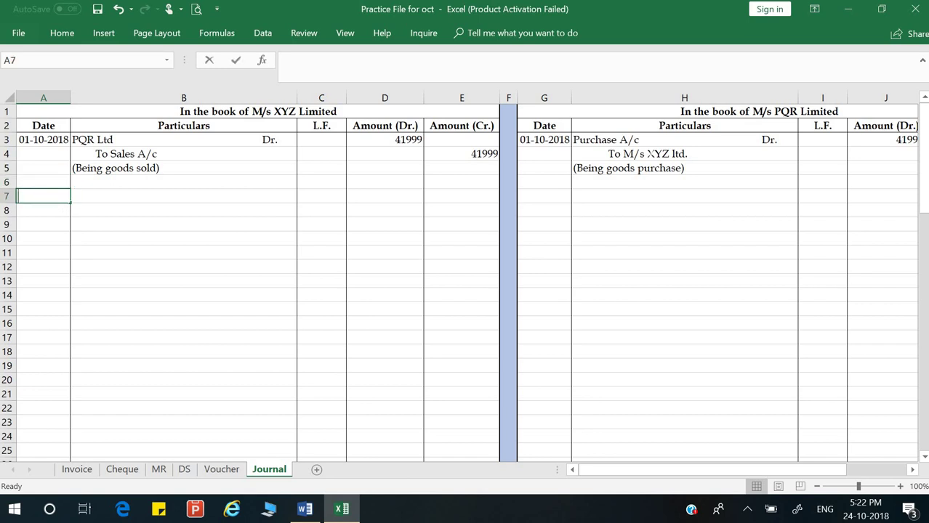
Step: Enter the date 02-10-2018 in A7, correcting the mistyped year
type("02-10")
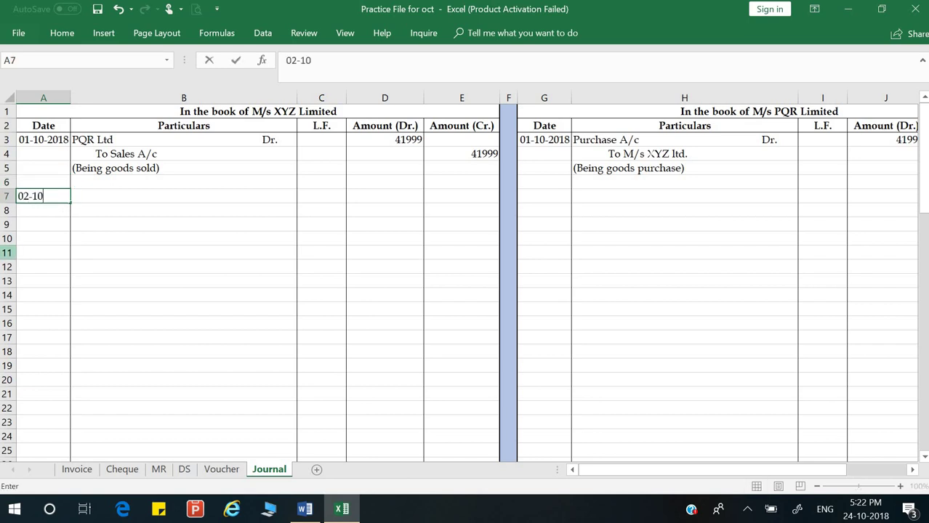
type("-2108")
key("Return")
key("Up")
key("F2")
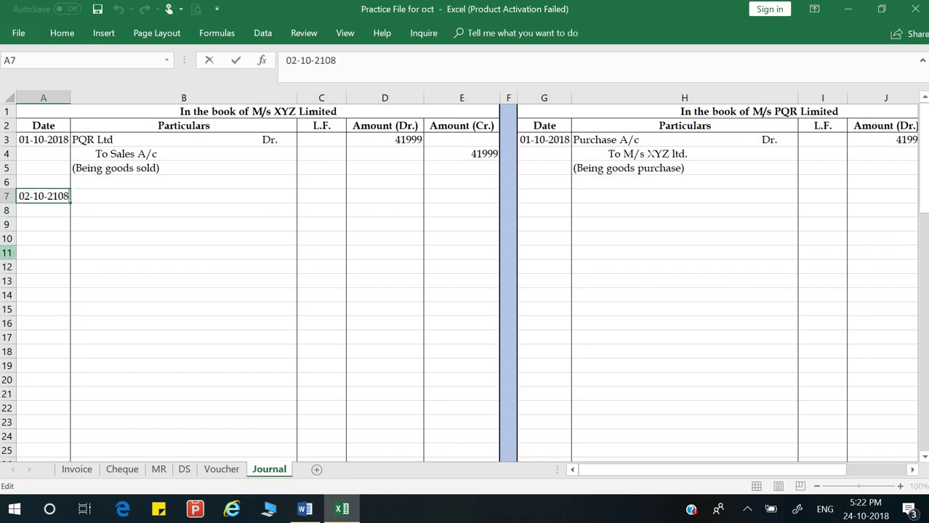
key("BackSpace")
key("BackSpace")
key("BackSpace")
type("018")
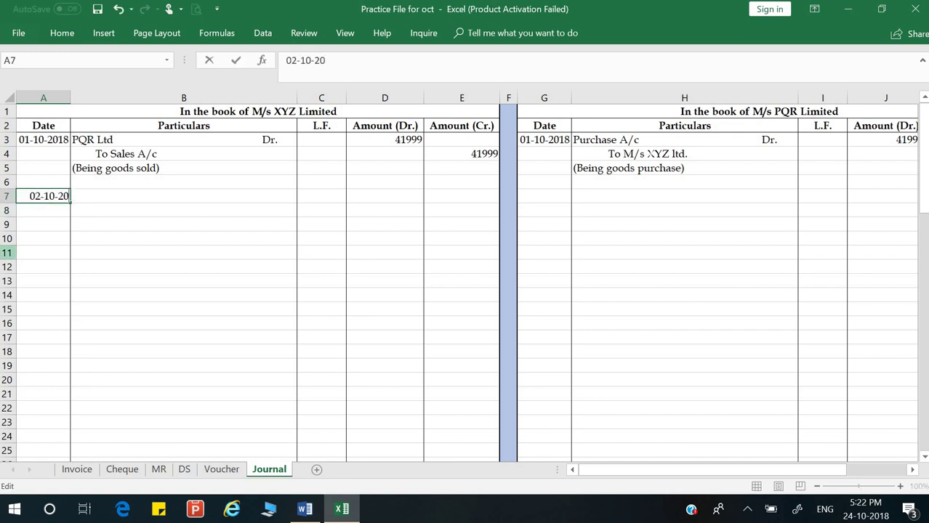
key("Return")
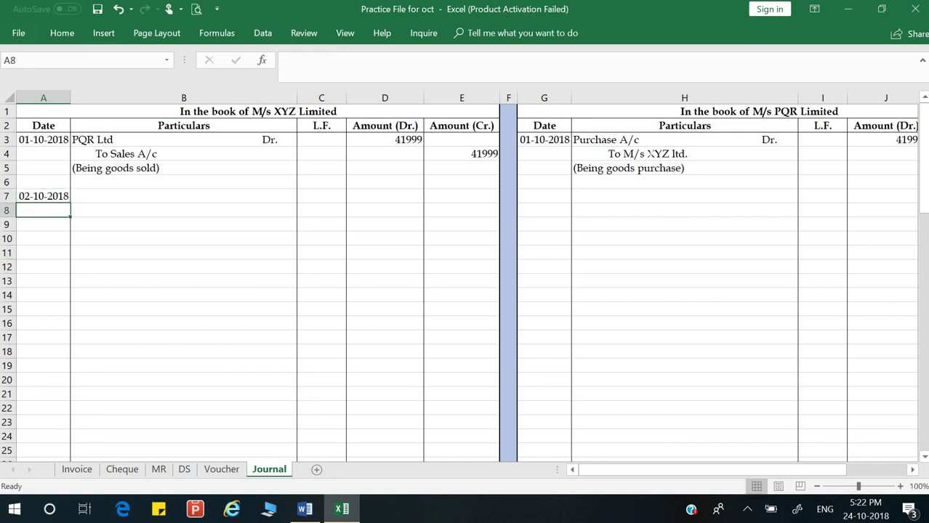
key("Up")
key("Right")
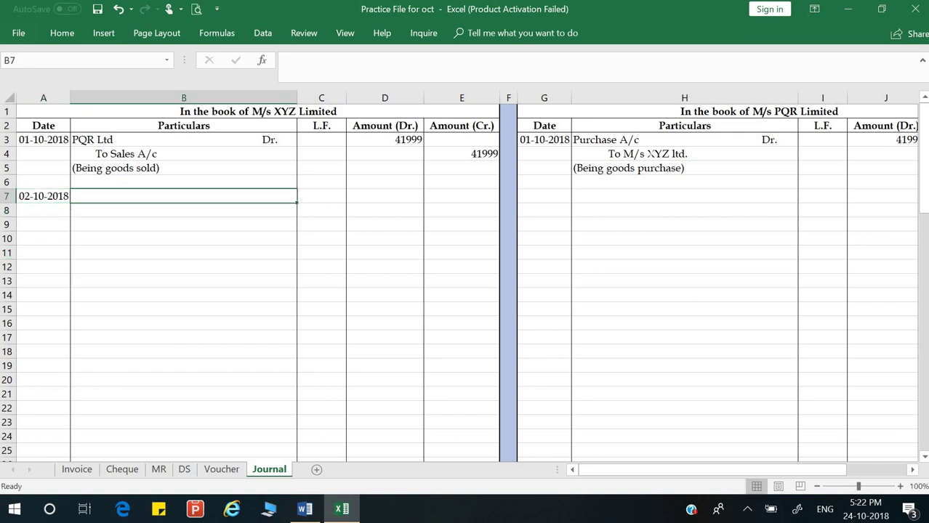
Step: Enter 'Cash A/c Dr.' in B7 and 'Discount A/c Dr' in B8
type("Cash")
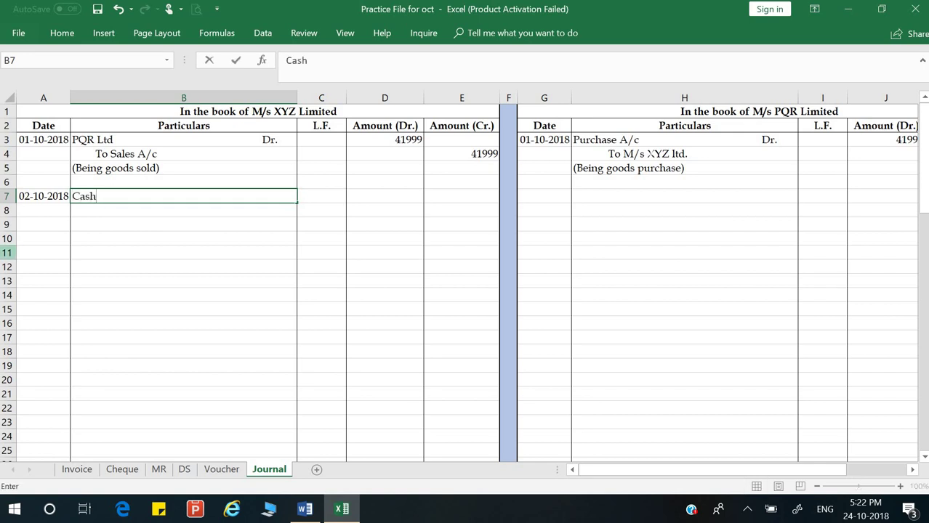
key("alt+Tab")
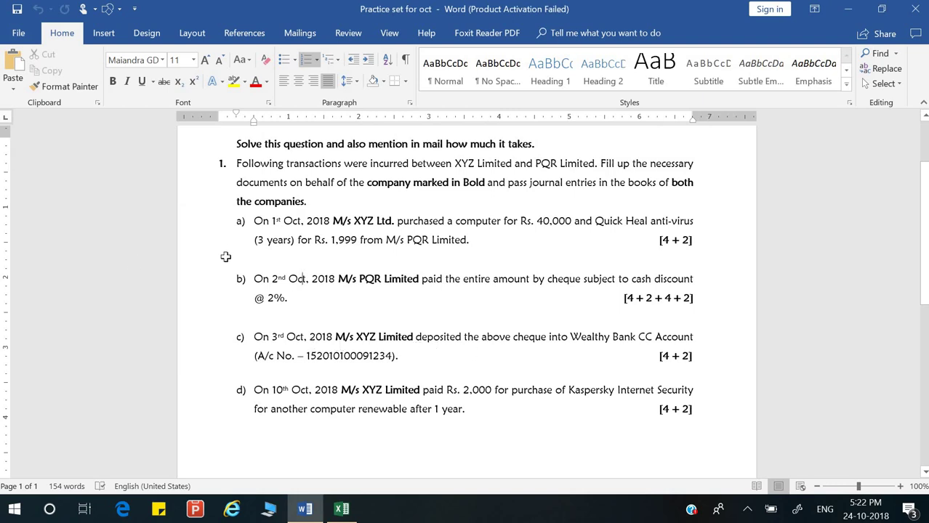
key("alt+Tab")
type("A/c")
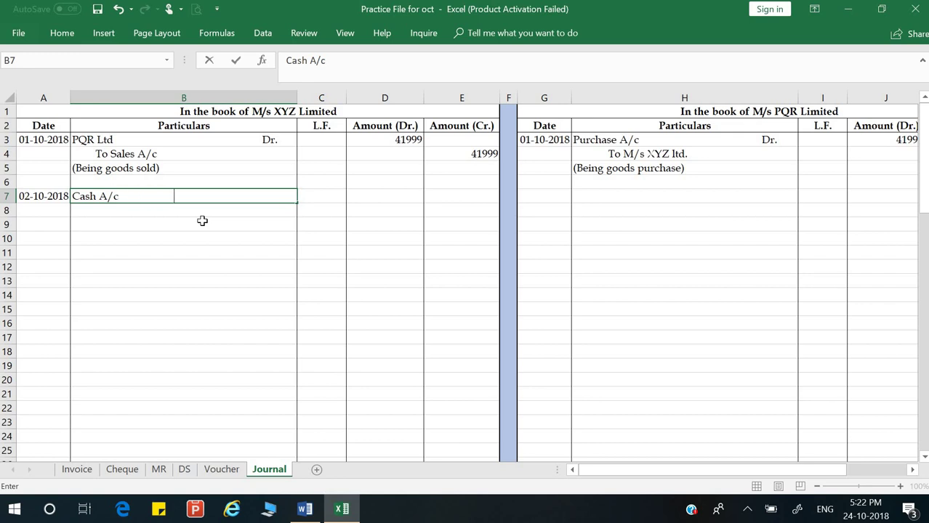
type("Dr.")
key("Return")
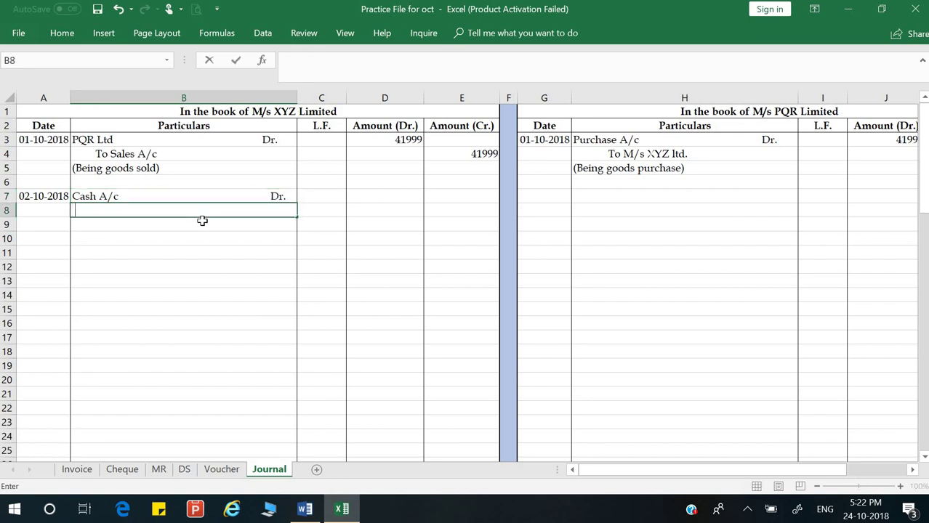
type("TO")
key("BackSpace")
type("o")
key("BackSpace")
key("BackSpace")
type("Discount A/c ")
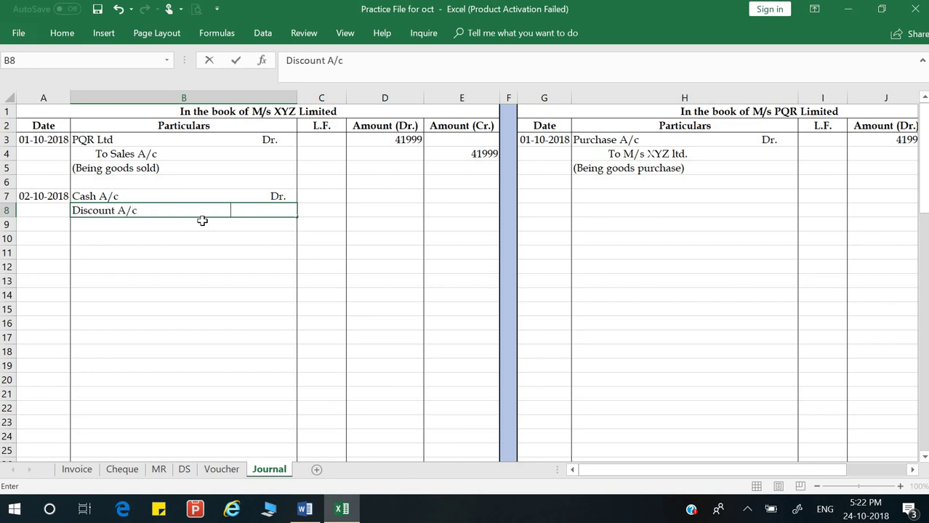
type("Dr.")
key("Return")
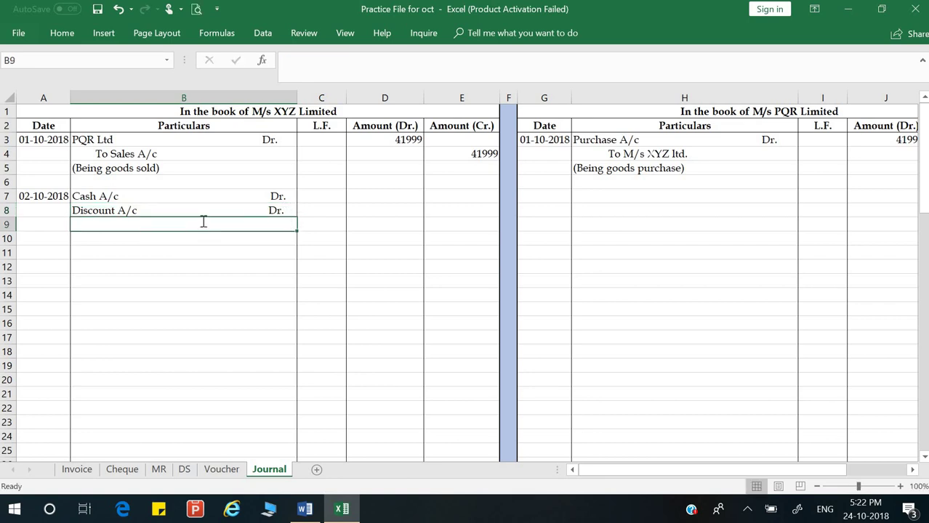
Step: Enter 'To M/S PQR Ltd.' in B9 as the credit line
type("To P")
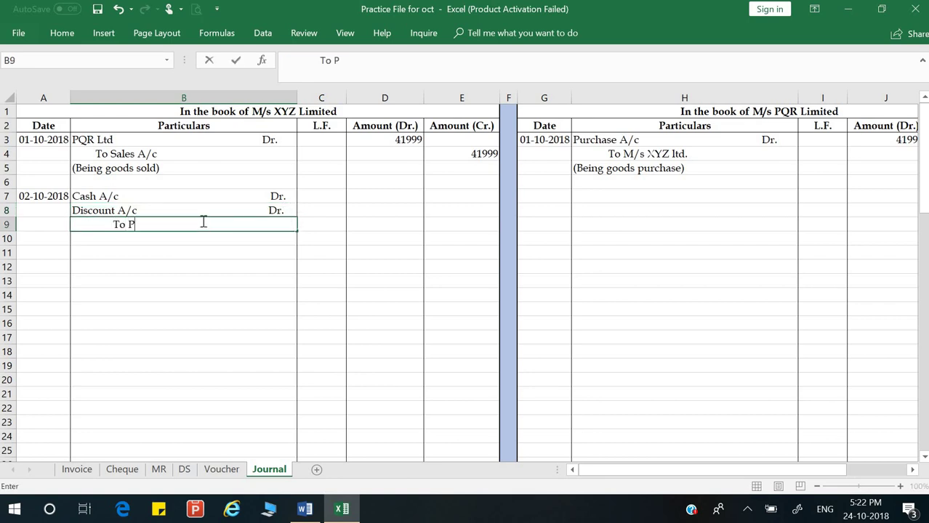
key("BackSpace")
type("M/S PQR ")
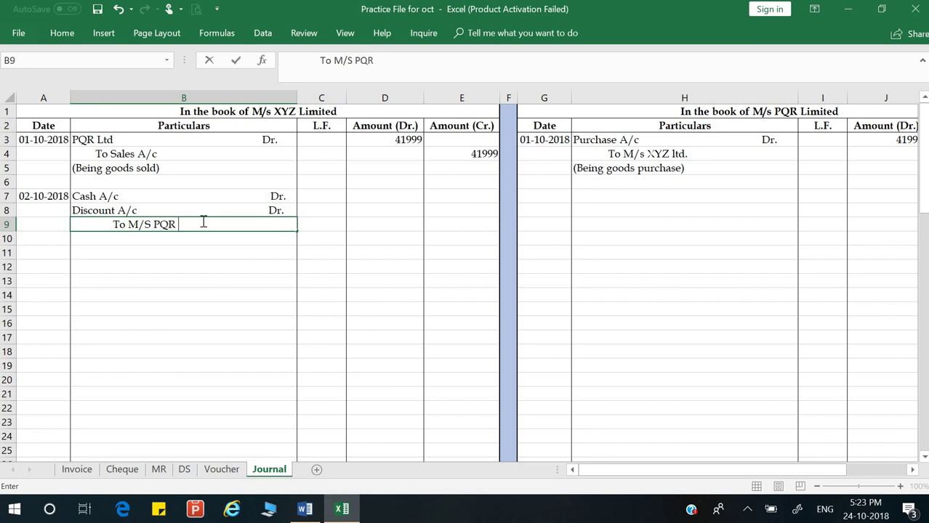
type("Ltd.")
key("Return")
key("Up")
key("Up")
key("Up")
Step: Set the PQR Ltd. credit amount in E9 to =E4, giving 41999
key("Right")
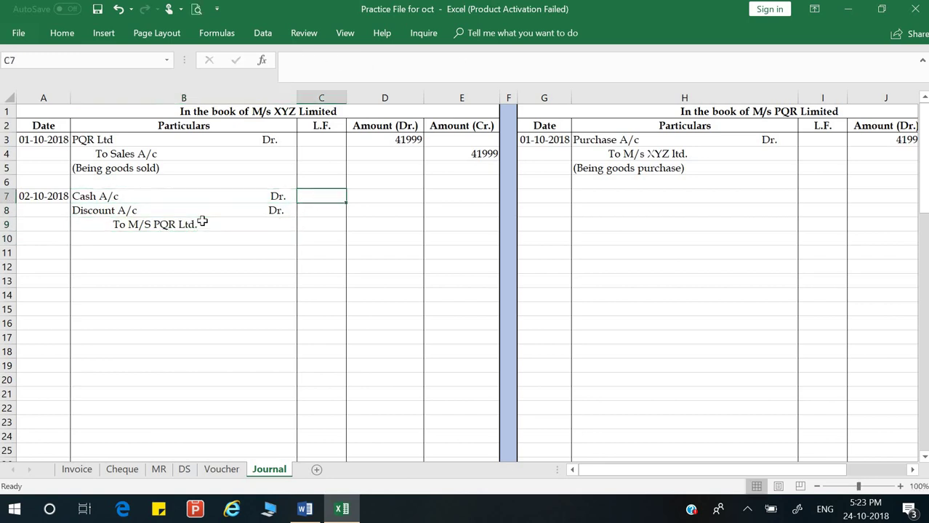
key("Right")
key("Right")
key("Down")
key("Down")
key("Down")
key("Up")
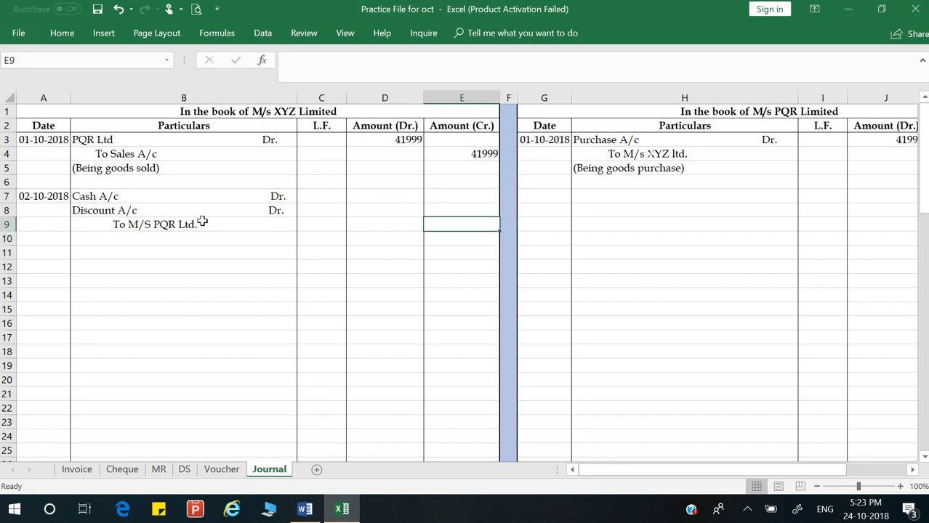
type("=")
key("Up")
key("Up")
key("Up")
key("Up")
key("Up")
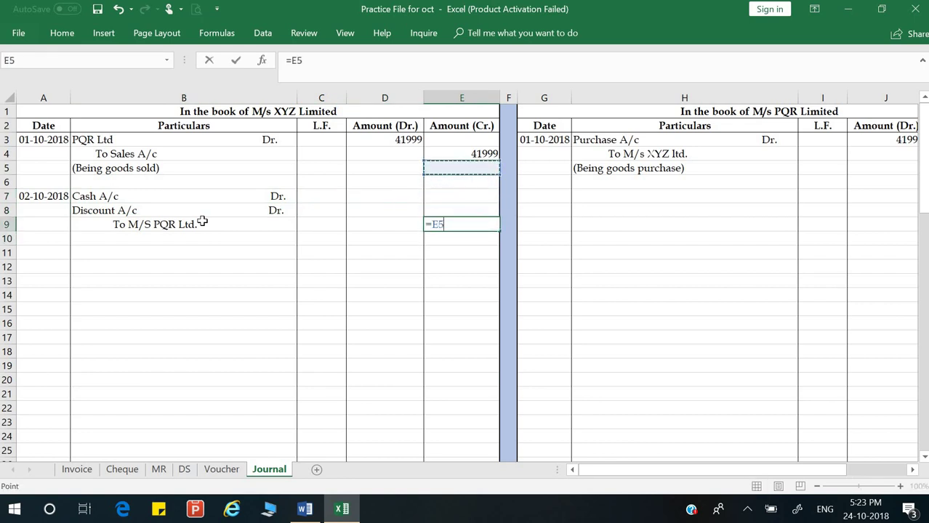
key("Return")
Step: Enter the cash debit amount 41159 in D7
key("Up")
key("Left")
key("Left")
key("Up")
key("Right")
key("Right")
key("Up")
key("Left")
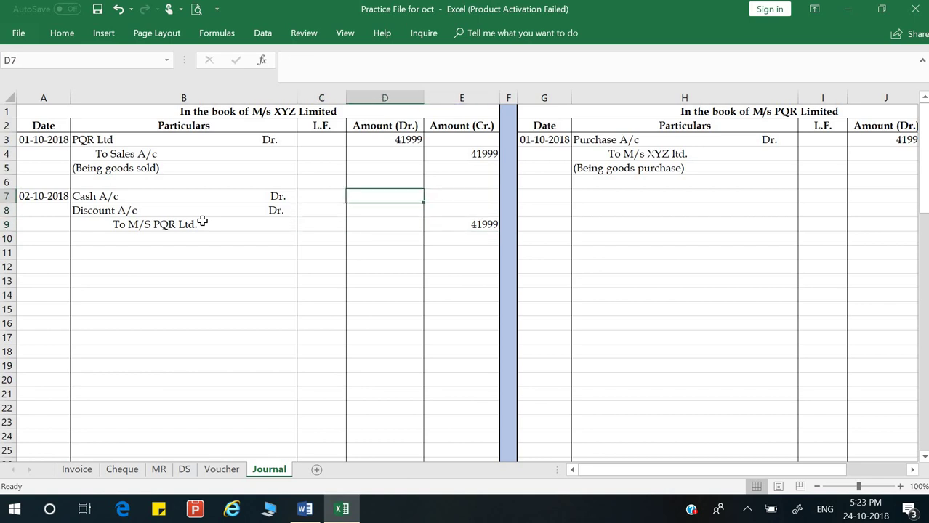
type("41")
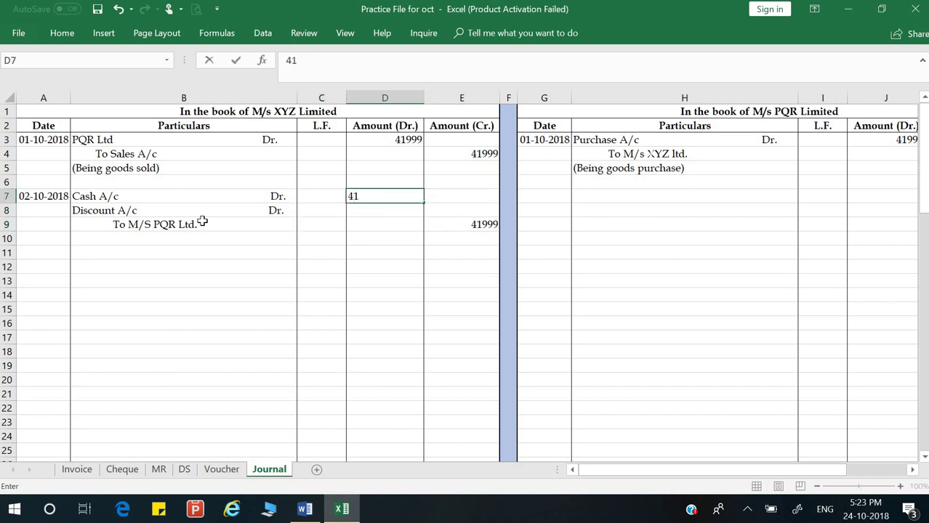
type("159")
key("Return")
Step: Compute the 840 discount in D8 with =E9-D7
type("=")
key("Right")
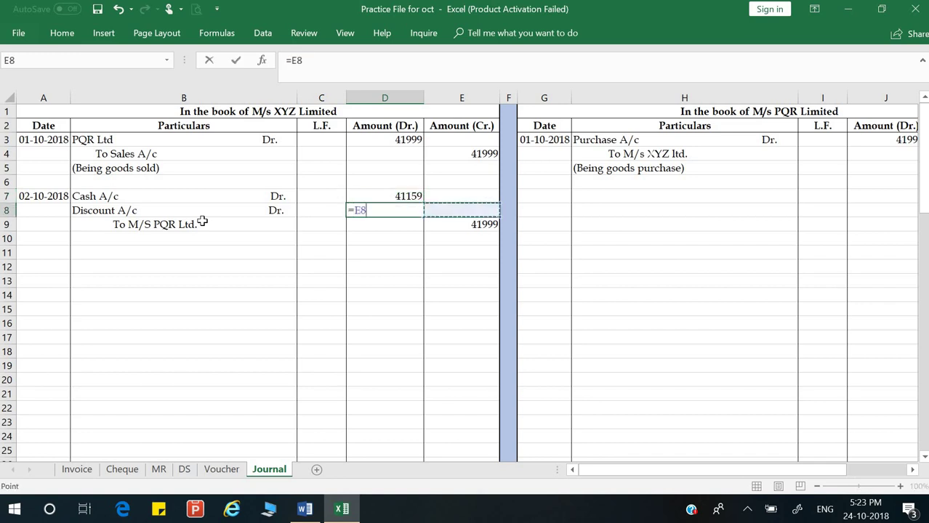
key("Down")
type("-")
key("Left")
key("Up")
key("Right")
key("Return")
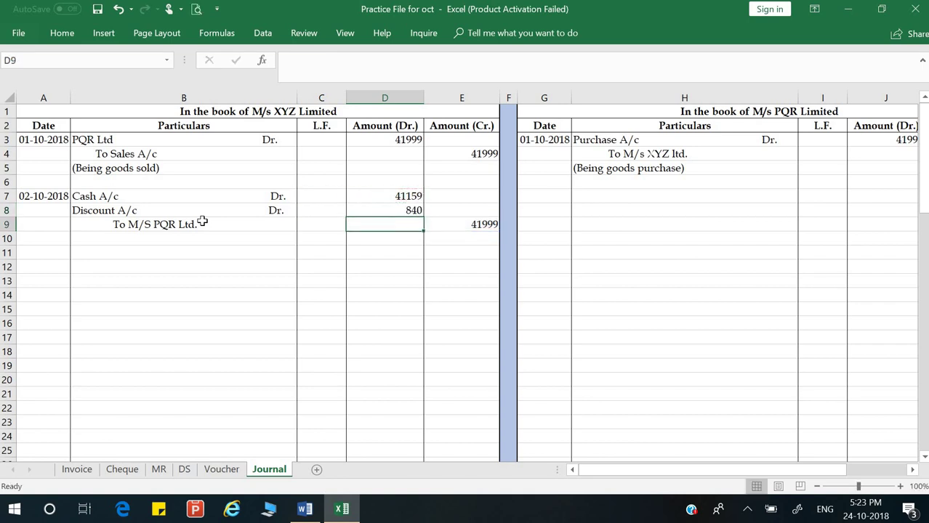
Step: Add the narration '(Being amount rec & discount 2% given)' below the entry
key("Left")
key("Left")
key("Left")
key("Down")
key("Right")
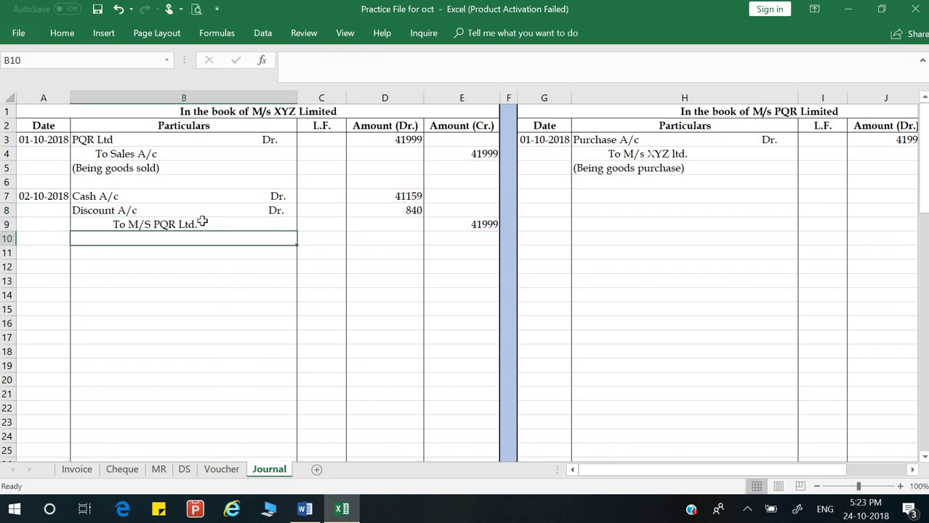
type("(Being ")
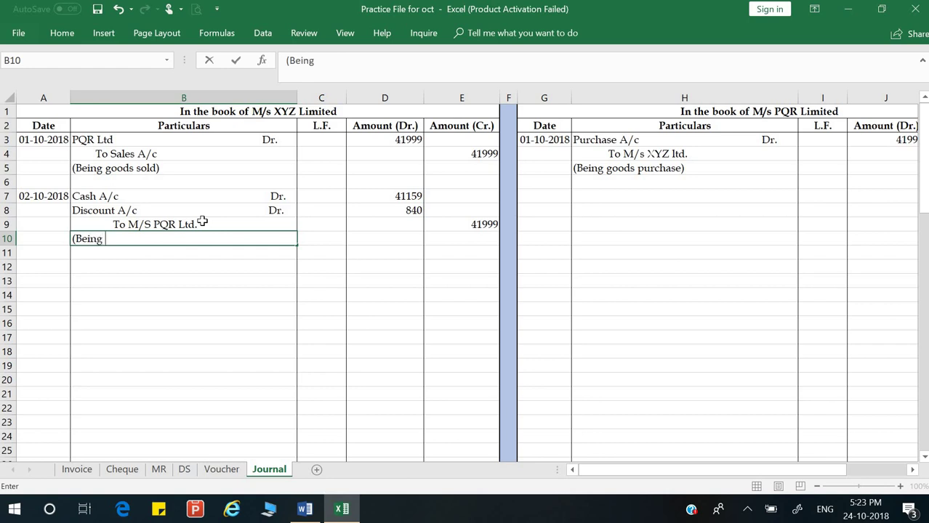
type("amount rec & discount 2% given)")
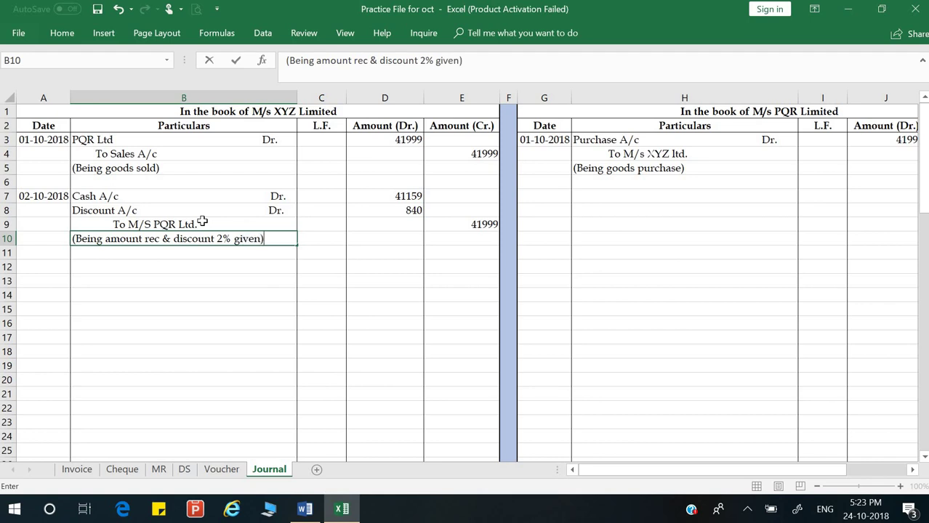
key("Return")
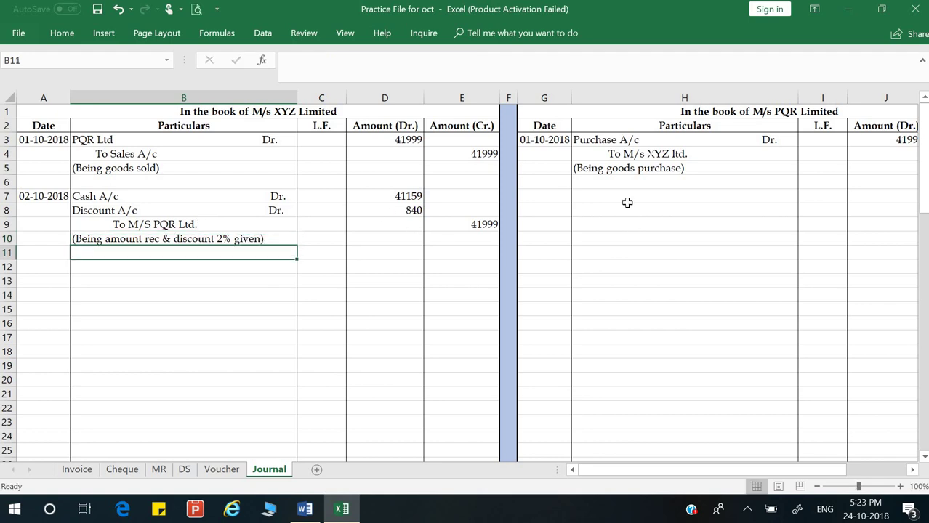
Step: Link PQR's entry date in G7 to XYZ's date with =A7
left_click(626, 197)
left_click(550, 194)
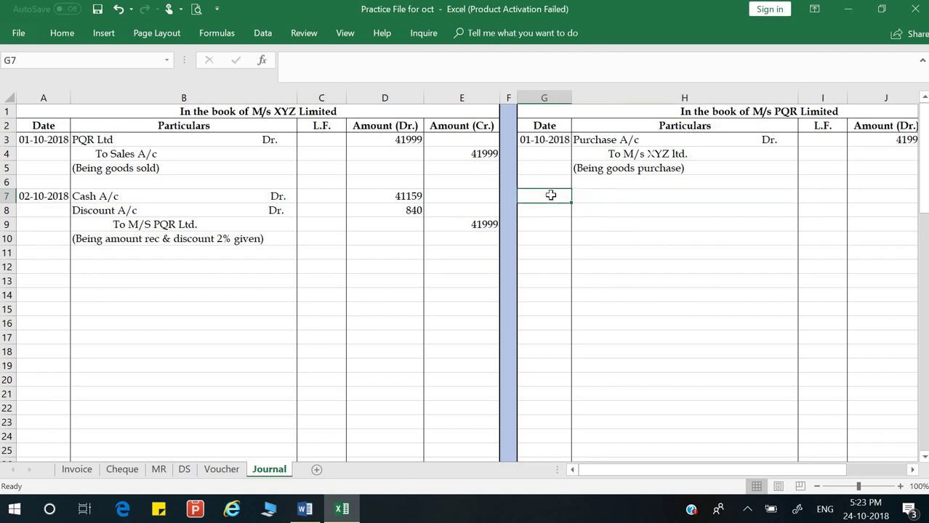
type("=")
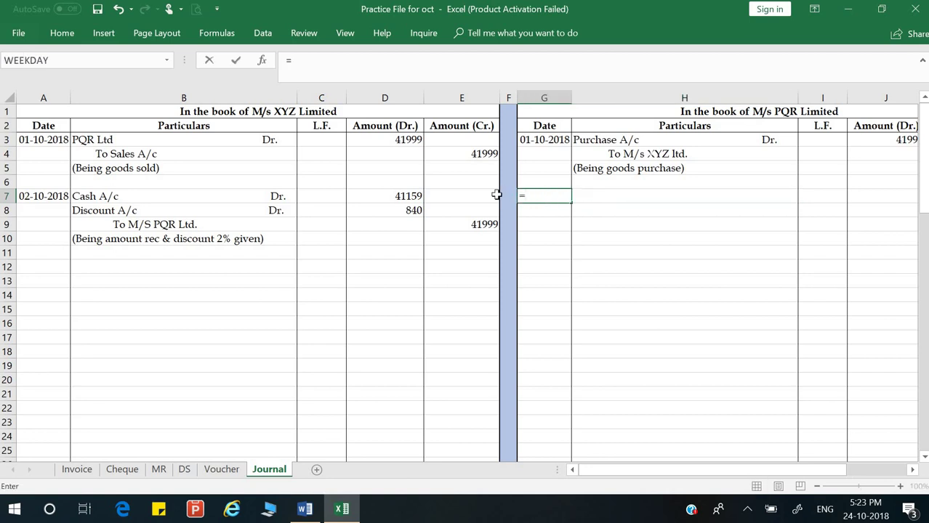
left_click(24, 197)
key("Return")
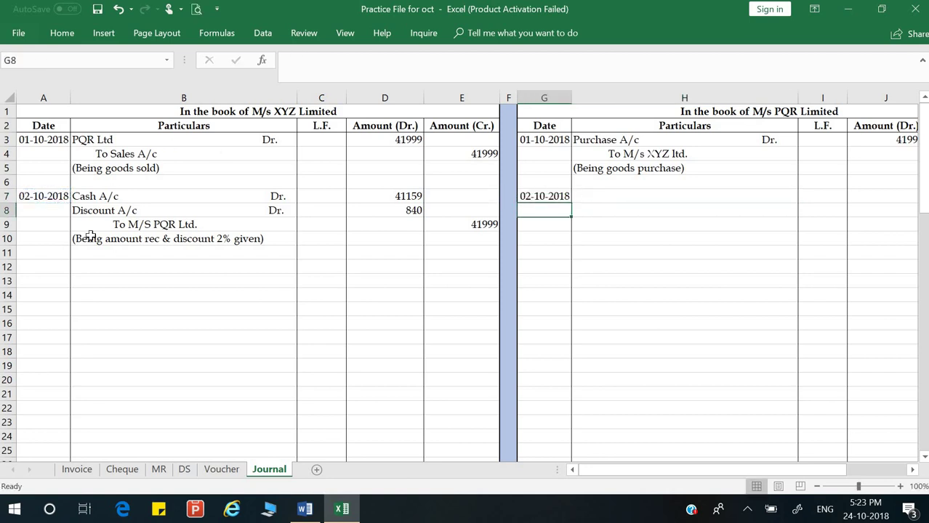
Step: Enter 'M/s XYZ Ltd Dr.' in H7 and the bank credit line in H8
left_click(650, 199)
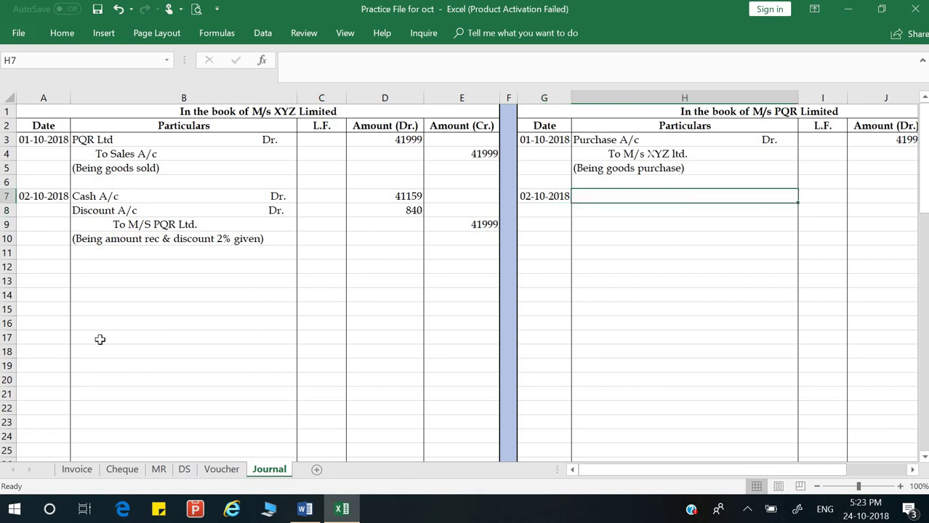
type("M/")
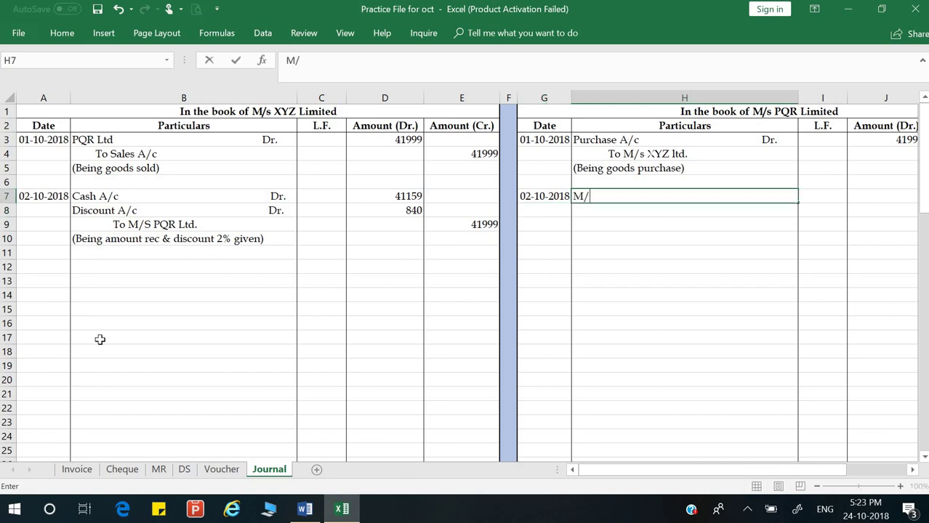
type("s XYZ Ltds")
key("BackSpace")
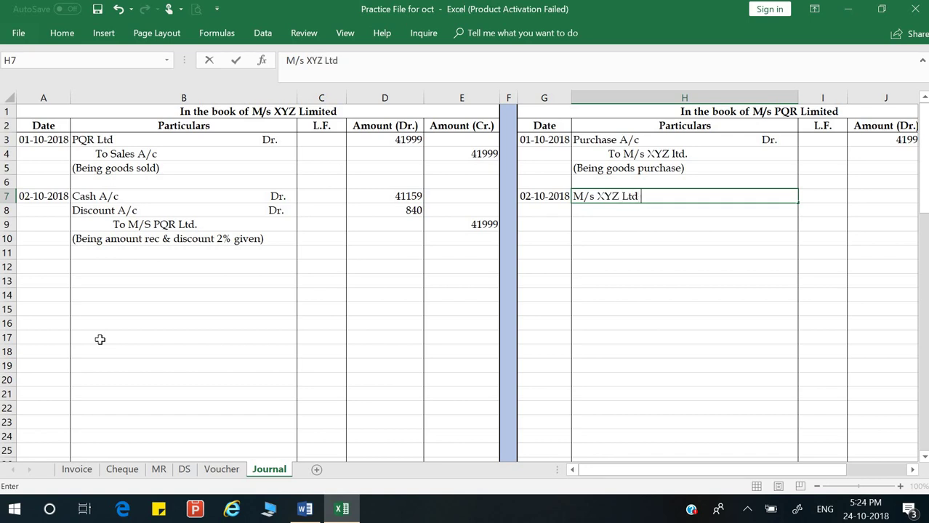
type("Dr.")
key("Return")
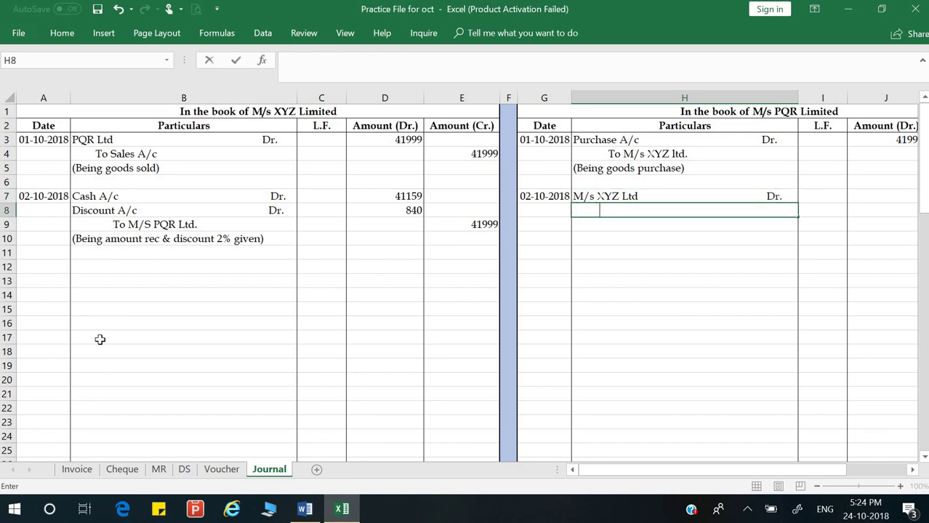
type("TO Bank A/c")
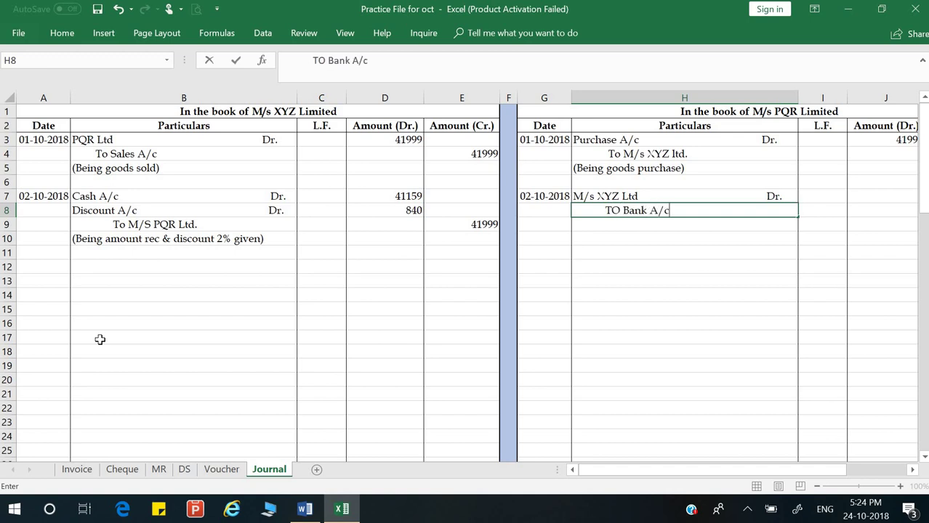
key("Up")
key("Right")
key("Right")
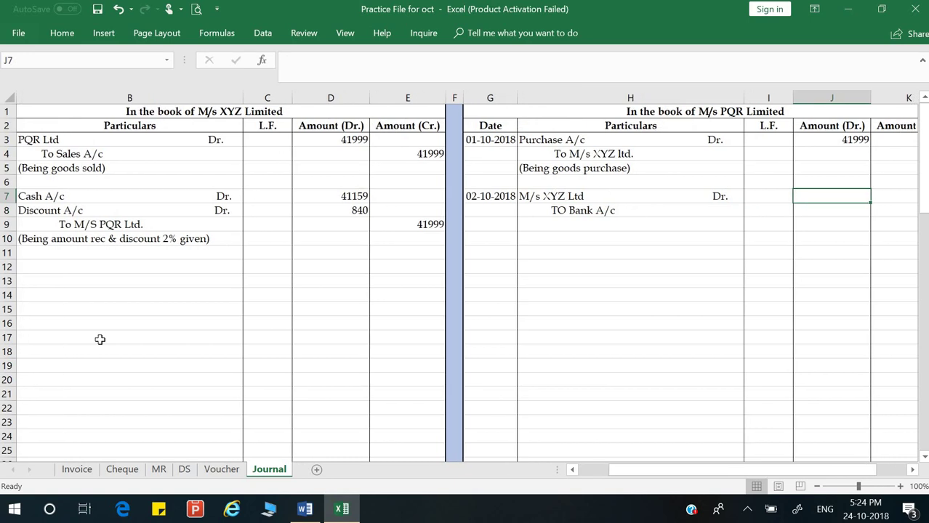
type("=")
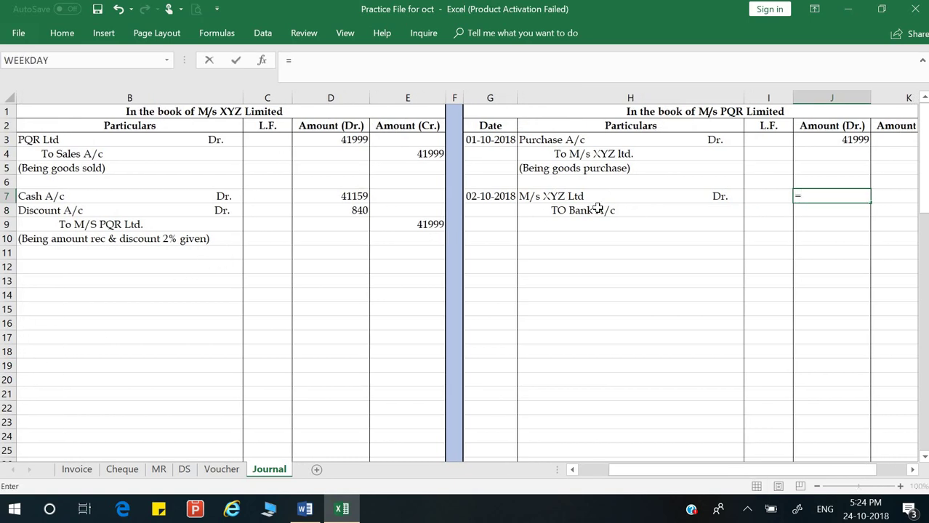
left_click(572, 227)
key("Escape")
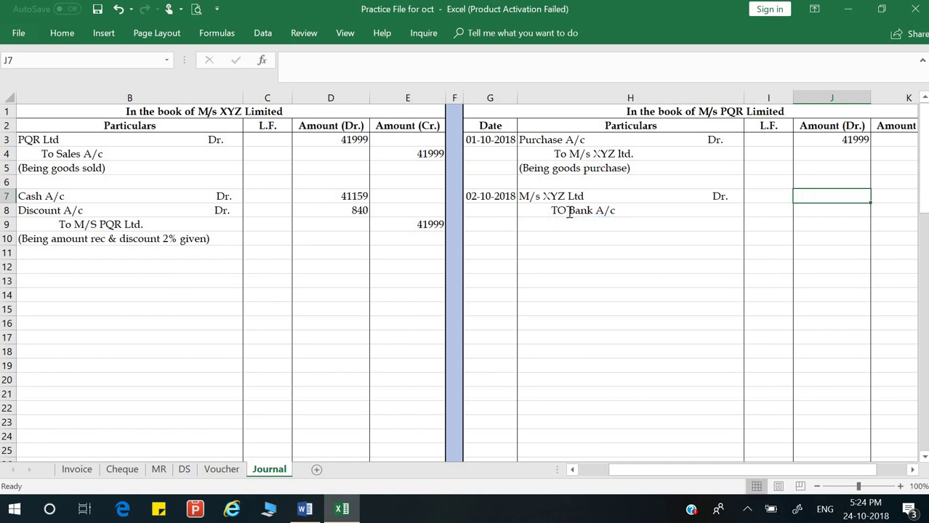
Step: Correct the bank line's capitalisation to 'To Bank A/c'
double_click(570, 211)
key("BackSpace")
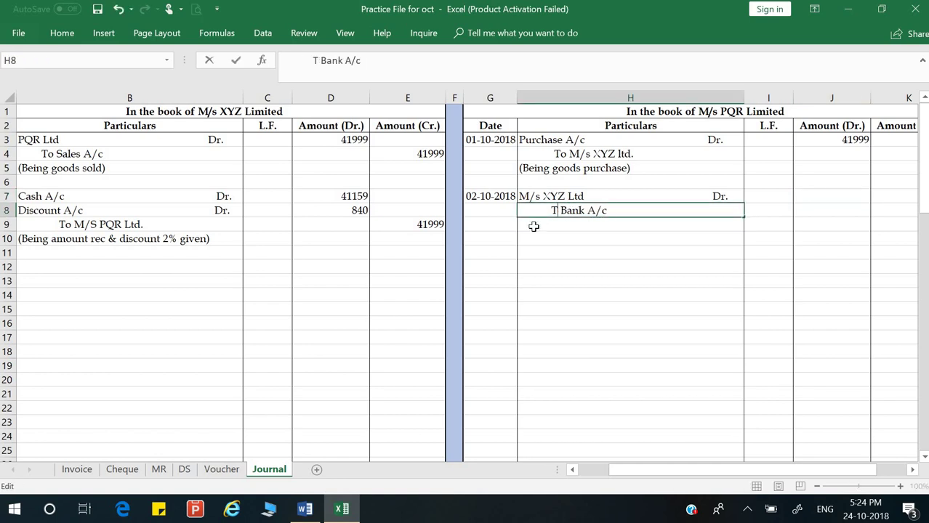
type("o")
key("Return")
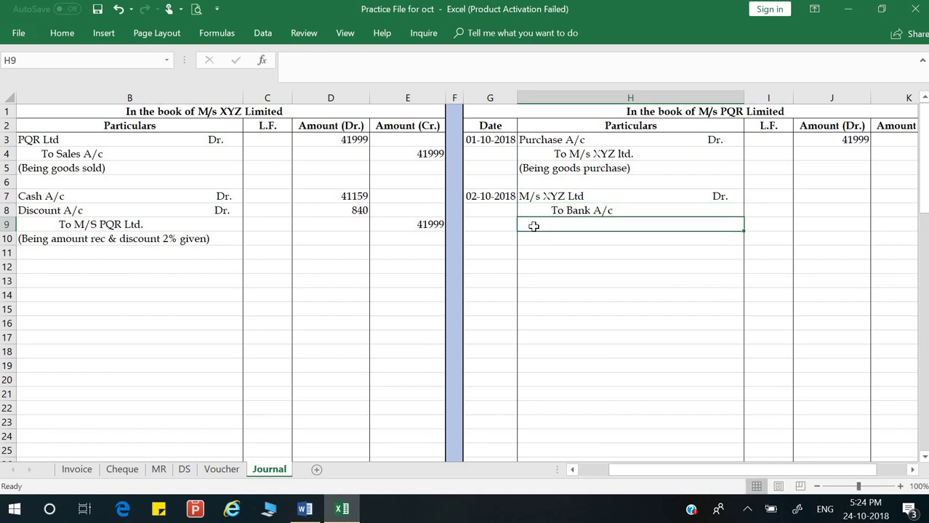
Step: Enter an indented 'To Discount Rec. A/c' in H9
type("To Discount Rec. Ac/")
key("BackSpace")
key("BackSpace")
type("/c")
key("Return")
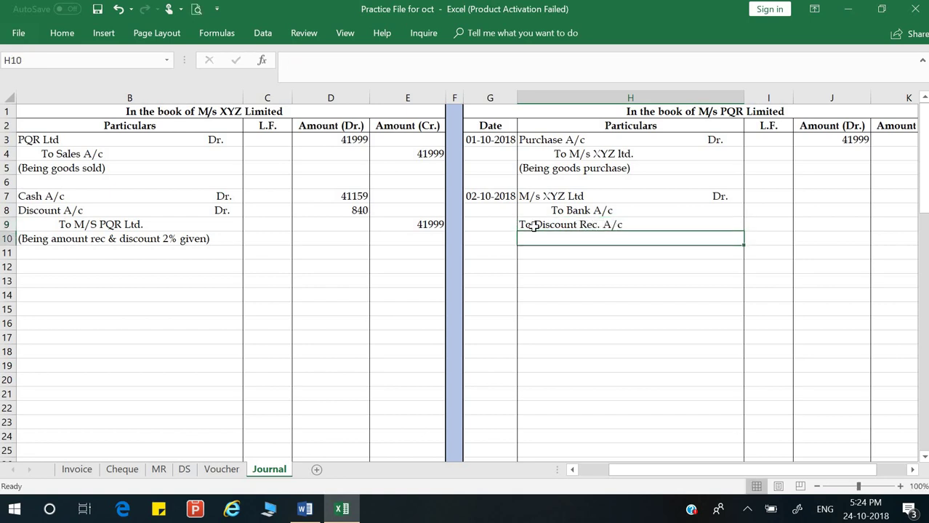
double_click(522, 227)
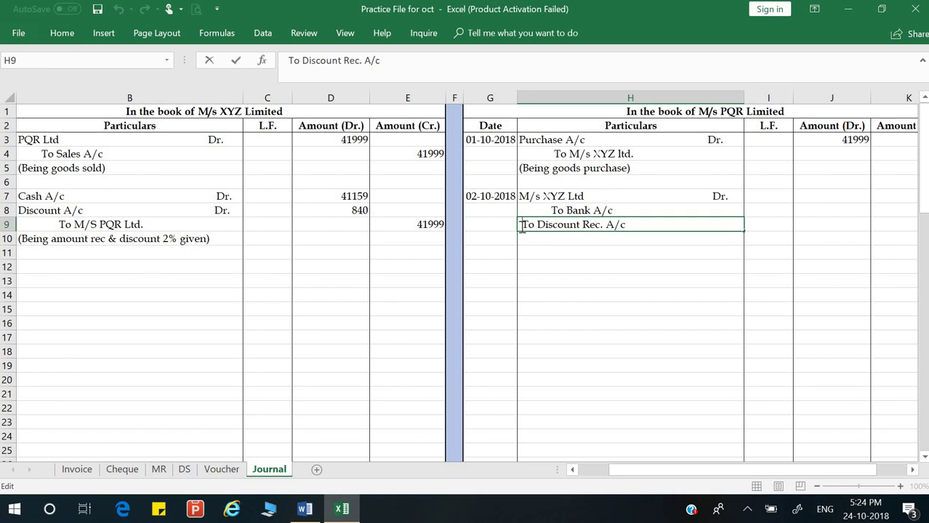
key("Return")
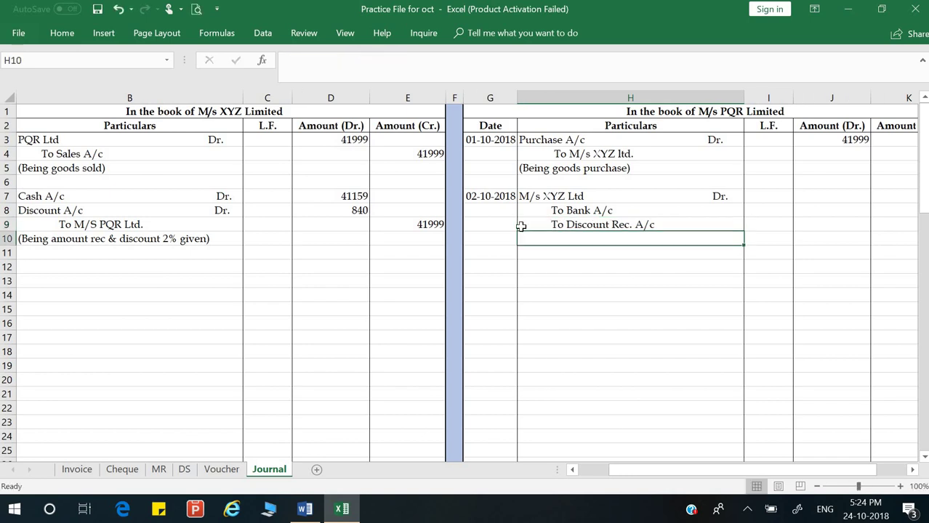
left_click(809, 196)
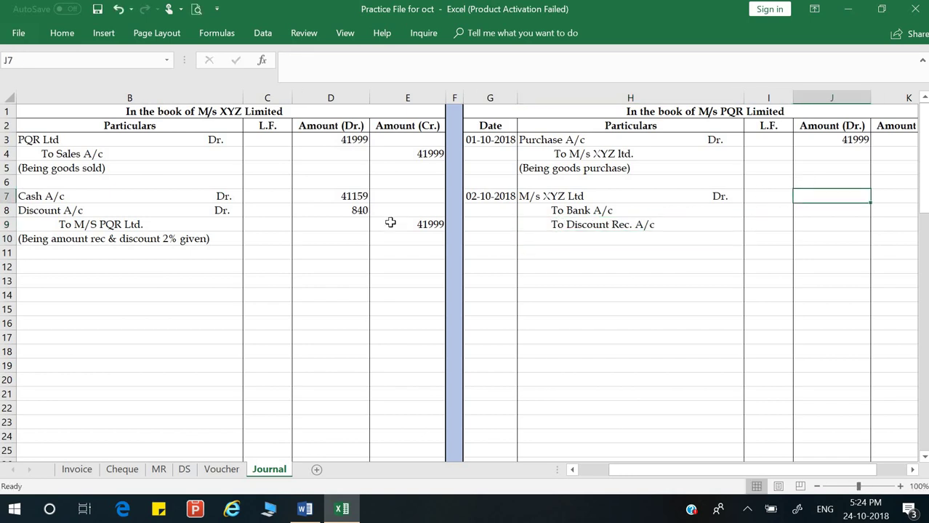
Step: Link PQR's 2 October debit to the 41999 purchase amount by formula
type("=")
key("Left")
key("Left")
key("Left")
key("Left")
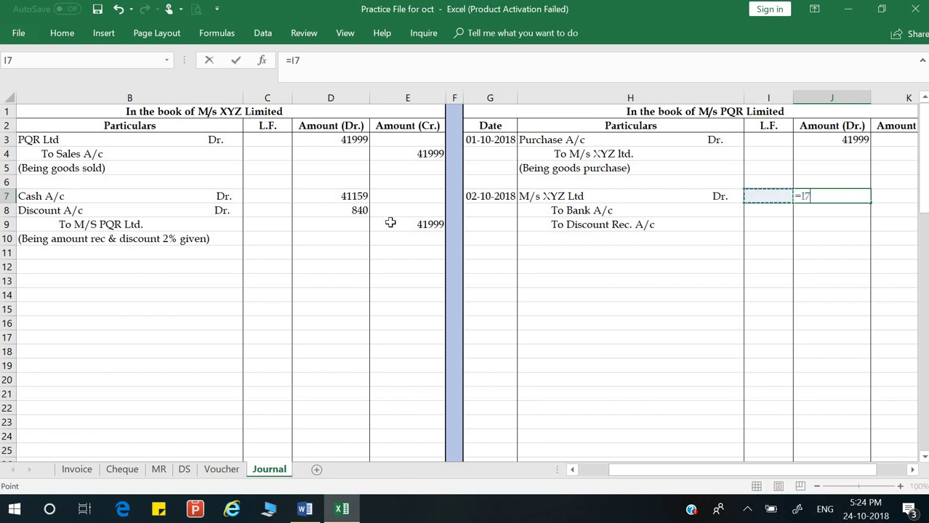
key("Down")
key("Escape")
type("=")
key("Up")
key("Up")
key("Up")
key("Up")
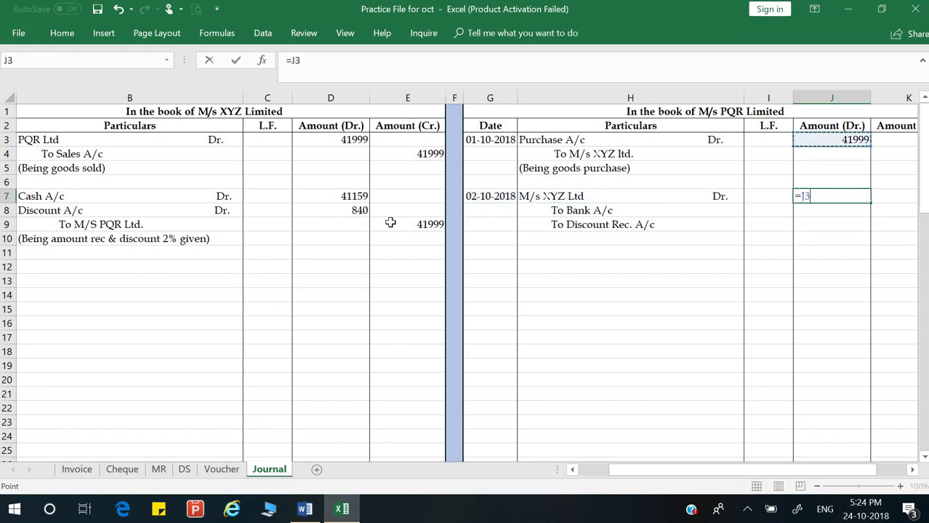
key("Return")
Step: Link the credits by formula: 41159 to bank and 840 as the discount in row 9
key("Right")
type("=")
key("Left")
key("Left")
key("Left")
key("Left")
key("Left")
key("Left")
key("Left")
key("Up")
key("Return")
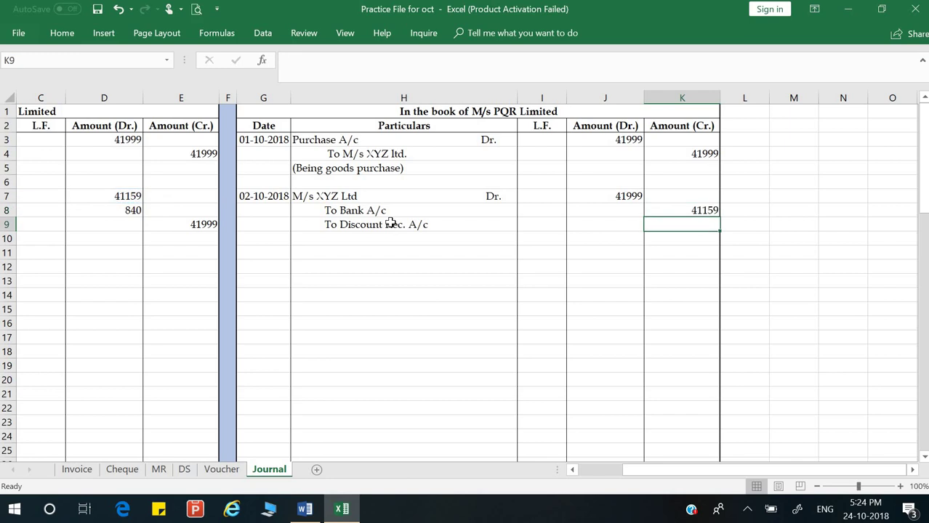
type("=")
key("Left")
key("Left")
key("Left")
key("Left")
key("Left")
key("Left")
key("Left")
key("Up")
key("Return")
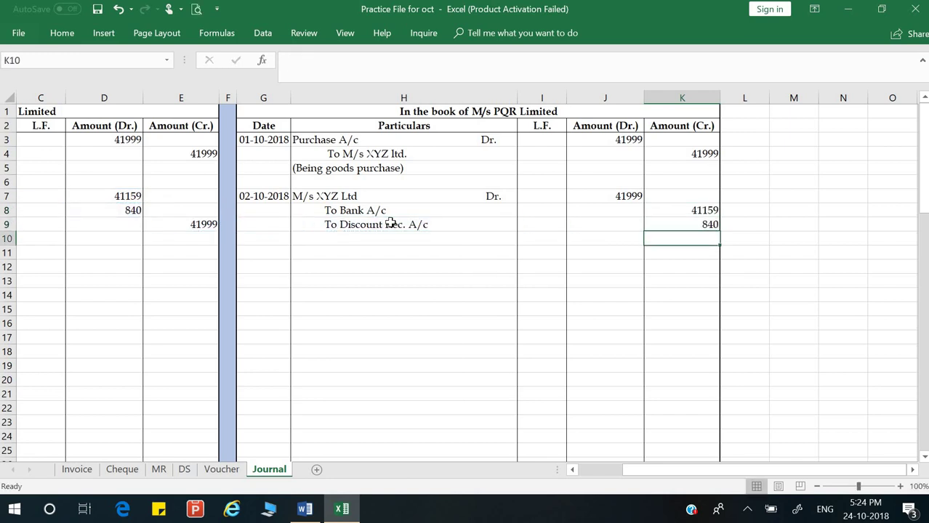
Step: Enter the narration '(Being Payment made & disc. Rec. 2%)' and return to column A
key("Left")
key("Left")
key("Left")
type("(Being ")
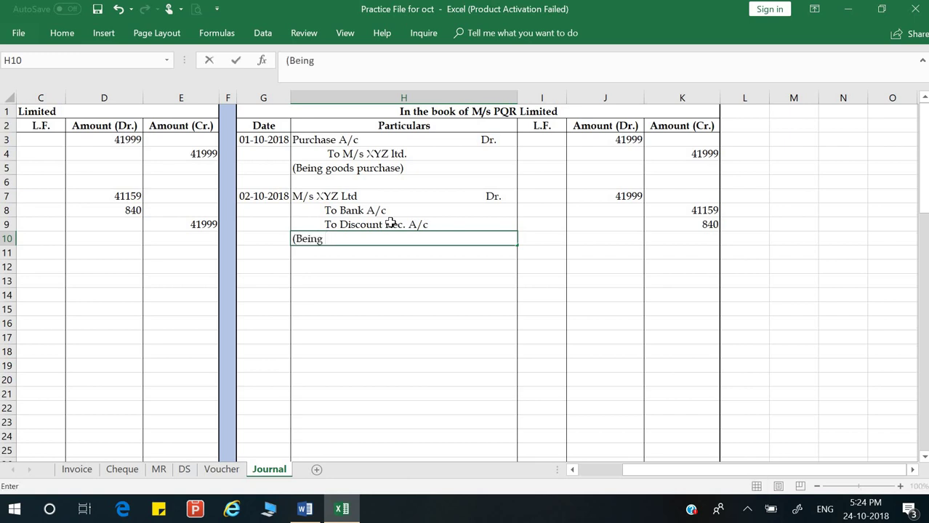
type("Payment mad")
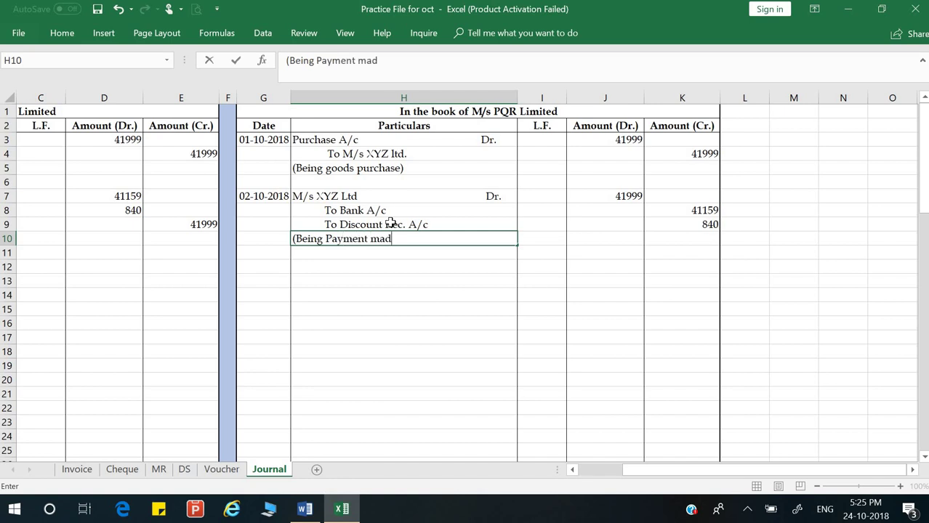
type("e & disc. Rec. 2%)")
key("Return")
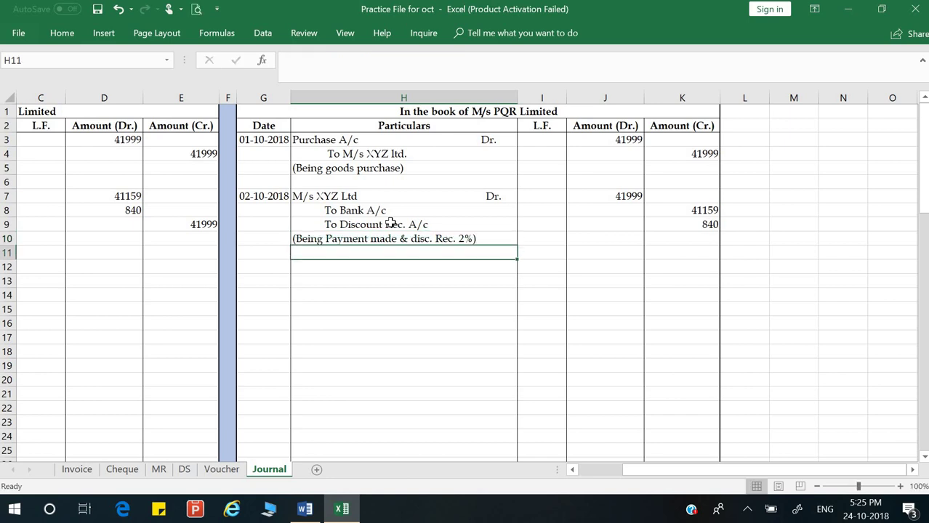
key("Left")
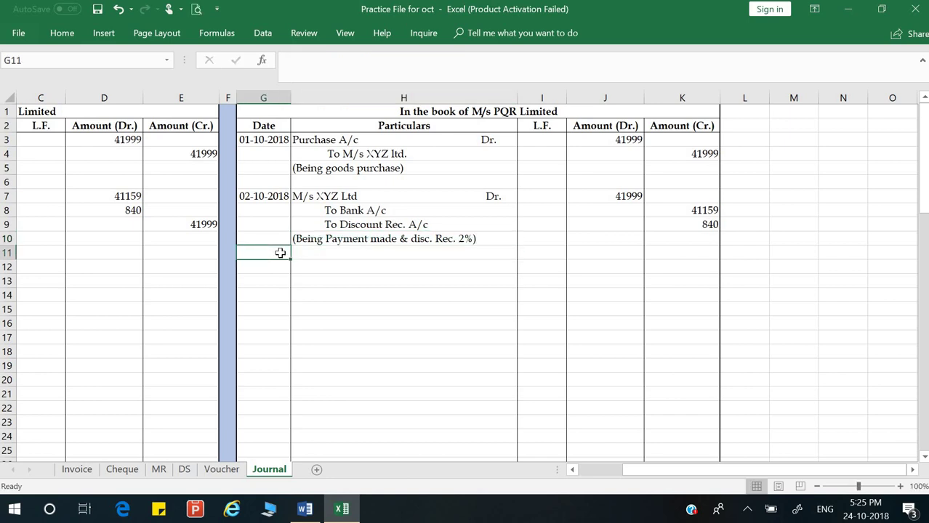
key("Home")
key("alt+Tab")
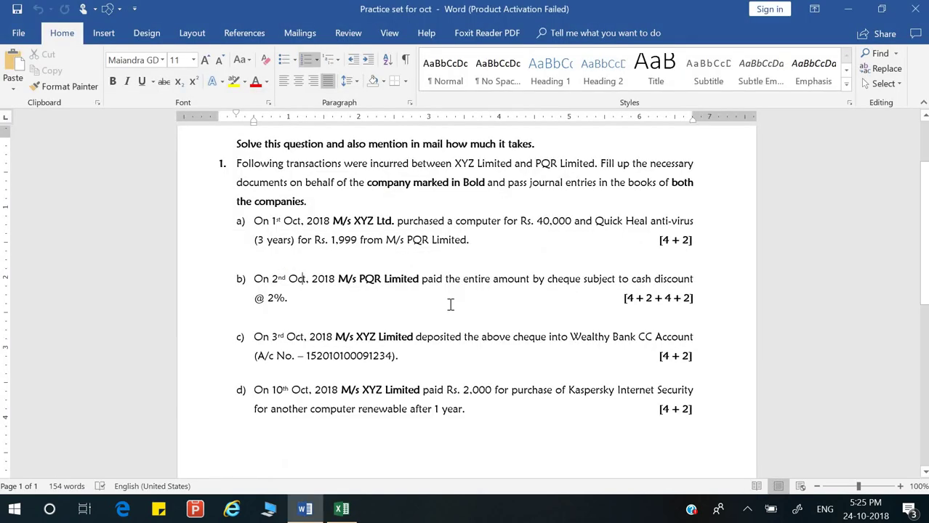
scroll(451, 299, "down", 2)
scroll(450, 294, "down", 2)
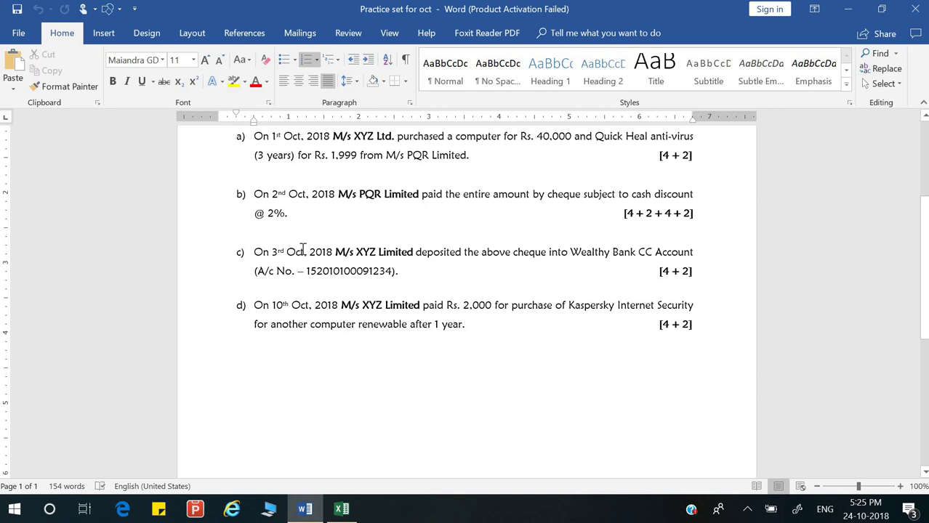
left_click(303, 251)
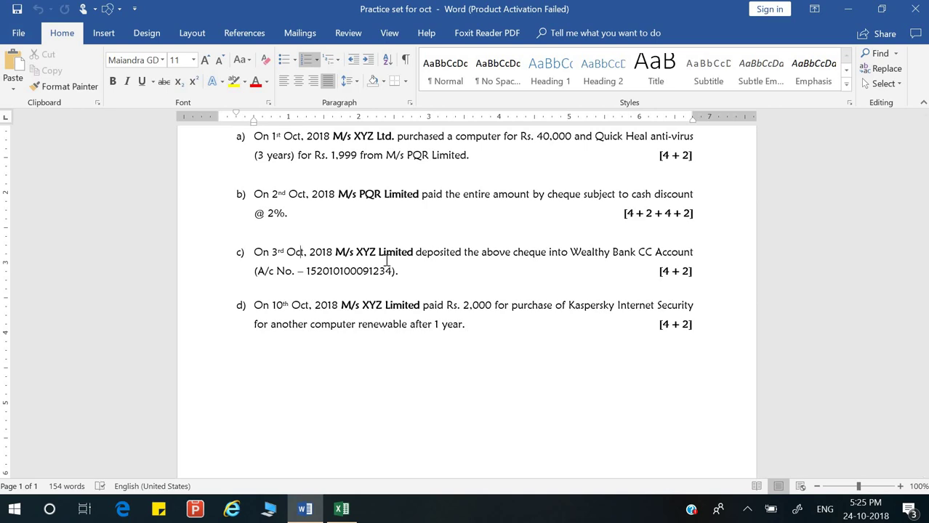
left_click(341, 508)
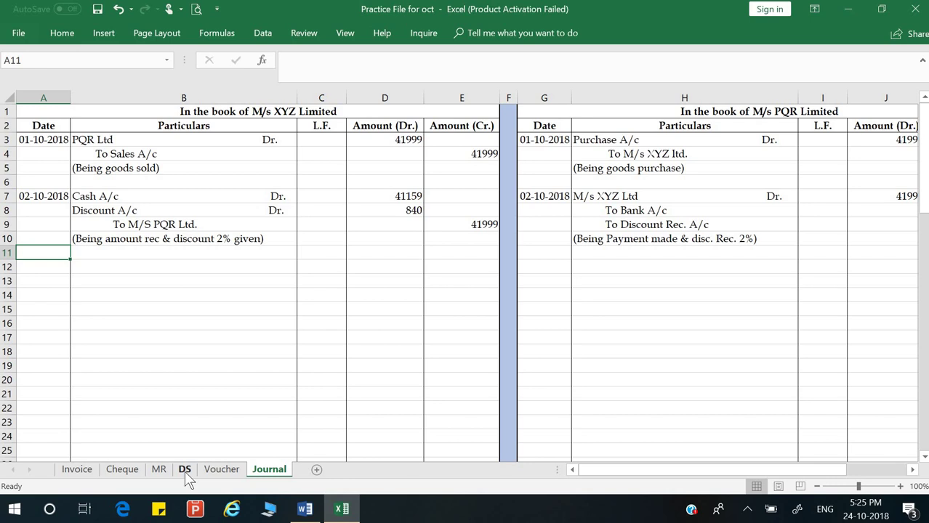
left_click(184, 469)
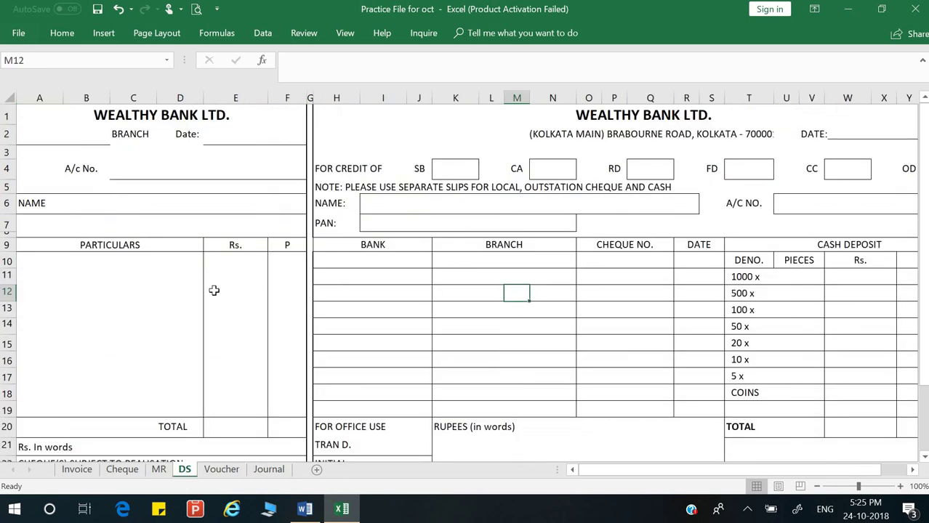
Step: Copy the branch name from the bank address in H2 and paste it into the slip's branch field A2
left_click(83, 137)
double_click(609, 141)
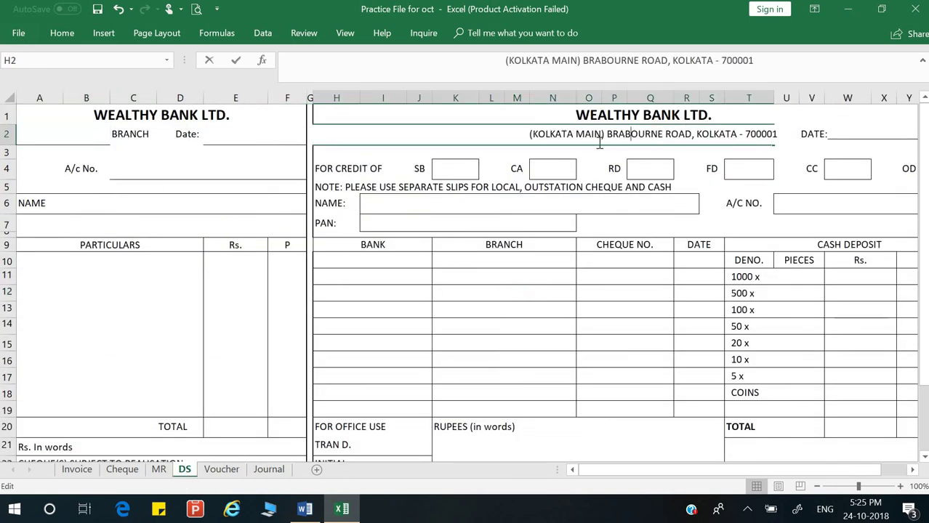
left_click_drag(528, 138, 692, 134)
key("ctrl+c")
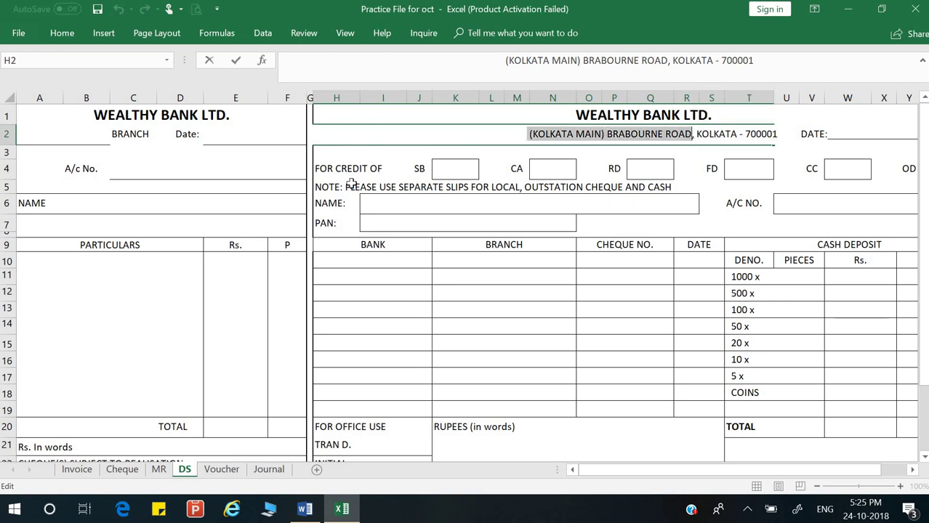
left_click(79, 134)
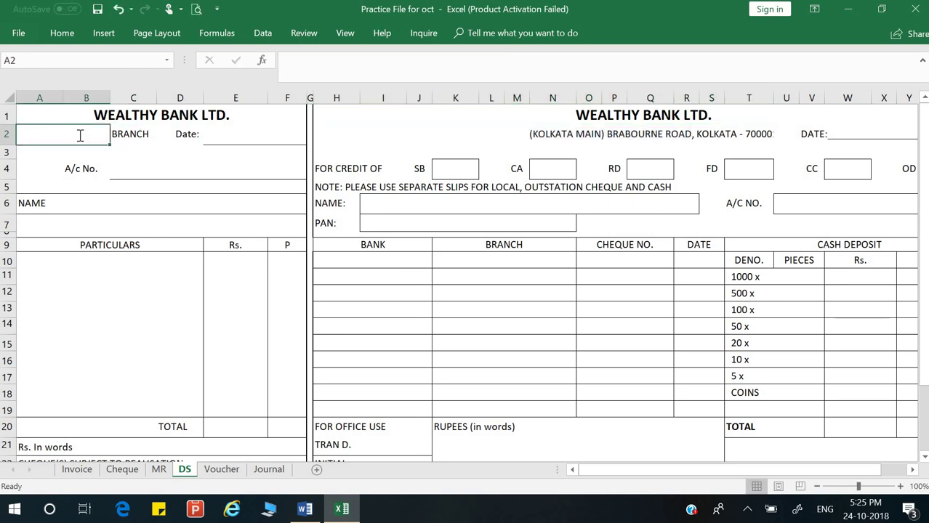
key("ctrl+v")
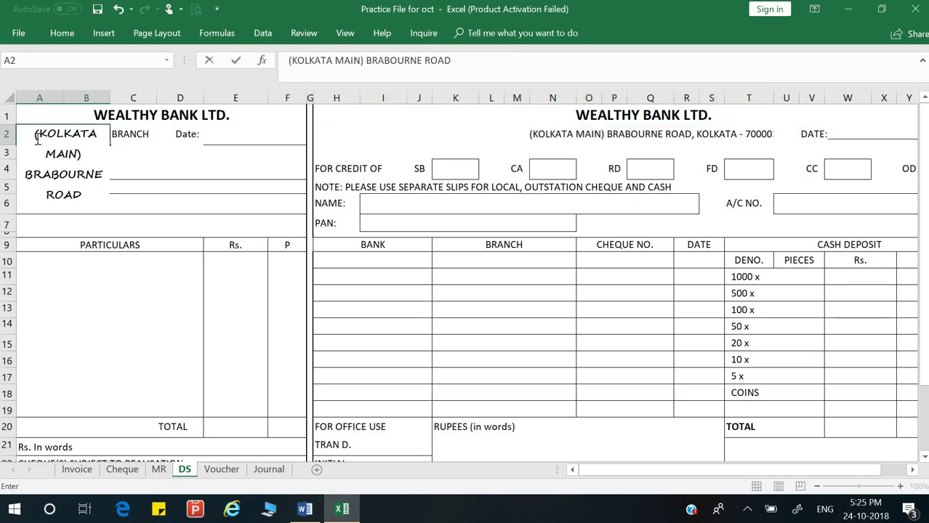
key("Return")
Step: Shrink the branch text '(KOLKATA MAIN) BRABOURNE ROAD' to font size 8 so it fits
left_click(108, 130)
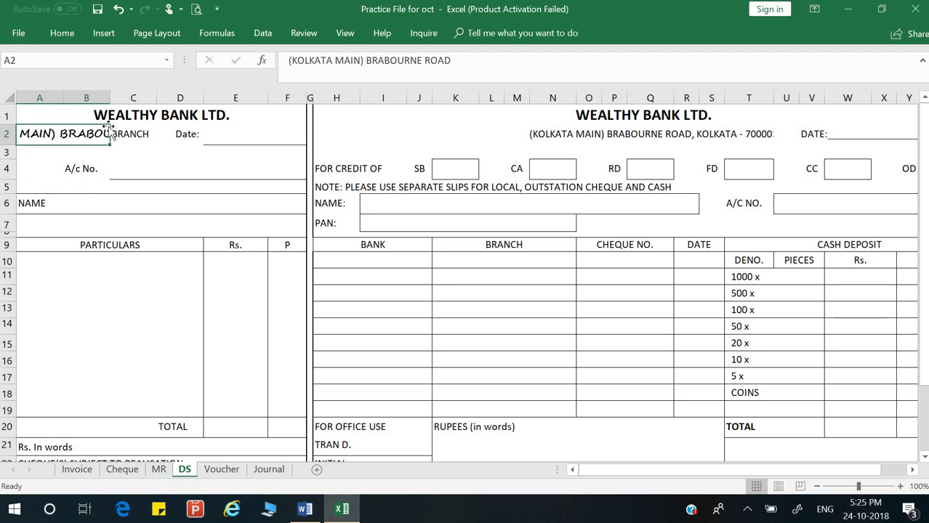
left_click(64, 31)
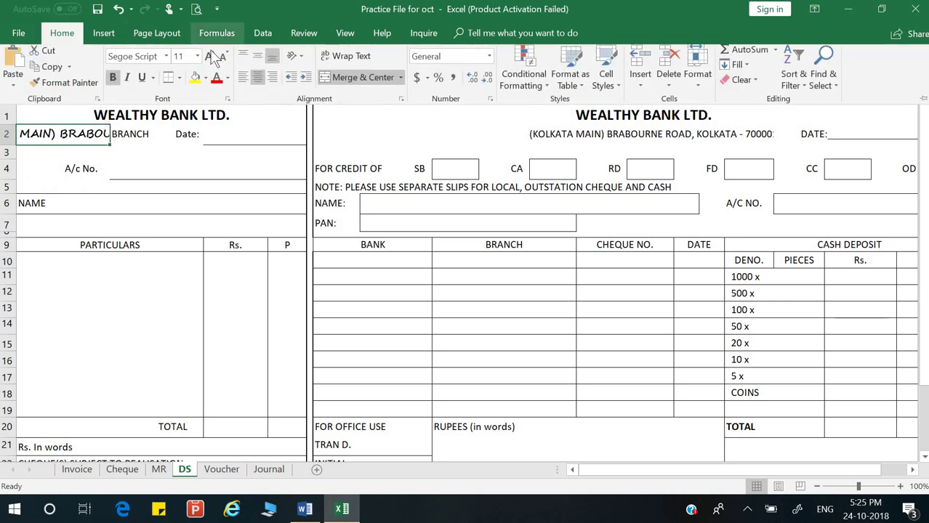
left_click(224, 65)
left_click(224, 65)
left_click(224, 64)
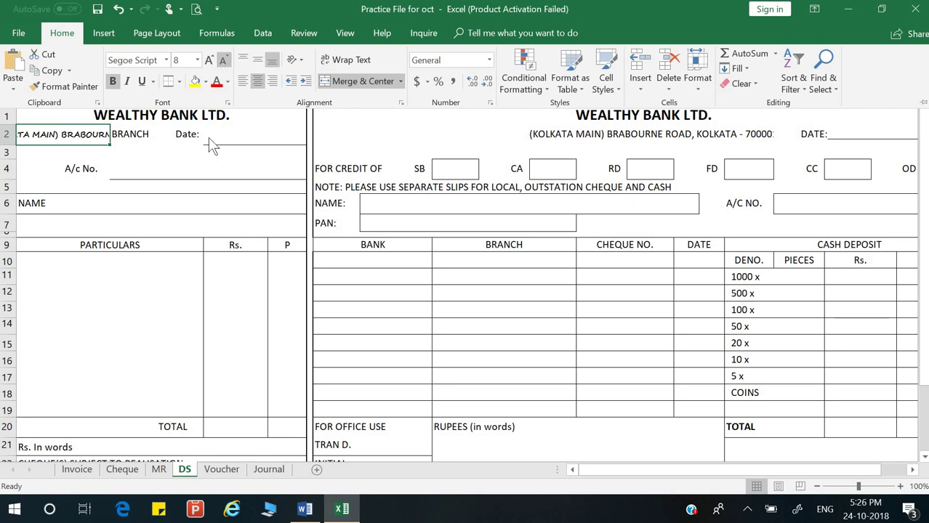
left_click(207, 168)
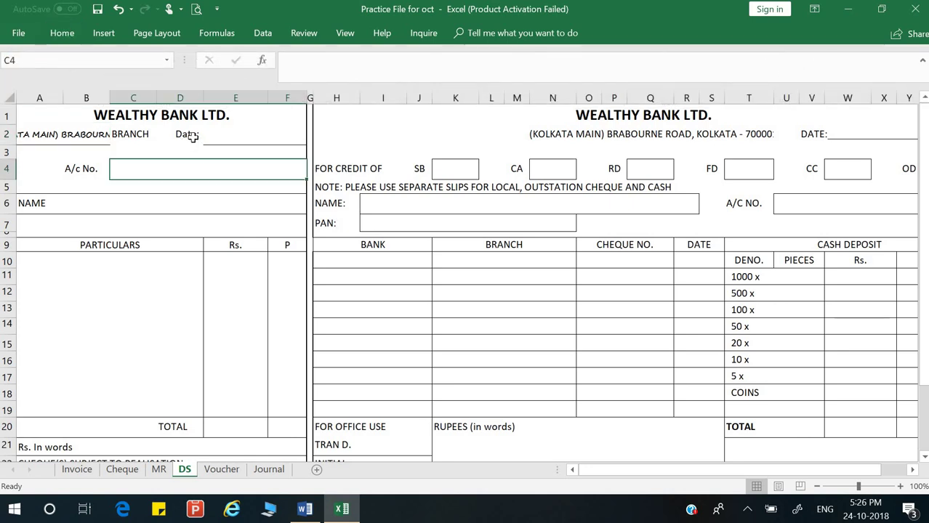
left_click(187, 138)
left_click(226, 139)
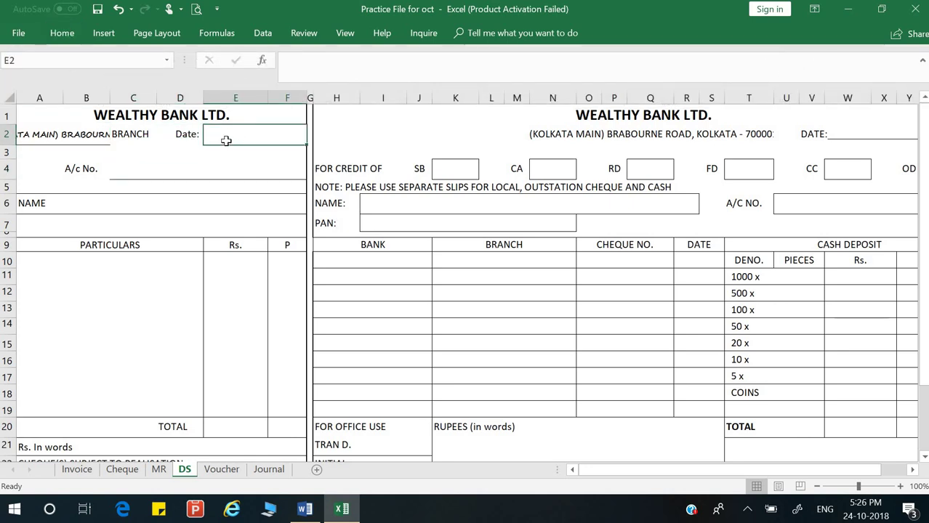
Step: Date the deposit slip 03/10/2018 after checking the date in the question
key("alt+Tab")
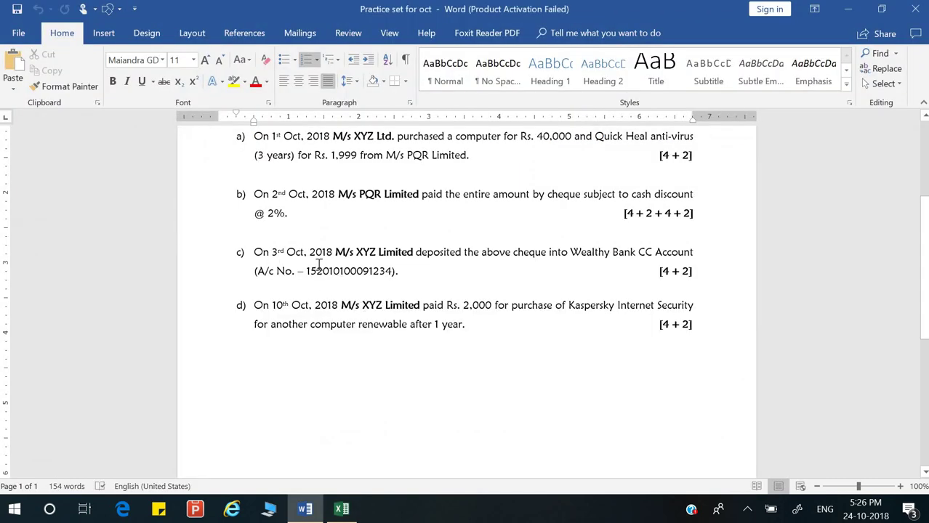
key("alt+Tab")
type("0")
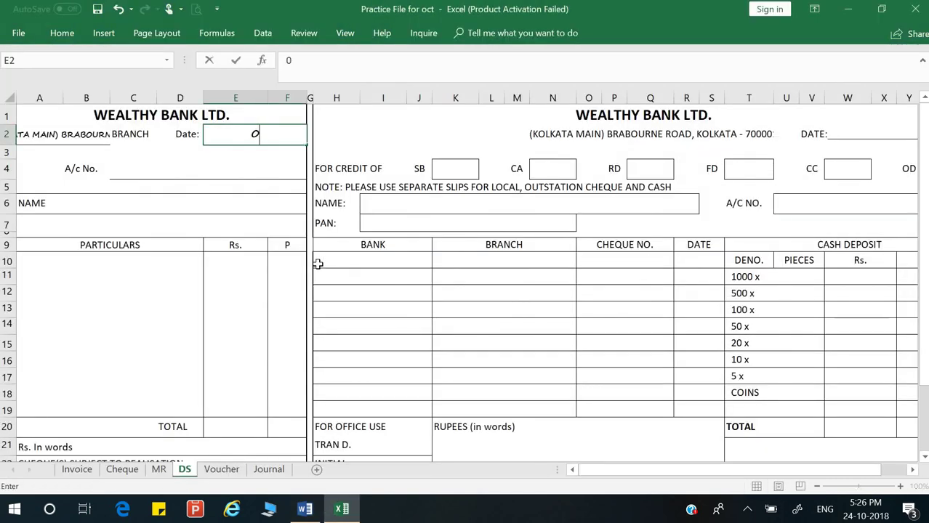
type("3/10/2018")
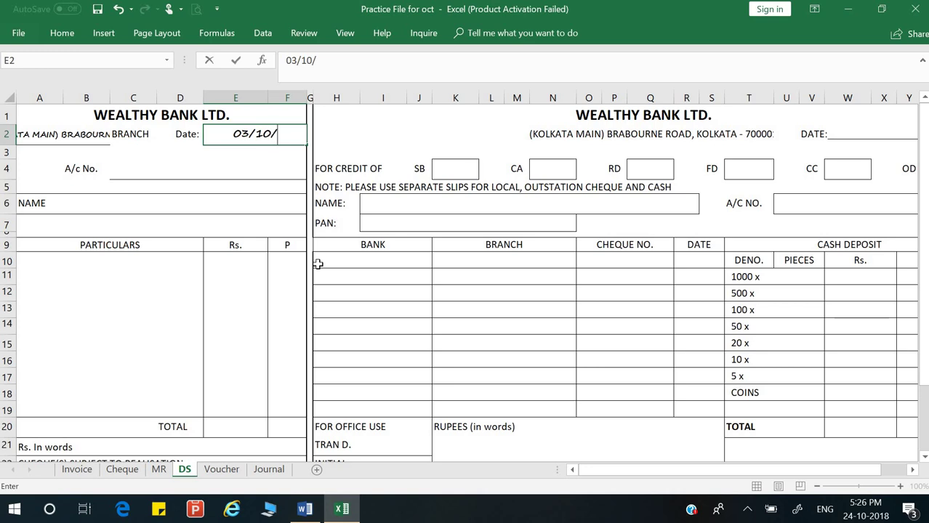
key("Return")
key("Return")
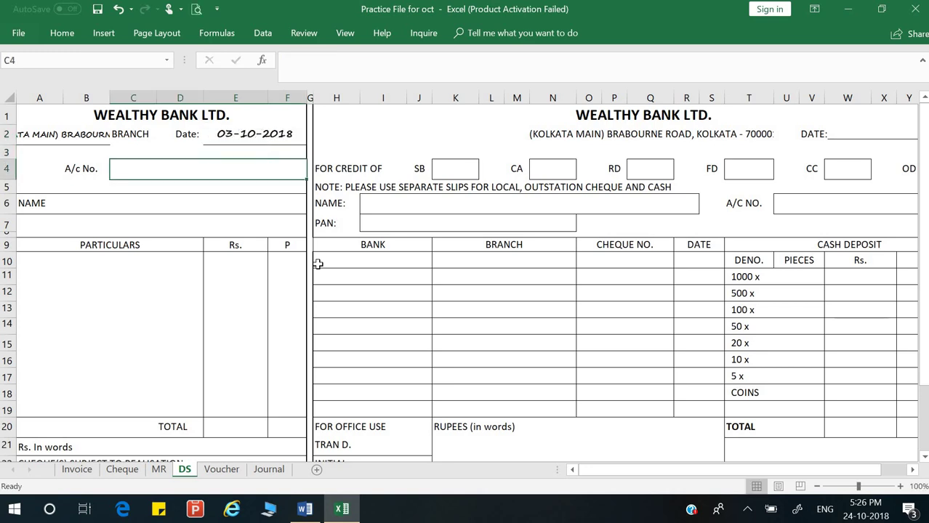
Step: Copy the CC account number from the question into both A/C NO. boxes, C4 and U6, as text
key("alt+Tab")
left_click_drag(306, 271, 393, 271)
key("ctrl+c")
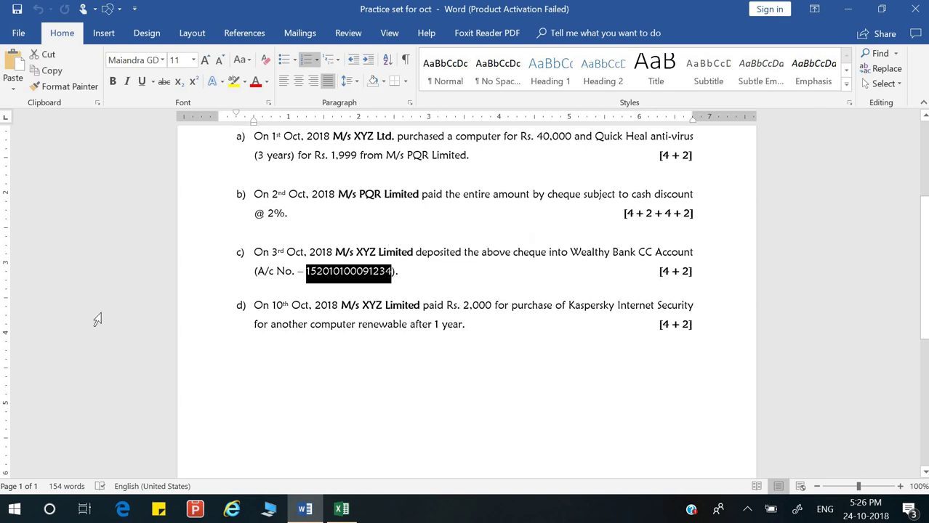
key("alt+Tab")
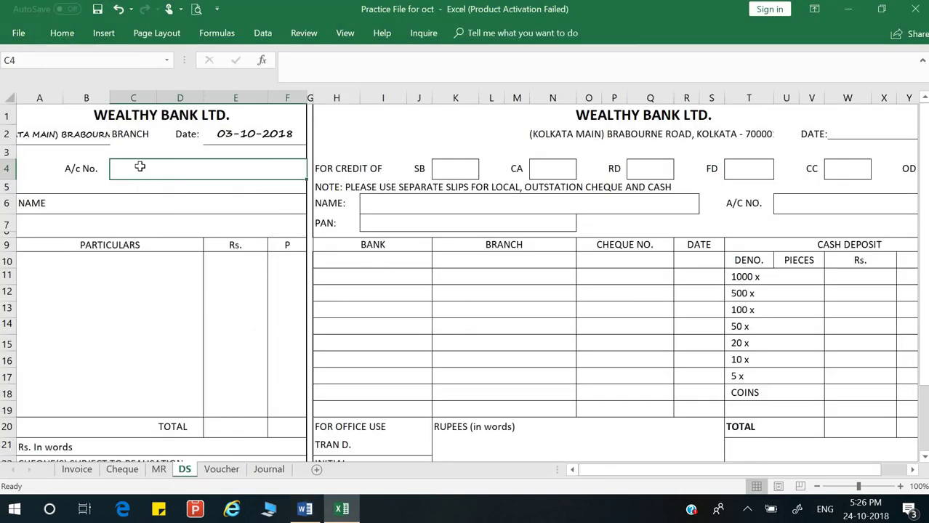
type("'")
key("ctrl+v")
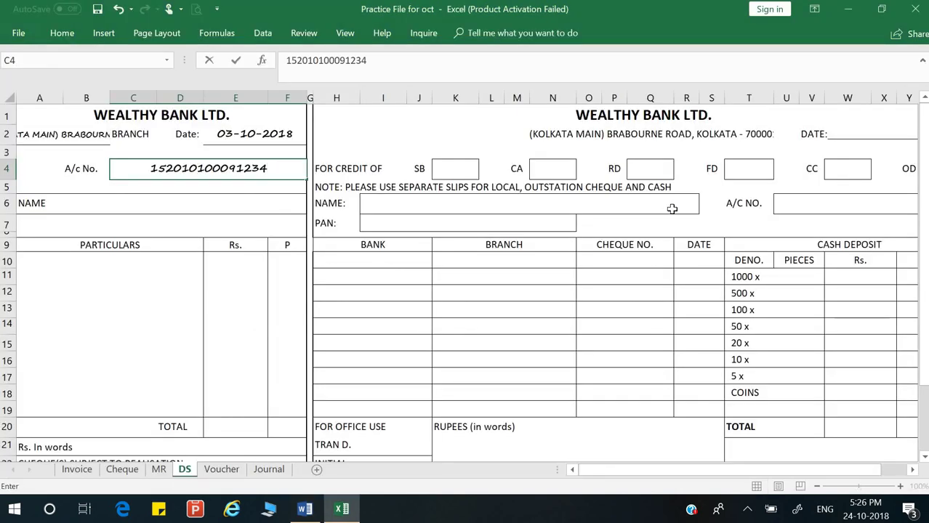
left_click(641, 203)
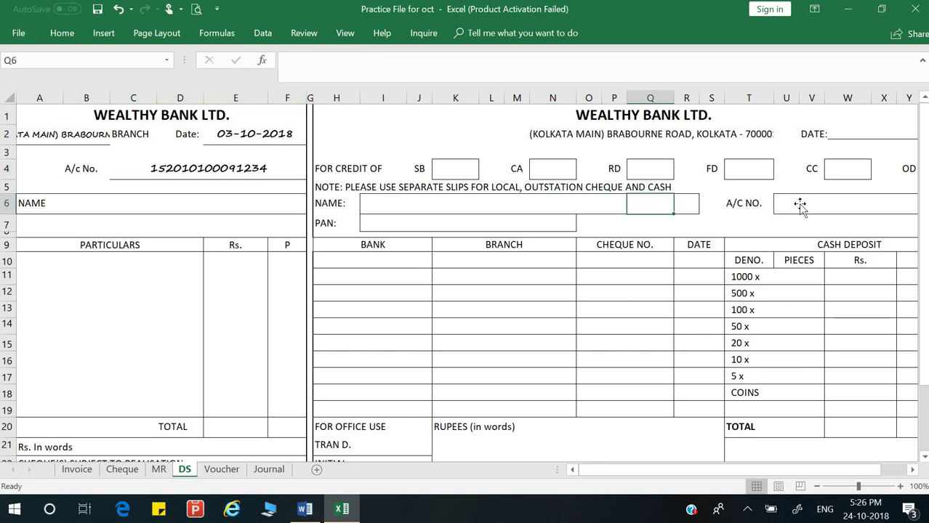
left_click(800, 204)
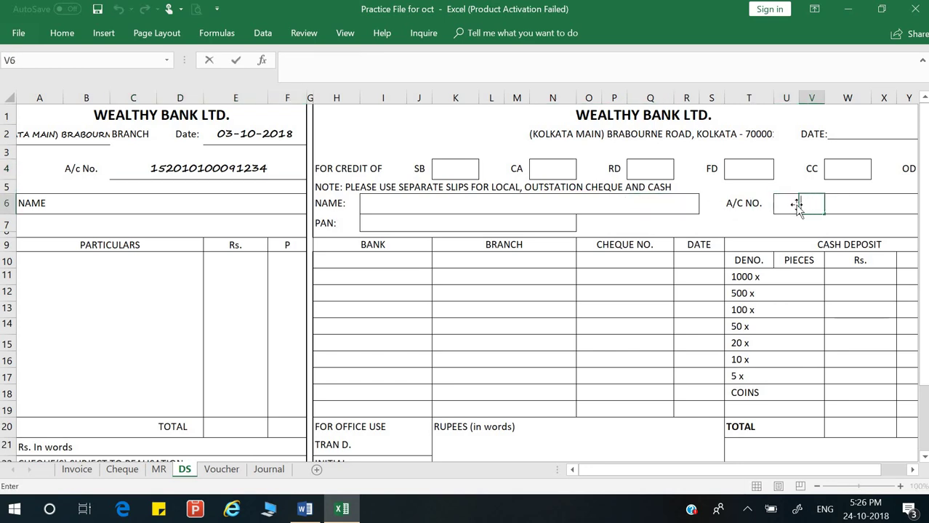
type("'")
key("ctrl+v")
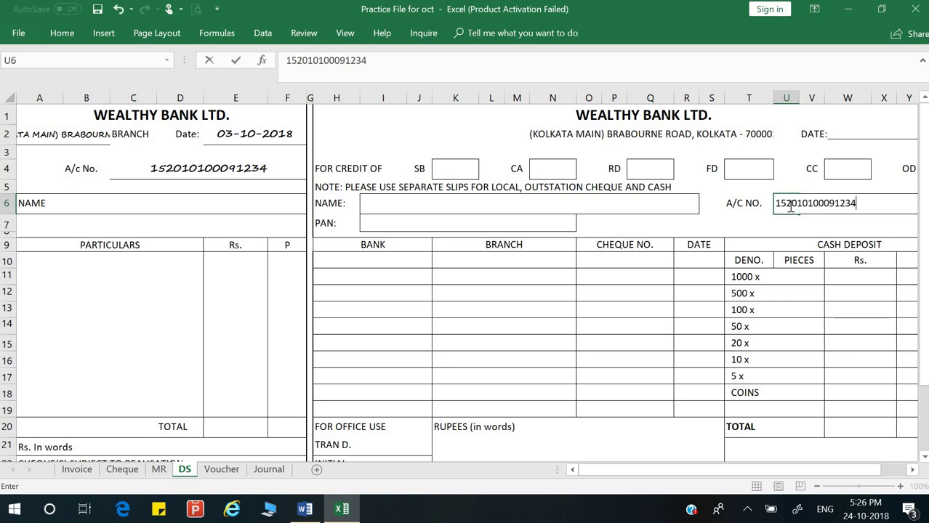
key("Return")
Step: Merge and center U6:Y6 so the right-hand account number box fits
mouse_move(789, 206)
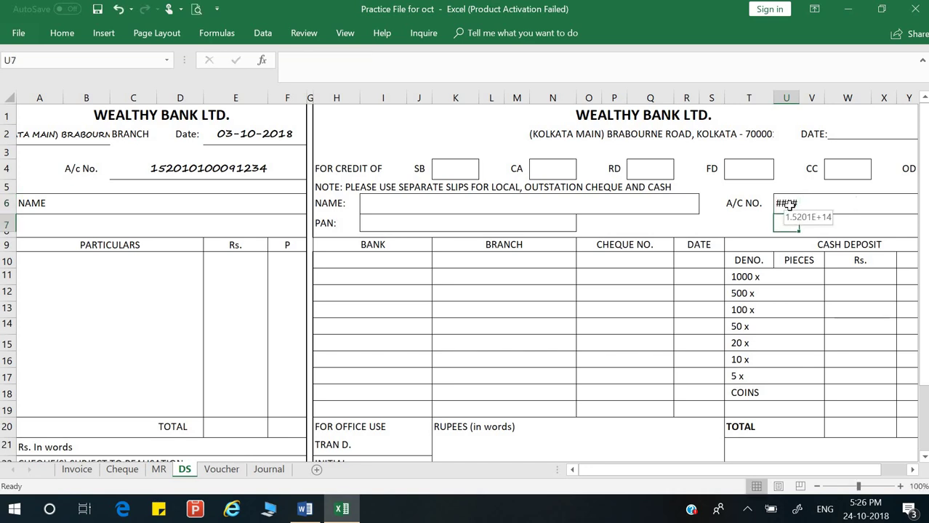
mouse_move(785, 204)
left_mouse_down()
mouse_move(923, 207)
mouse_move(705, 211)
mouse_move(780, 205)
left_mouse_up()
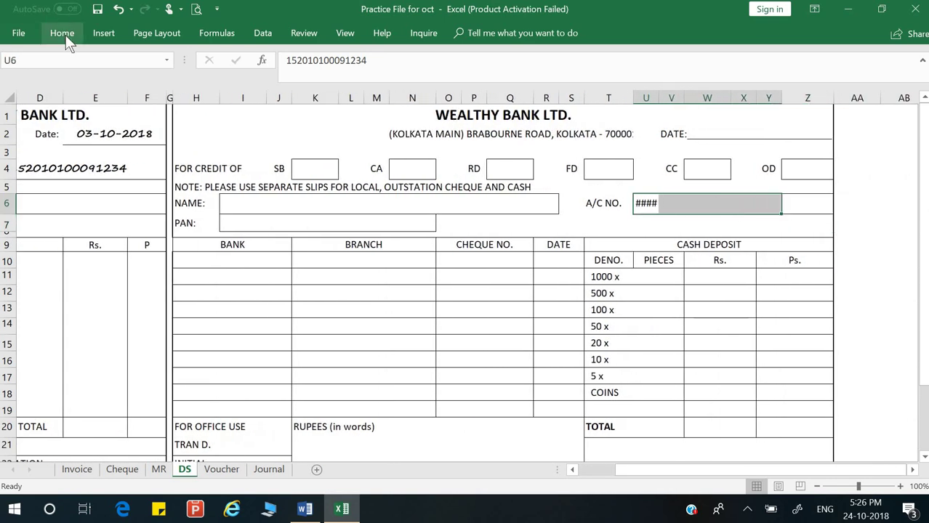
left_click(64, 33)
left_click(378, 81)
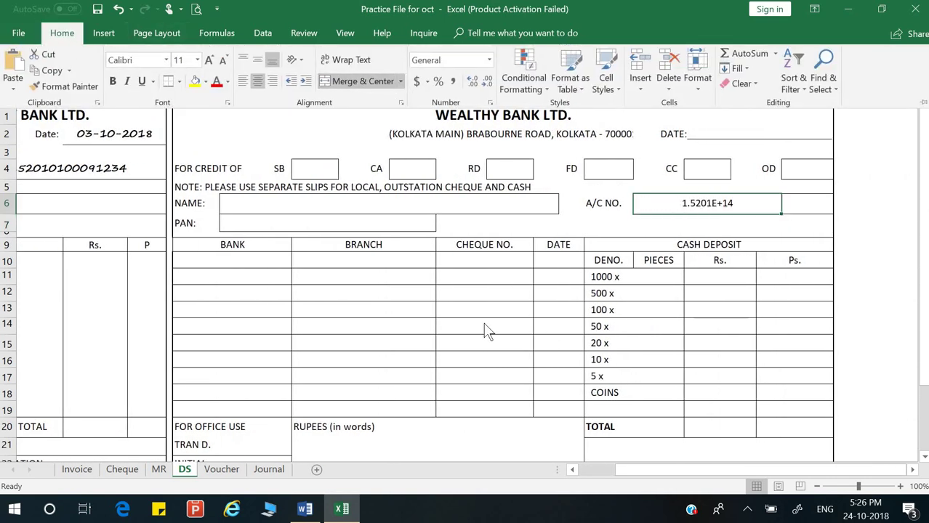
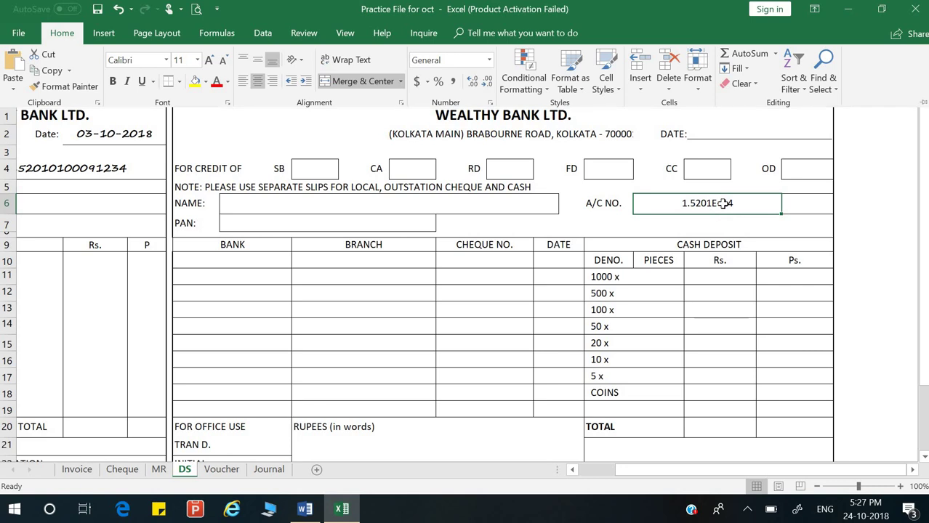
key("ctrl+F1")
double_click(721, 204)
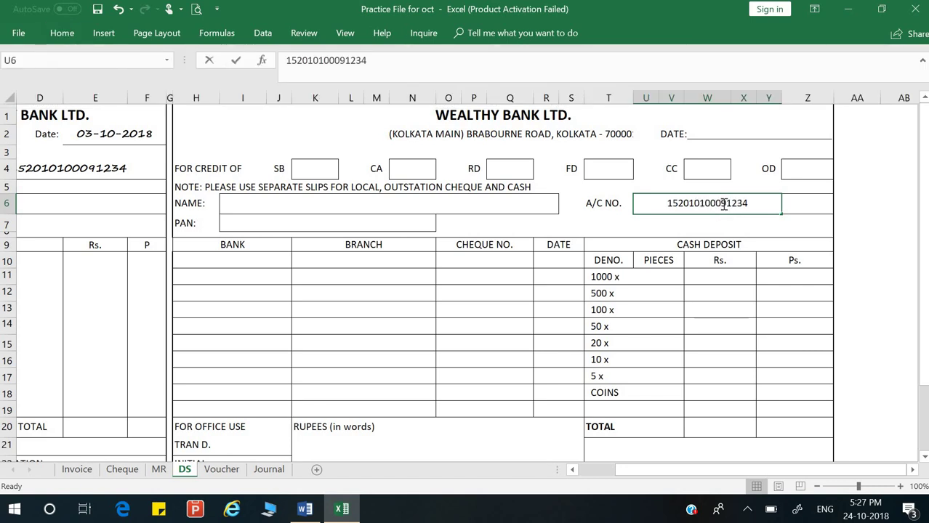
left_click(694, 227)
left_click(690, 204)
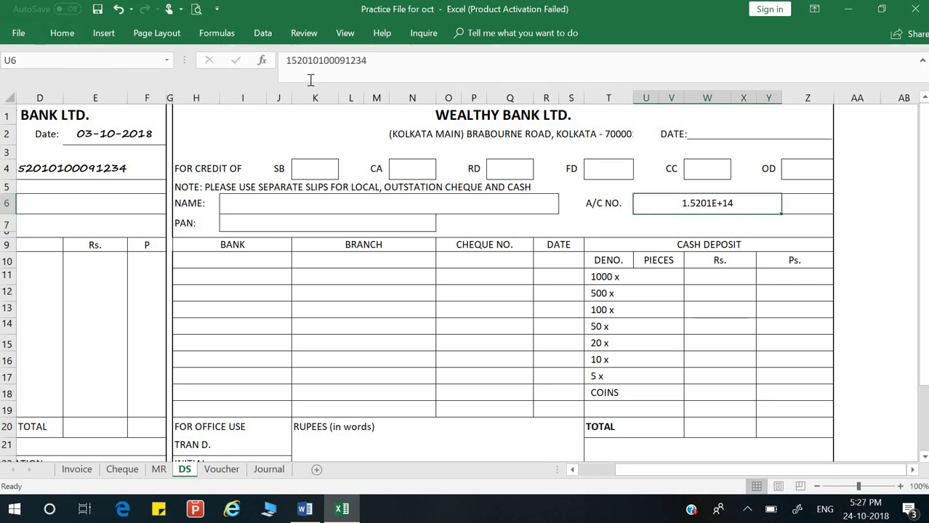
left_click(61, 36)
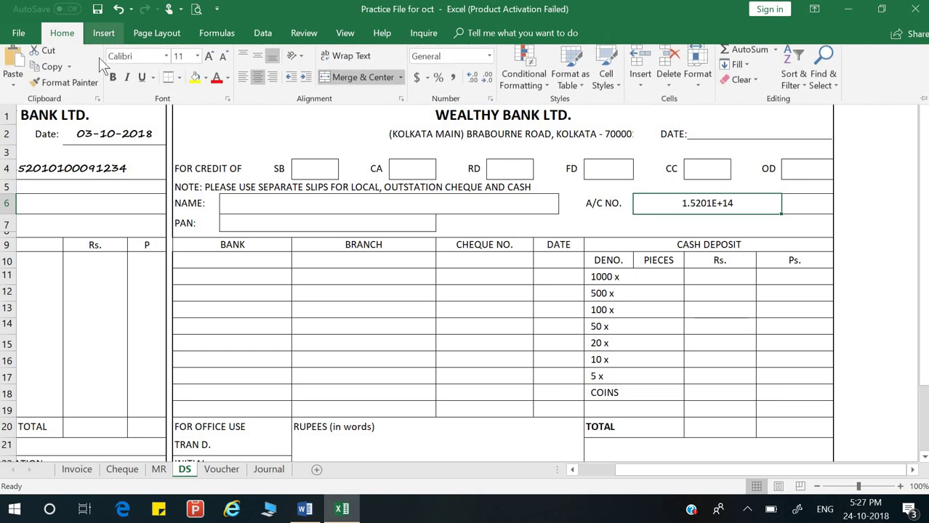
left_click(401, 103)
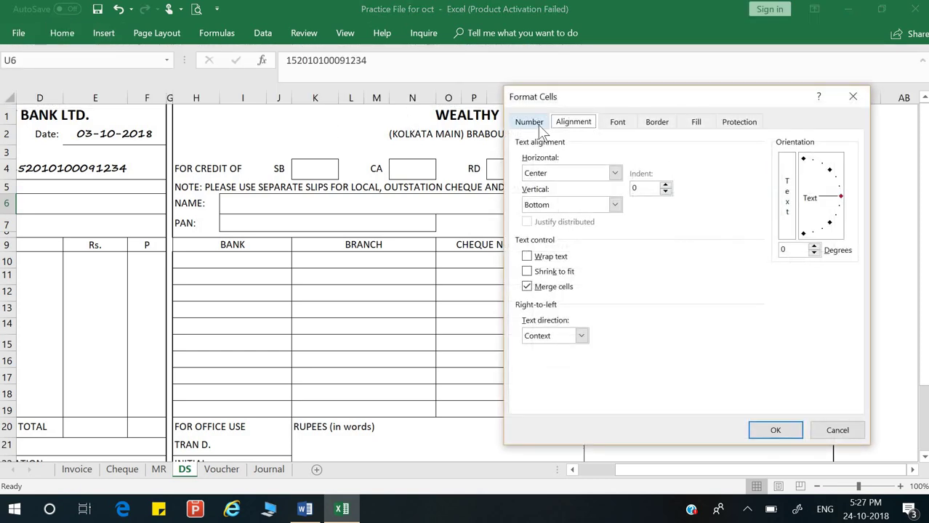
left_click(537, 125)
left_click(553, 166)
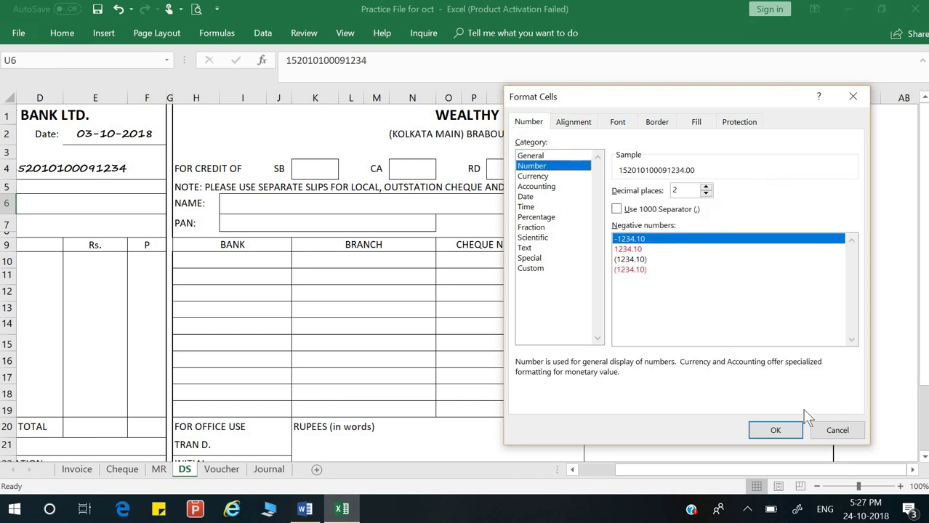
left_click(785, 432)
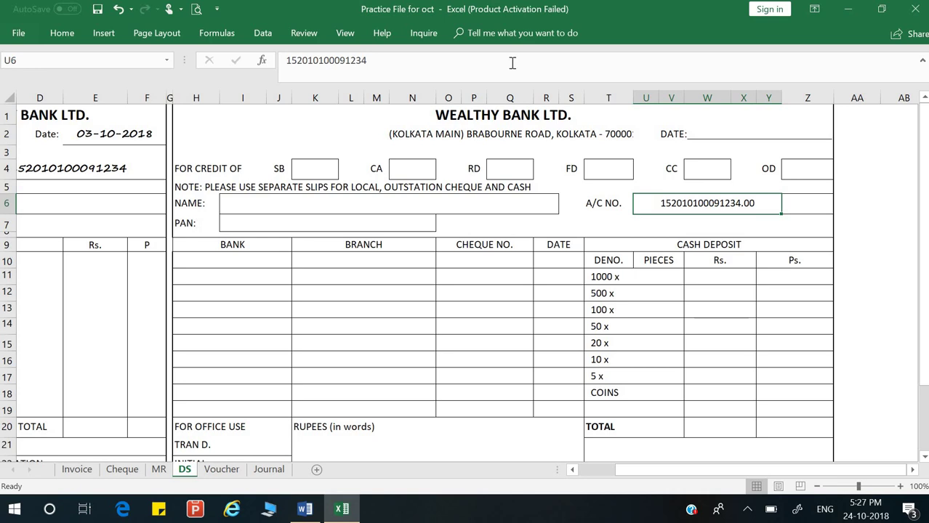
Step: Reduce the account number's decimal places until none remain
left_click(61, 33)
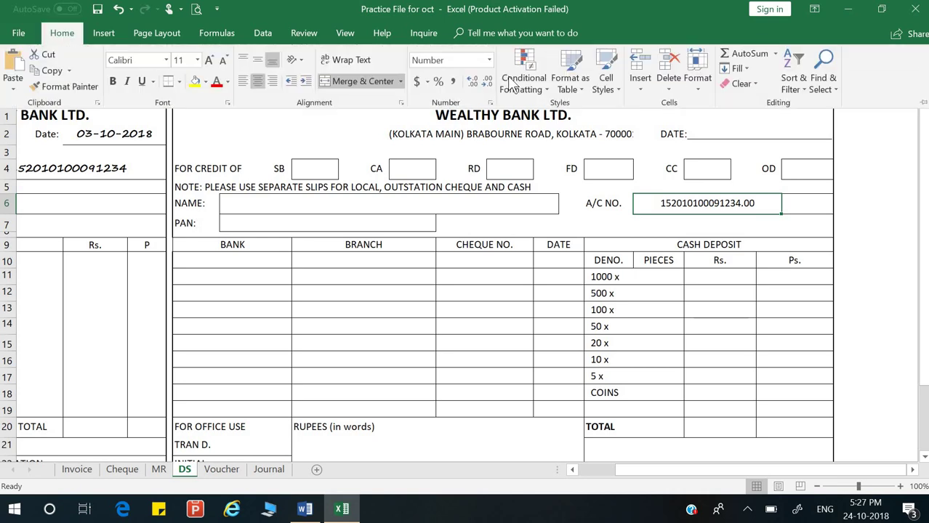
left_click(477, 82)
left_click(477, 81)
left_click(488, 82)
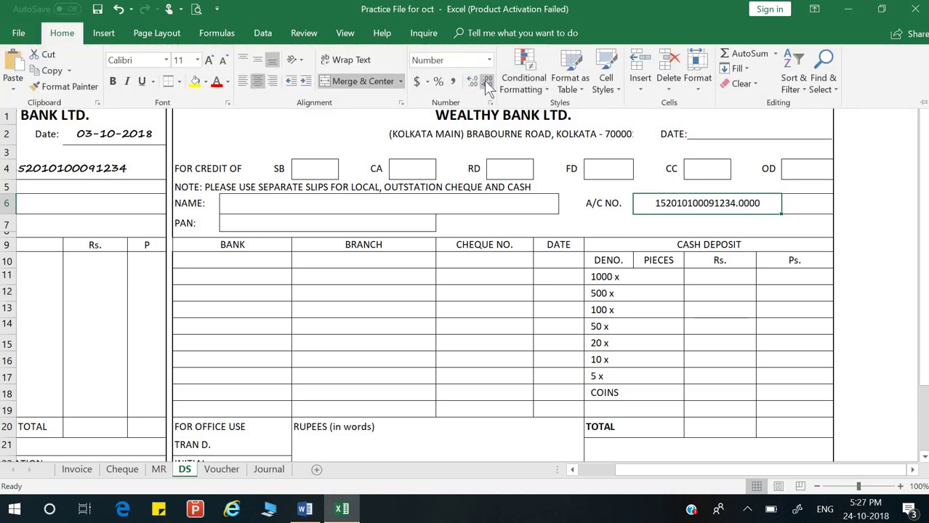
left_click(489, 83)
left_click(490, 83)
left_click(490, 83)
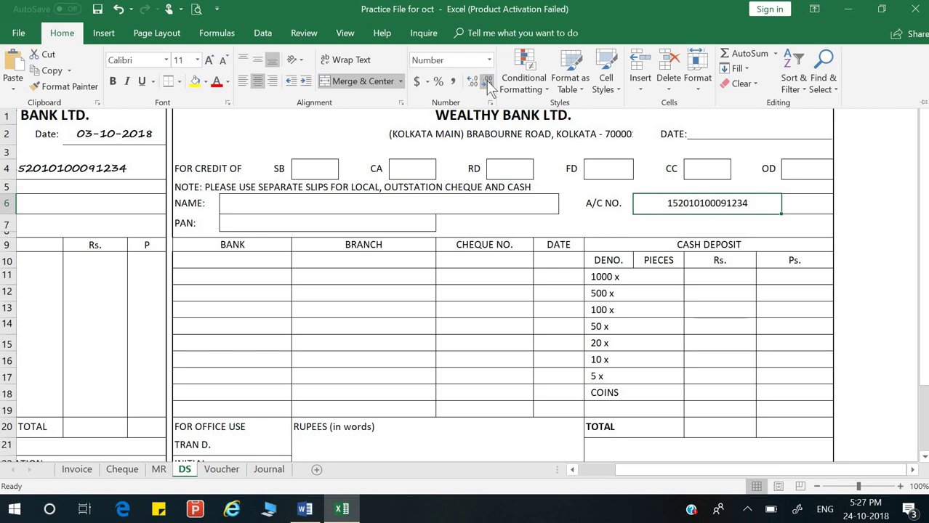
left_click(471, 225)
Step: Enter 'M/s XYZ Ltd' in the counterfoil's NAME field (B6)
left_click(255, 224)
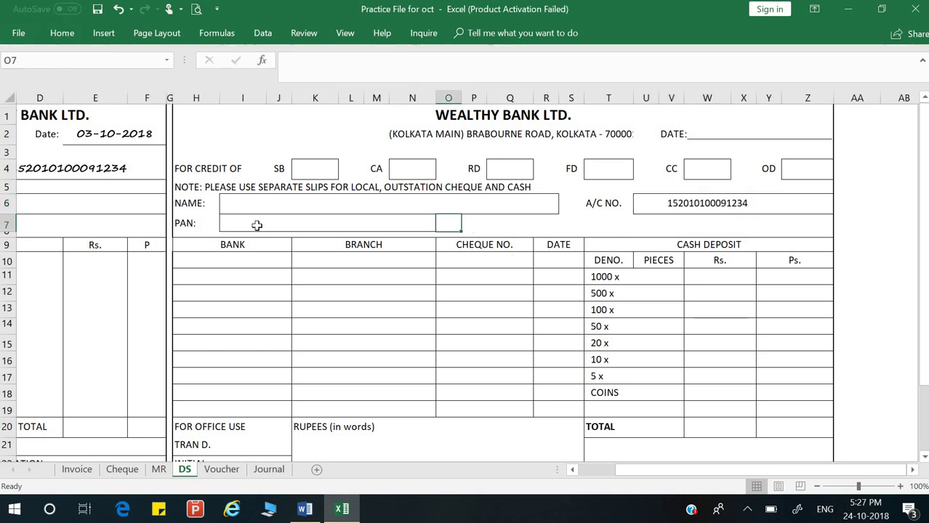
key("Left")
key("Left")
key("Left")
key("Left")
key("Left")
key("Left")
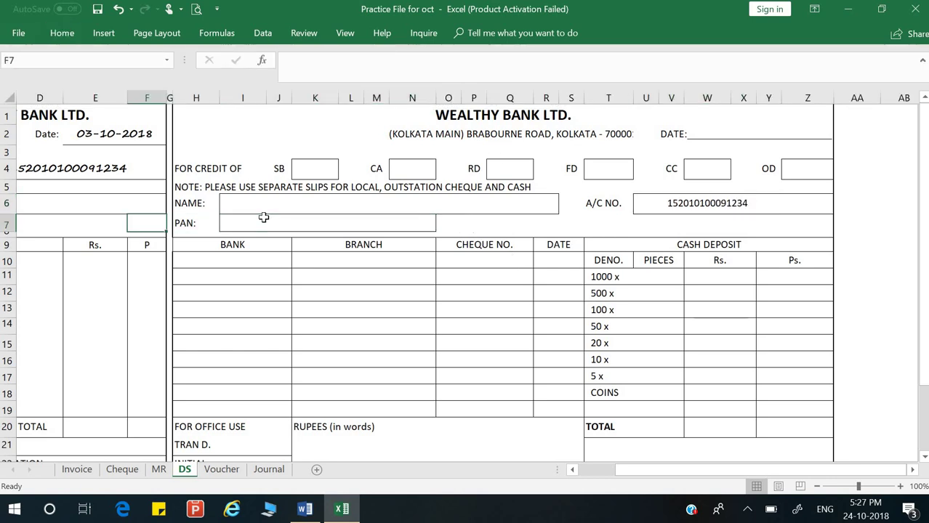
key("Left")
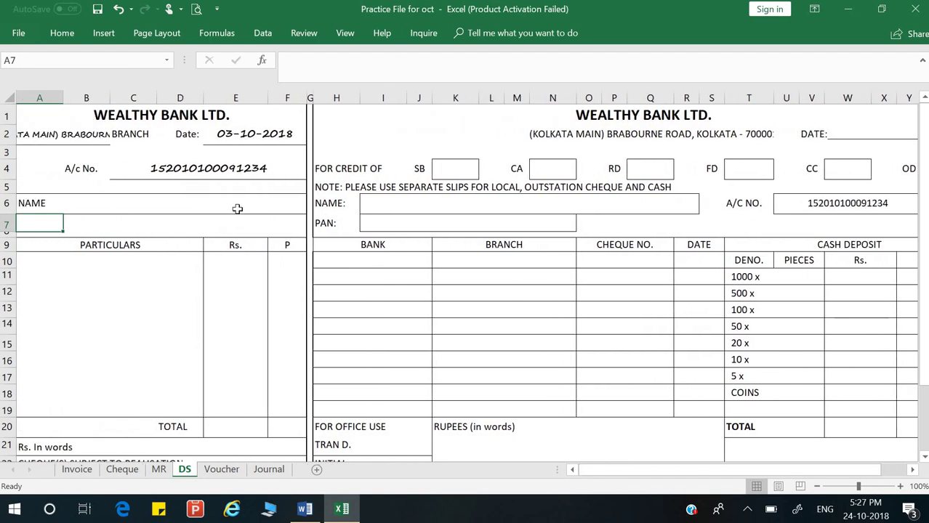
left_click(238, 209)
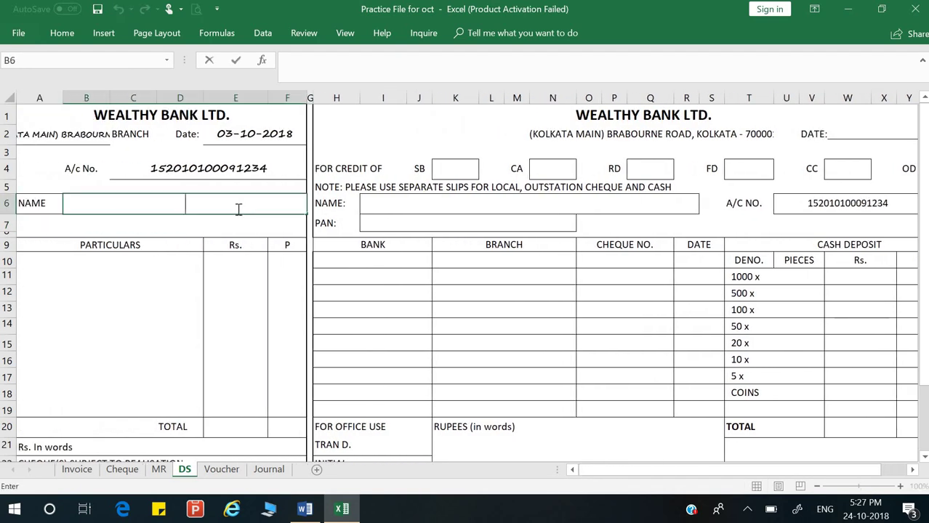
type("M/s XYZ Ltd")
key("Return")
Step: Copy 'M/s XYZ Ltd' into the deposit slip's NAME field (I6)
left_click(237, 208)
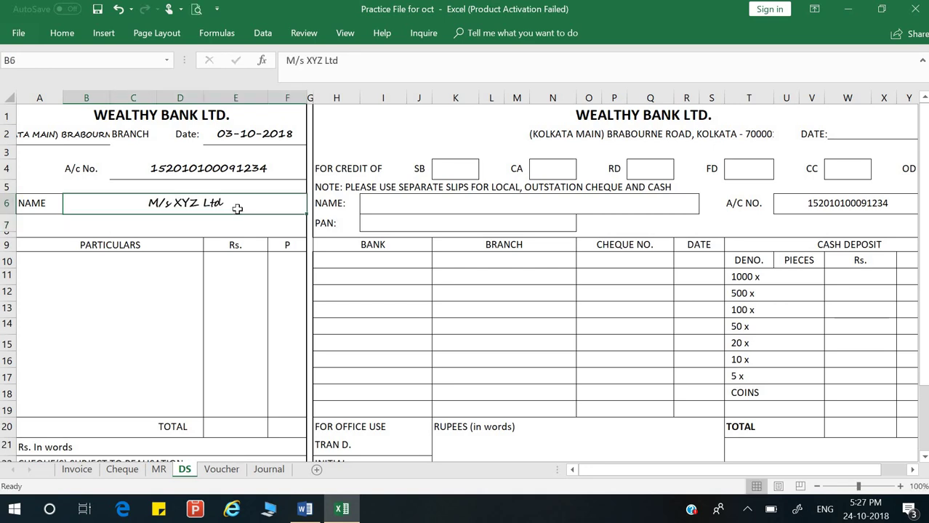
double_click(154, 206)
key("shift+End")
key("shift+Home")
left_click(154, 205)
triple_click(227, 205)
key("ctrl+c")
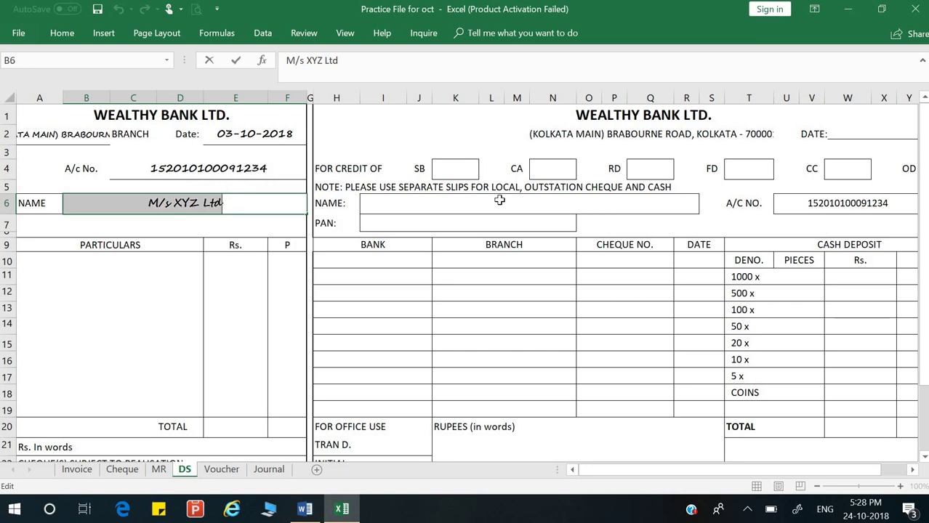
left_click(498, 202)
left_click(417, 208)
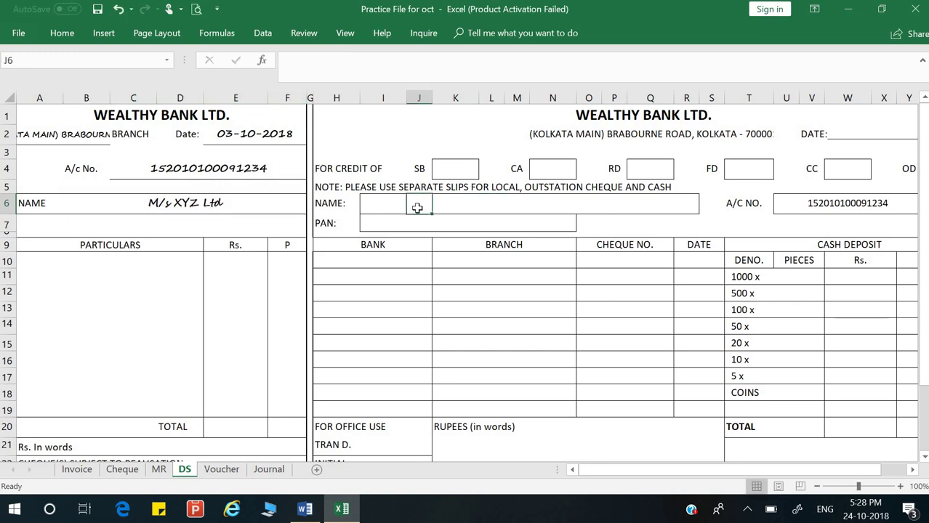
left_click(397, 206)
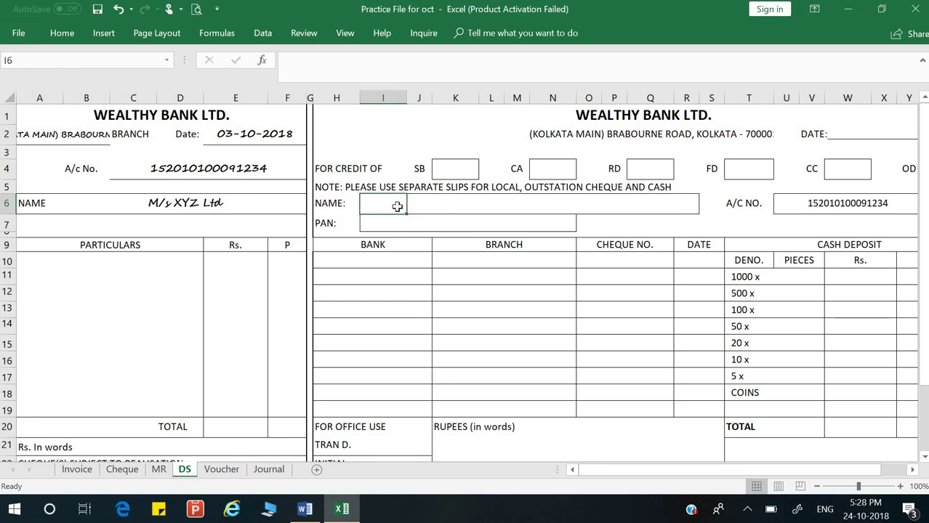
key("ctrl+v")
left_click(482, 213)
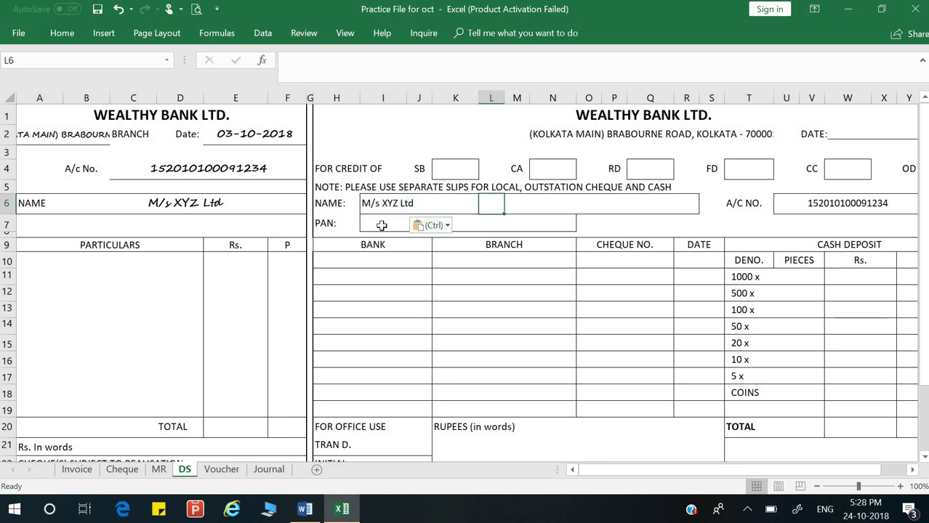
left_click(379, 226)
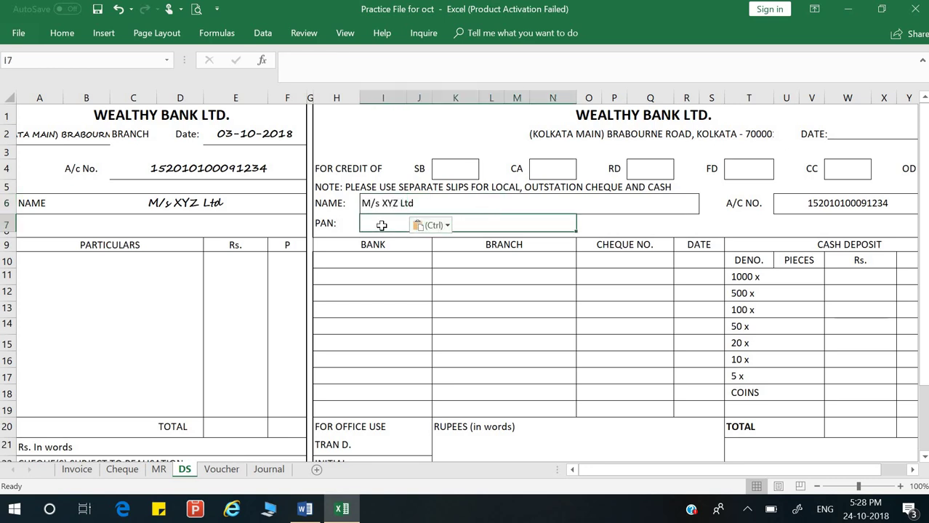
left_click(129, 260)
left_click(71, 263)
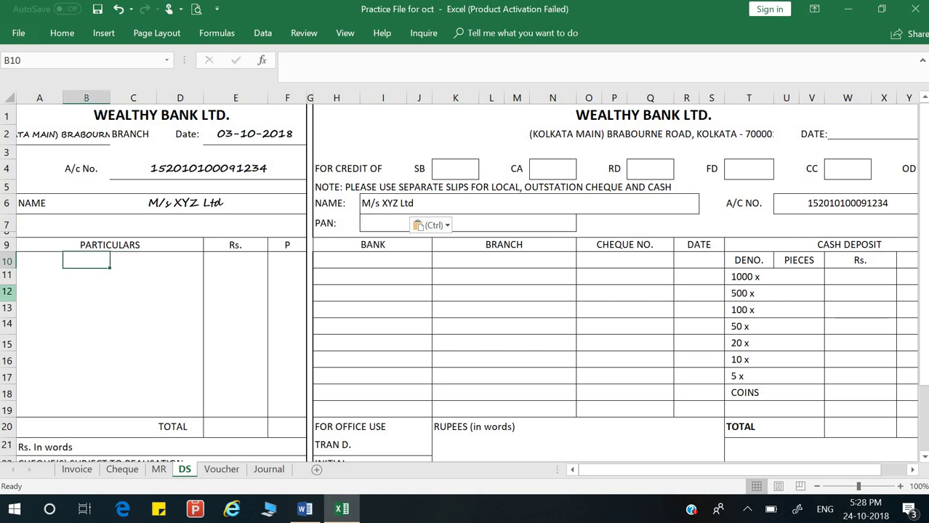
Step: Enter 'Cheque' under Particulars and paste cheque number 31540 from the Cheque sheet beside it
type("Chequ")
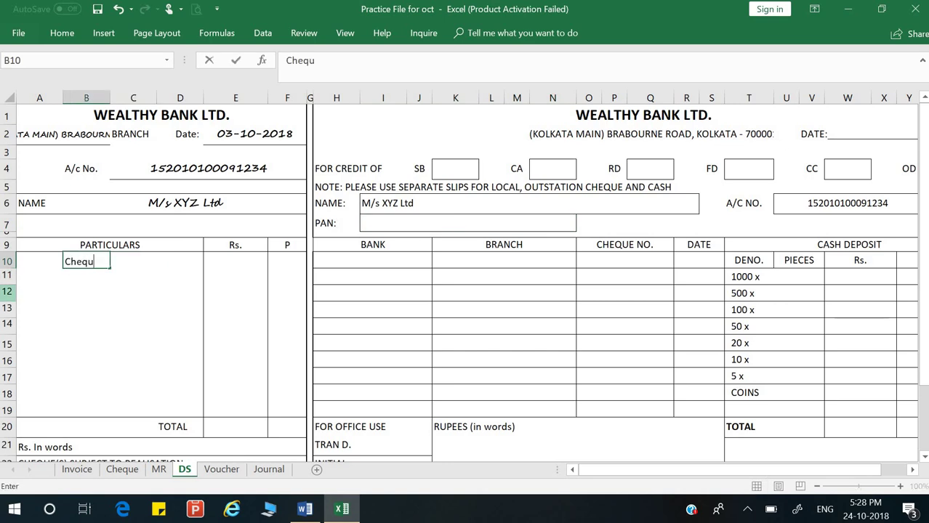
type("e")
key("Return")
left_click(122, 469)
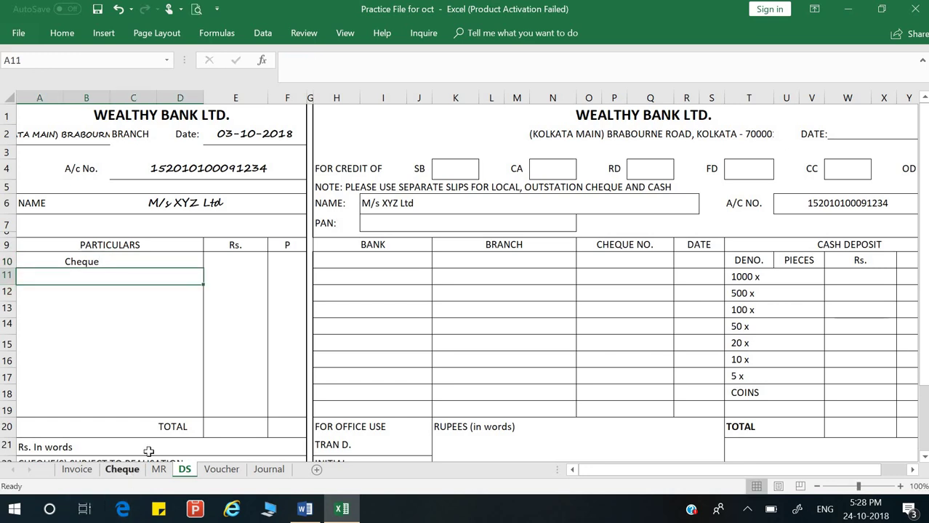
key("Up")
key("Up")
key("Up")
left_click(294, 365)
double_click(317, 365)
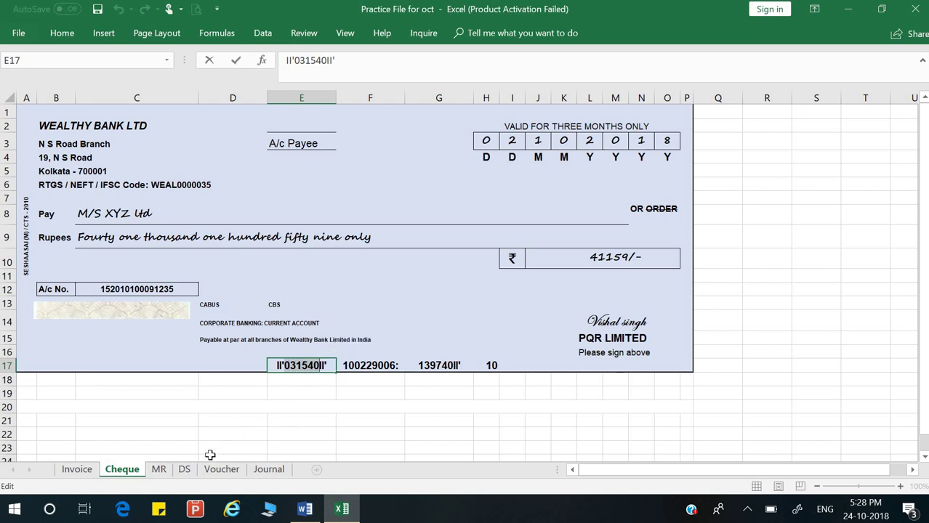
left_click(185, 469)
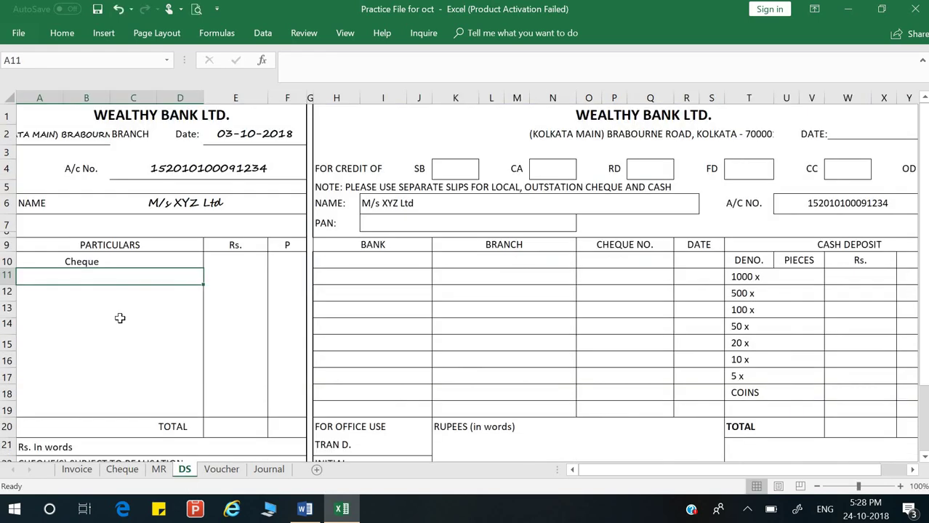
left_click(123, 261)
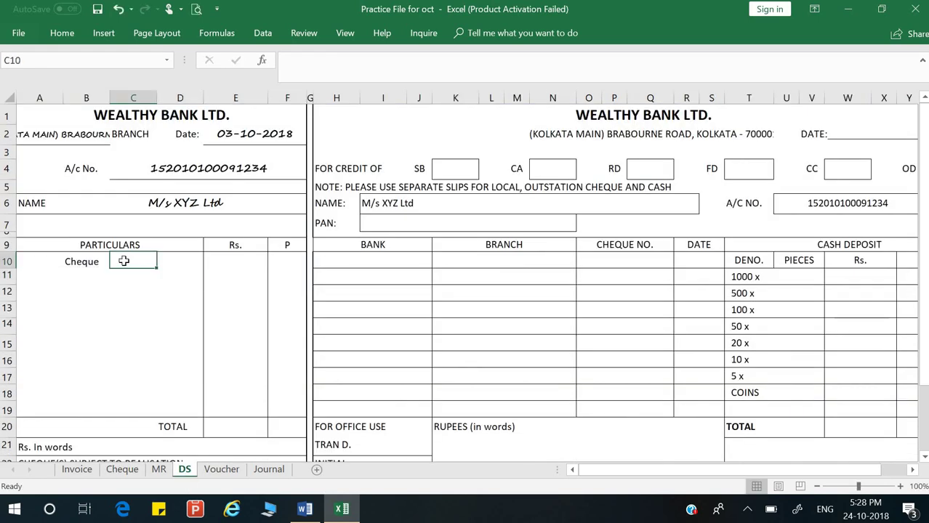
type("31540")
Step: Make the Particulars read 'Cheque 031540' and delete the stray 31540 in C10
left_click(237, 261)
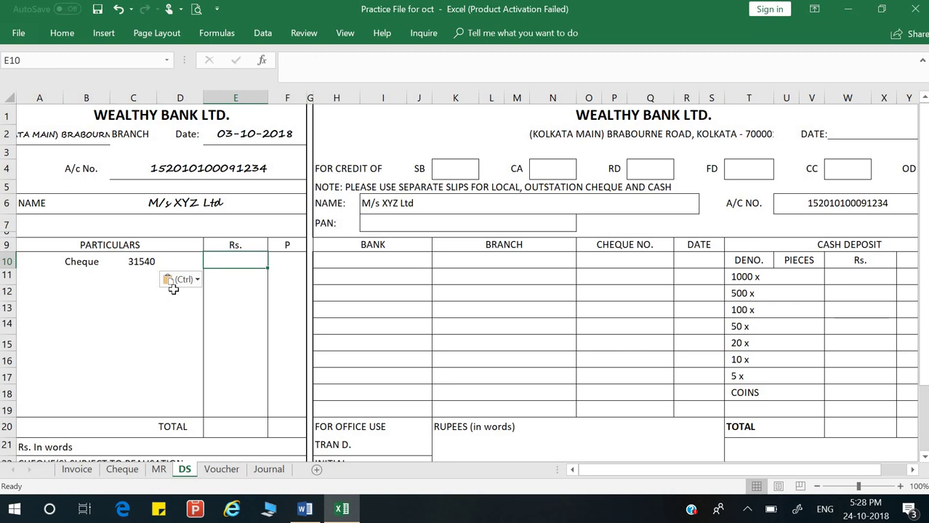
key("alt+Tab")
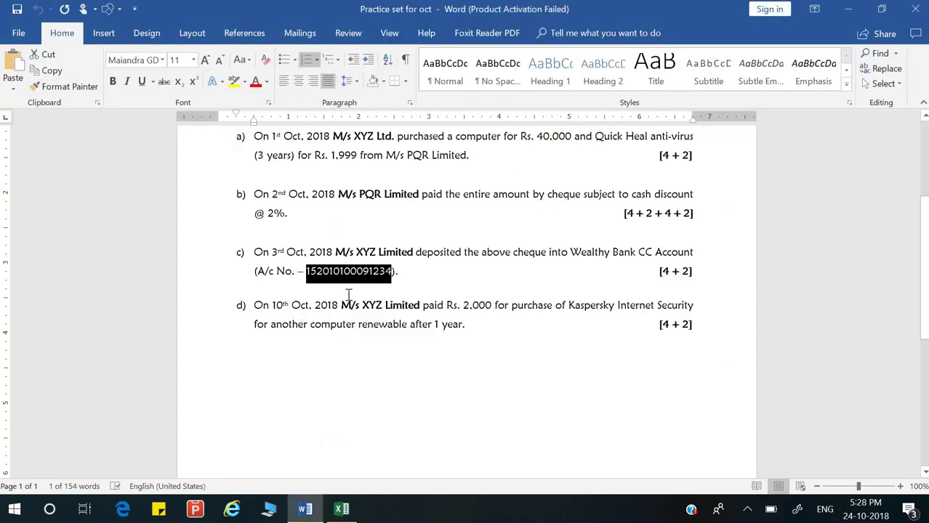
key("alt+Tab")
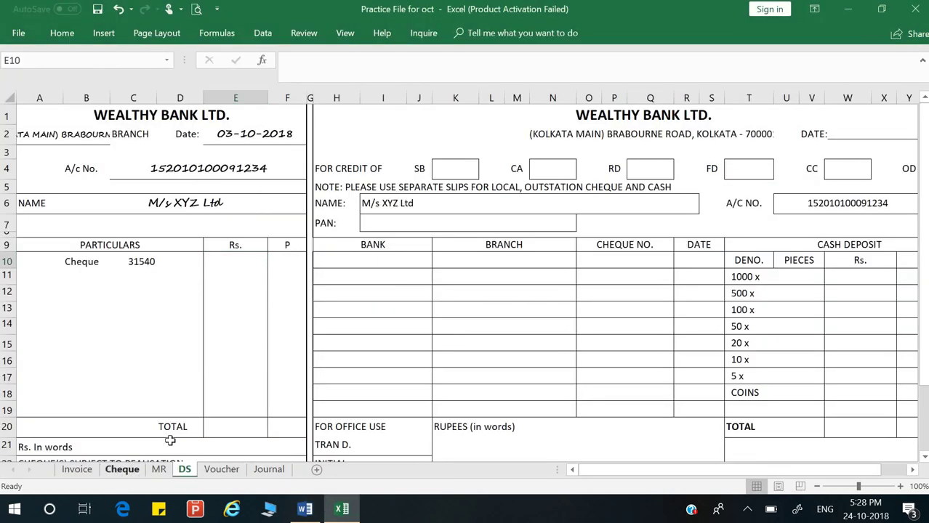
left_click(122, 469)
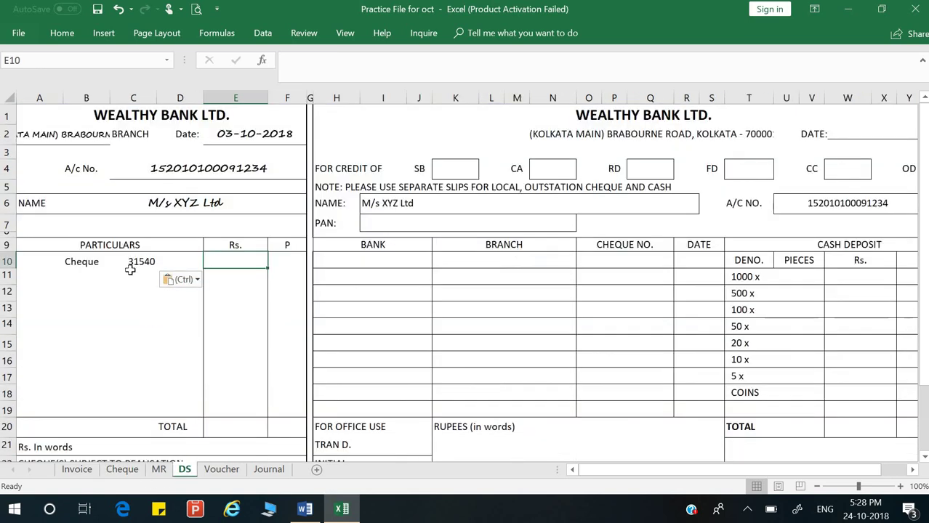
double_click(130, 260)
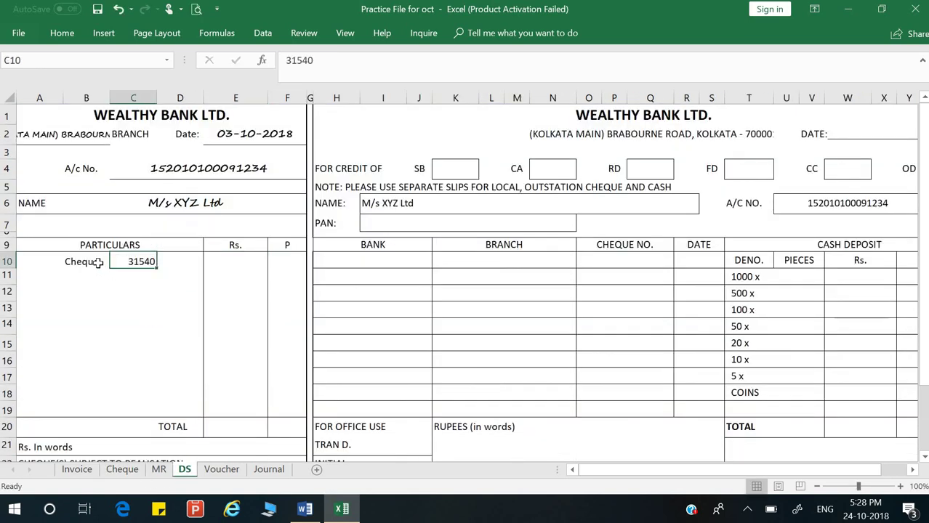
double_click(100, 263)
type("031540")
key("Return")
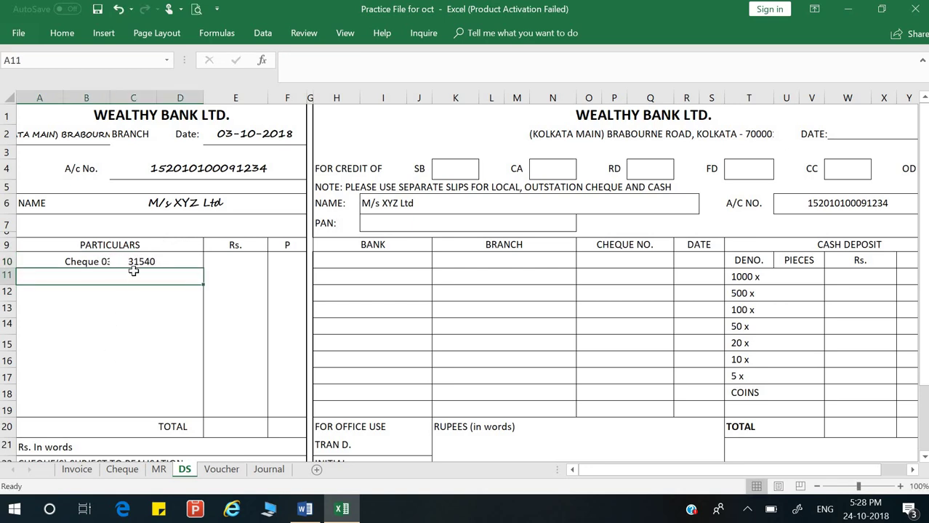
left_click(139, 262)
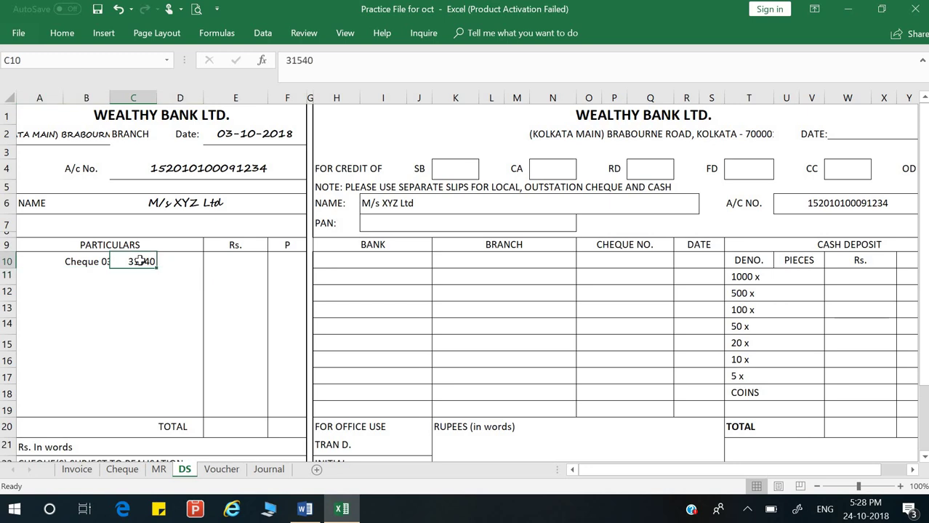
key("Delete")
left_click(85, 291)
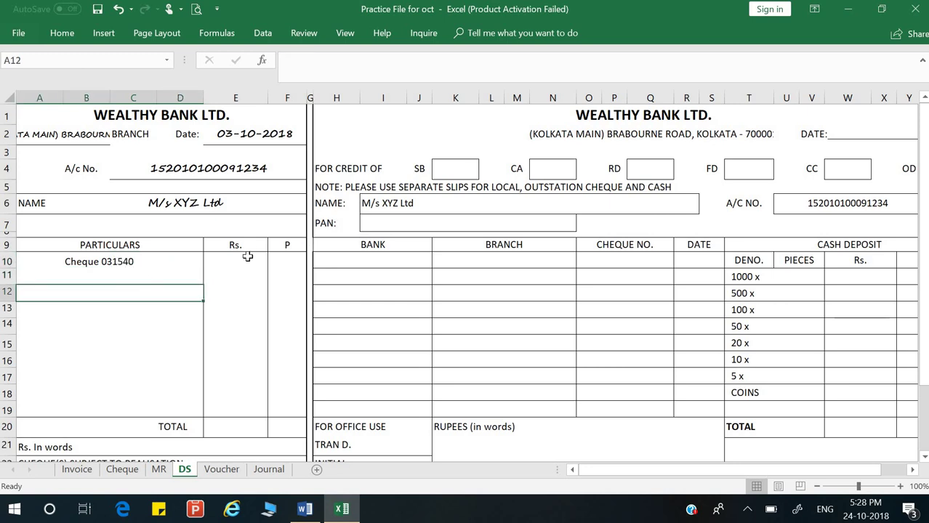
Step: Enter 41159 as the cheque amount in the Rs. cell E10
left_click(247, 257)
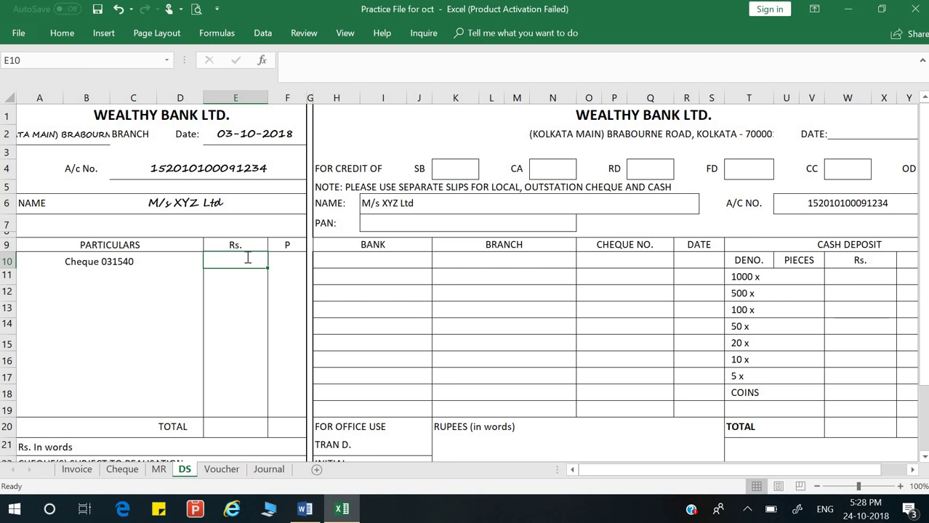
type("41")
key("BackSpace")
type("1159")
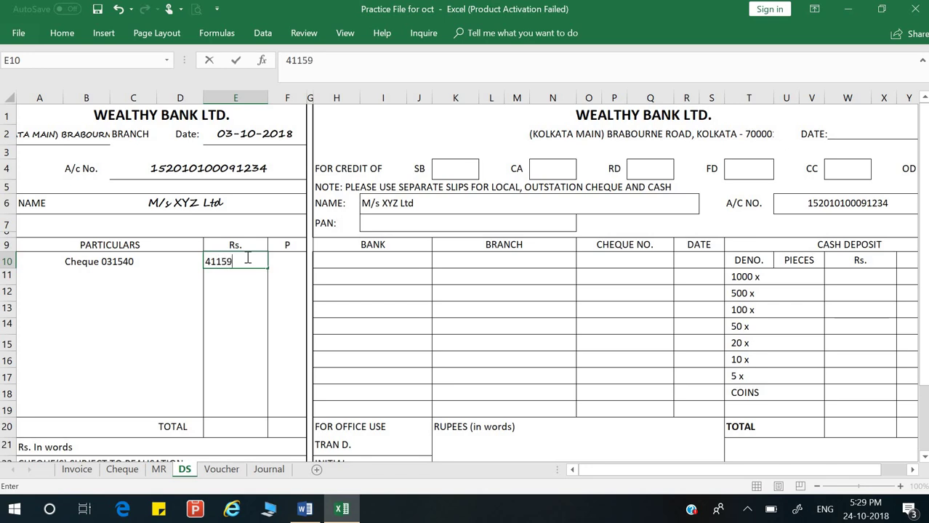
key("Return")
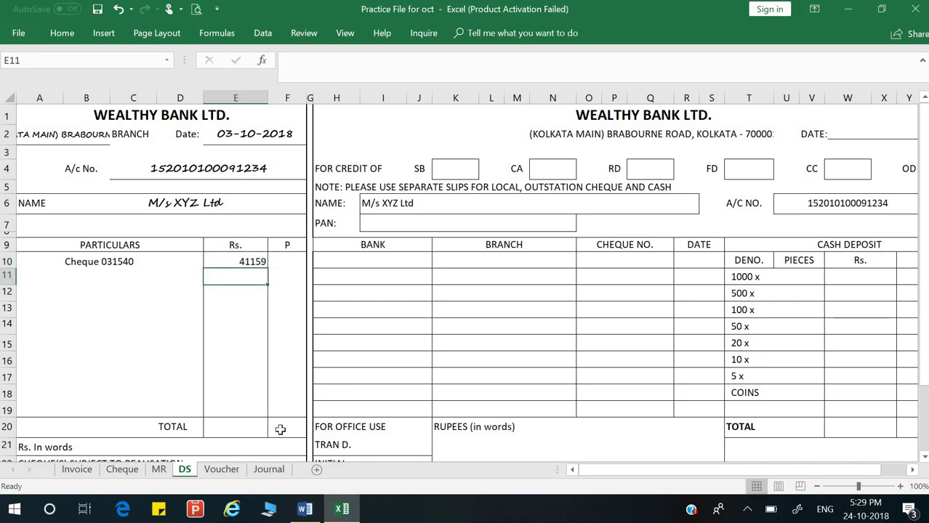
Step: Put =SUM(E10) in the TOTAL cell E20 so it shows 41,159
left_click(250, 433)
type("=sum(")
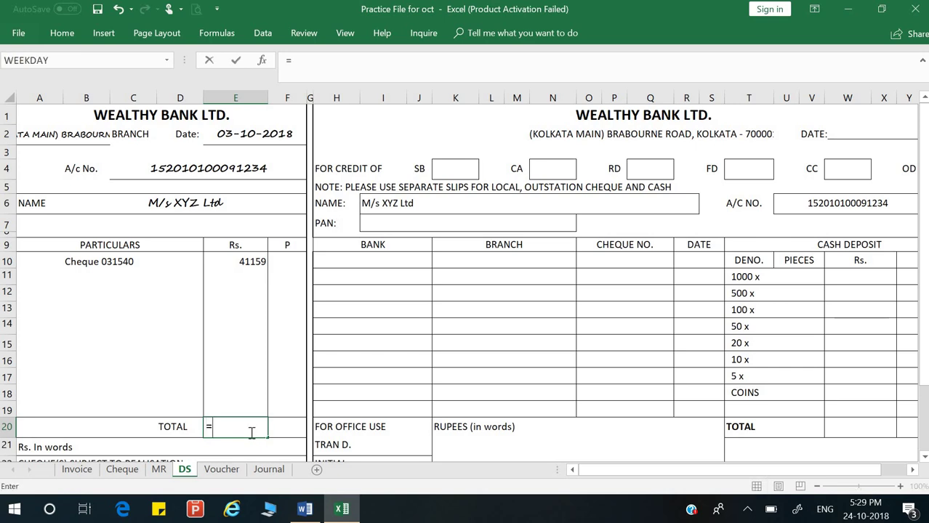
left_click(259, 265)
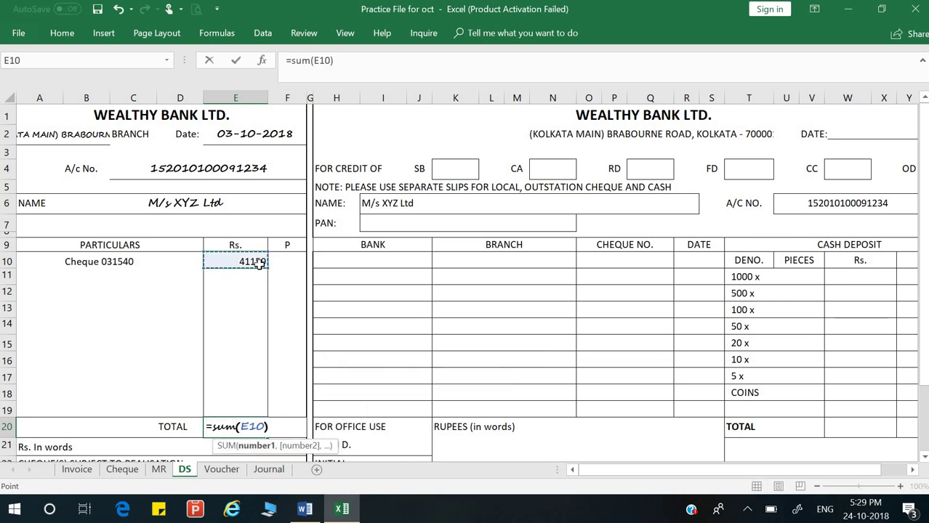
key("Return")
scroll(338, 338, "down", 3)
Step: Type 'Fourty one thousand one hundred fifty nine o' into the Rs. In words cell C21
scroll(338, 338, "down", 1)
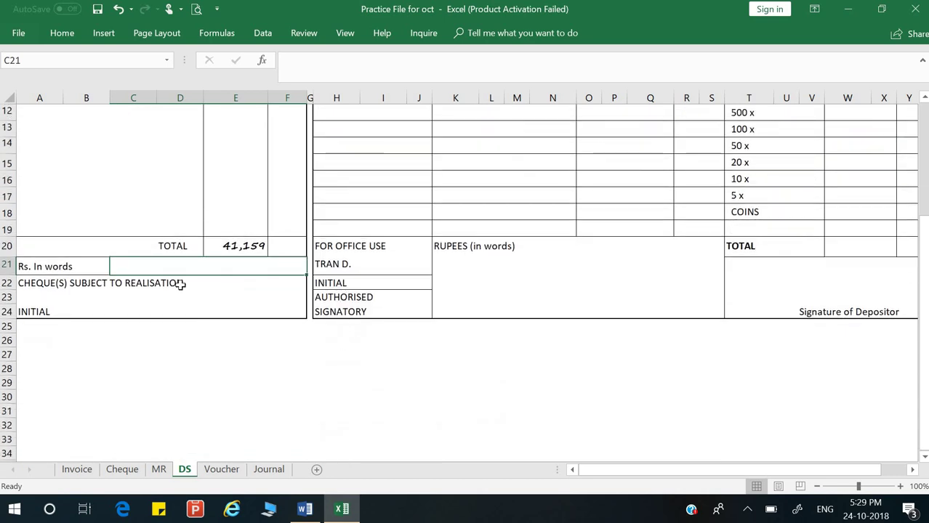
type("Fo")
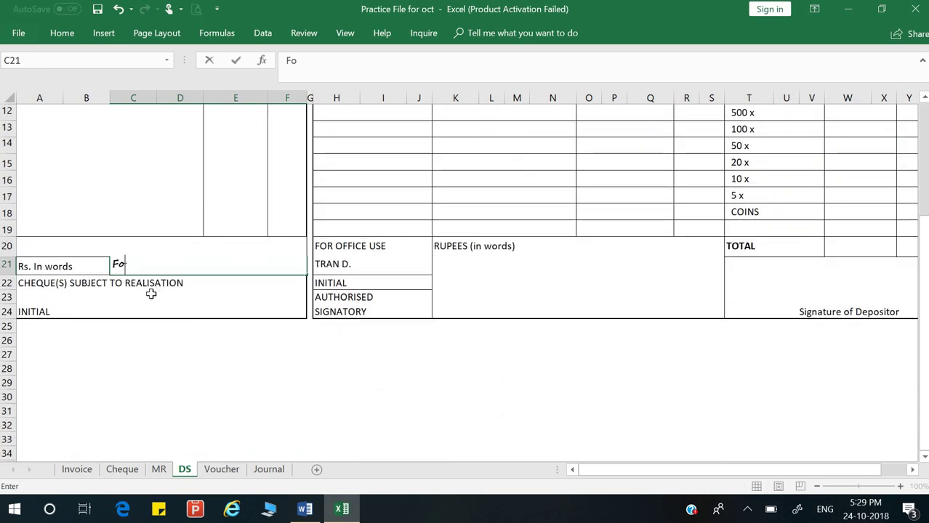
type("urty one thousand ")
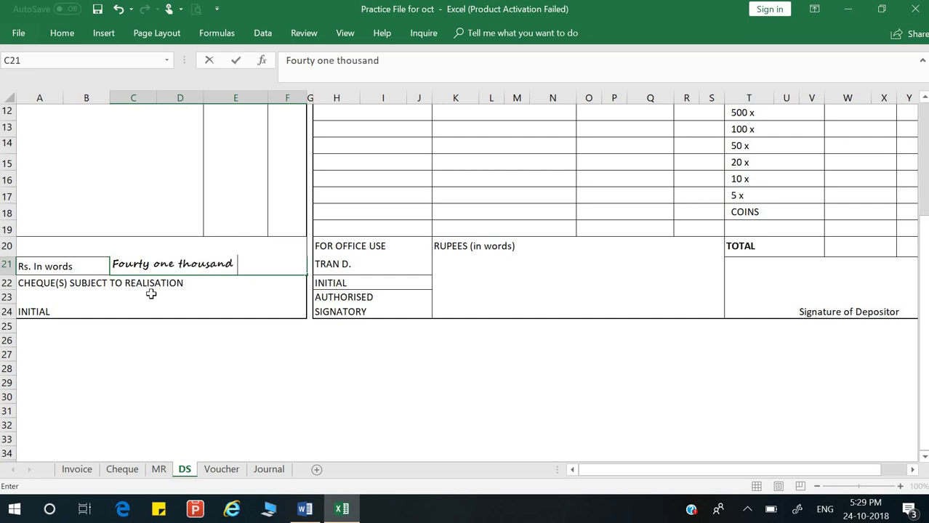
type("one hundred fi")
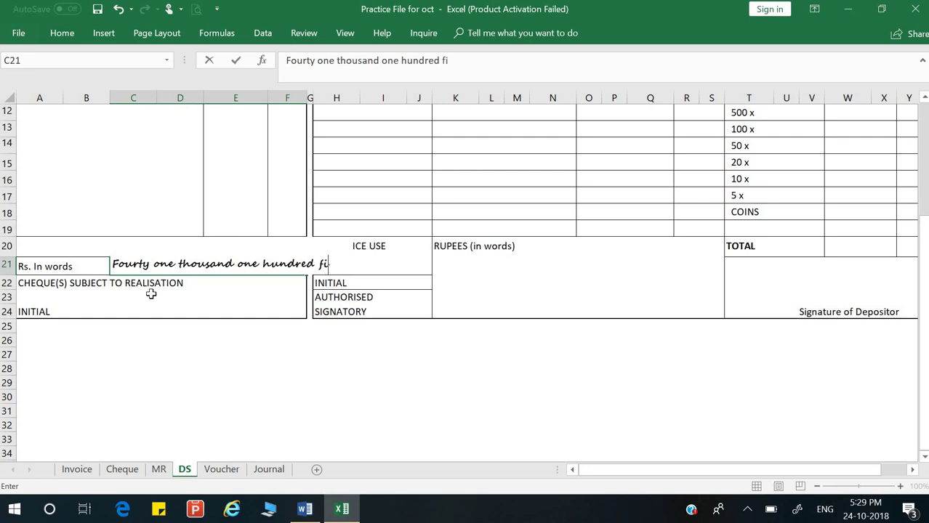
type("fty nine only")
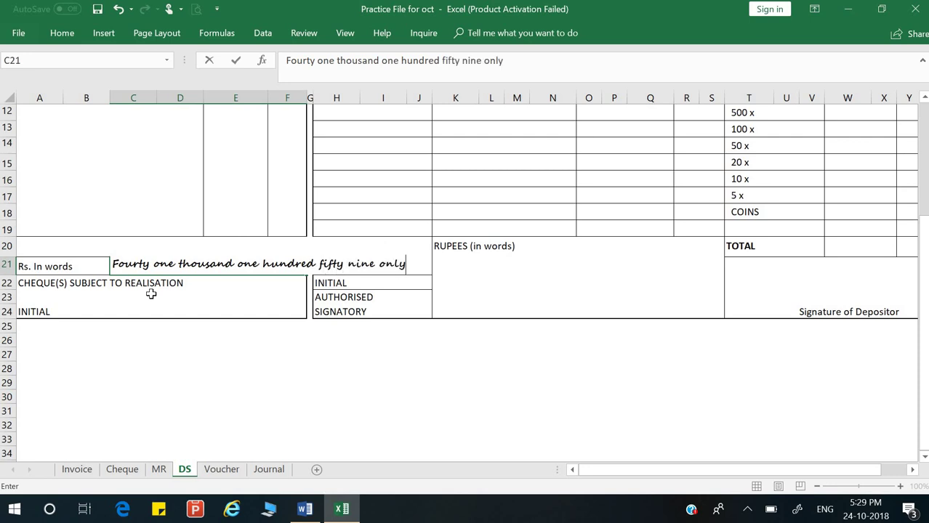
Step: Commit the amount in words 'Fourty one thousand one hundred fifty nine only'
key("Return")
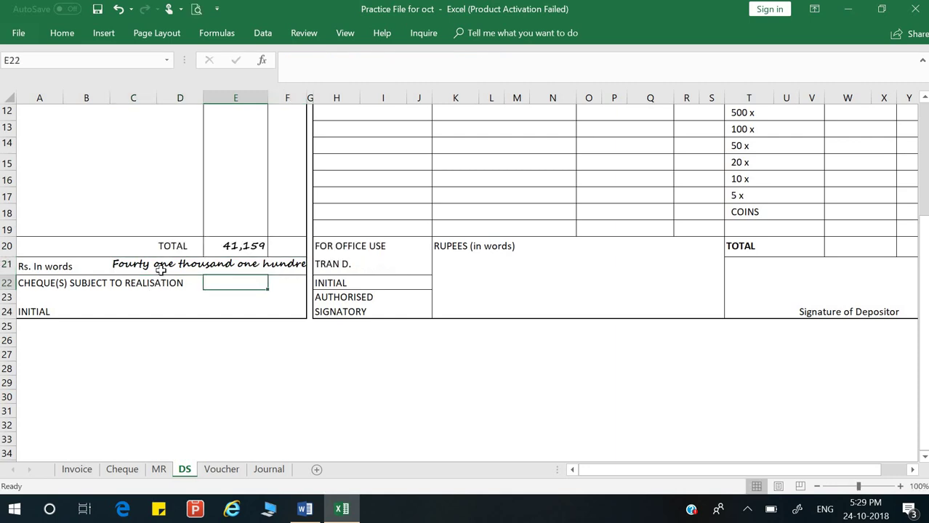
left_click(160, 270)
left_click(102, 268)
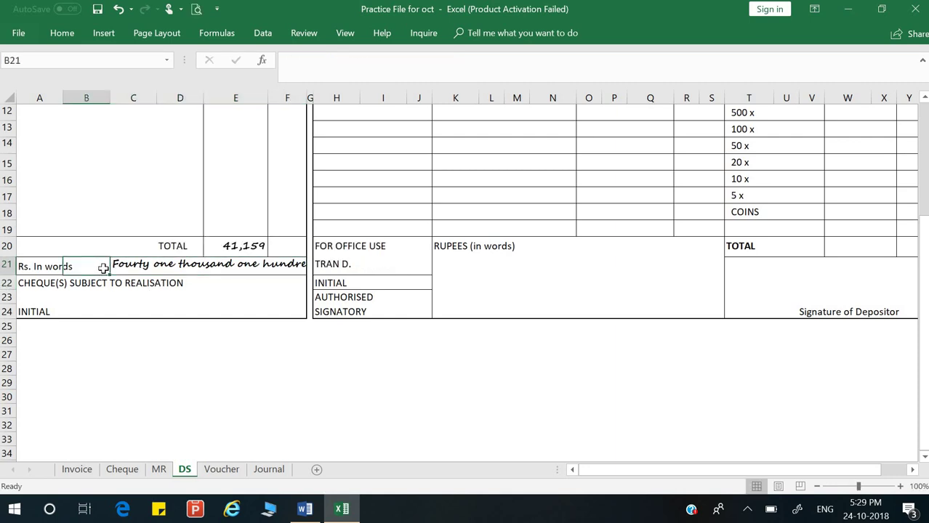
left_click(129, 267)
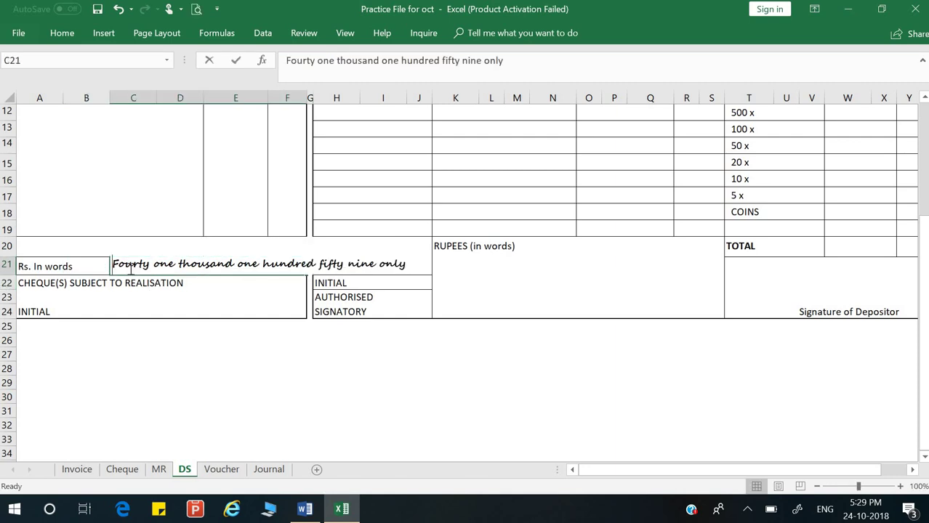
left_click(178, 312)
Step: Resize columns D, E and F so the amount in words displays completely
left_click_drag(306, 98, 399, 99)
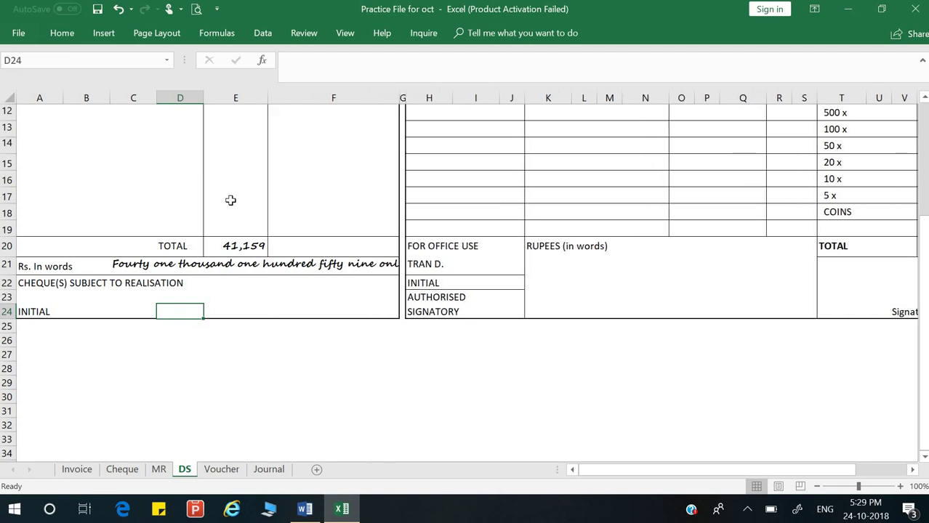
scroll(231, 202, "up", 4)
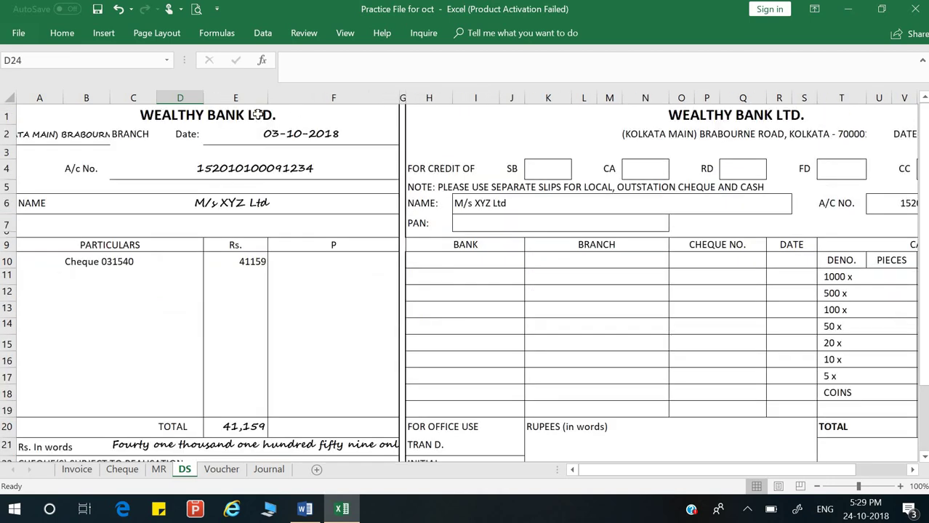
left_click_drag(278, 98, 330, 102)
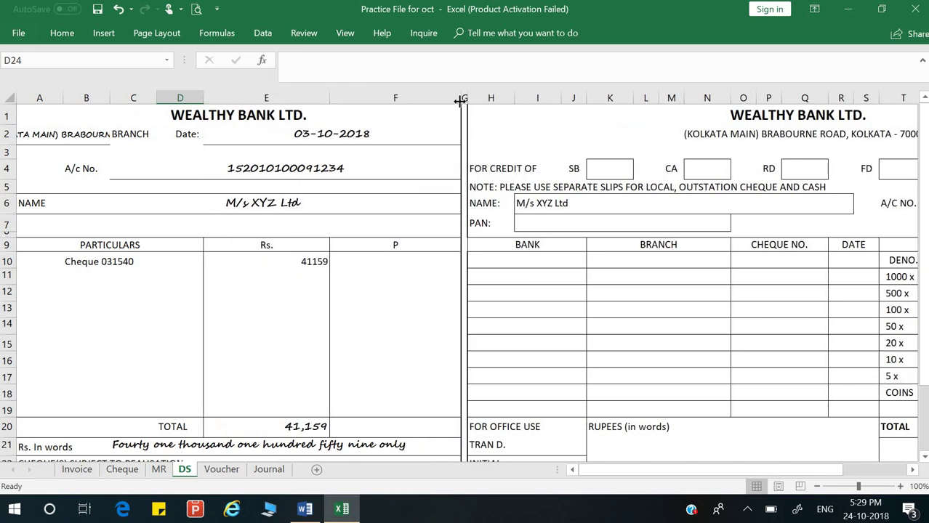
left_click_drag(457, 96, 387, 114)
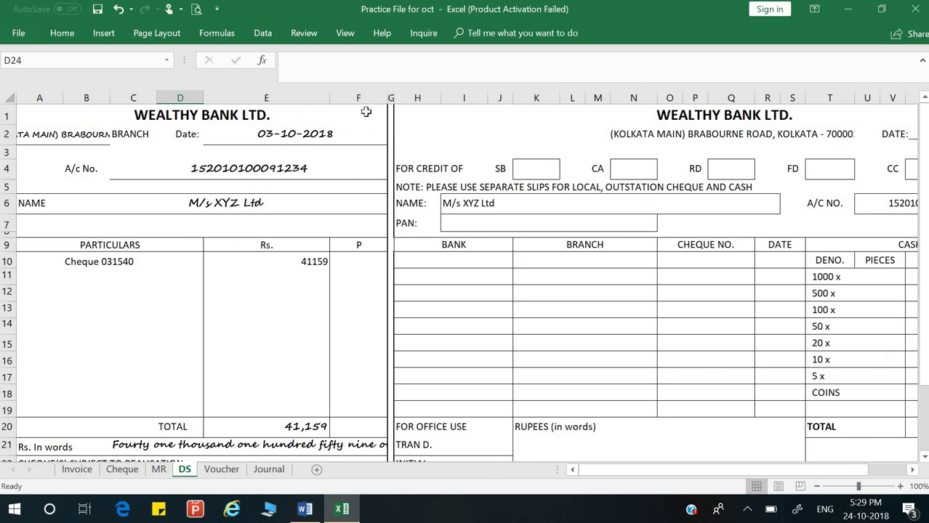
left_click_drag(224, 97, 235, 98)
scroll(236, 90, "down", 3)
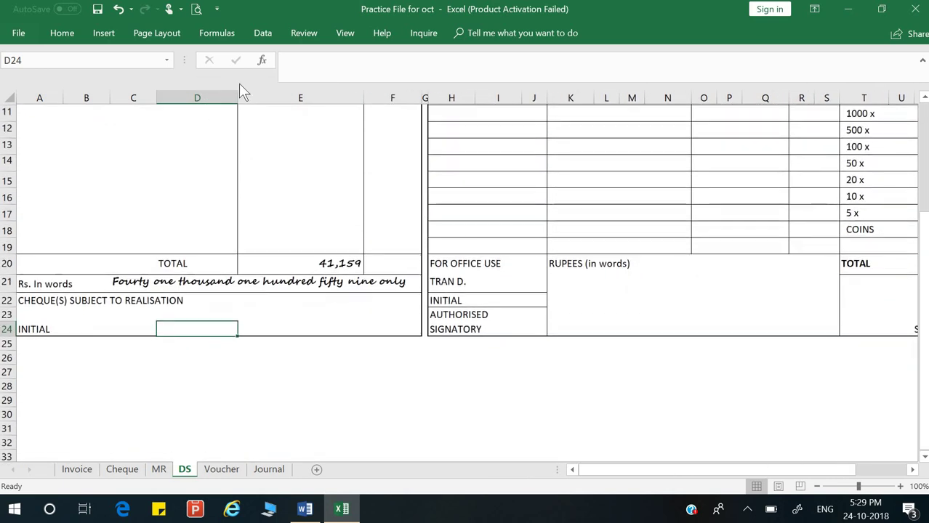
scroll(245, 234, "up", 1)
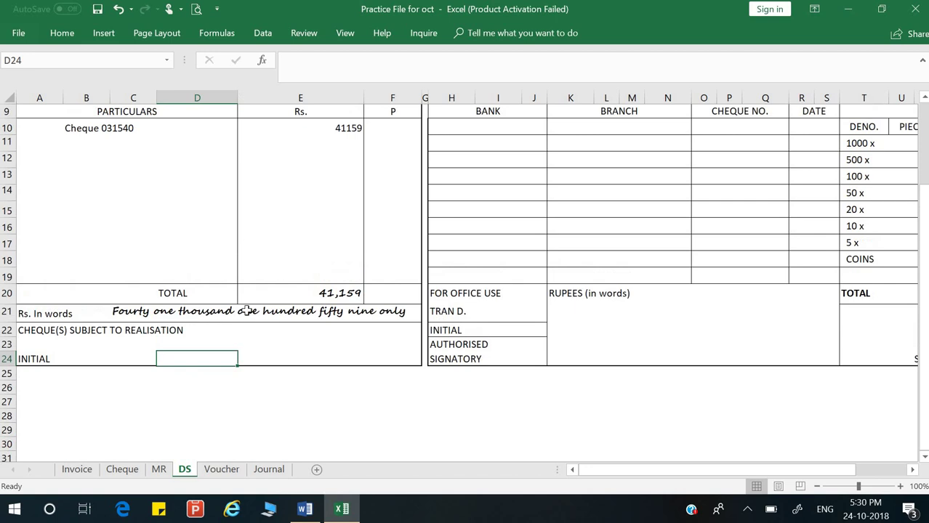
scroll(247, 308, "up", 2)
scroll(247, 310, "up", 1)
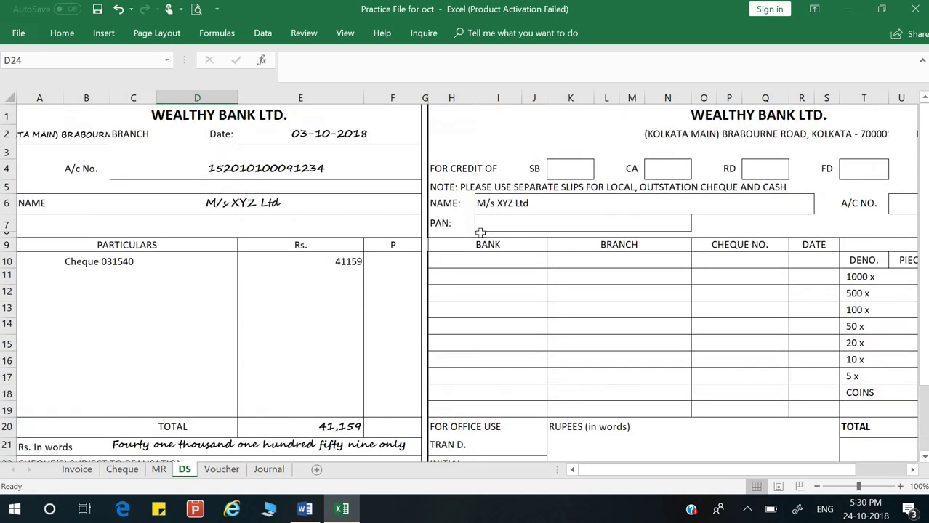
Step: Copy the counterfoil date 03-10-2018 from E2 into the right-hand slip's DATE cell W2
left_click(596, 203)
scroll(596, 203, "right", 2)
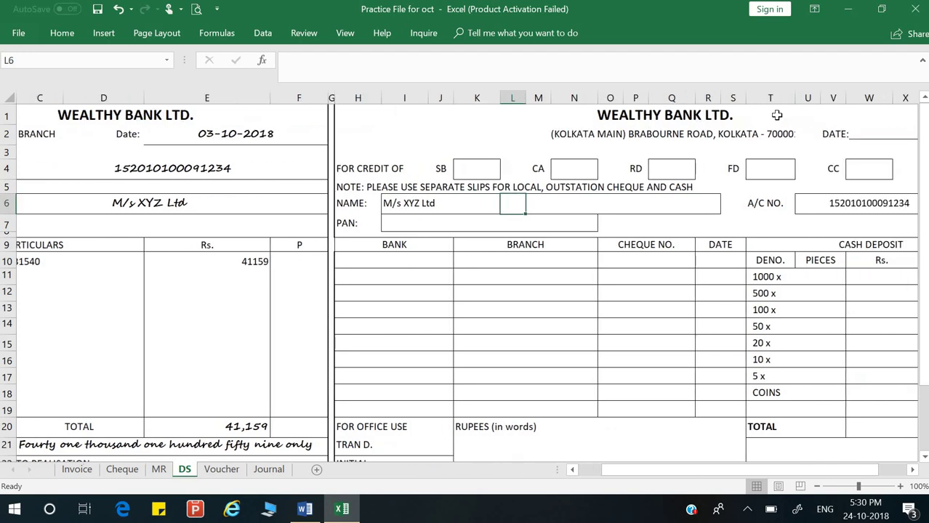
left_click(860, 134)
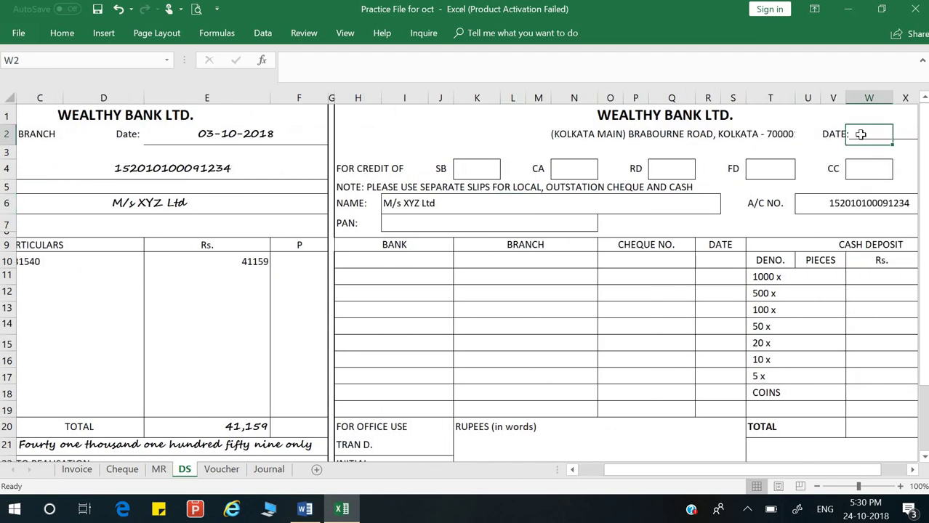
double_click(227, 134)
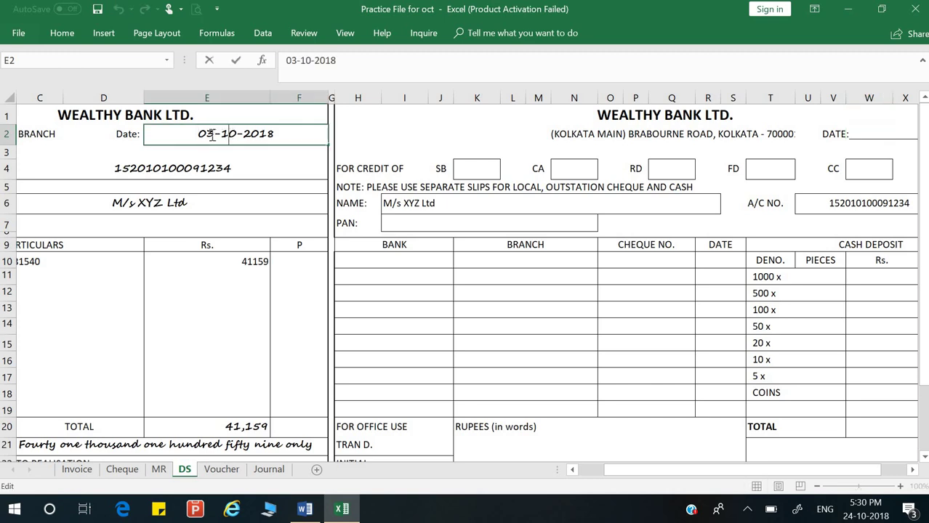
left_click_drag(202, 134, 329, 133)
key("ctrl+c")
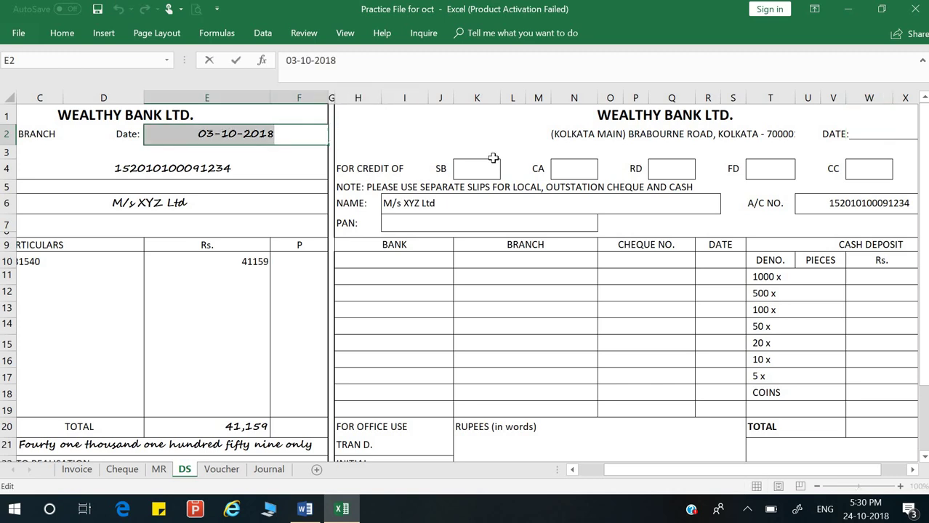
double_click(869, 133)
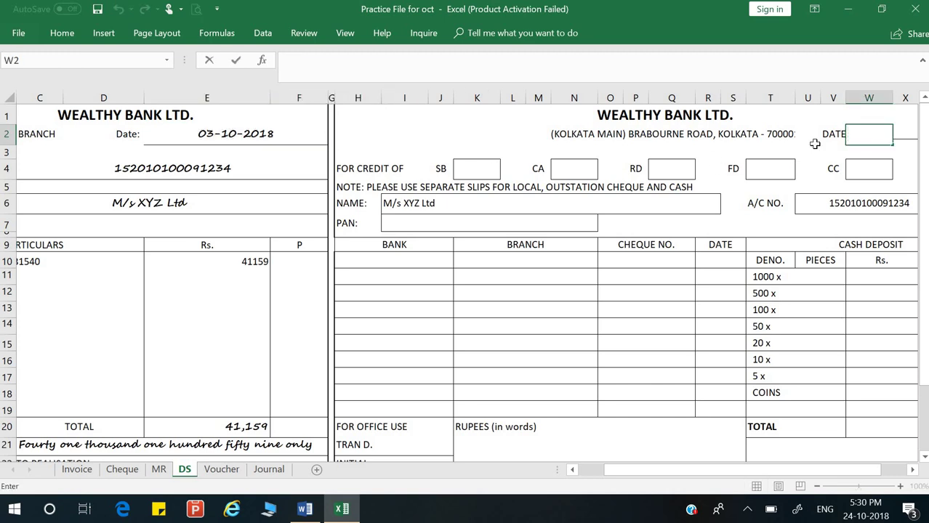
key("ctrl+v")
key("Return")
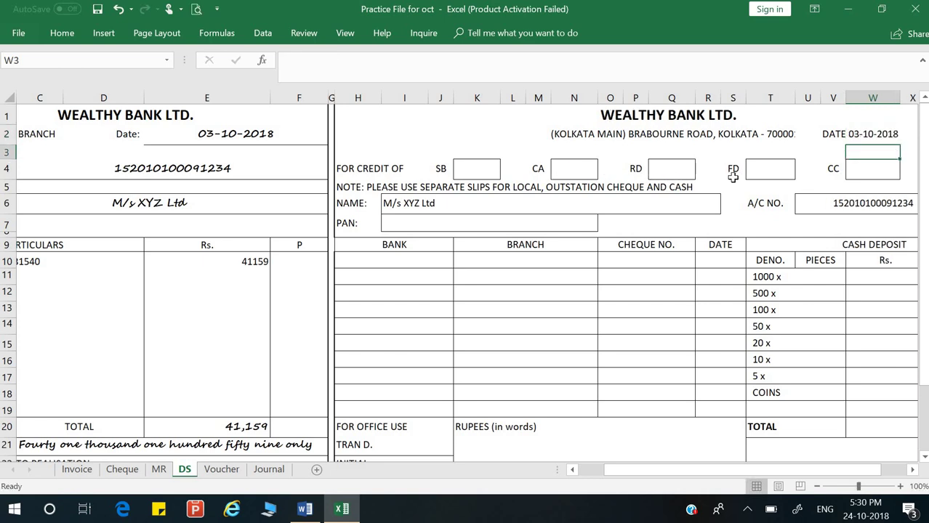
left_click(847, 169)
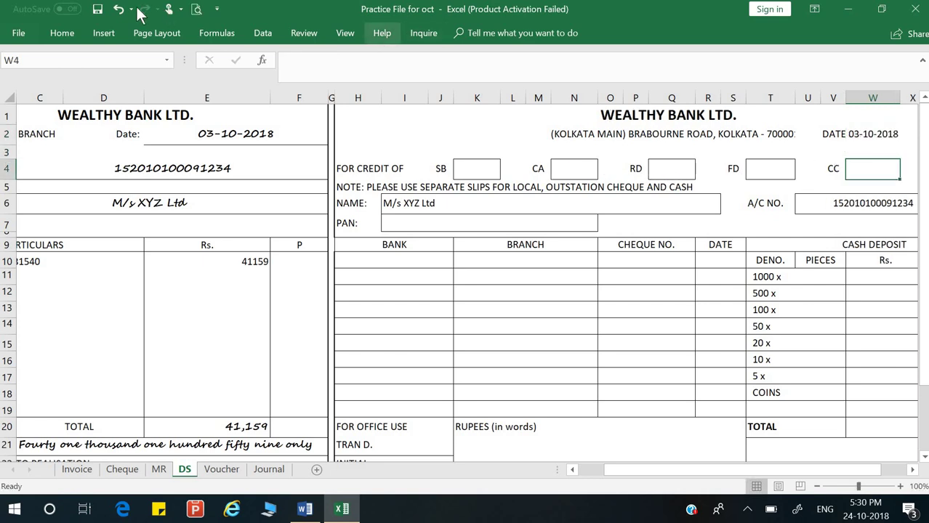
Step: Insert a check mark (✓) from the Symbol dialog's recently used symbols into the CC box
left_click(109, 33)
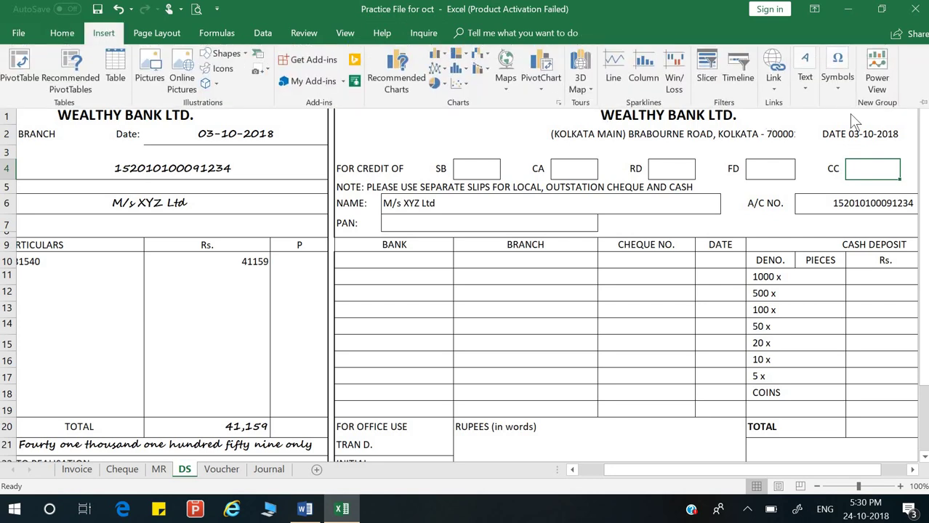
left_click(842, 90)
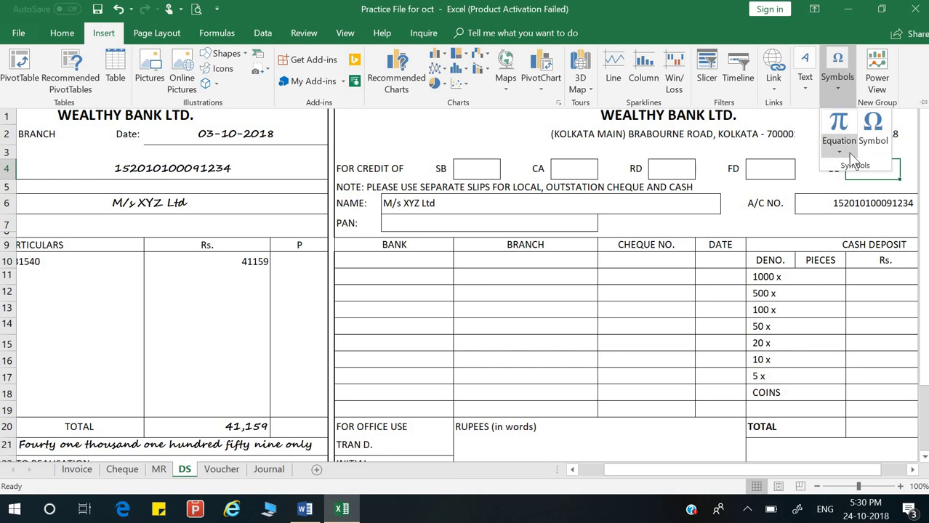
left_click(872, 131)
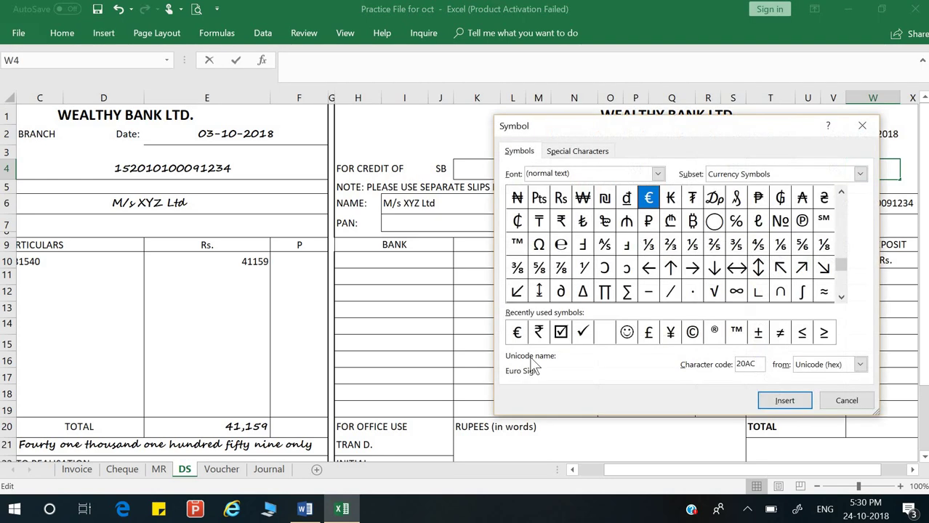
left_click(580, 332)
left_click(796, 406)
left_click(842, 402)
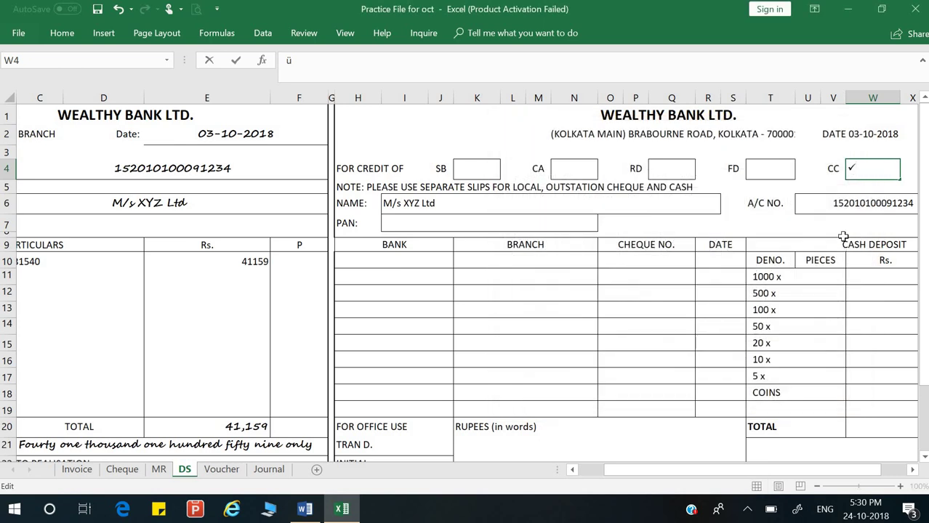
left_click(832, 267)
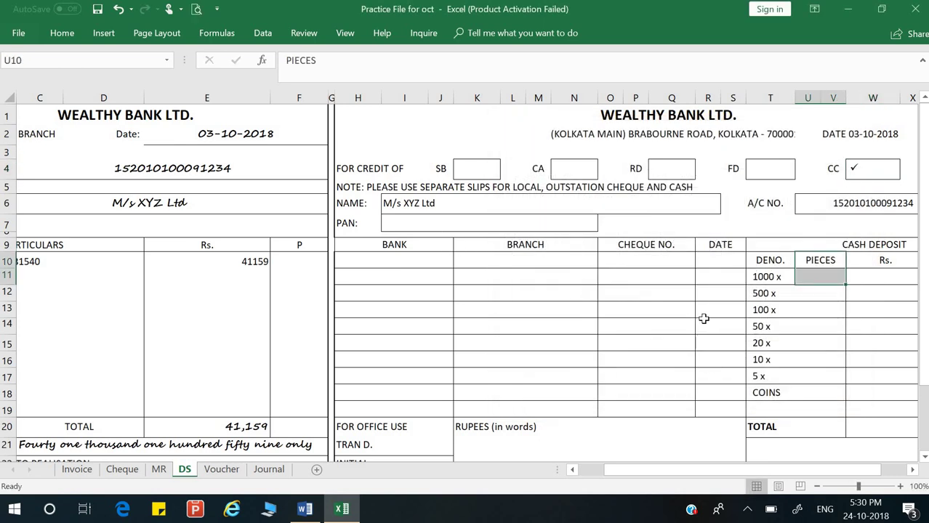
key("Right")
key("Right")
key("Right")
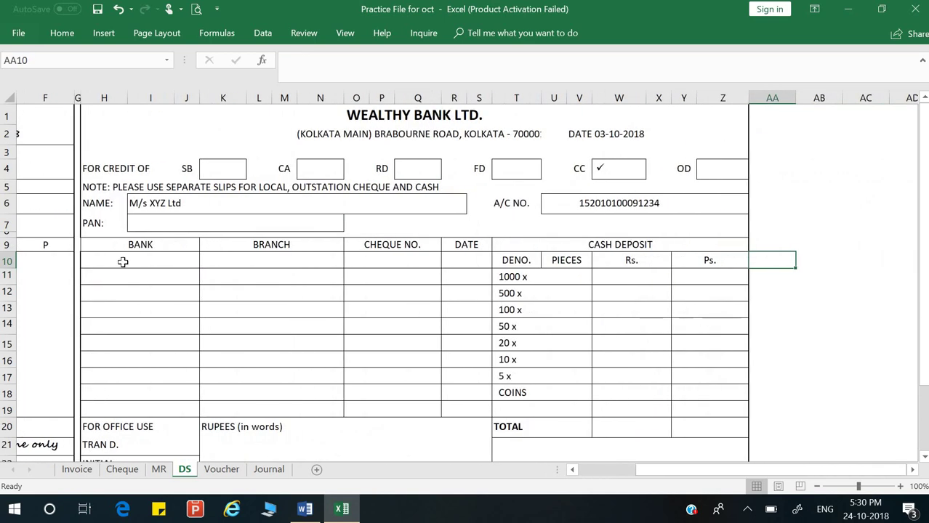
Step: Enter 'Wealthy Bank' in the slip's BANK cell H10
left_click(123, 262)
type("Wea")
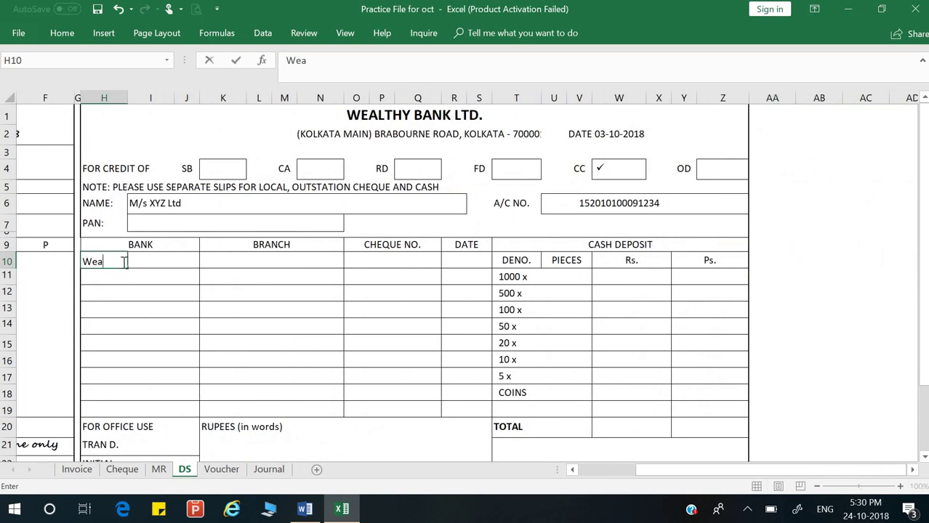
type("lthy Bank")
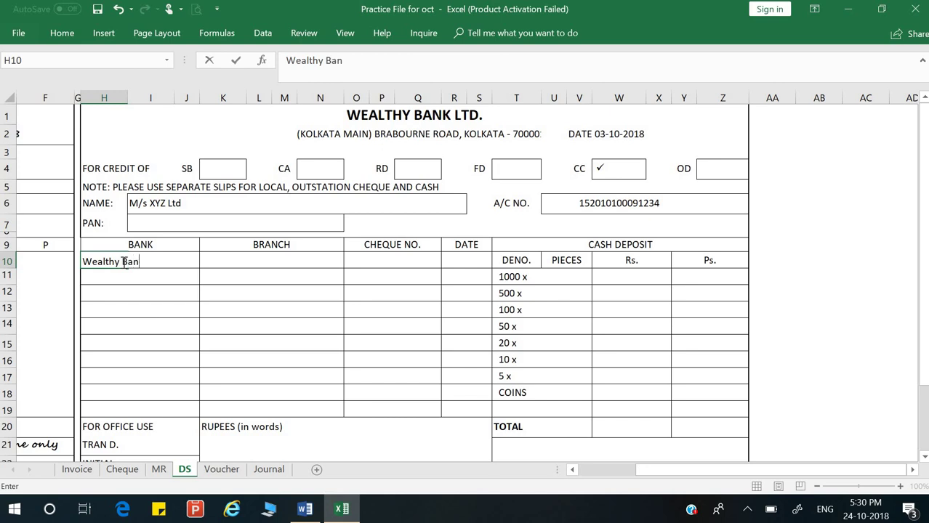
key("Return")
key("Up")
key("Right")
key("Right")
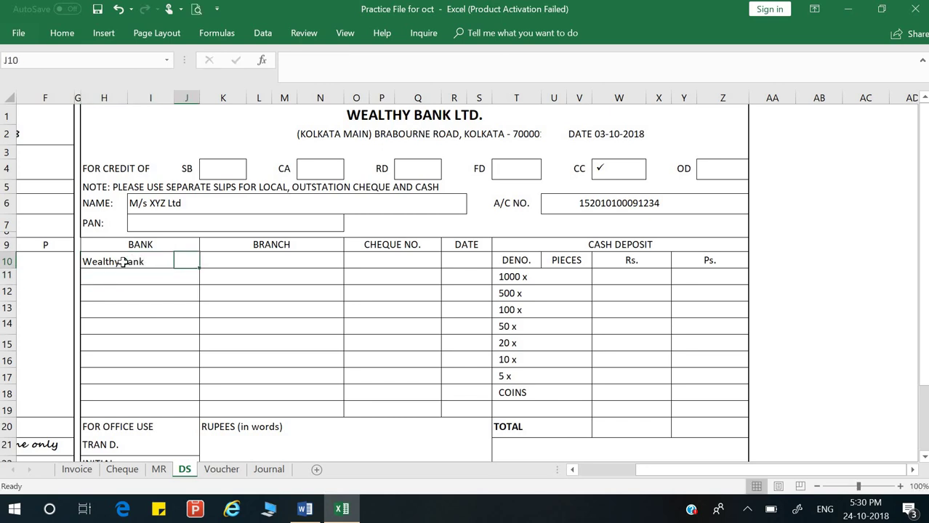
Step: Copy the branch name cell B3 from the Cheque sheet for the BRANCH entry
left_click(129, 468)
left_click(45, 144)
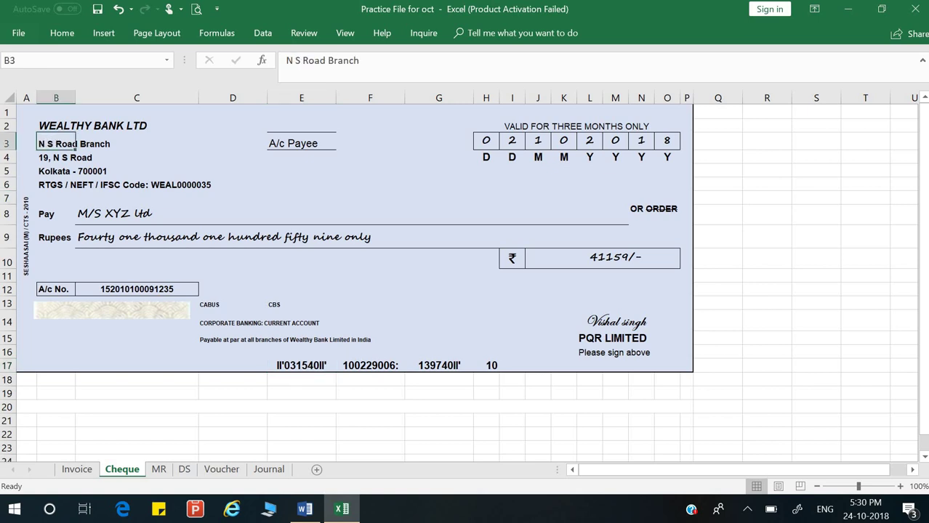
key("ctrl+c")
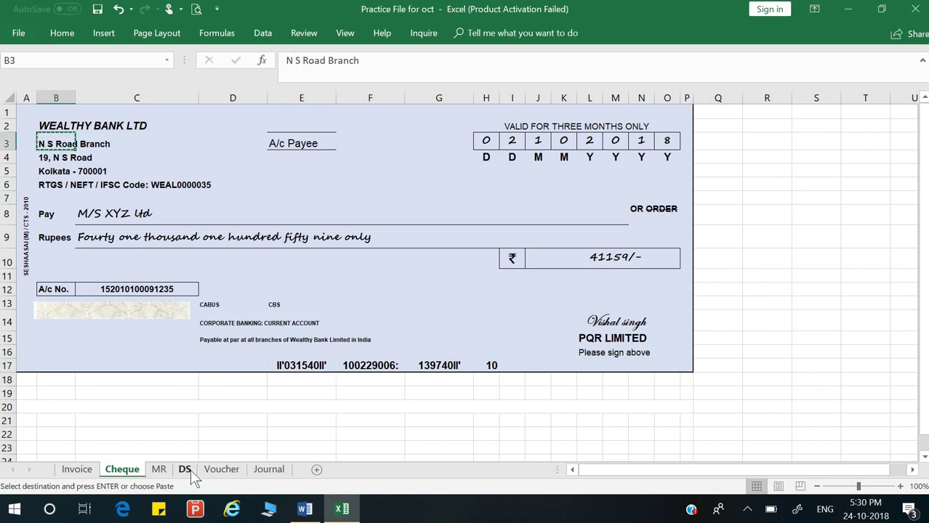
left_click(184, 469)
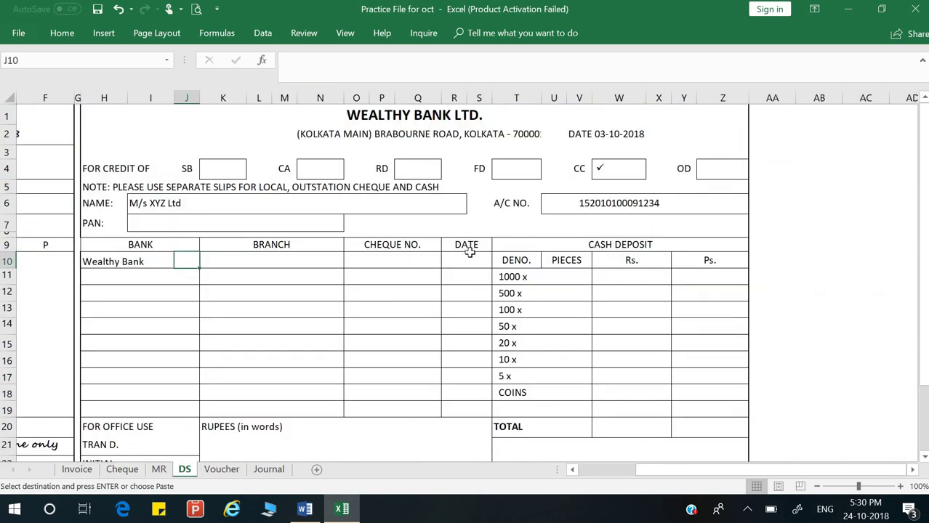
double_click(239, 262)
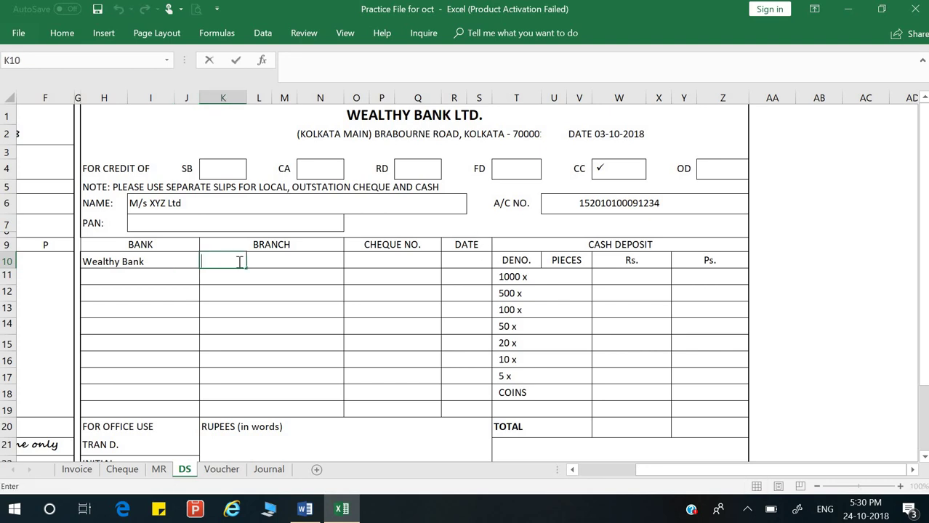
key("Return")
left_click(238, 261)
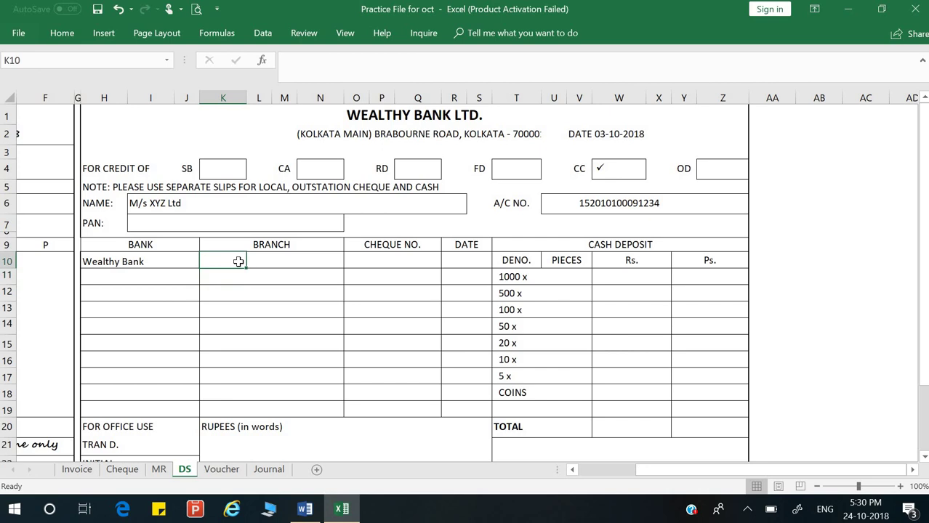
Step: Paste 'N S Road Branch' from the cheque into the slip's BRANCH cell K10
left_click(122, 470)
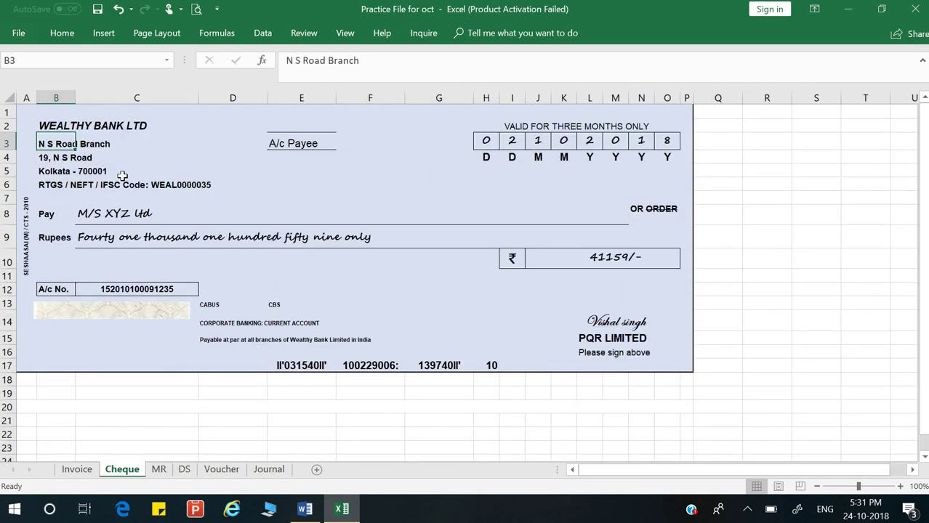
left_click(83, 154)
double_click(42, 143)
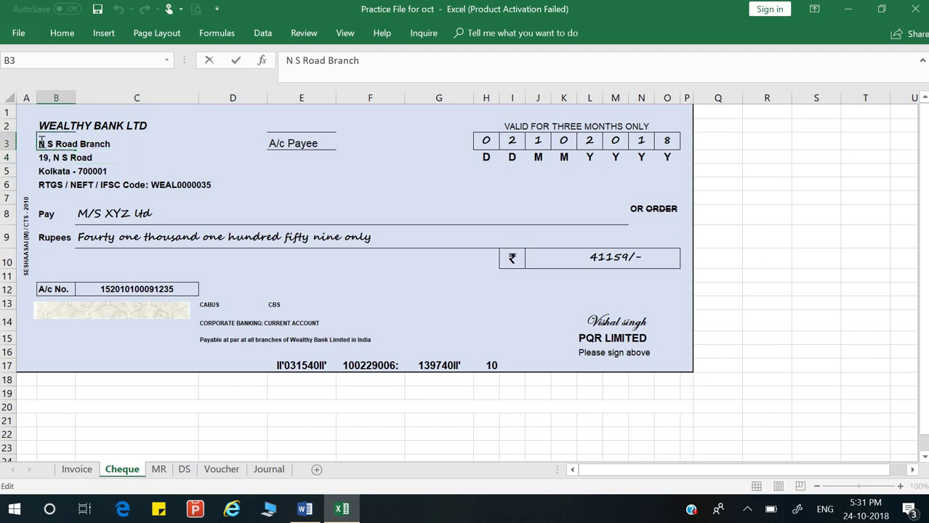
left_click_drag(39, 143, 111, 143)
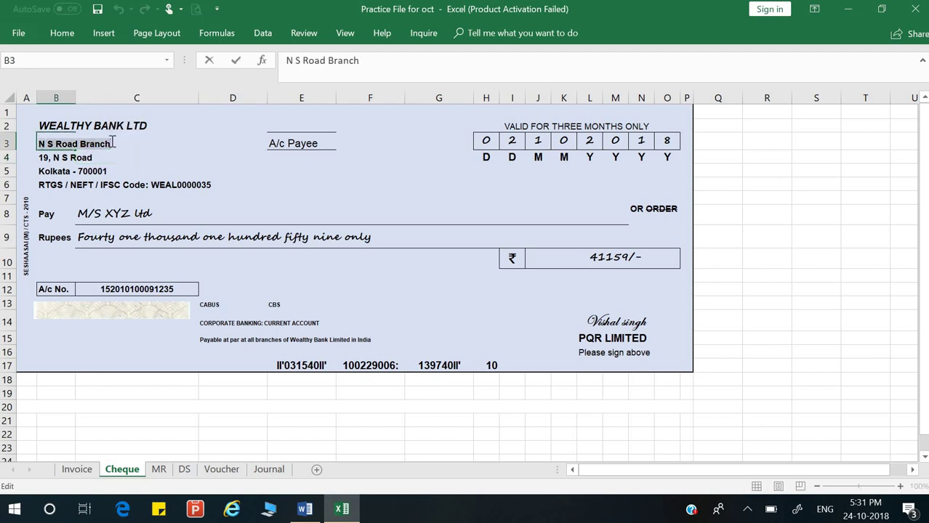
left_click(141, 255)
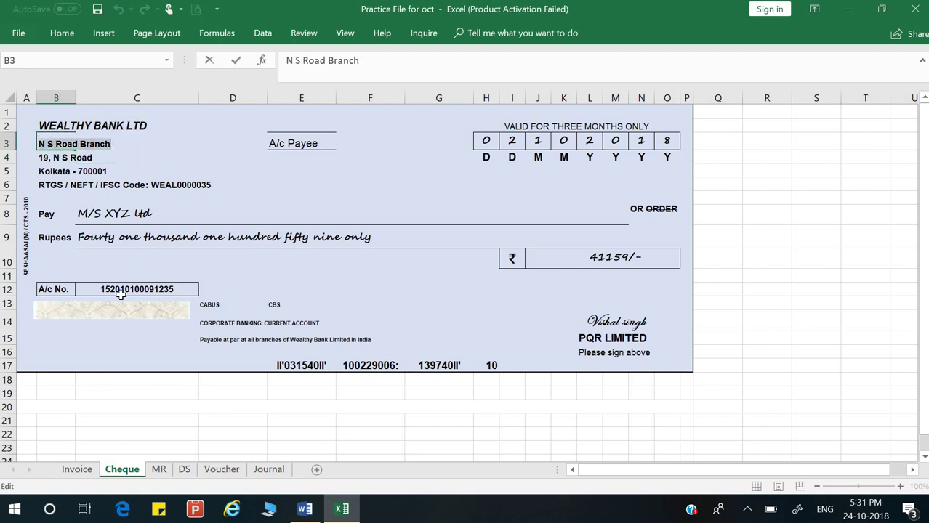
left_click(185, 470)
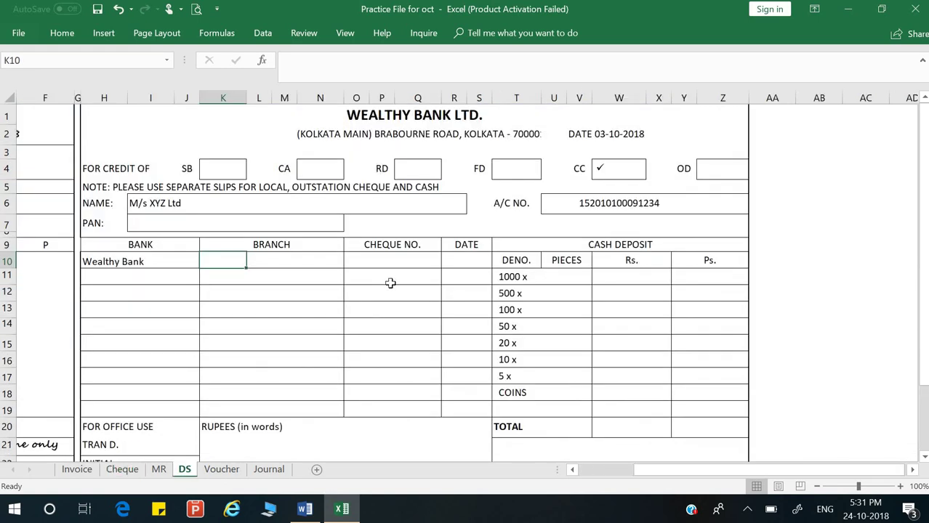
left_click(301, 260)
double_click(229, 258)
key("ctrl+v")
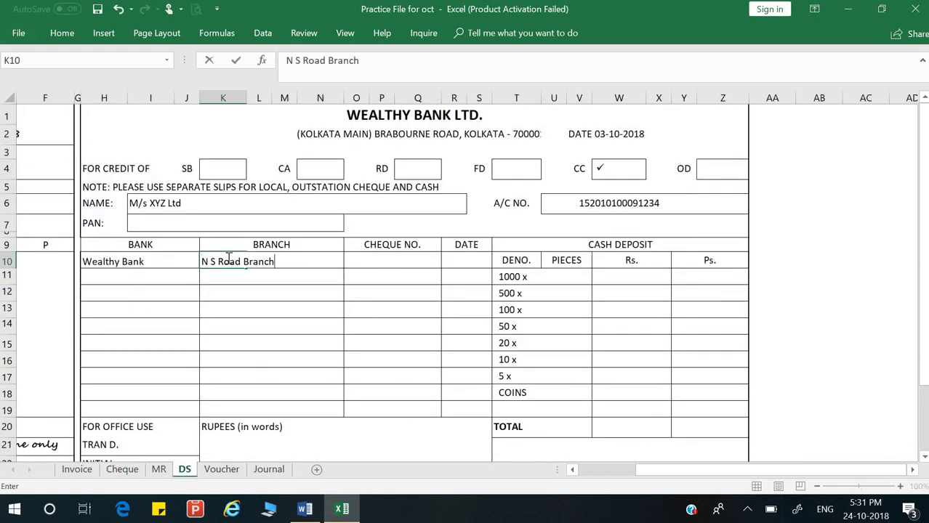
key("Return")
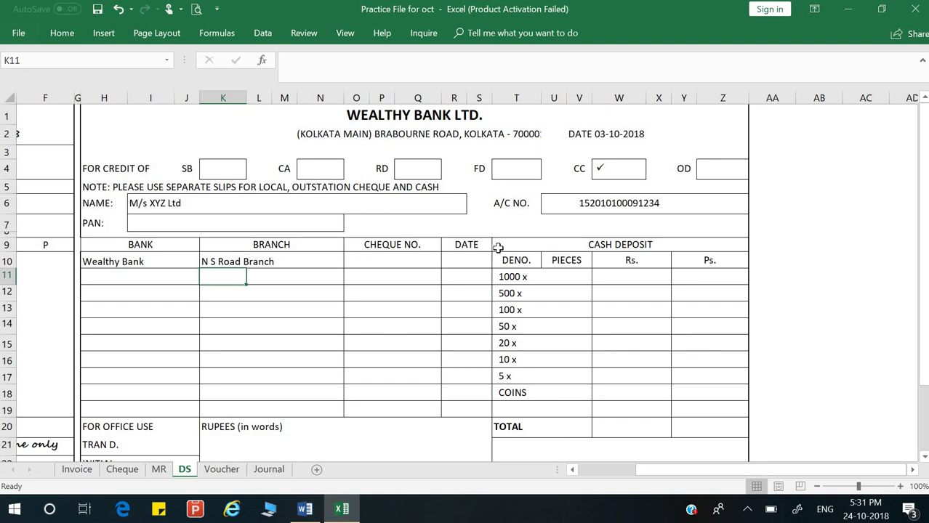
Step: Select cheque number 031540 in the Cheque sheet's code line E17, then go to the Voucher sheet
left_click(391, 264)
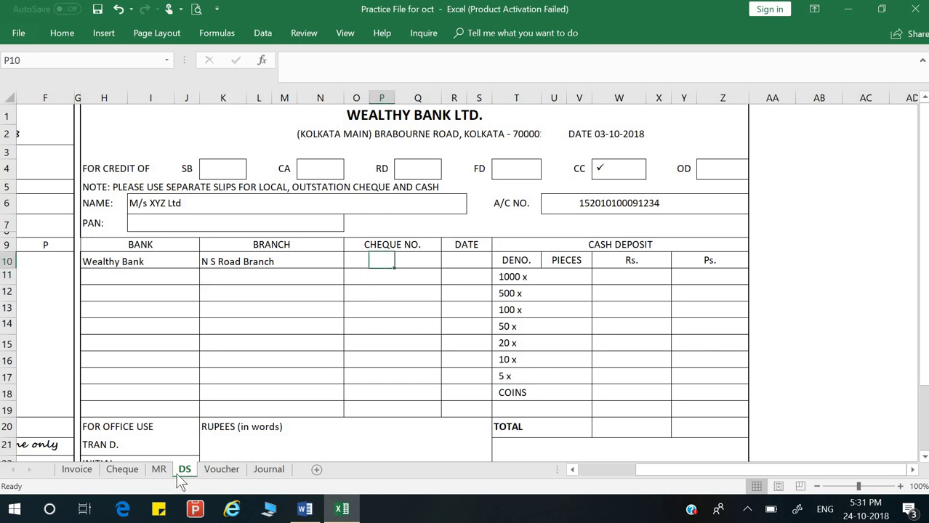
left_click(133, 470)
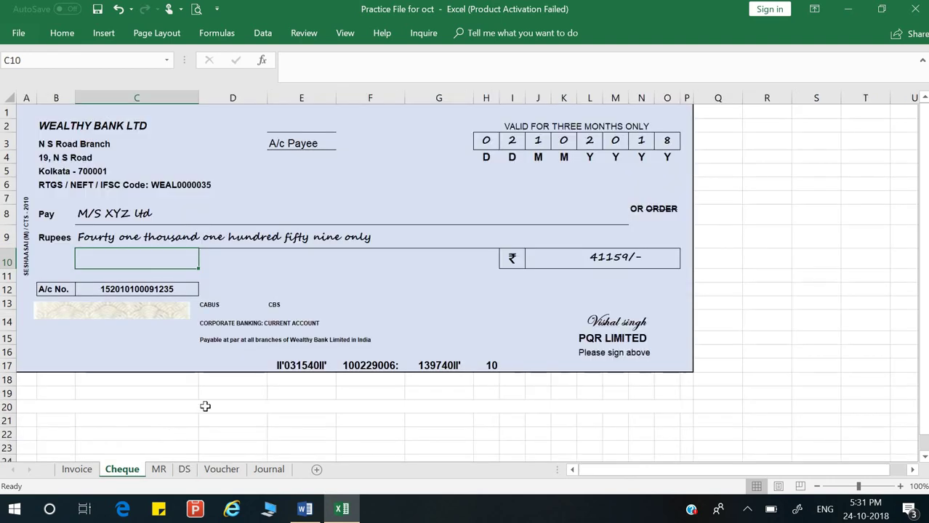
double_click(289, 366)
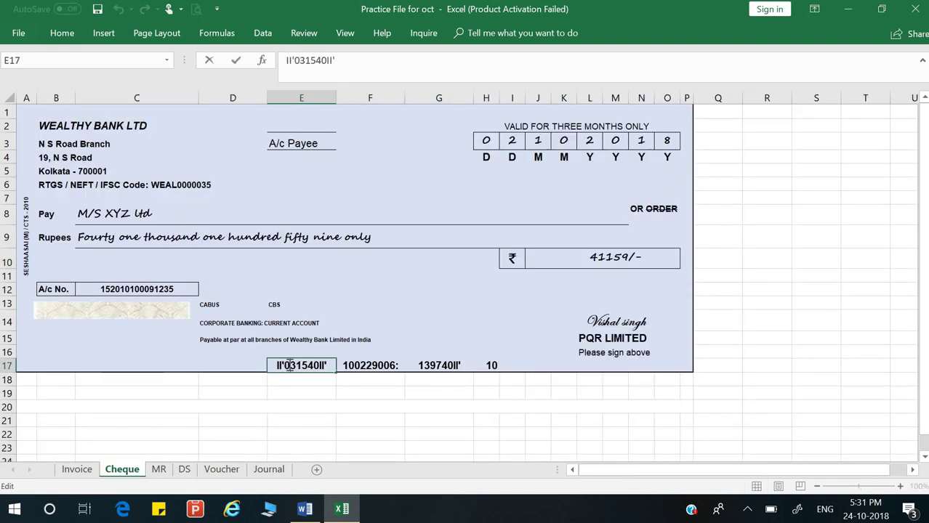
left_click(285, 406)
double_click(286, 365)
left_click_drag(278, 365, 323, 366)
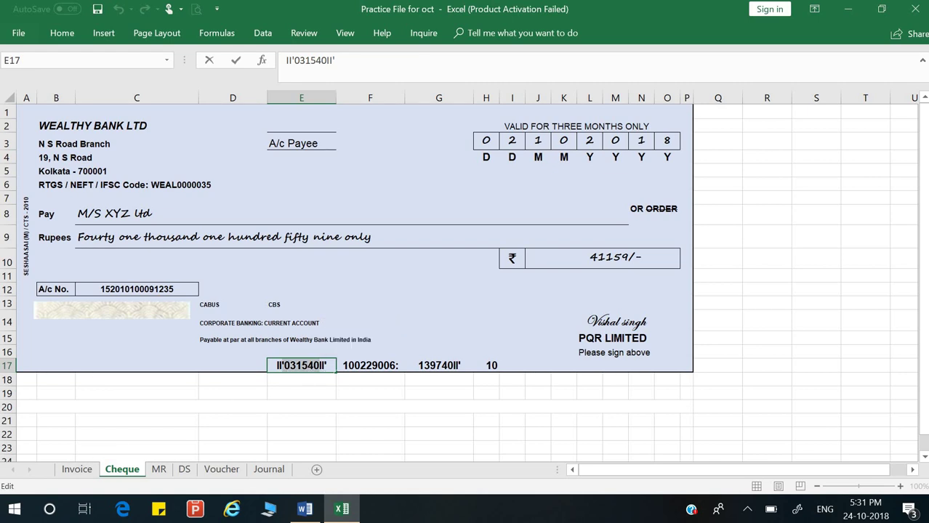
left_click(227, 469)
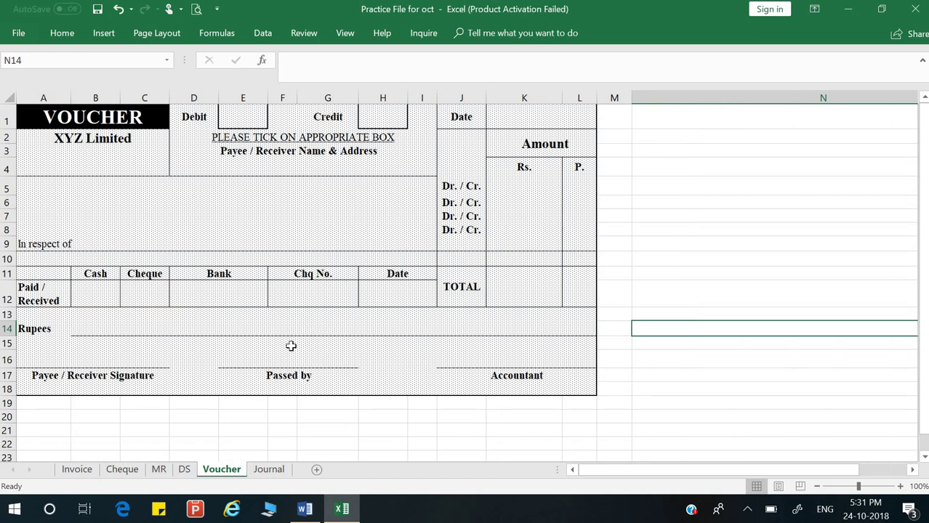
Step: On the DS sheet, paste the cheque number under CHEQUE NO. and enter the date 02/10/2018
left_click(185, 469)
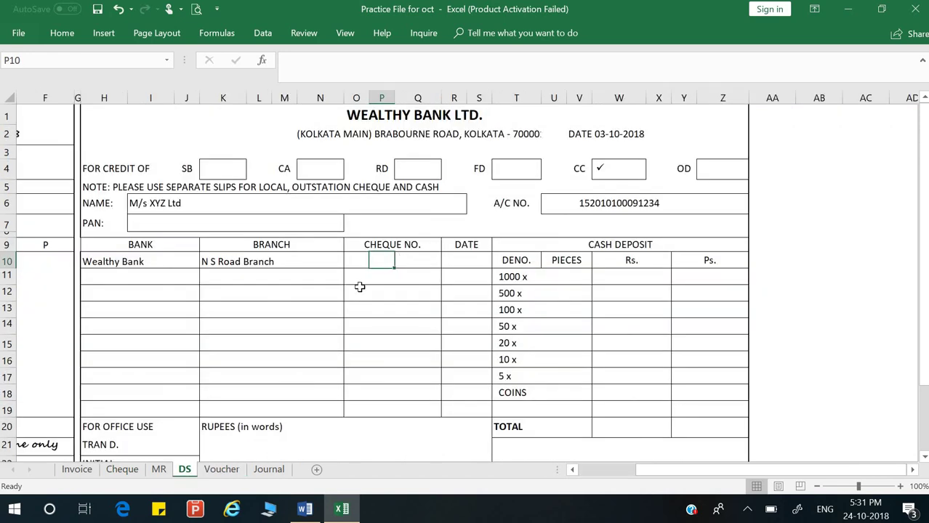
key("ctrl+v")
key("Return")
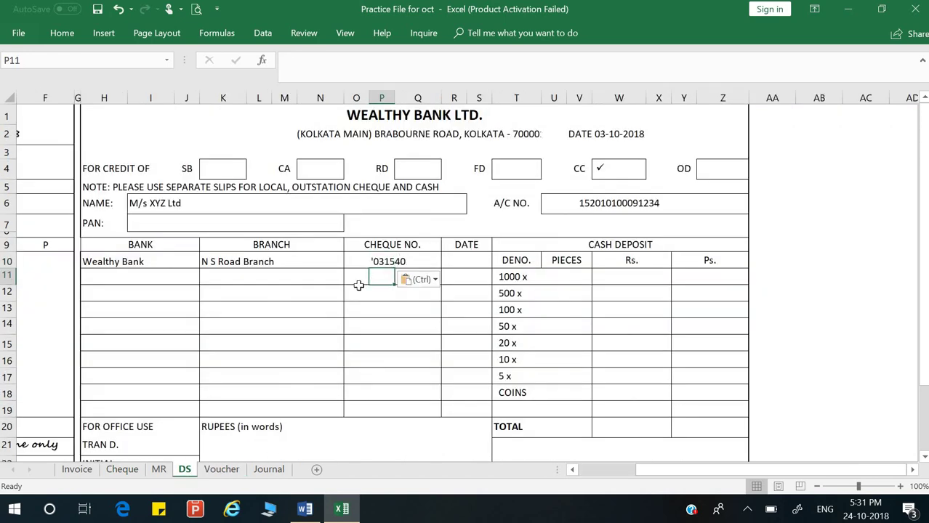
left_click(457, 261)
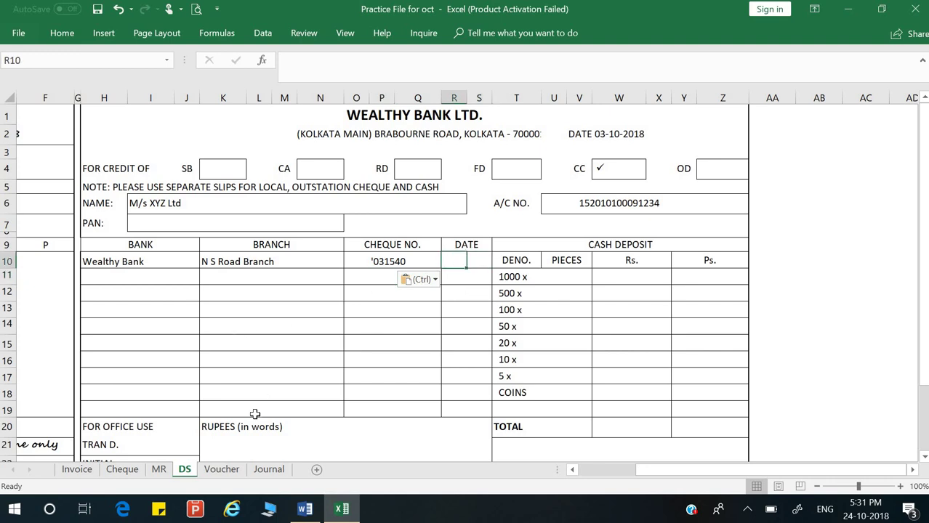
type("02/10/")
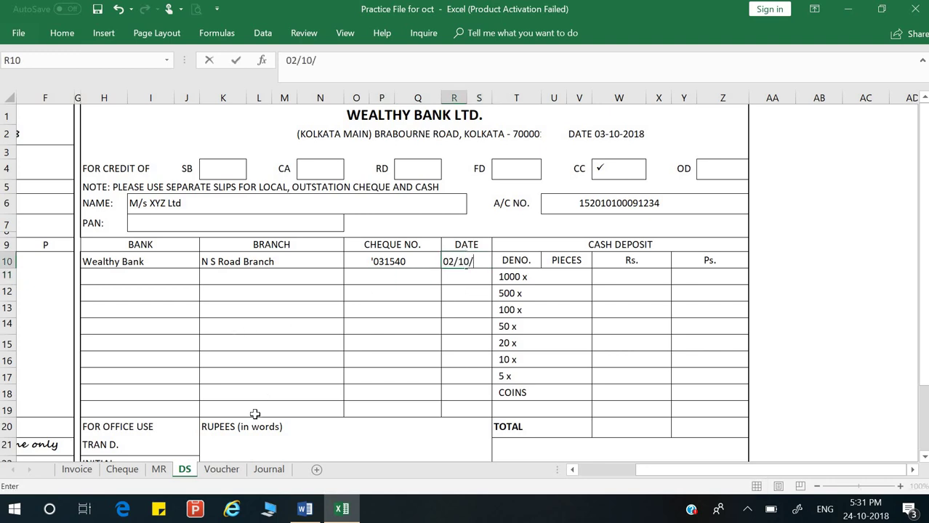
type("2018")
key("Return")
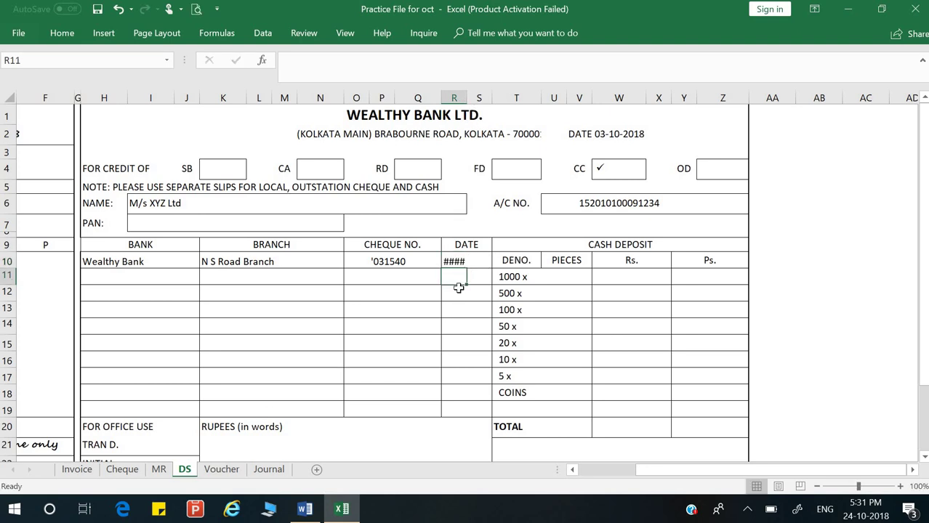
Step: Merge the two DATE cells and widen the column so 02-10-2018 displays fully
left_click_drag(464, 261, 479, 262)
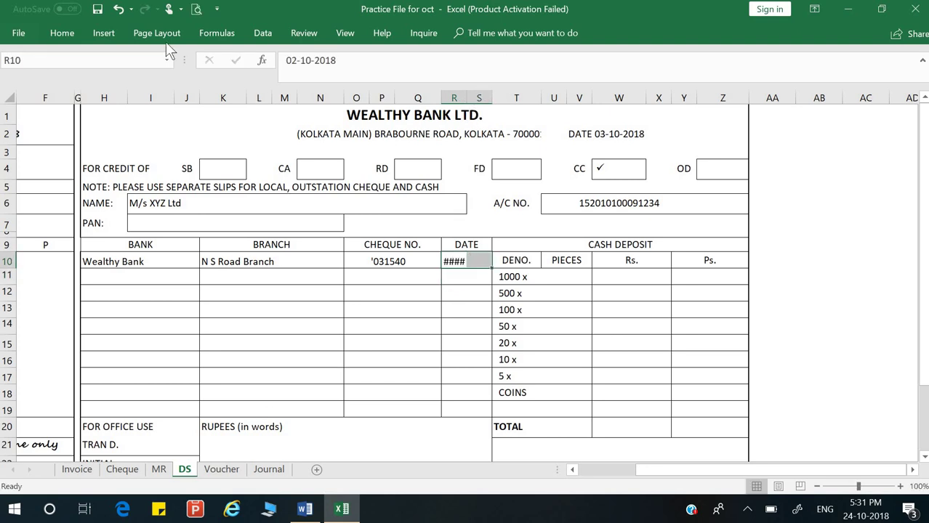
left_click(63, 29)
left_click(342, 81)
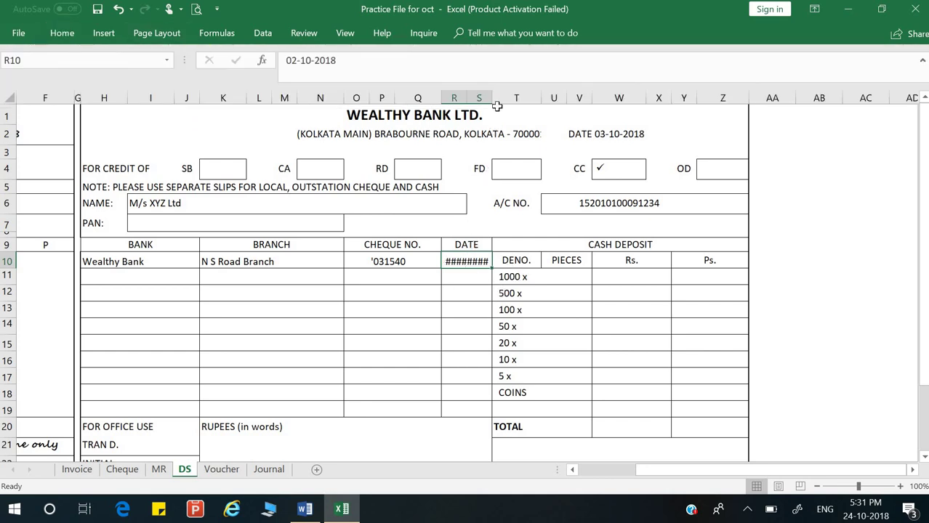
left_click_drag(497, 96, 503, 96)
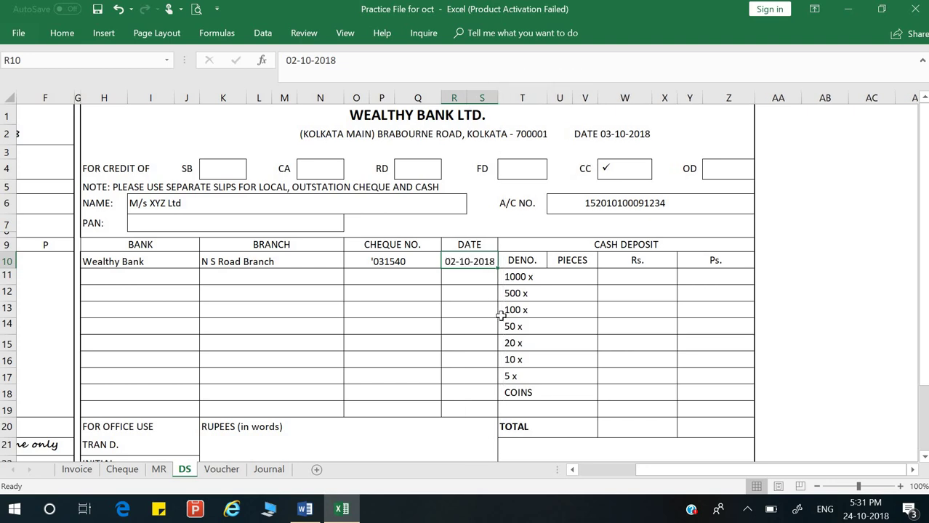
Step: Undo an accidental change on the slip and locate the counterfoil's amount-in-words cell
left_click(565, 292)
left_click(628, 273)
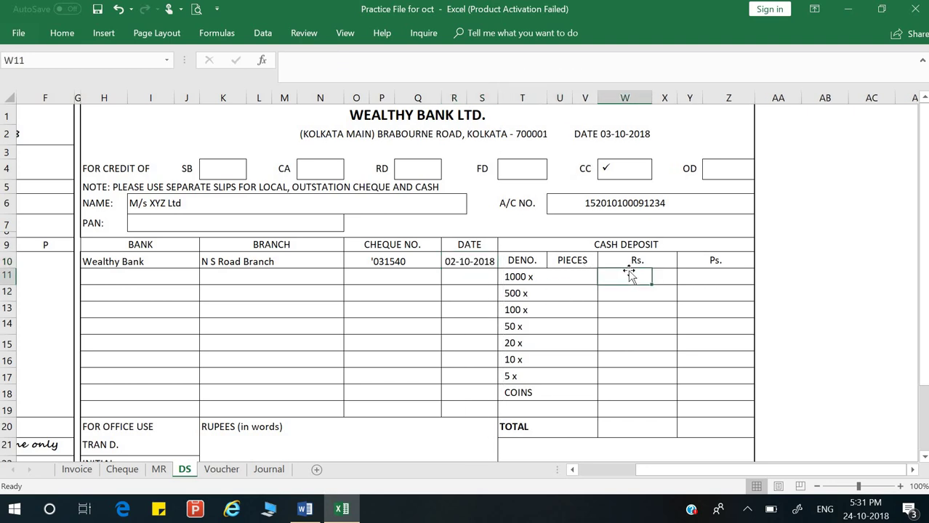
scroll(546, 311, "down", 2)
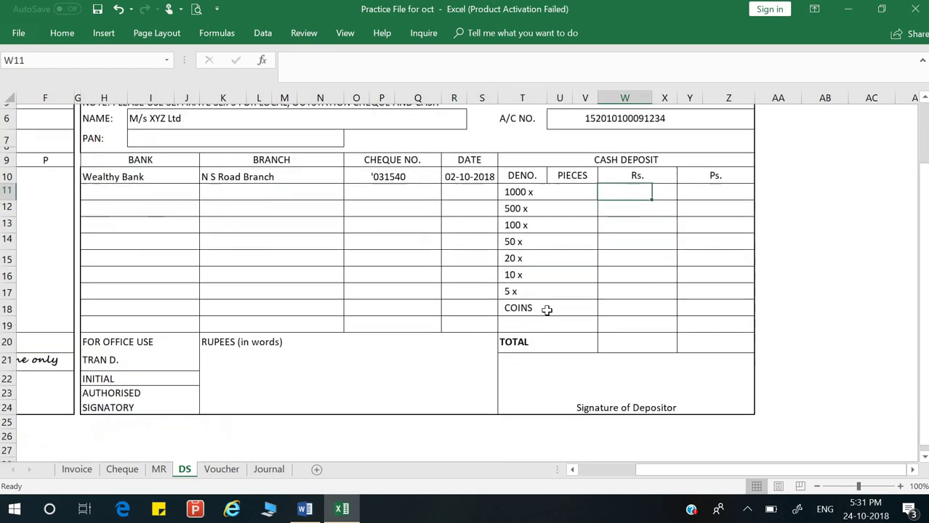
key("ctrl+z")
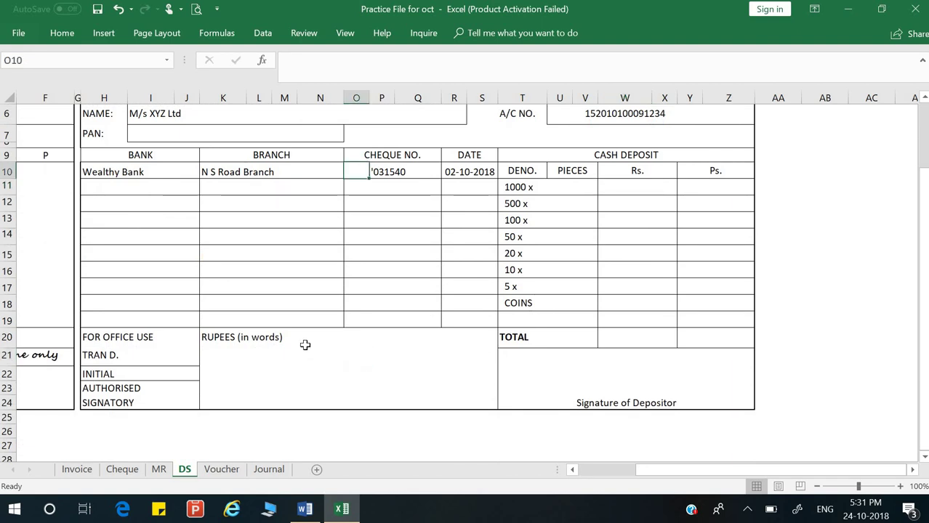
left_click(305, 341)
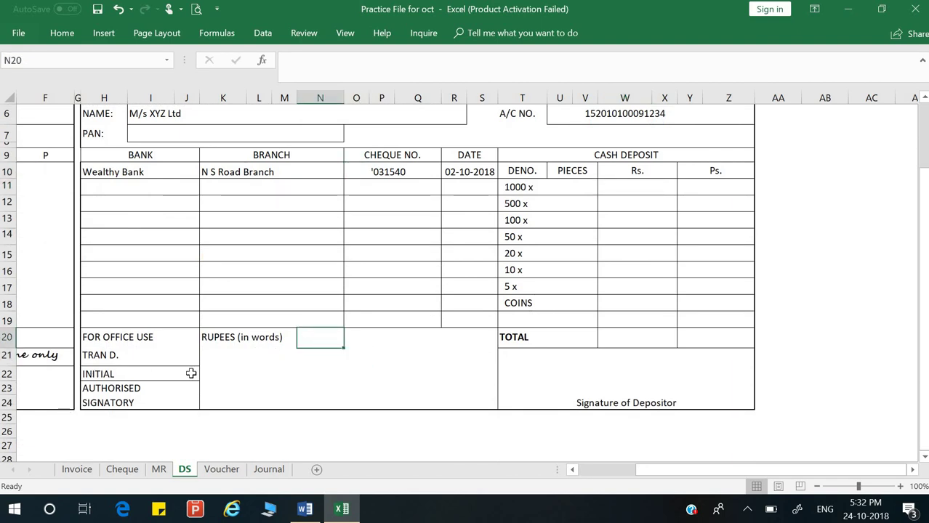
left_click(213, 362)
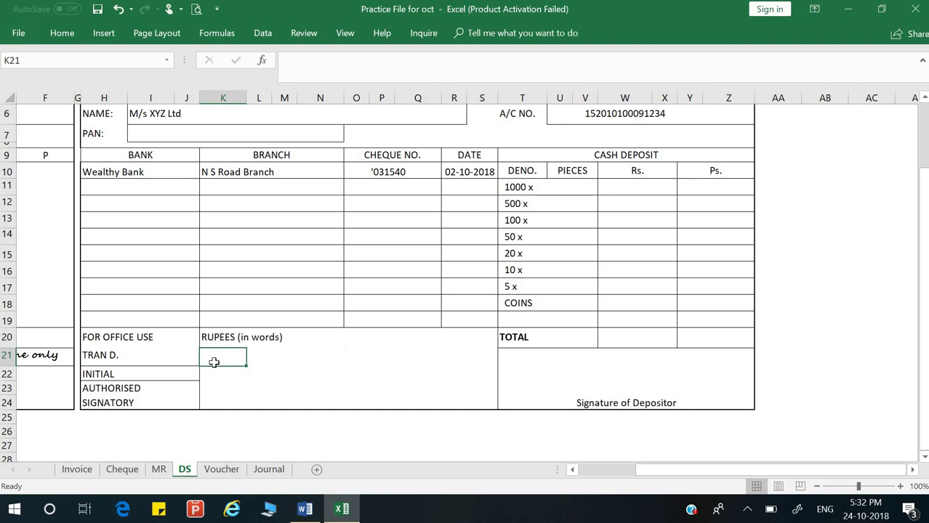
left_click(54, 356)
key("Left")
key("Left")
key("Right")
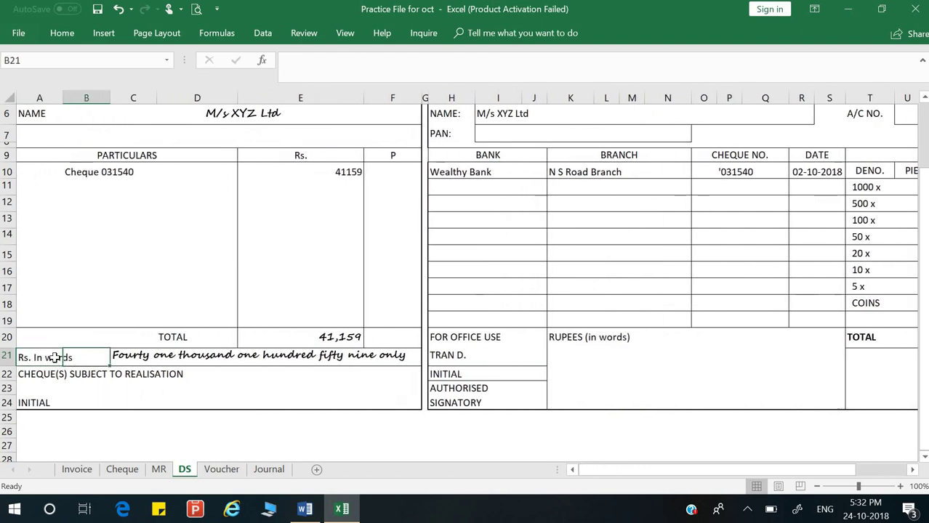
key("Right")
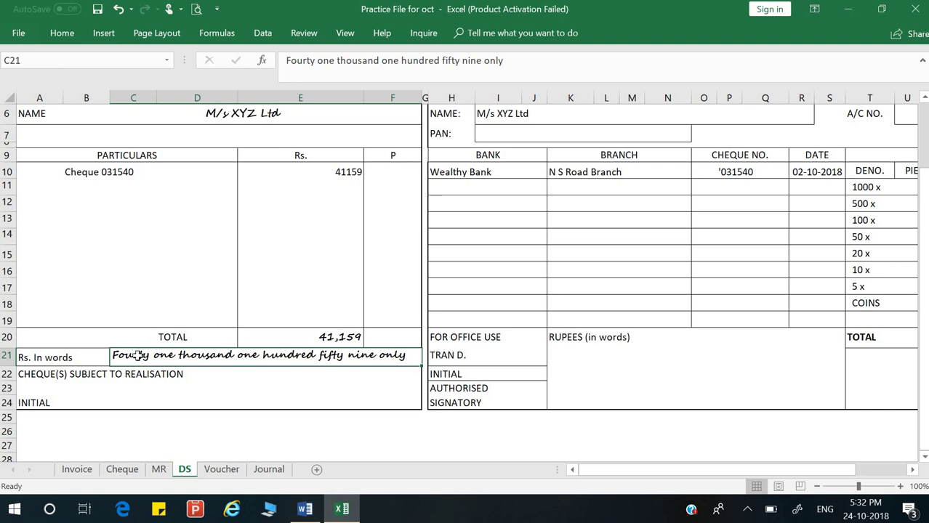
Step: Copy 'Fourty one thousand one hundred fifty nine only' into the slip's RUPEES (in words) box
double_click(138, 356)
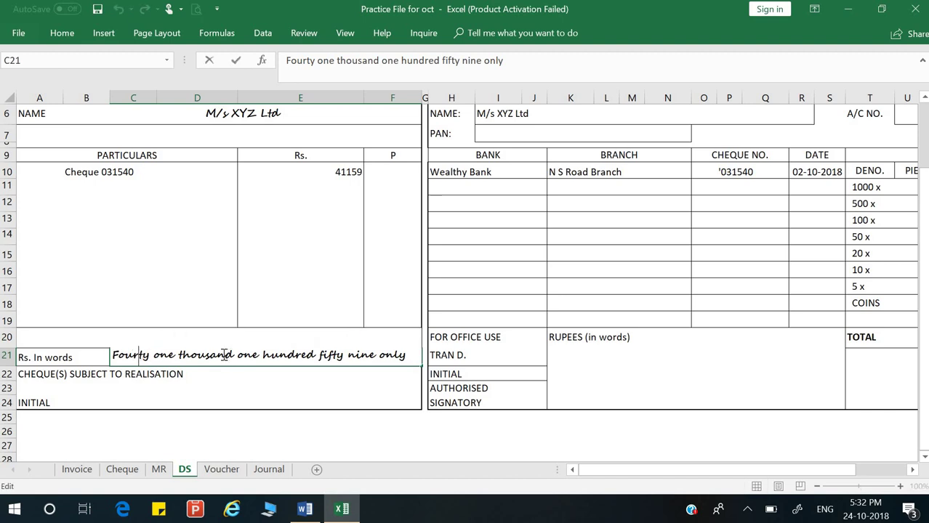
left_click_drag(406, 355, 84, 349)
key("ctrl+c")
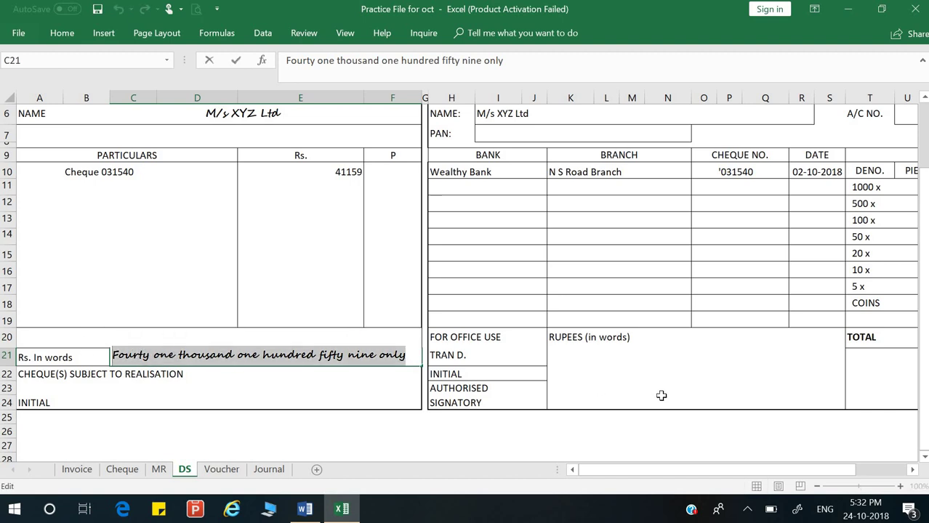
left_click(557, 362)
key("ctrl+v")
left_click(408, 436)
left_click(693, 374)
key("Right")
key("Right")
key("Right")
key("Right")
key("Right")
key("Right")
key("Right")
key("Right")
key("Right")
key("Right")
key("Right")
key("Right")
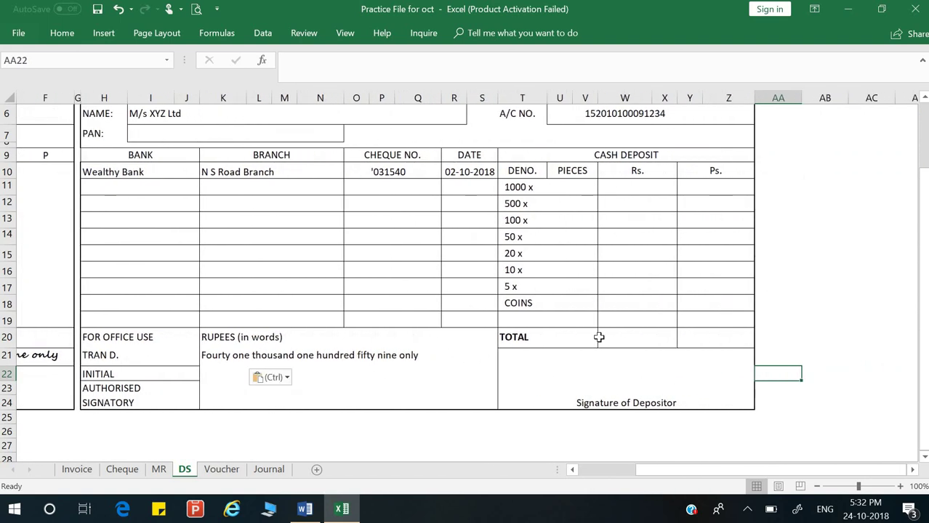
Step: Enter 41159 as the deposit slip's TOTAL
left_click(610, 376)
left_click(619, 342)
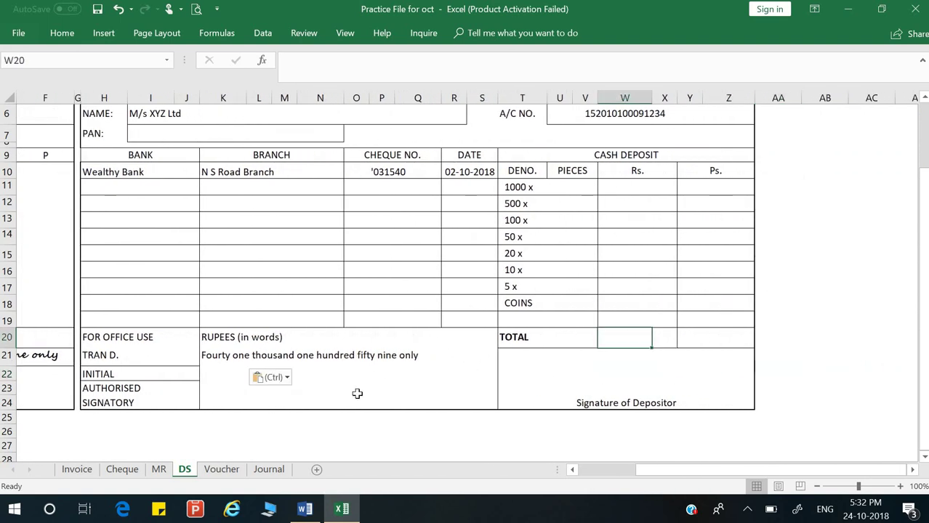
type("41")
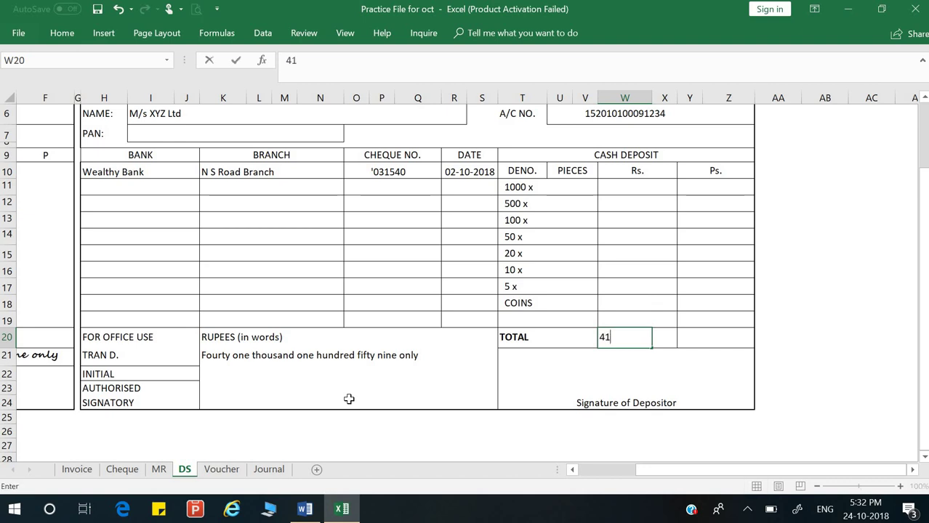
type("159")
key("Return")
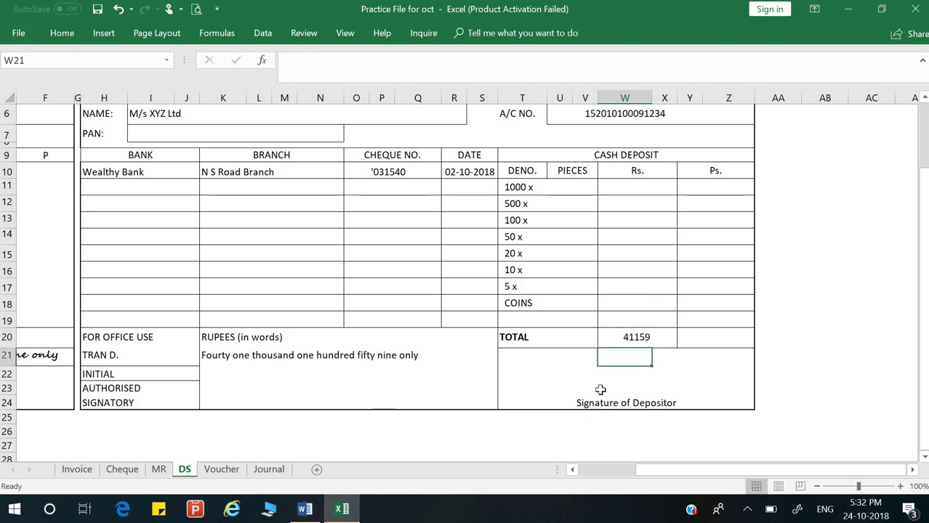
Step: Enter the depositor's name above Signature of Depositor and review the account-holder and PAN fields
left_click(614, 390)
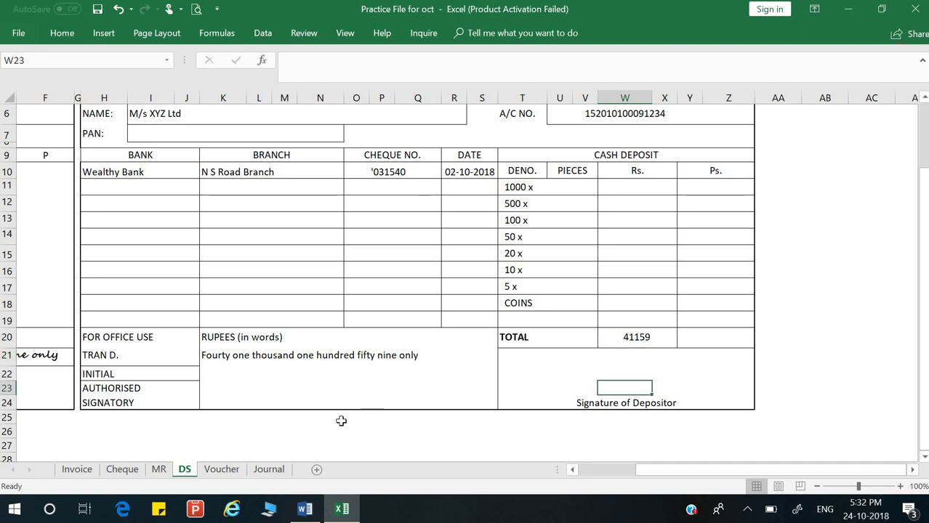
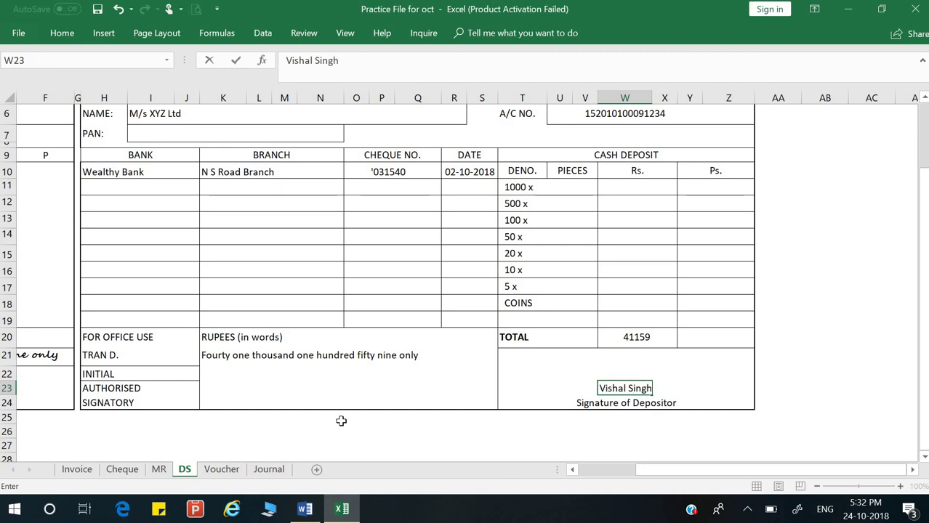
key("Return")
scroll(378, 240, "up", 2)
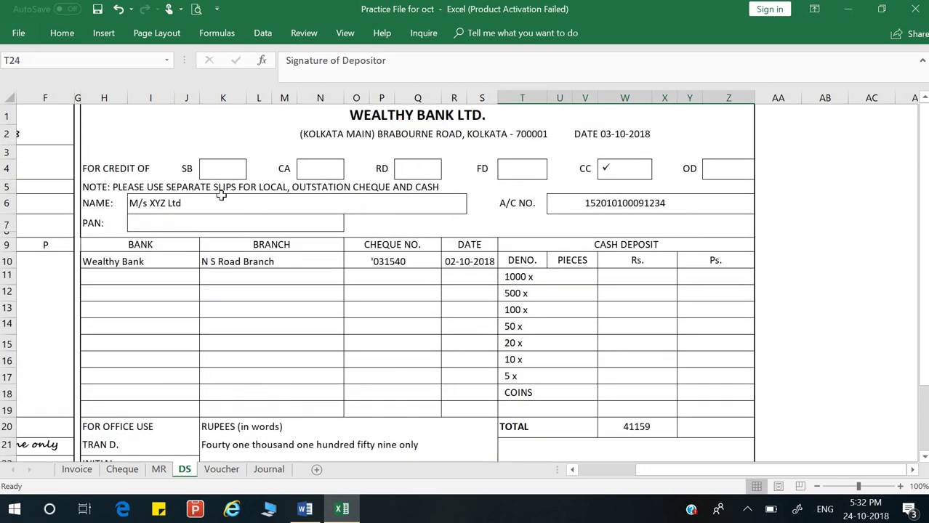
left_click(182, 203)
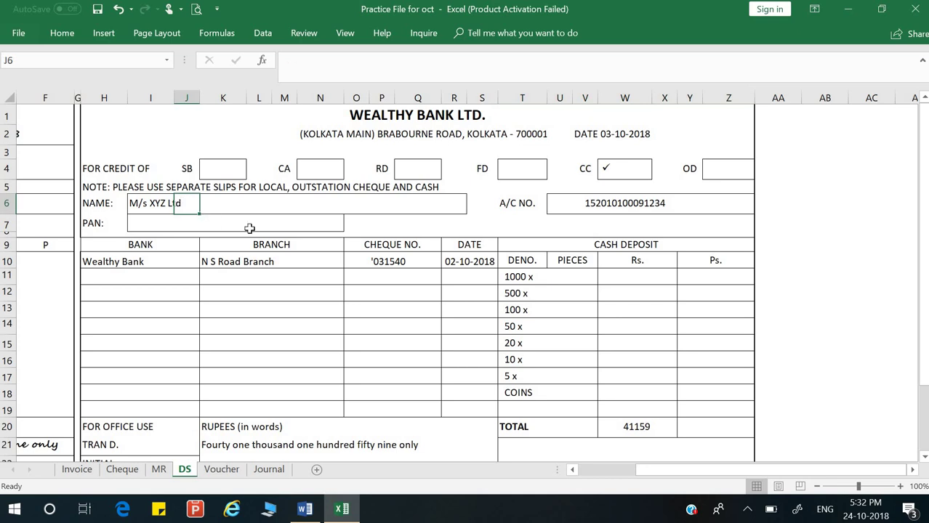
left_click(249, 228)
scroll(348, 294, "down", 2)
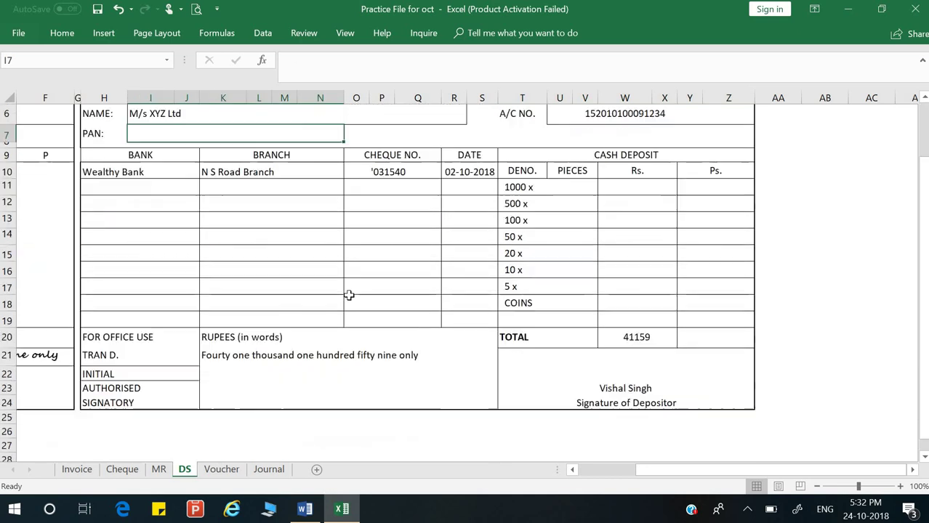
left_click(146, 290)
key("Left")
key("Left")
key("Left")
key("Left")
key("Left")
key("Left")
key("Left")
key("Left")
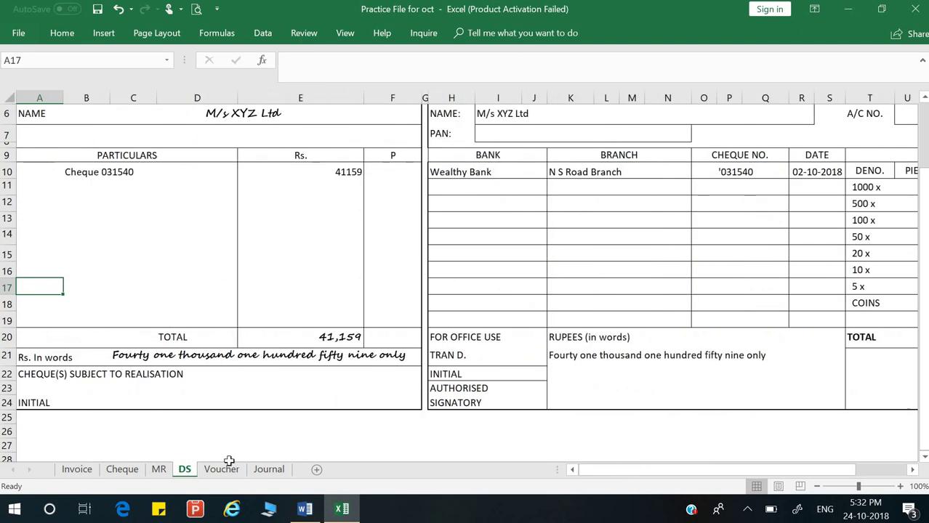
Step: On the Journal sheet, start a 03-10-2018 entry reading 'Bank A/c Dr' and 'To Cash A/c'
left_click(269, 468)
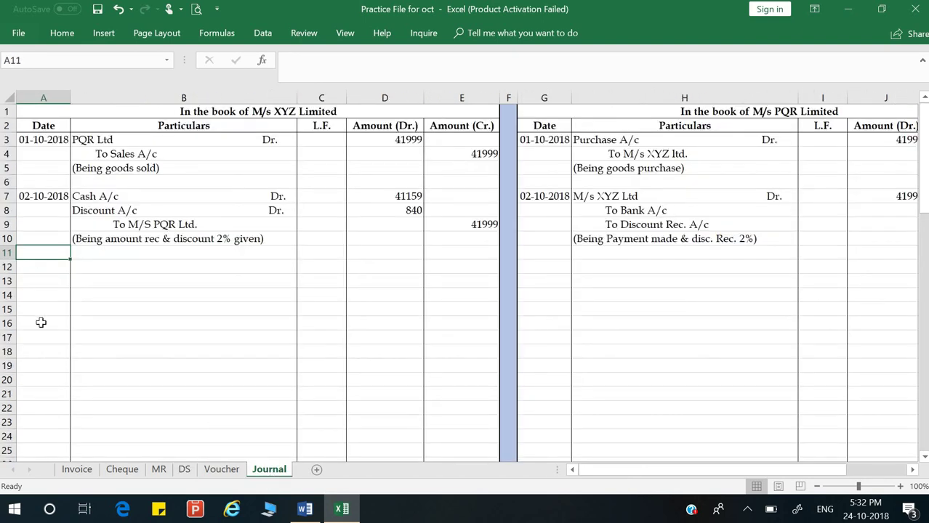
key("Down")
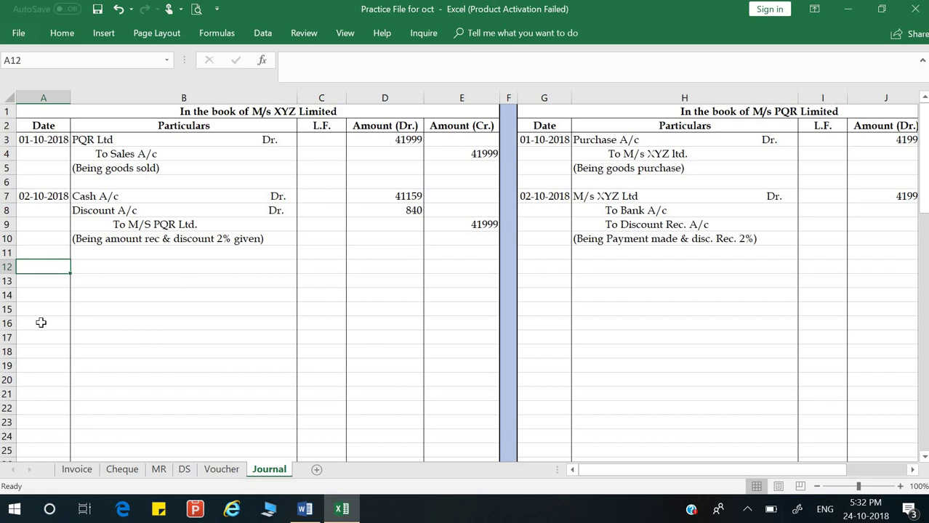
type("03/")
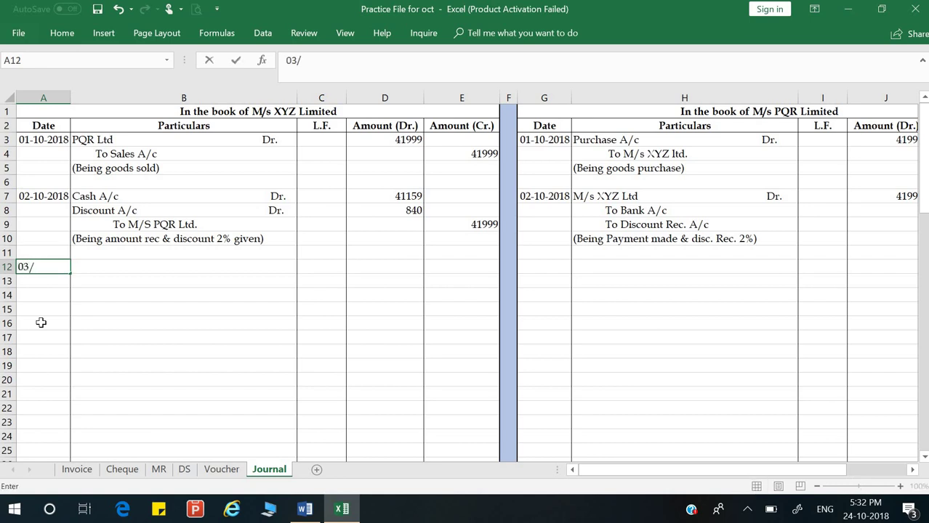
type("10/2018")
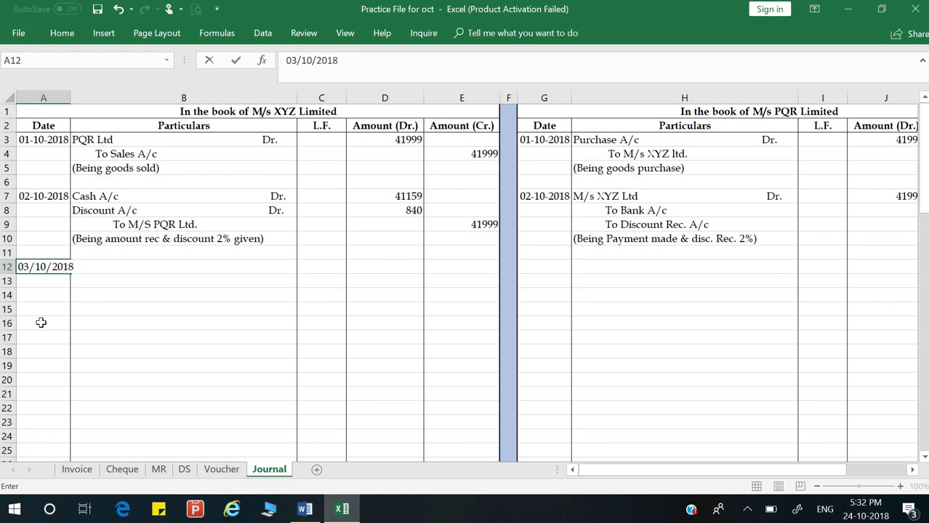
key("Return")
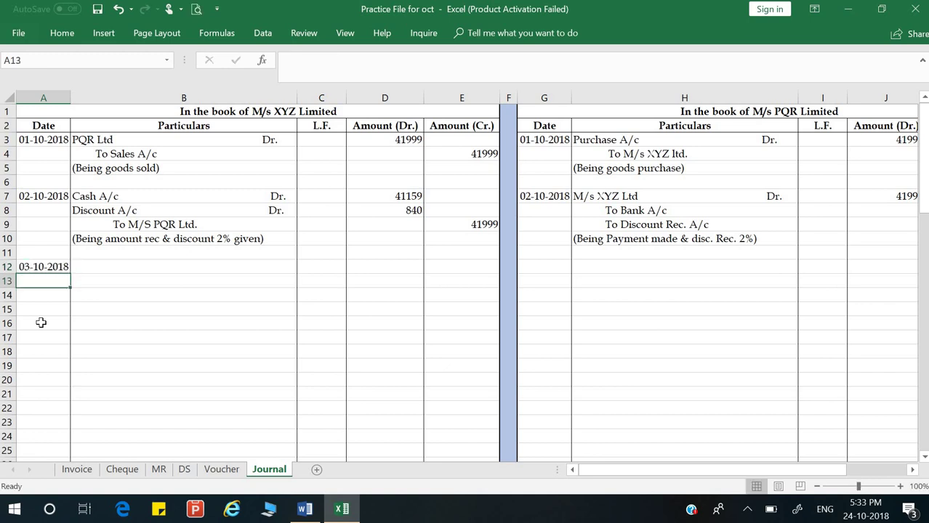
key("Up")
key("Right")
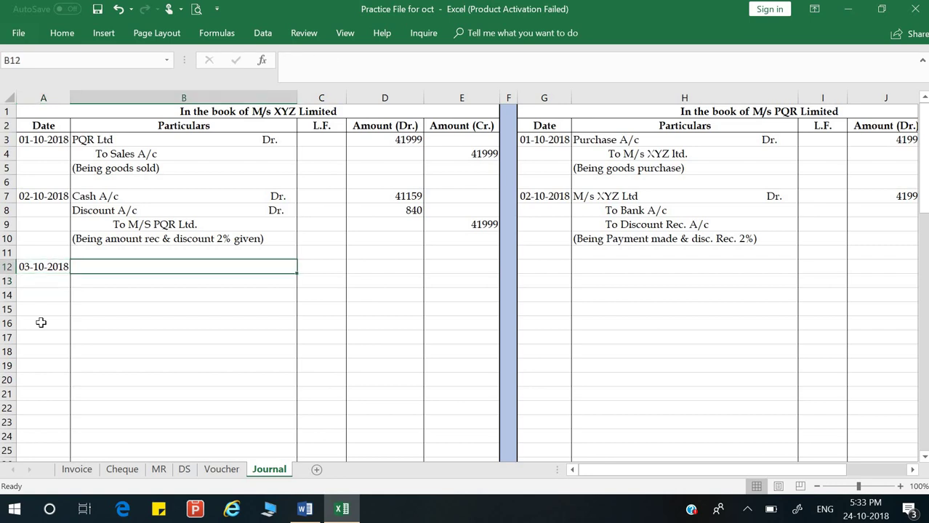
type("Bank ")
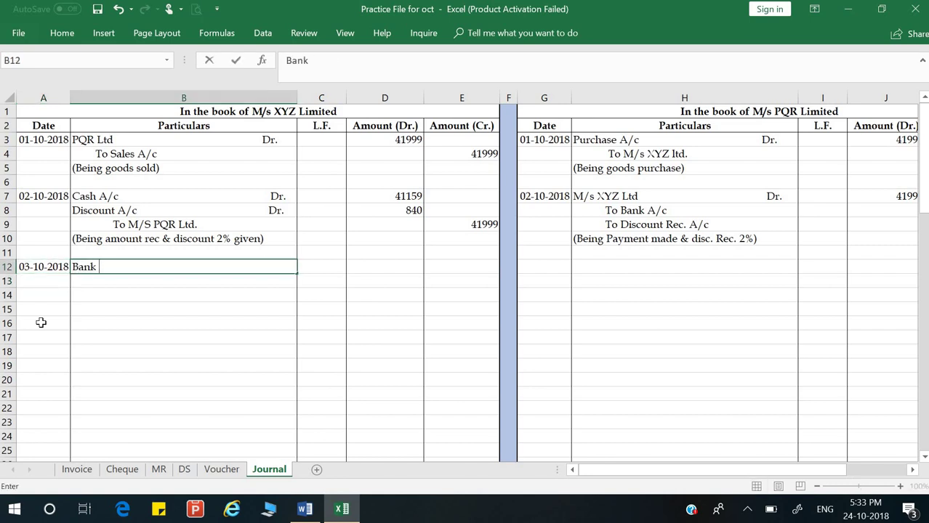
type("A/c Dr.")
key("Return")
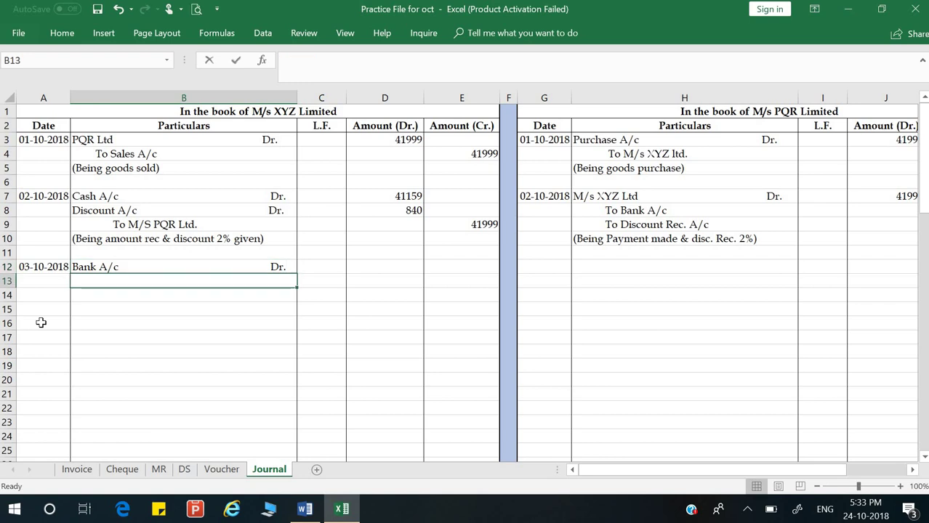
type("T")
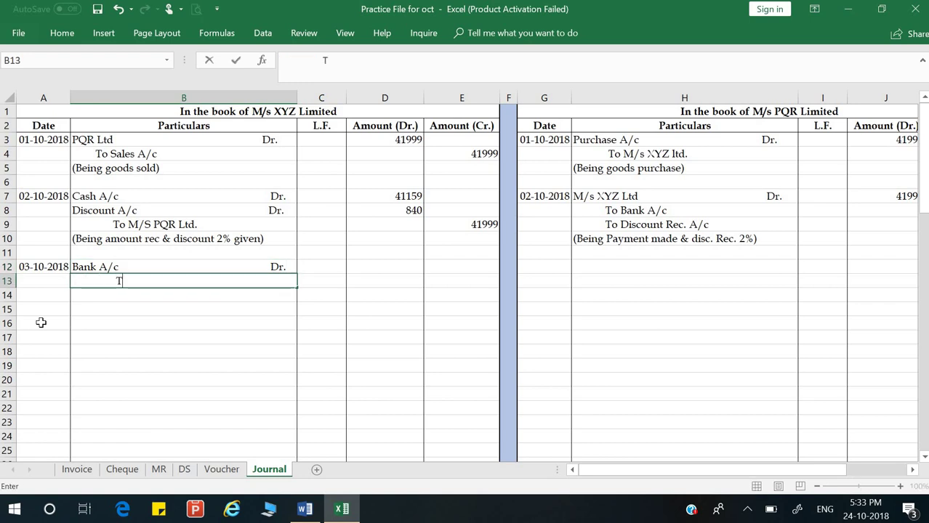
type("o B")
key("BackSpace")
type("Cas")
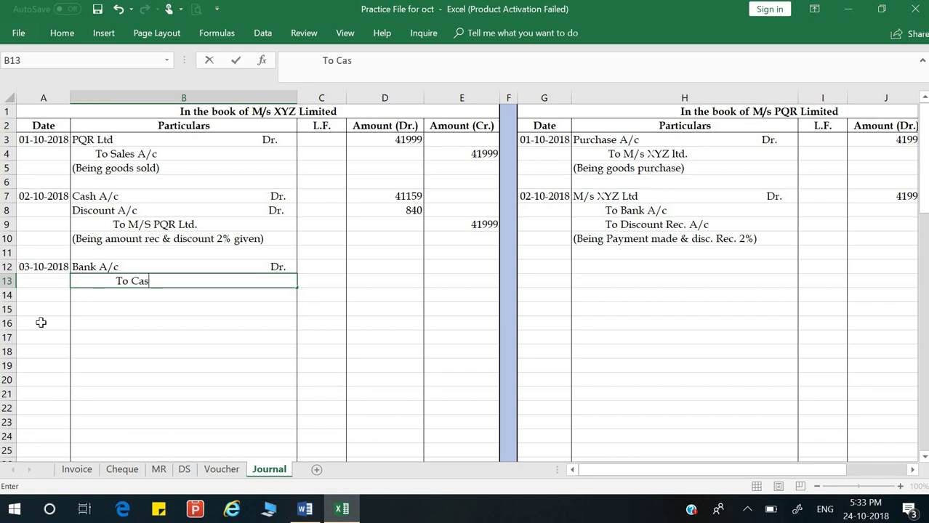
type("h A/c")
key("Return")
Step: Link debit D12 to D7 and credit E13 to D12, giving 41159 on both sides
key("Up")
key("Up")
key("Right")
key("Right")
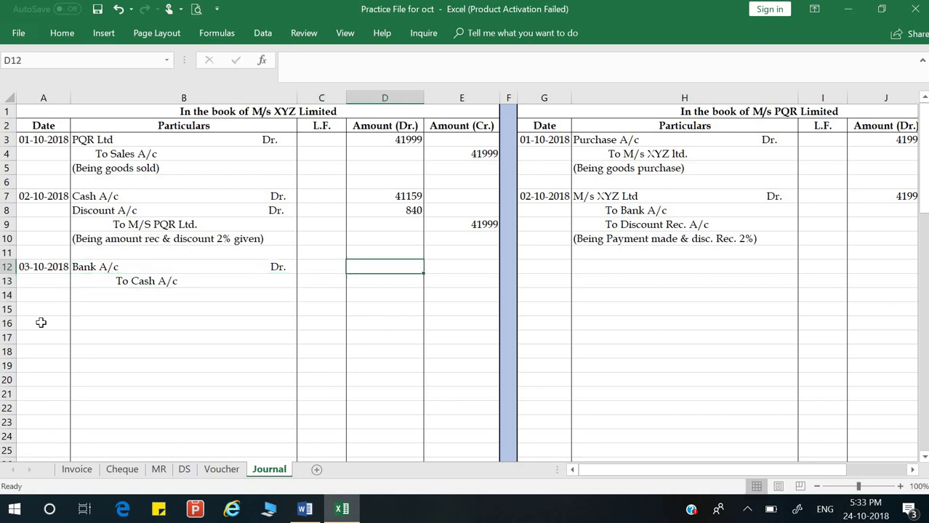
type("=")
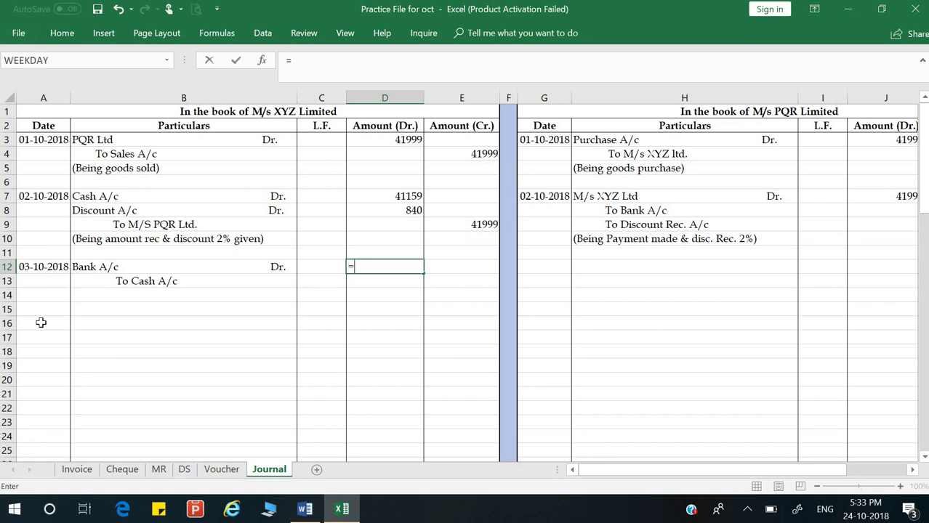
key("Up")
key("Up")
key("Up")
key("Up")
key("Up")
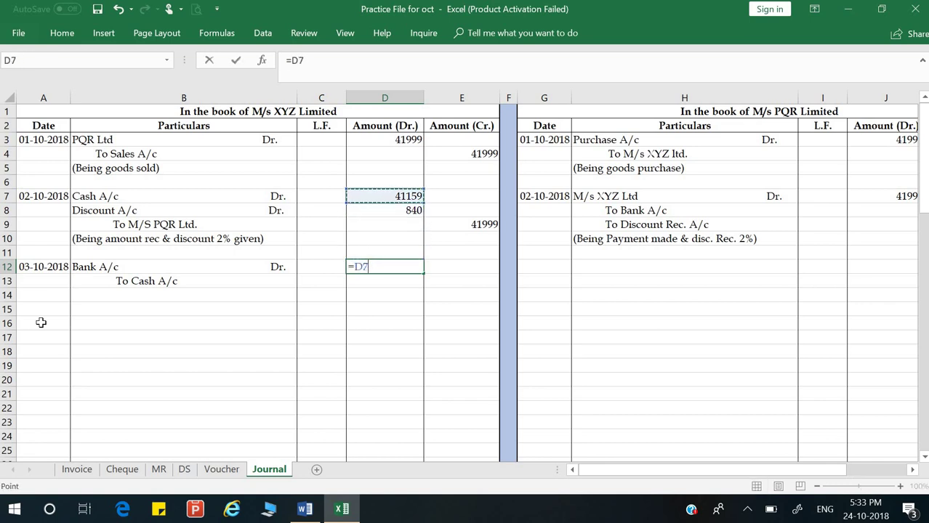
key("Return")
key("Right")
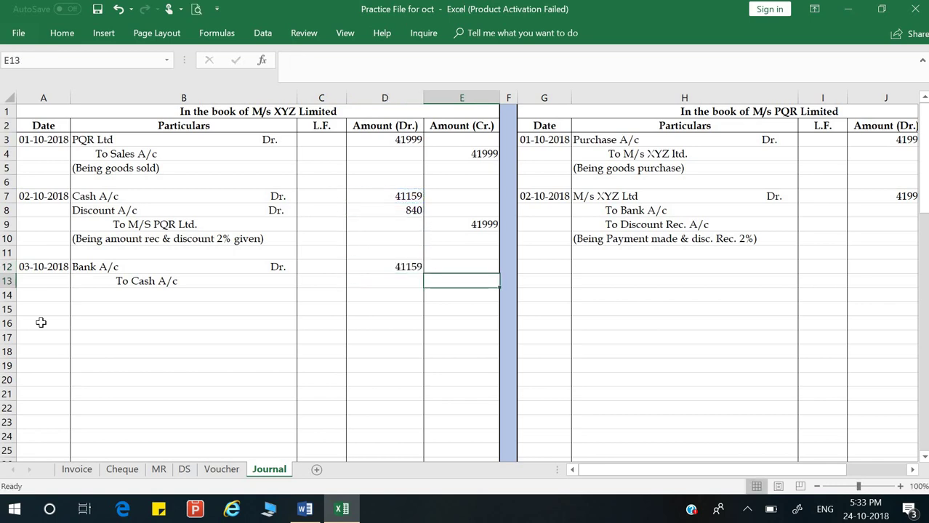
type("=")
key("Left")
key("Up")
key("Return")
Step: Add the narration '(Being cheque deposited in to bank)' in B14
key("Left")
key("Left")
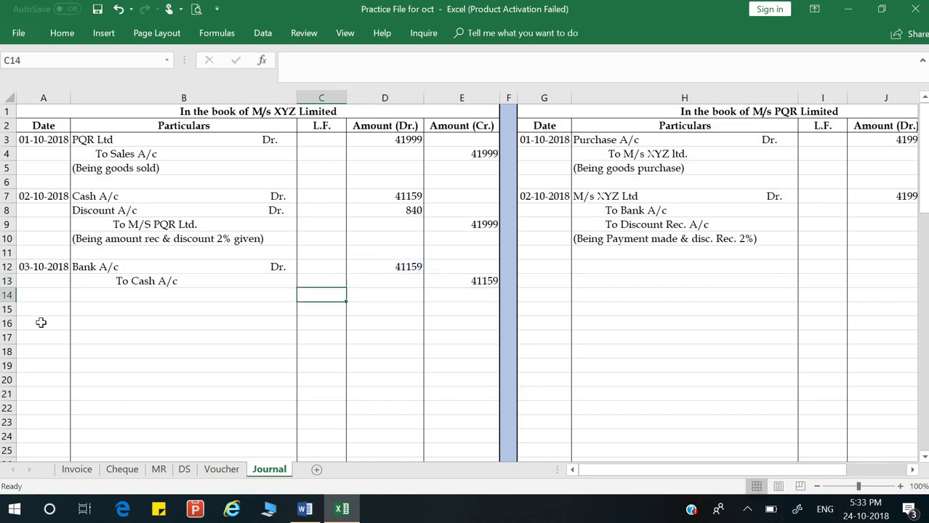
key("Left")
key("Left")
key("Right")
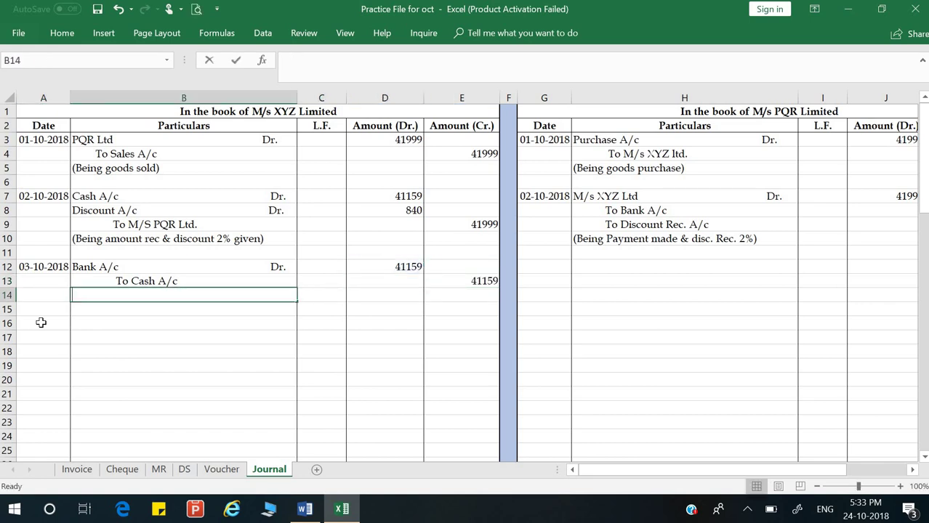
type("(Being cheque")
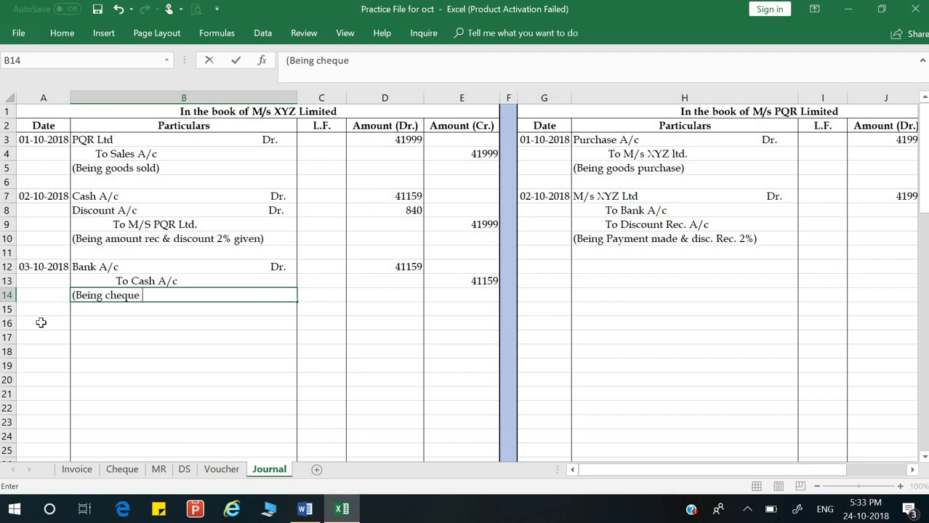
type(" deposited in to bank")
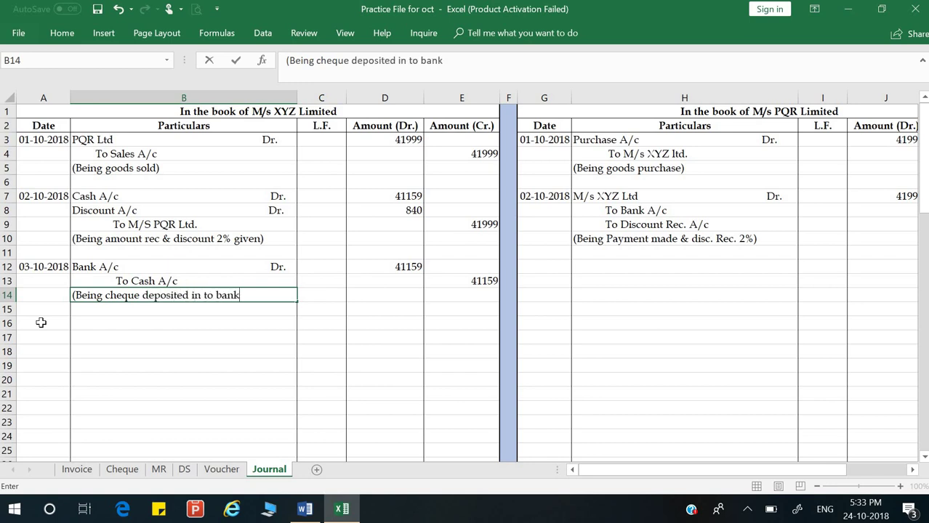
key("Return")
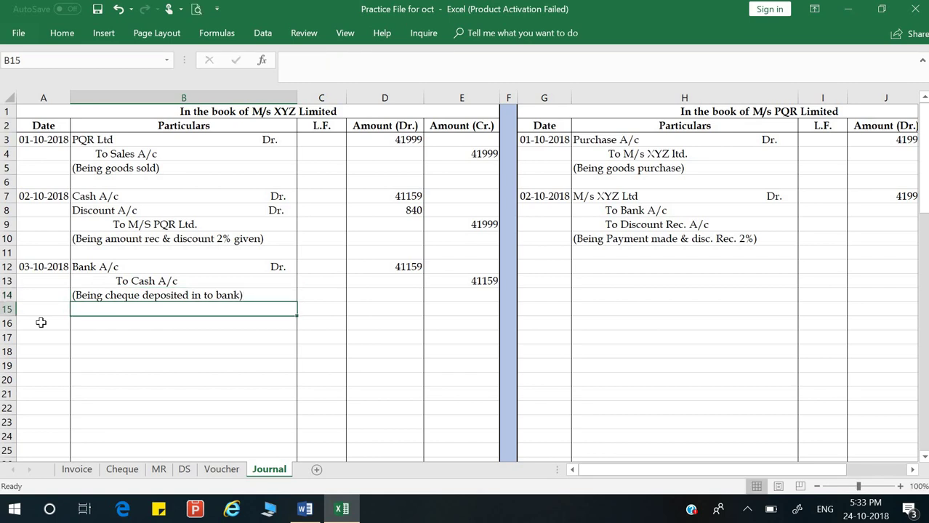
left_click(147, 351)
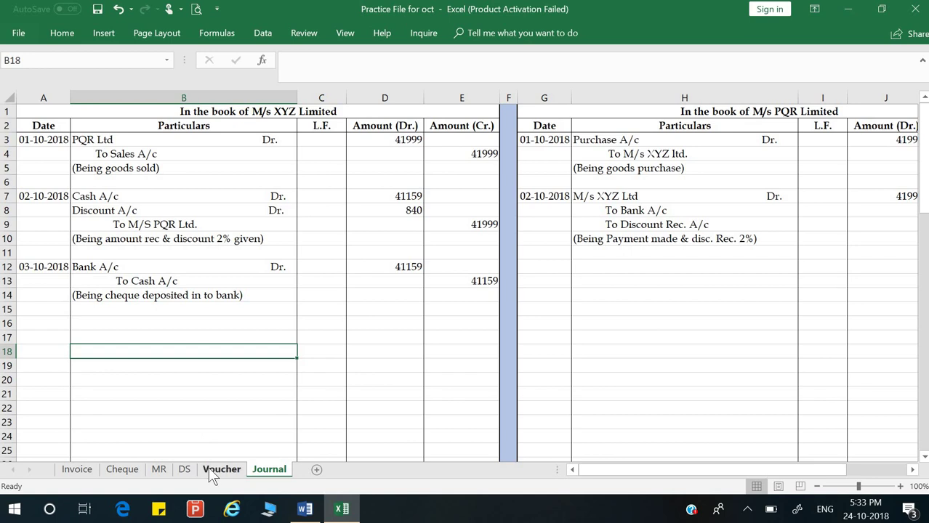
Step: From the Voucher sheet, read Word's item d): Rs. 2,000 paid 10th Oct 2018 for Kaspersky
left_click(211, 471)
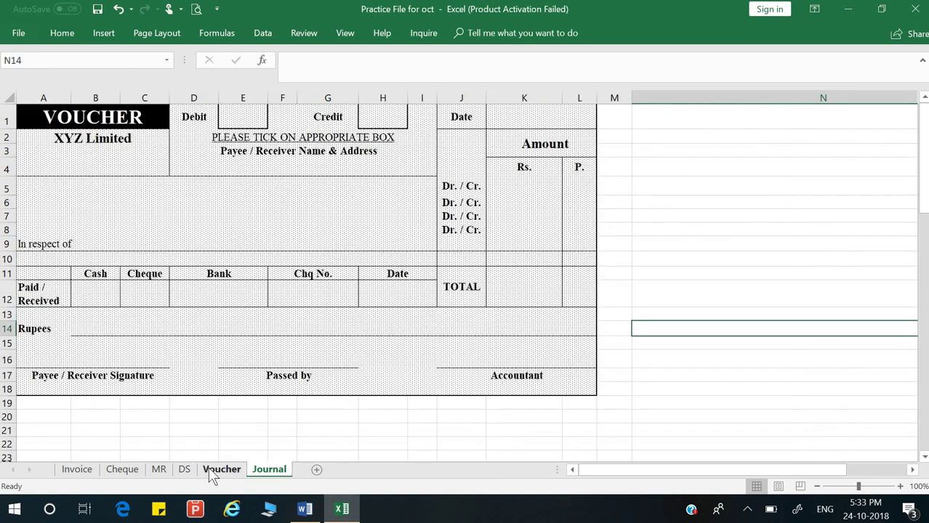
left_click(314, 513)
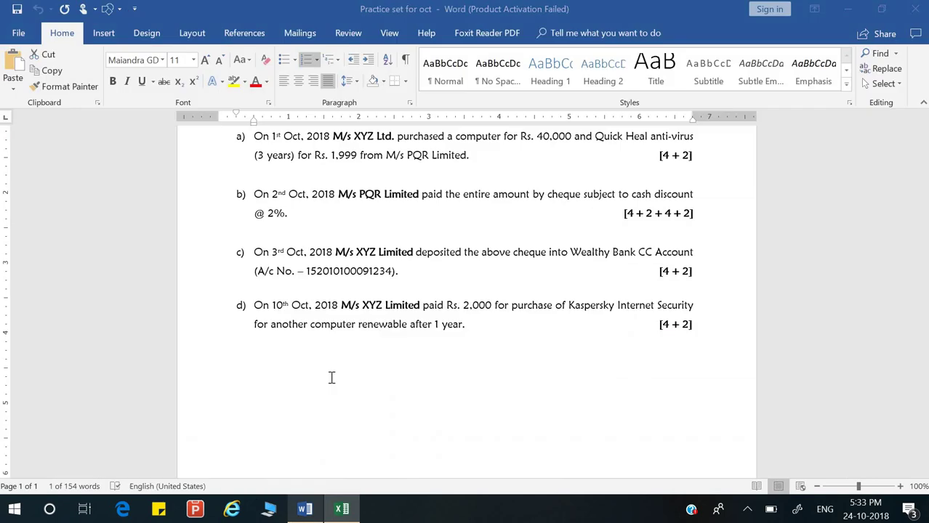
left_click(344, 317)
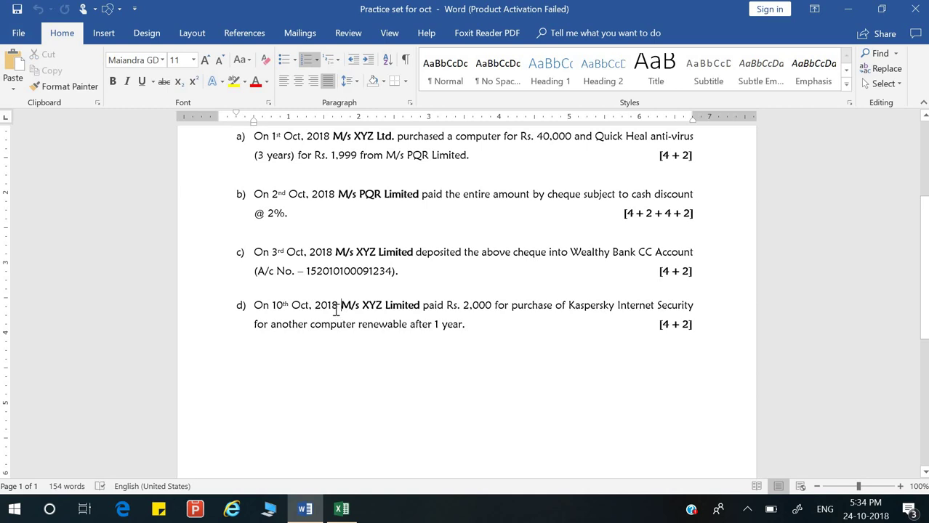
left_click(290, 309)
left_click(333, 511)
Step: Insert a check mark (✓) from the Symbol dialog into the voucher's Debit box E1
left_click(255, 119)
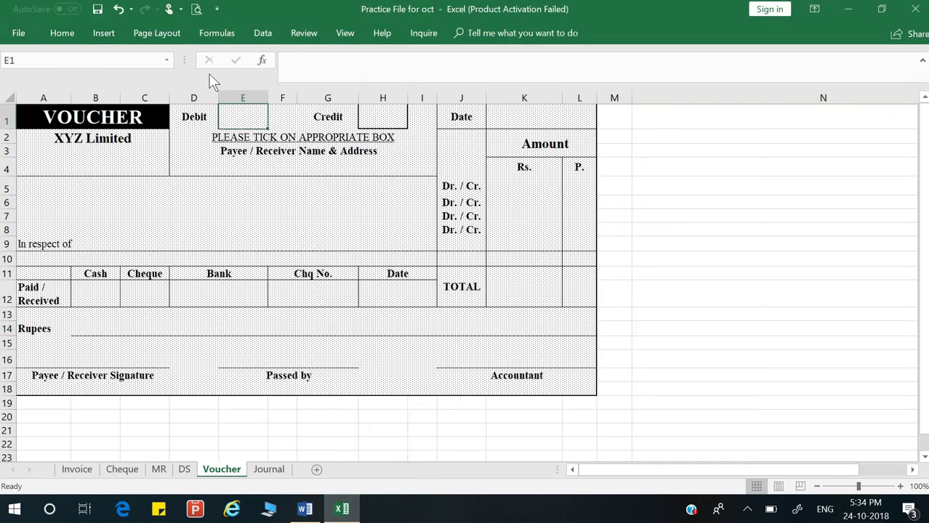
left_click(62, 33)
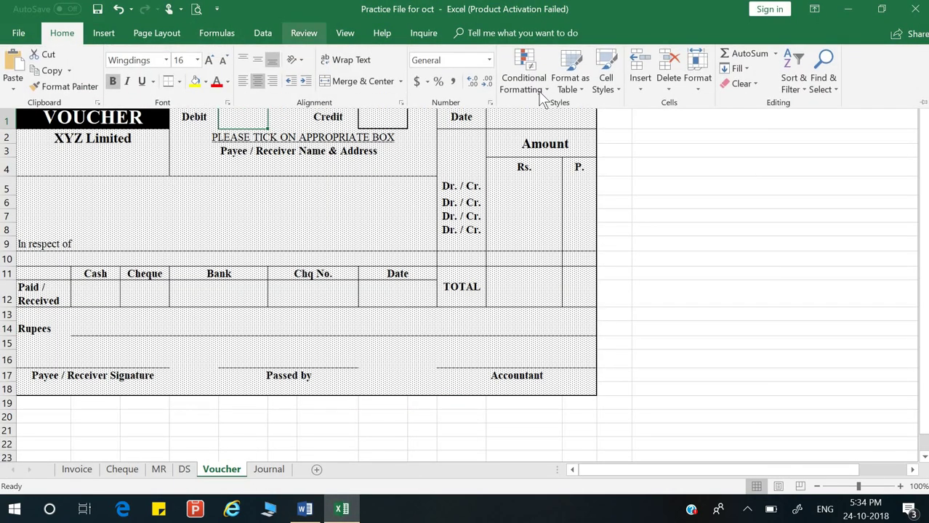
left_click(640, 86)
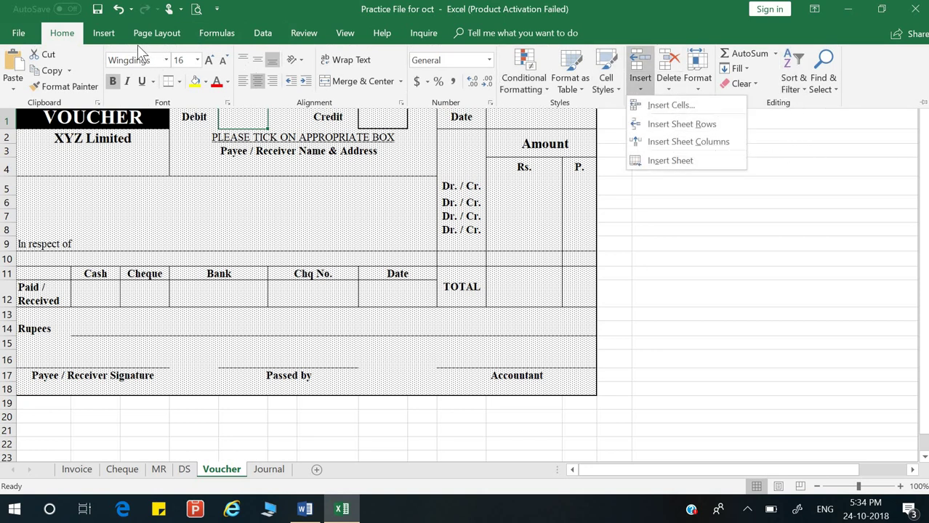
left_click(115, 36)
left_click(104, 33)
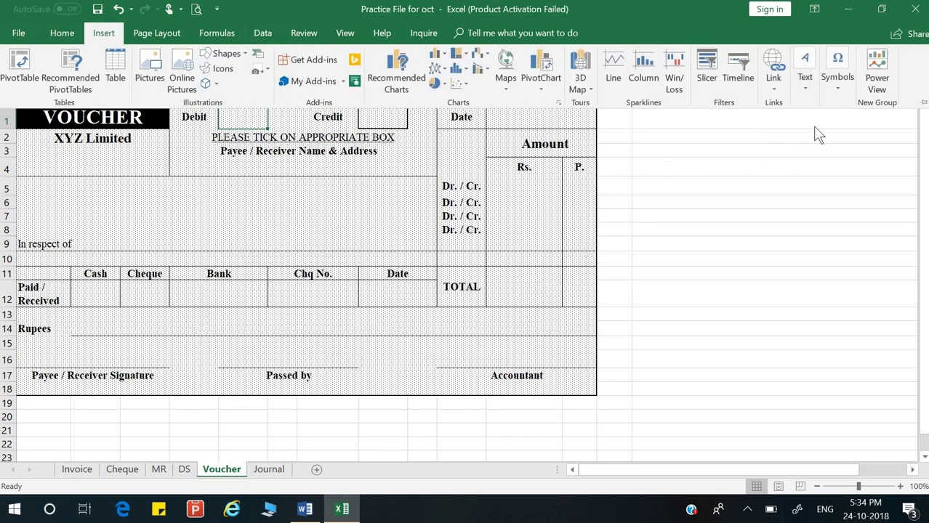
left_click(835, 80)
left_click(874, 139)
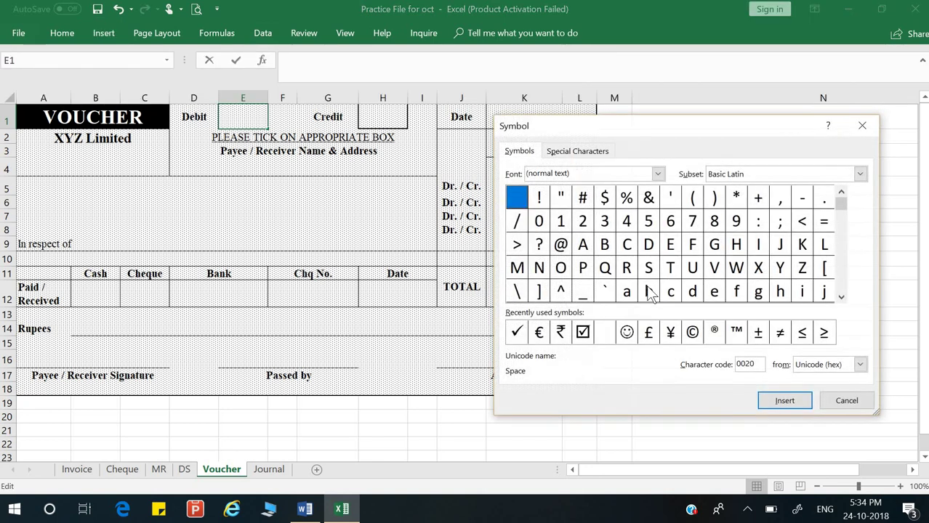
left_click(515, 333)
left_click(791, 402)
left_click(845, 401)
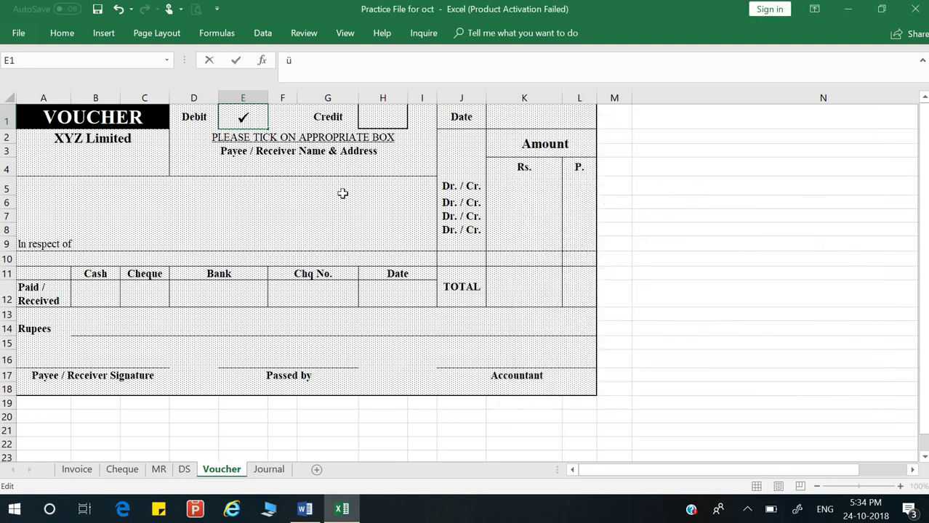
key("Return")
left_click(503, 114)
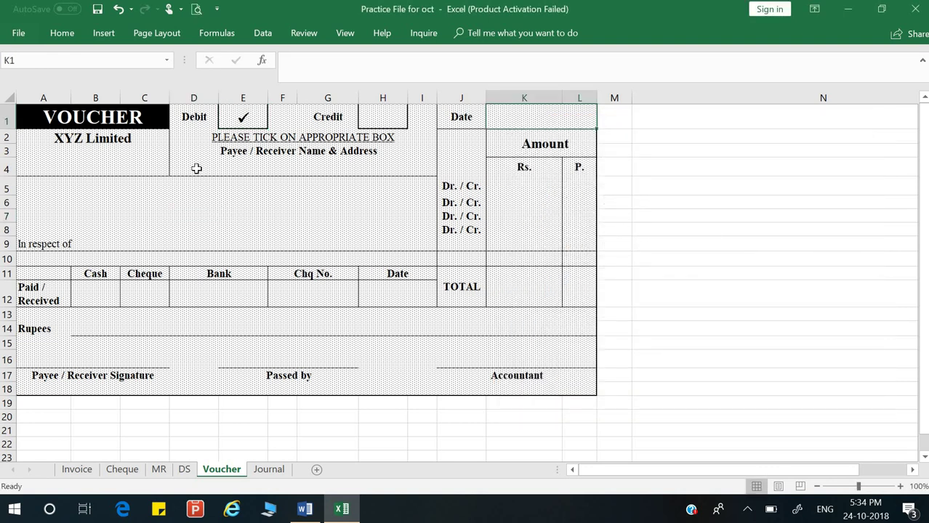
Step: After checking the question in Word, enter 10/10/2018 as the voucher date
left_click(306, 510)
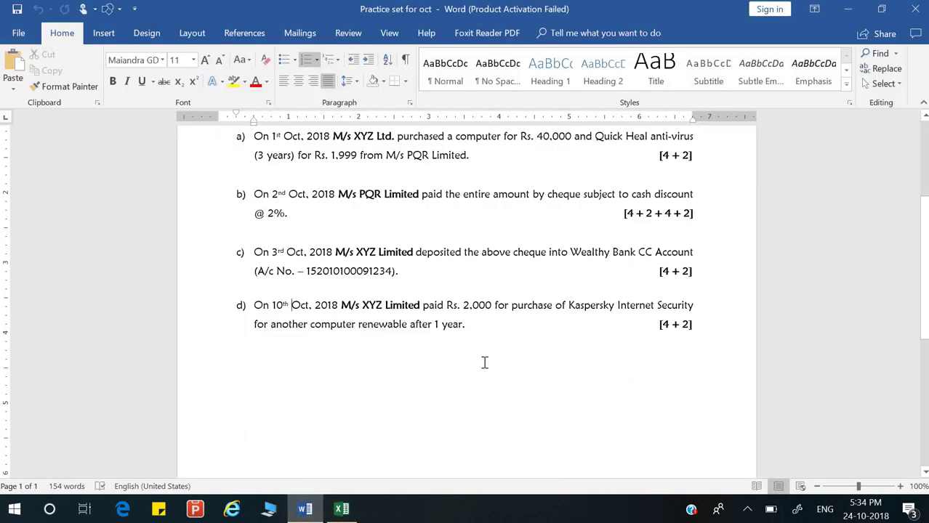
key("alt+Tab")
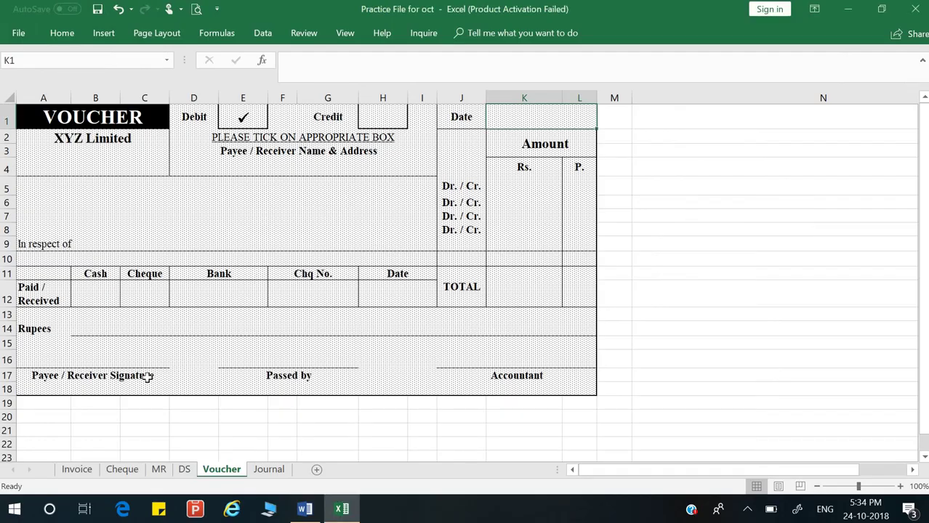
type("10/")
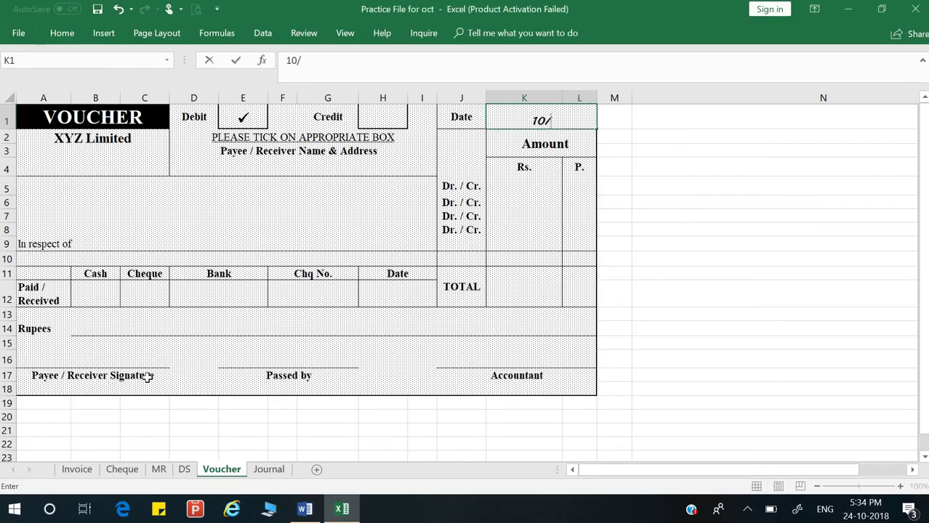
type("10/201")
type("8")
key("Return")
Step: Enter the payee's full name in the voucher's name cell D4
key("Down")
key("Left")
key("Left")
key("Left")
key("Right")
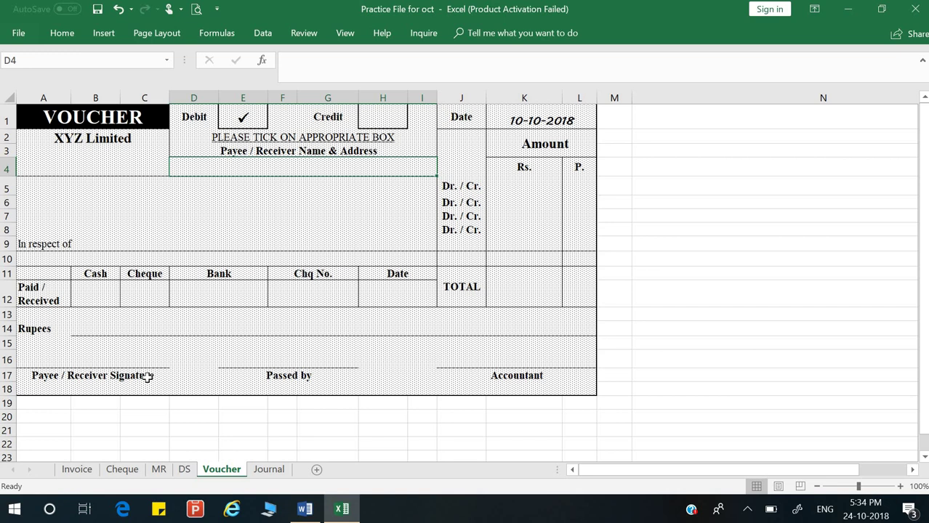
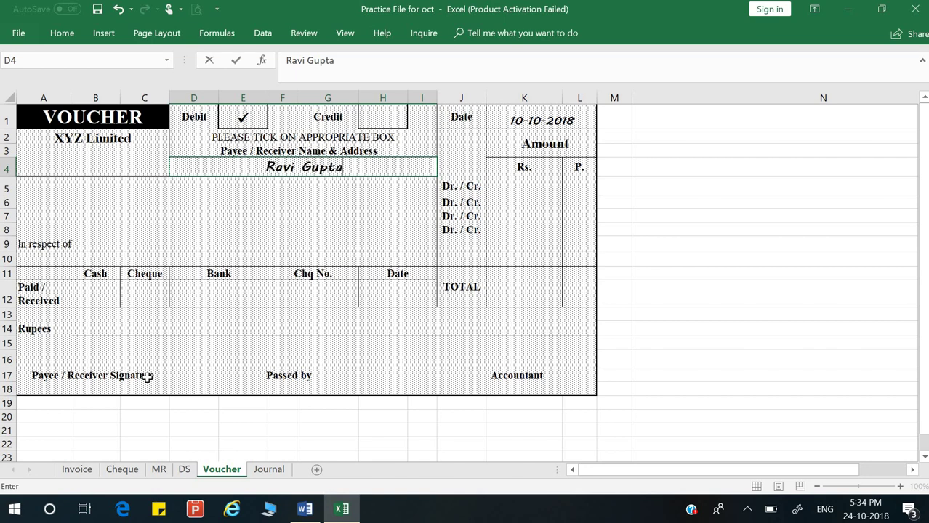
key("Return")
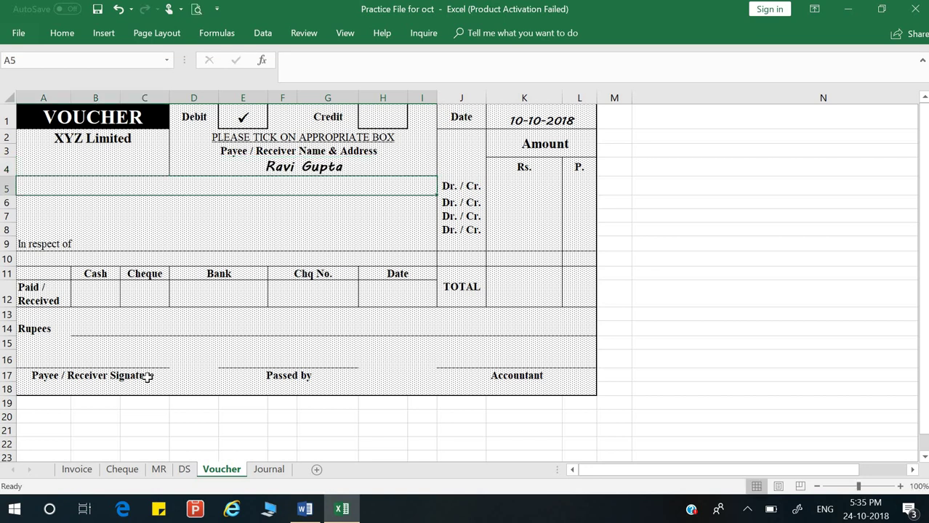
Step: Enter Computer Maintenance with Rs. 2000 on the first line and a TOTAL of 2000
type("Co")
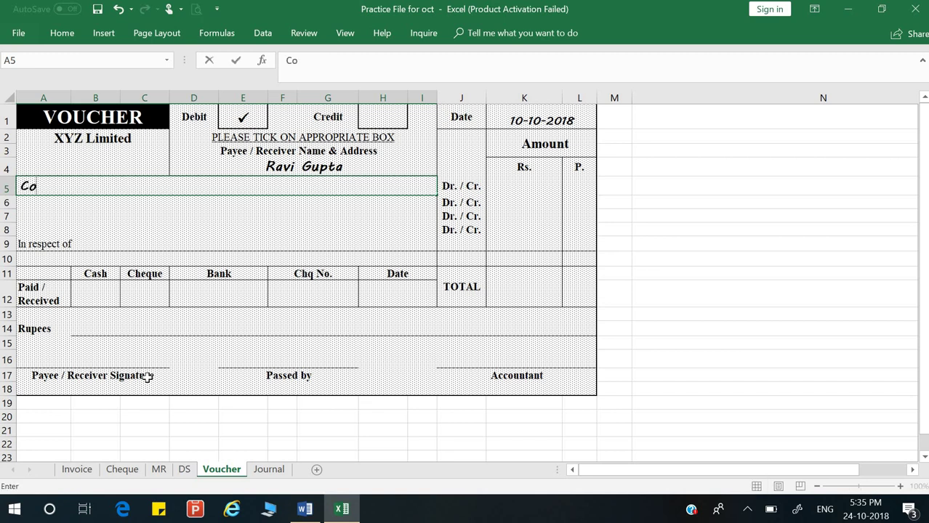
type("mputer Mai")
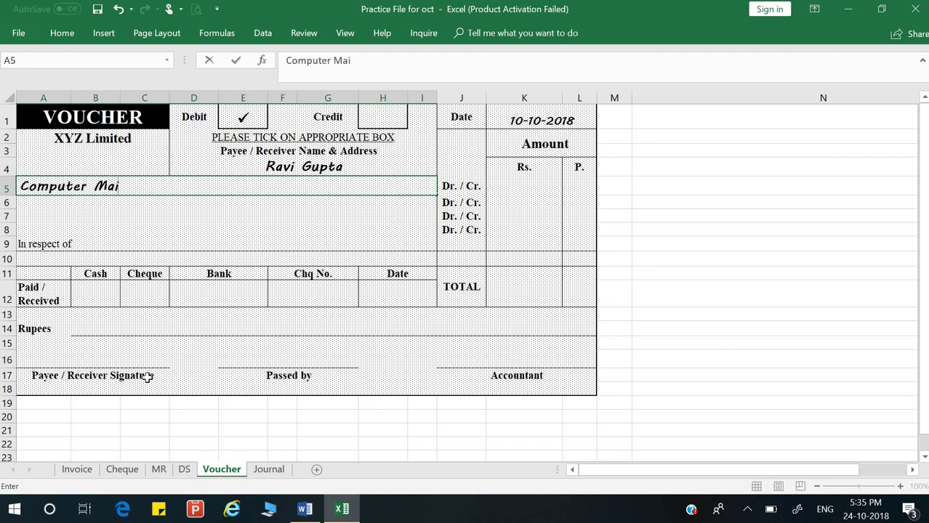
type("ntenance")
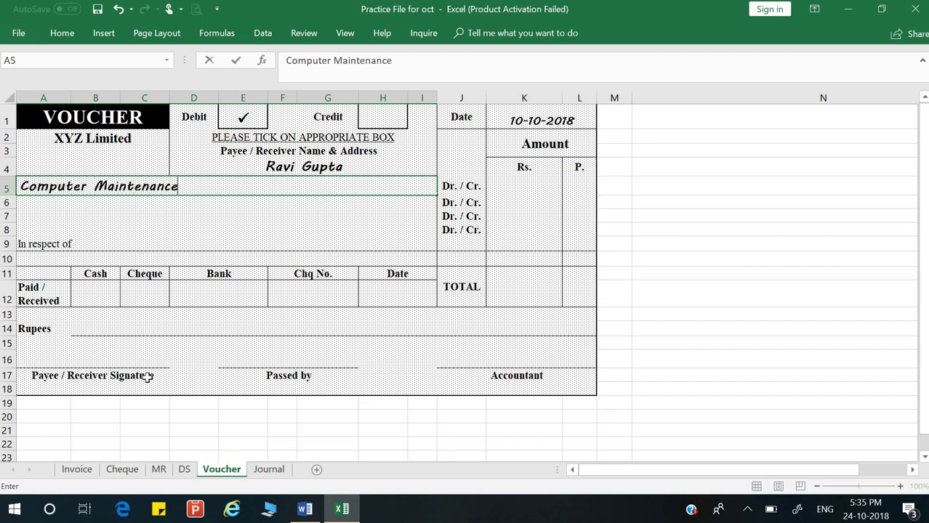
key("Return")
key("Up")
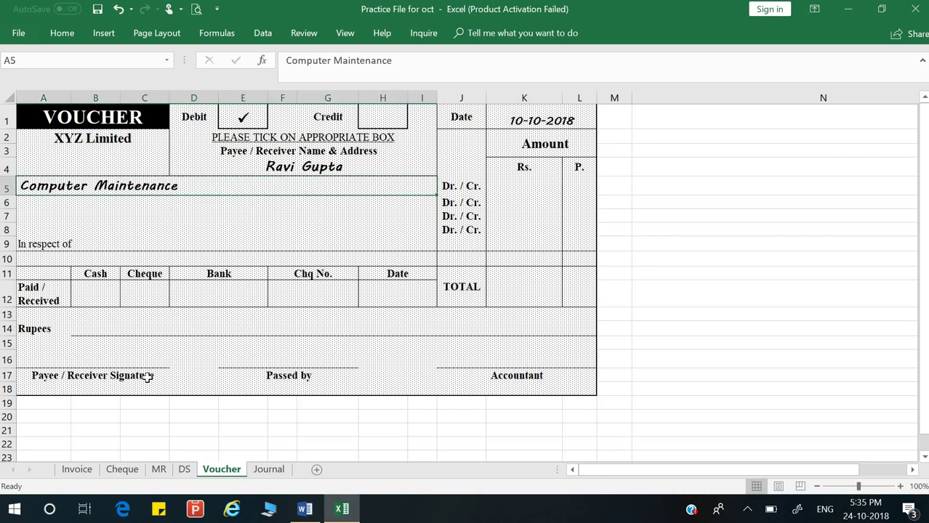
key("Right")
key("Right")
type("2000")
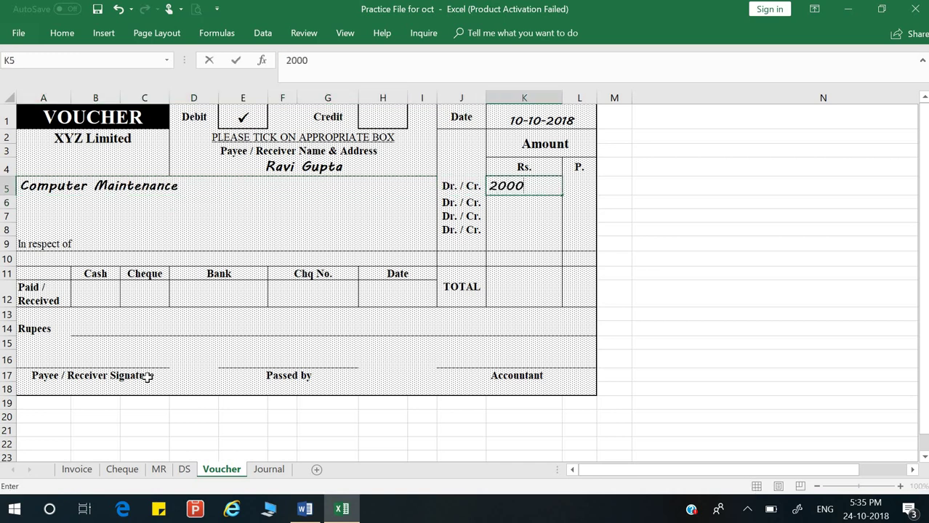
key("Return")
key("Down")
key("Down")
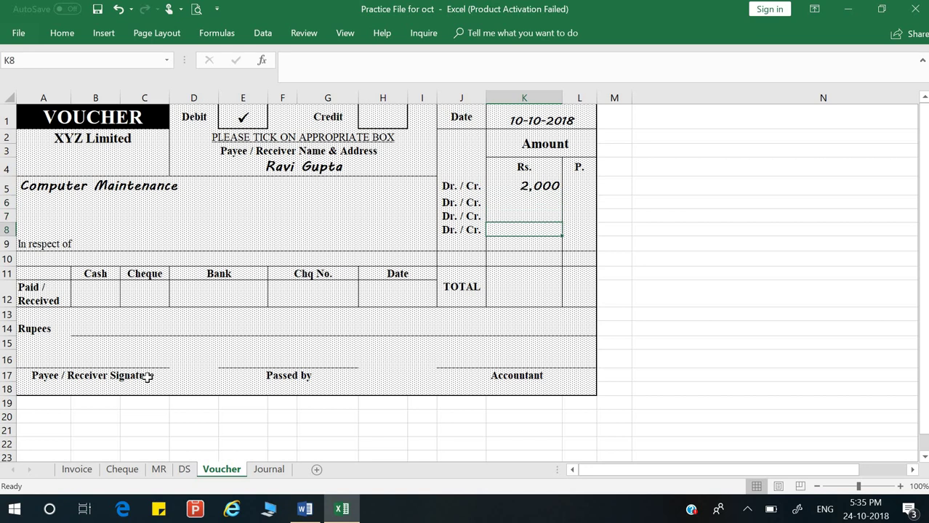
key("Up")
key("Up")
key("Up")
key("Down")
key("Down")
key("Down")
key("Down")
key("Down")
key("Down")
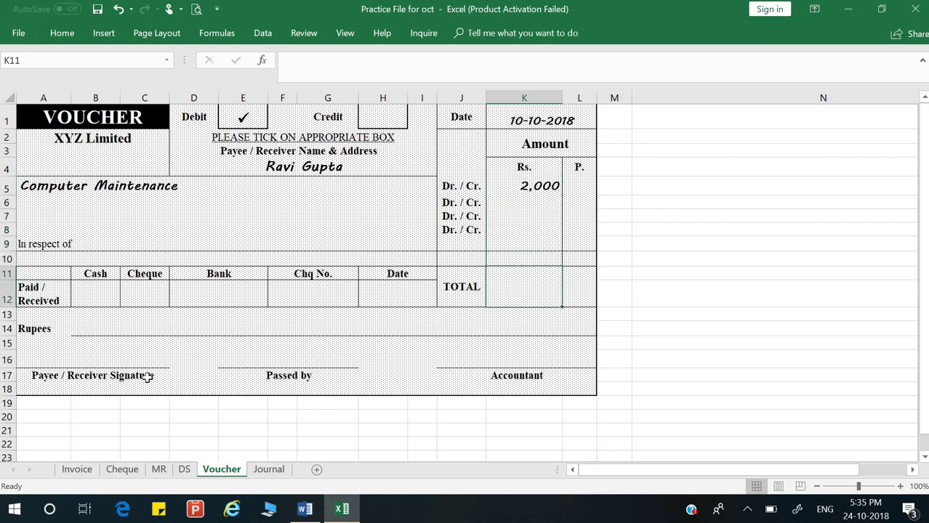
type("2000")
key("Return")
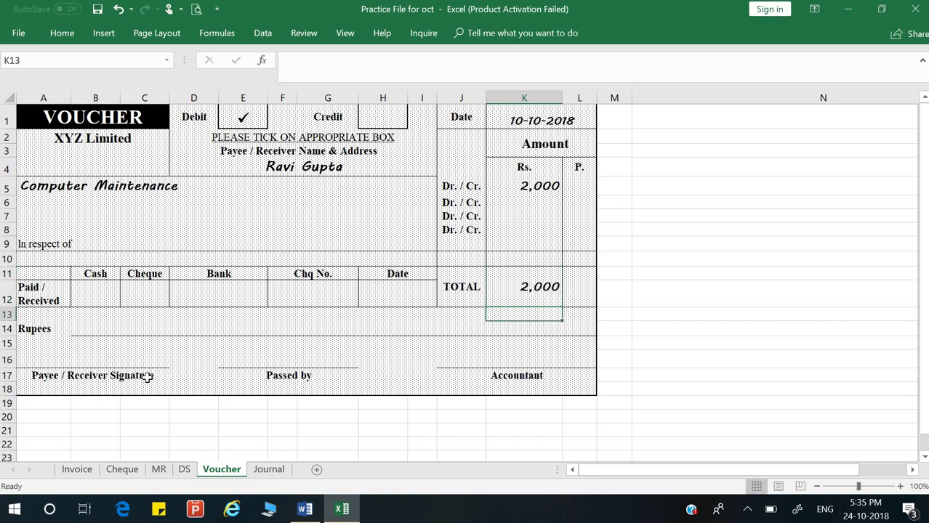
key("Left")
key("Left")
key("Left")
key("Left")
key("Left")
key("Left")
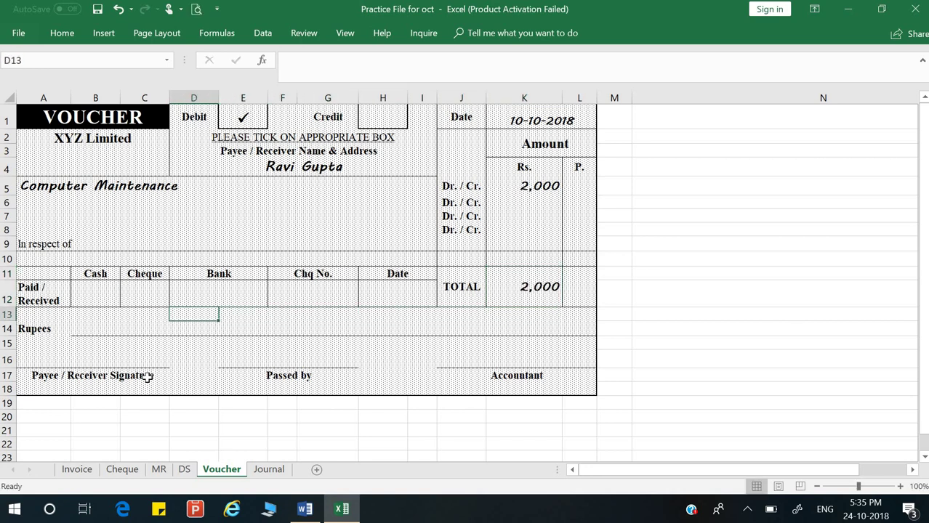
key("Up")
Step: Insert a checkmark symbol into the Cash box under Paid / Received
left_click(119, 32)
left_click(837, 82)
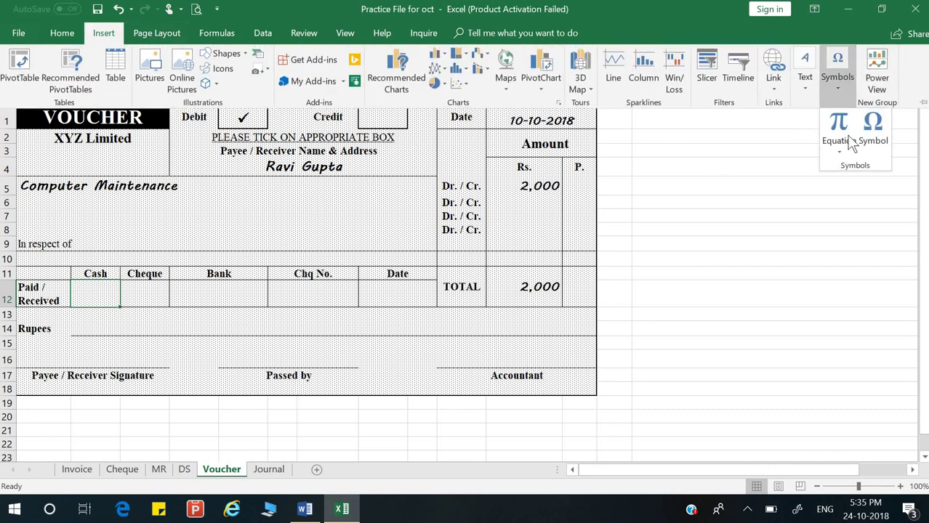
left_click(873, 125)
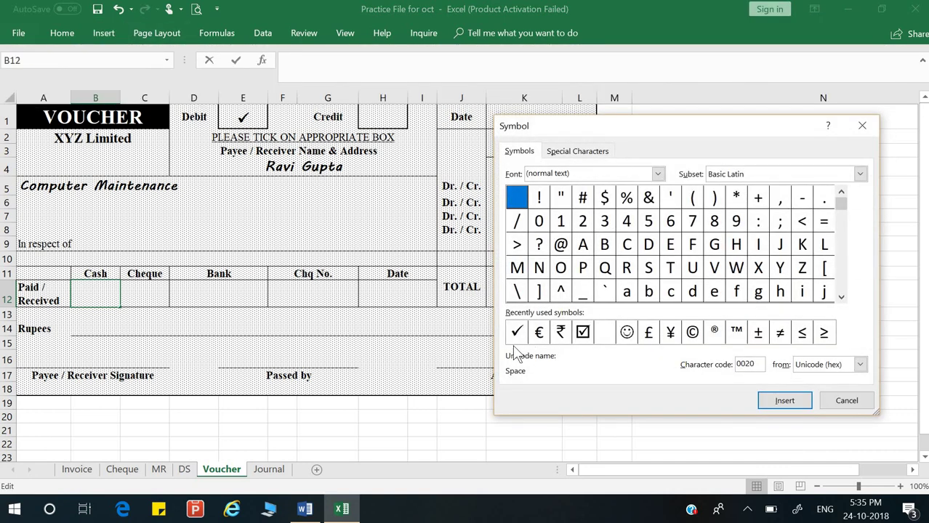
left_click(517, 333)
left_click(784, 401)
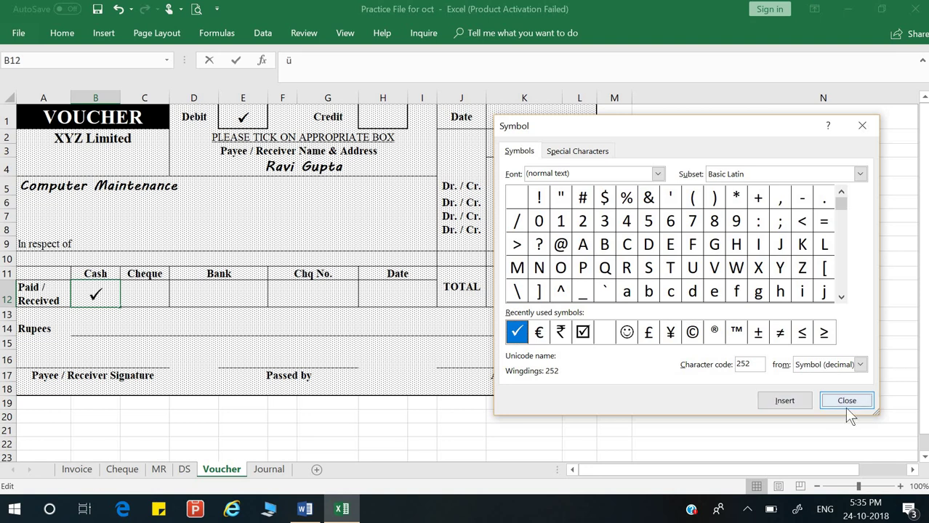
left_click(845, 400)
Step: Write 'Two thousand only' on the Rupees amount-in-words line
left_click(87, 327)
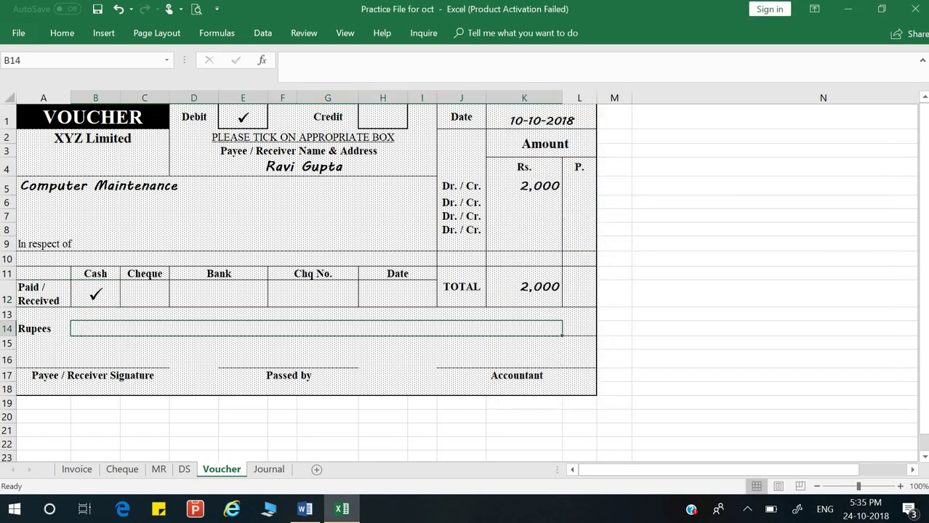
type("TH")
key("BackSpace")
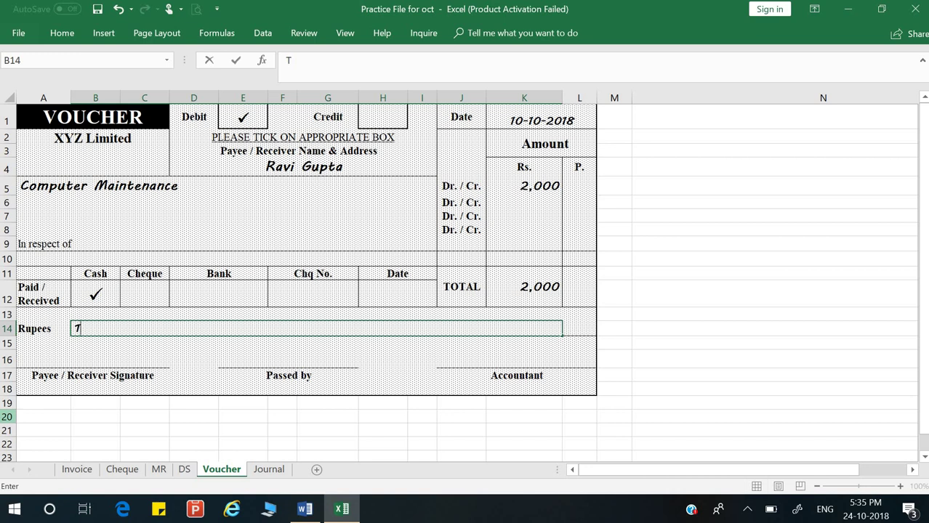
type("wo thou")
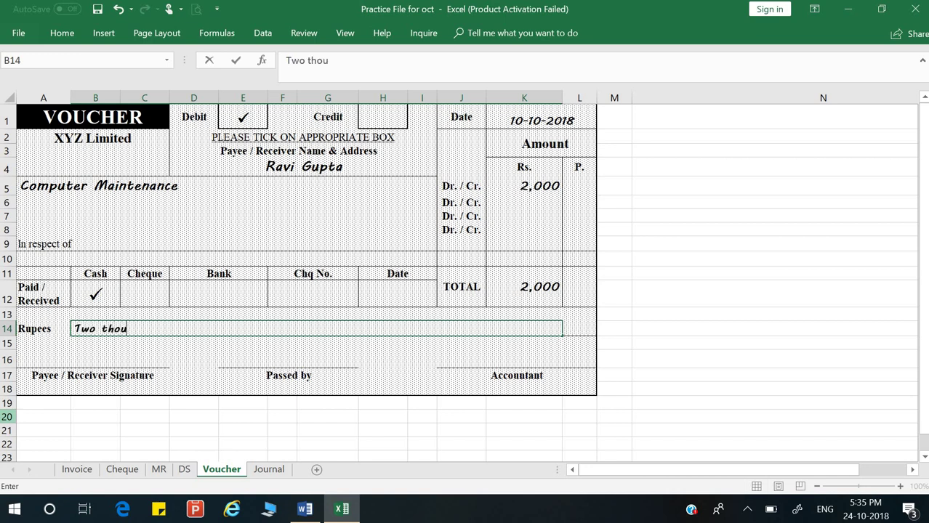
type("sand only")
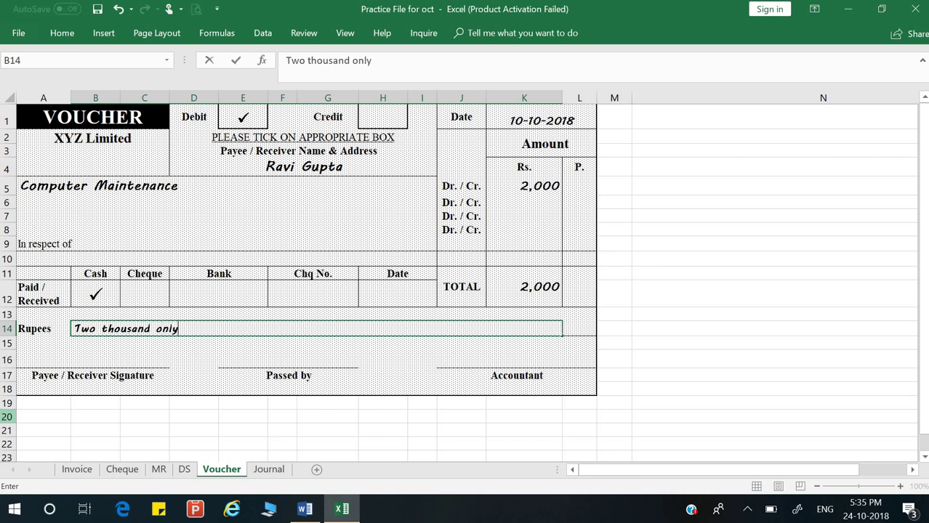
key("Return")
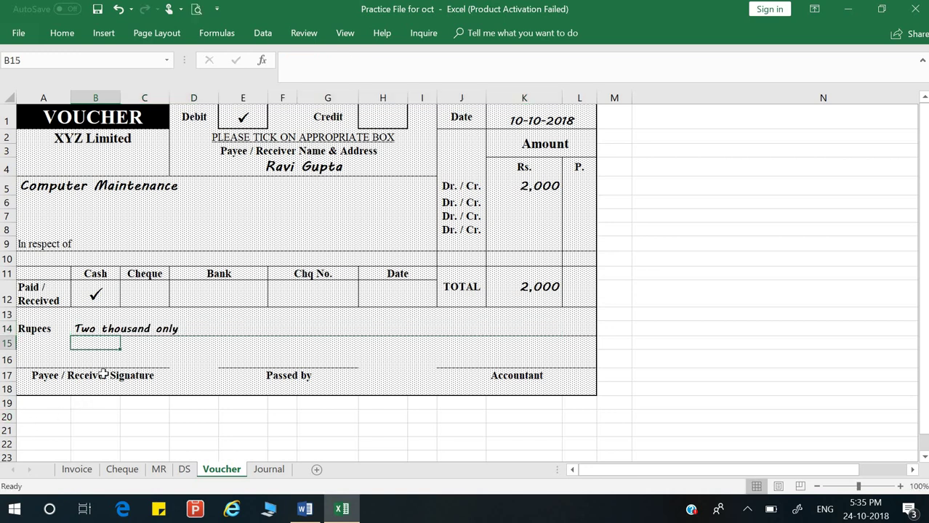
left_click(105, 364)
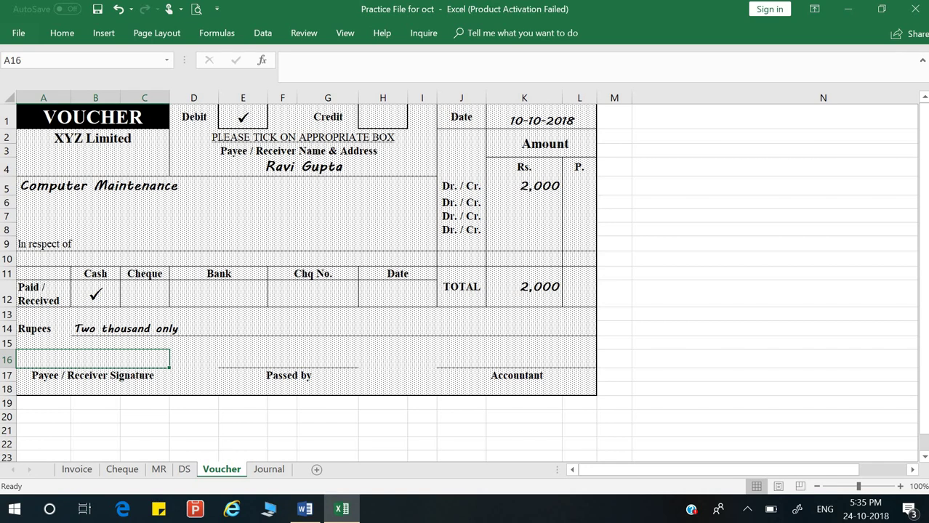
Step: Type the payee's, passer's and accountant's names into the three voucher signature spaces
key("Return")
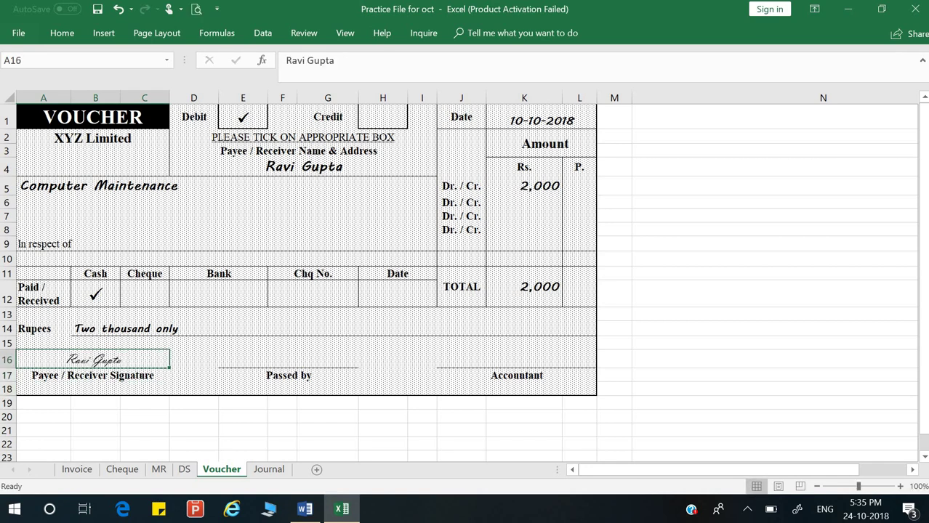
left_click(288, 359)
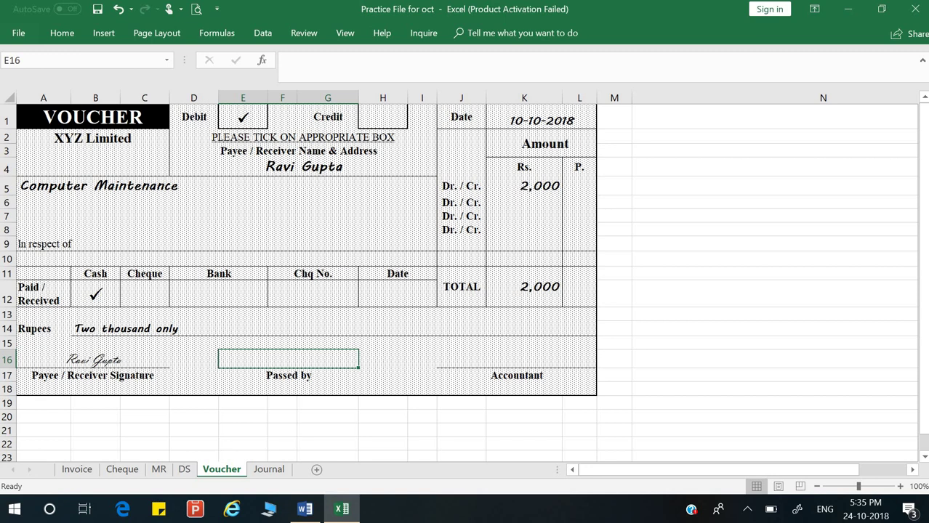
type("Deepak")
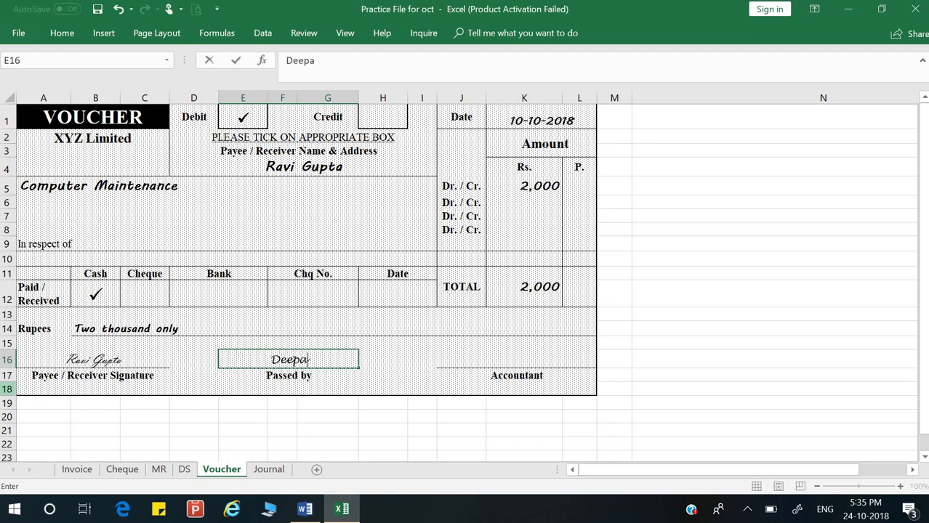
key("Return")
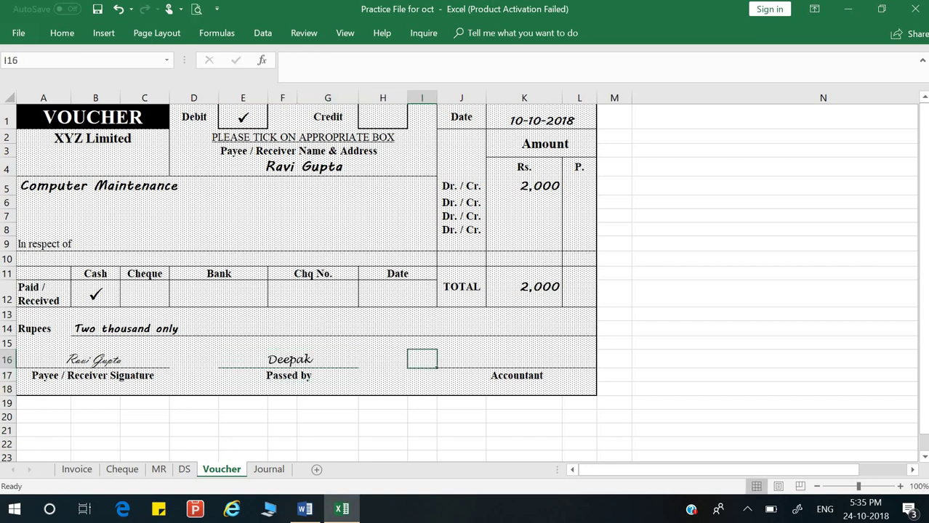
left_click(516, 359)
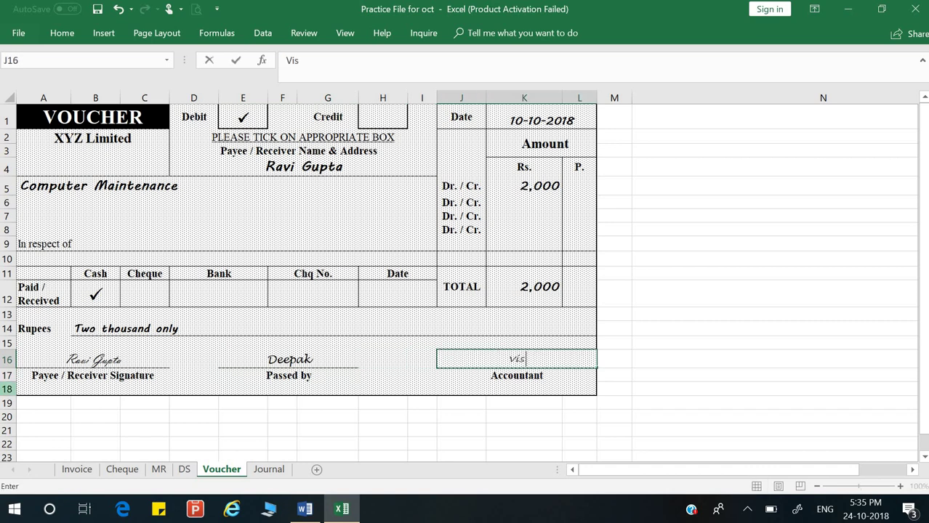
key("Return")
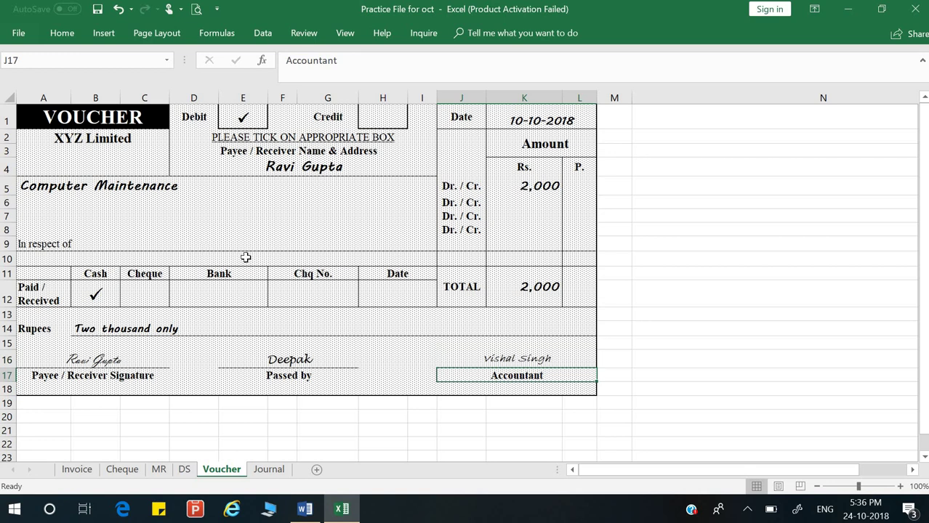
left_click(132, 231)
left_click(117, 243)
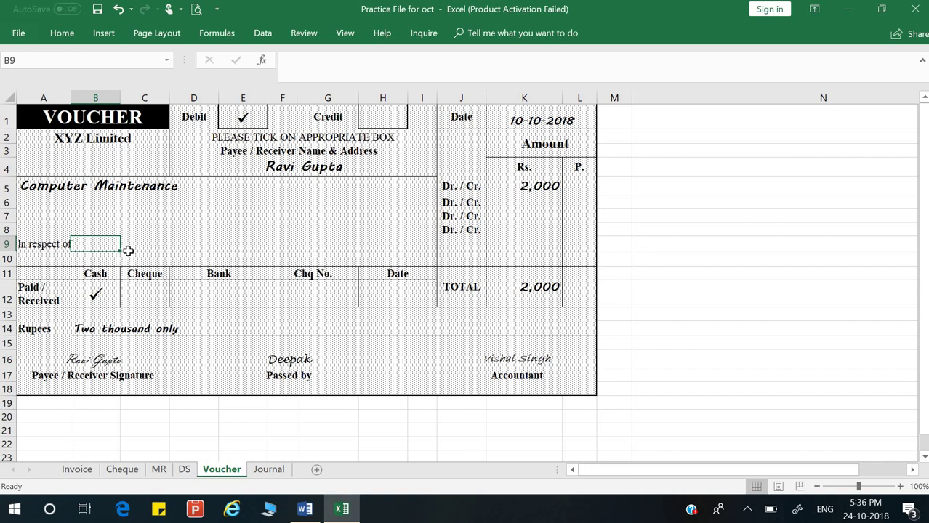
Step: Enter 'Maintinance' in the voucher's In respect of cell (C9) and recheck it
left_click(129, 247)
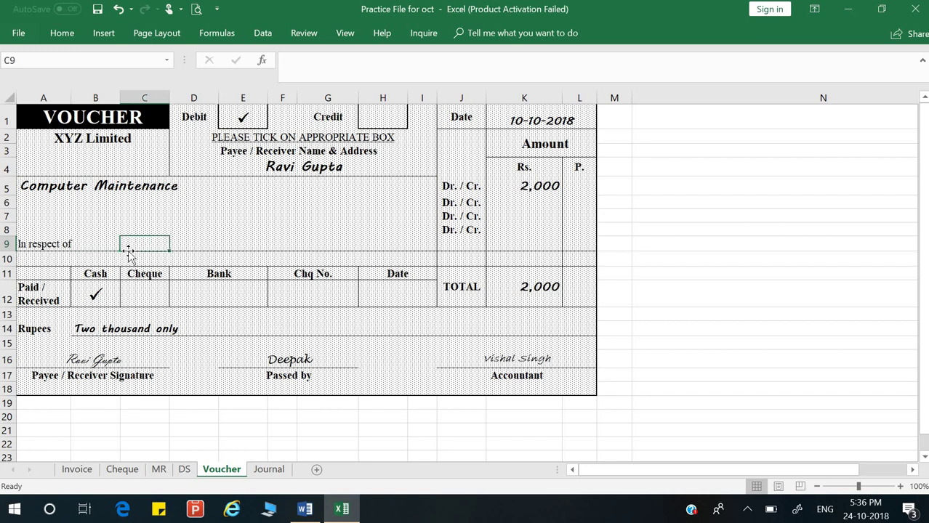
type("Maint")
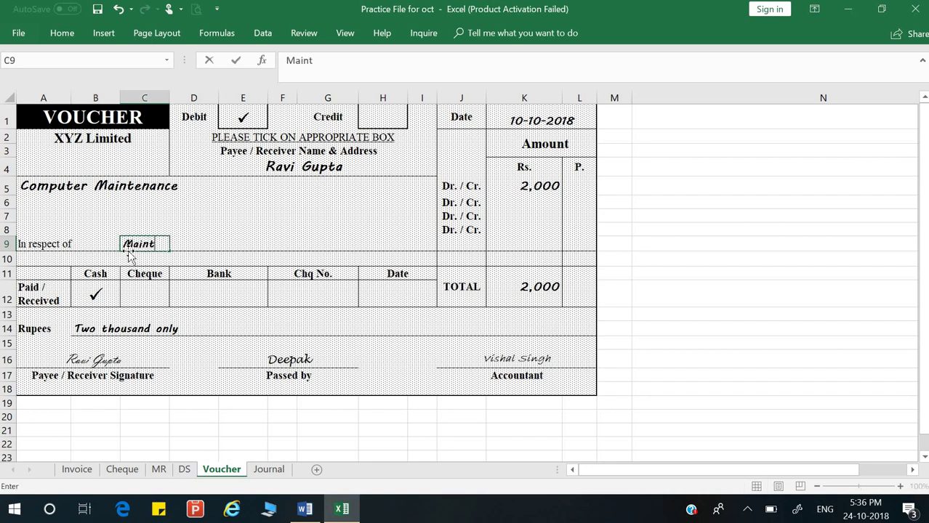
type("inance")
key("Return")
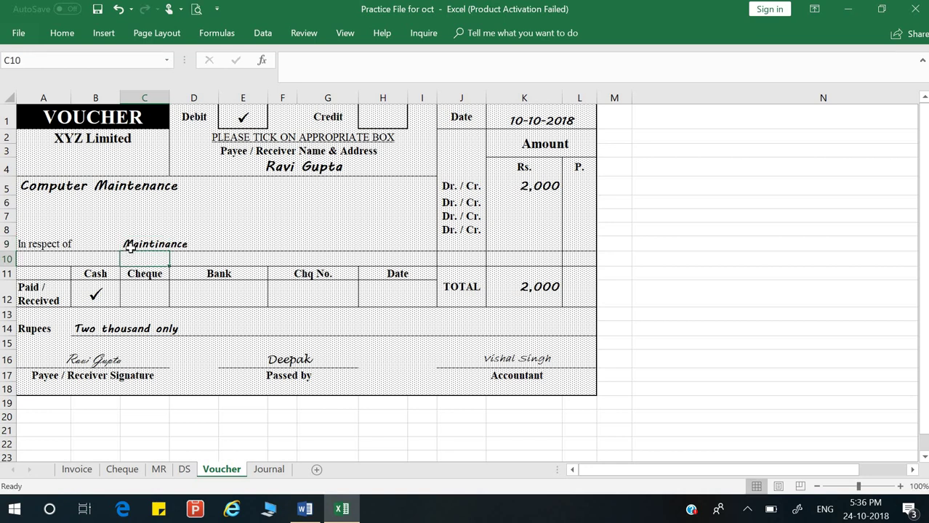
left_click(125, 202)
left_click(145, 248)
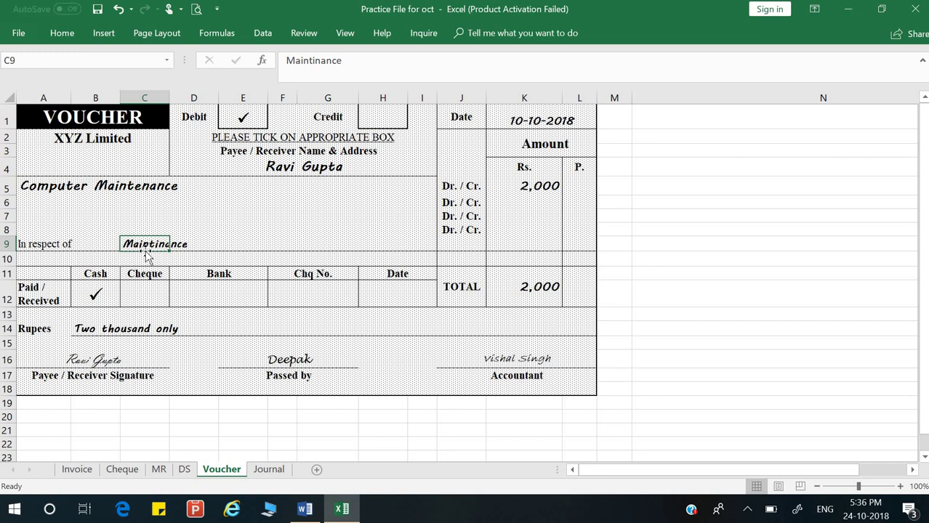
left_click(199, 246)
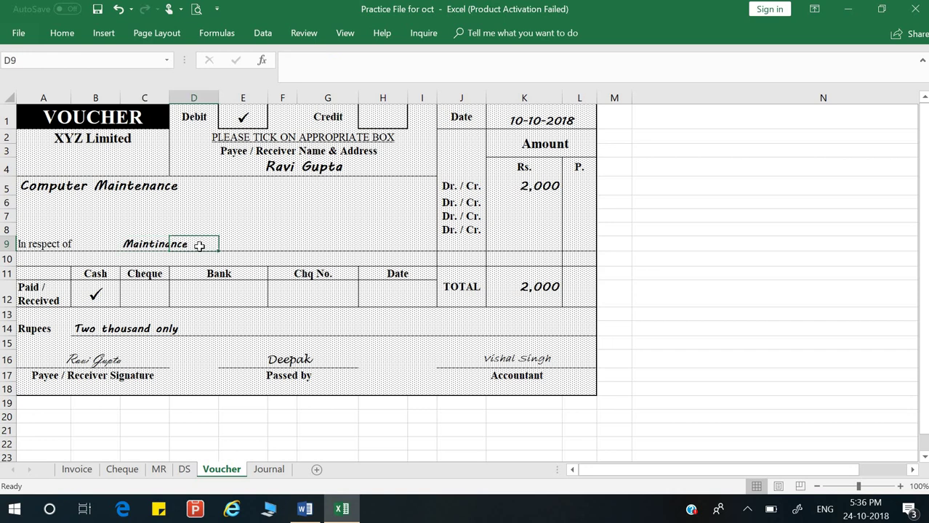
left_click(311, 341)
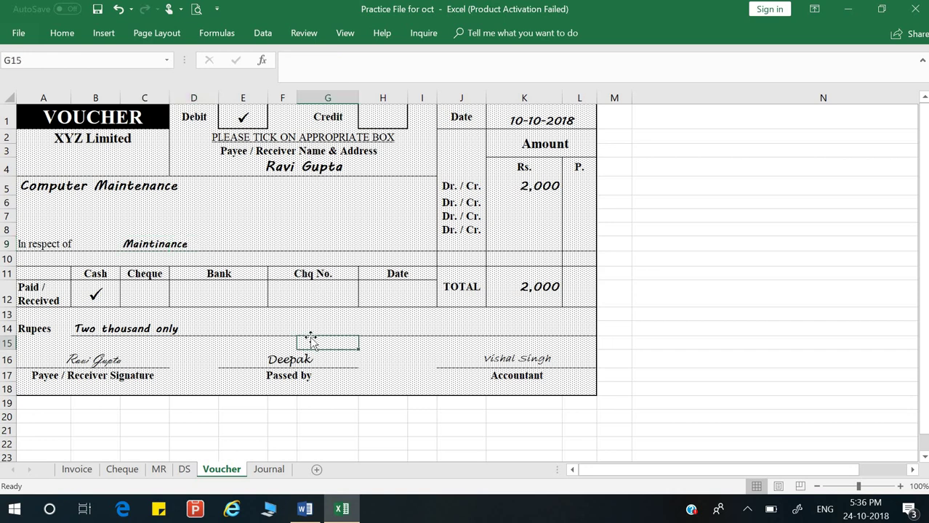
Step: On the Journal sheet, enter the date 10/10/2018 in A16
left_click(271, 471)
left_click(29, 322)
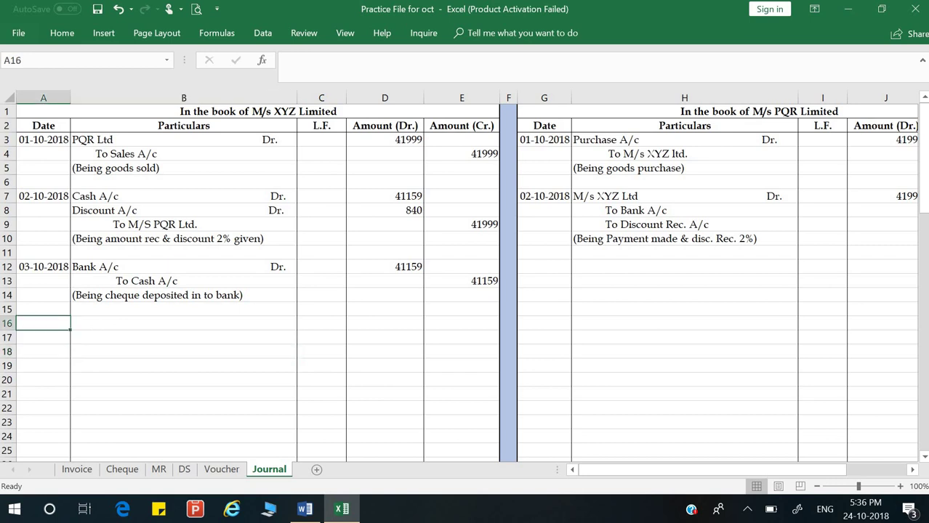
type("10")
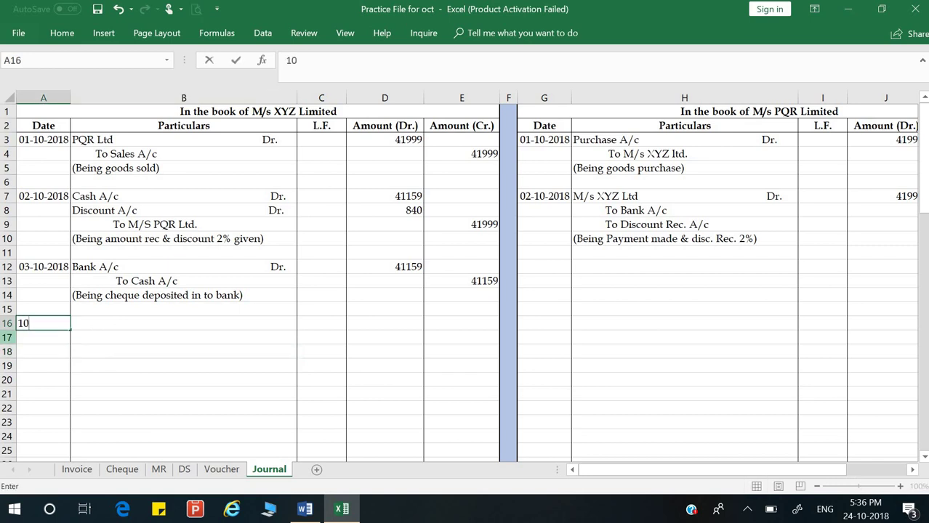
type("/10/2018")
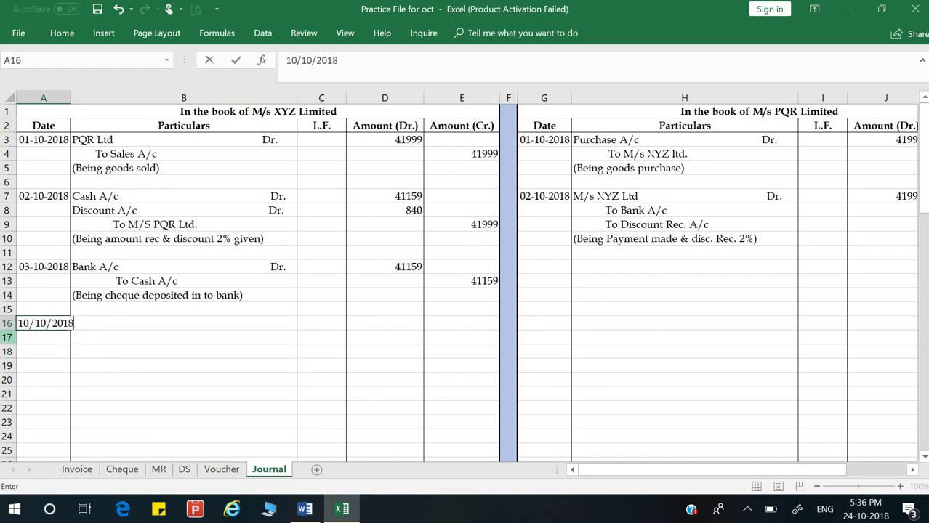
key("Return")
Step: Write the particulars 'Computer Maintinance A/c Dr.' and 'To Cash A/c' in B16:B17
left_click(183, 322)
type("C")
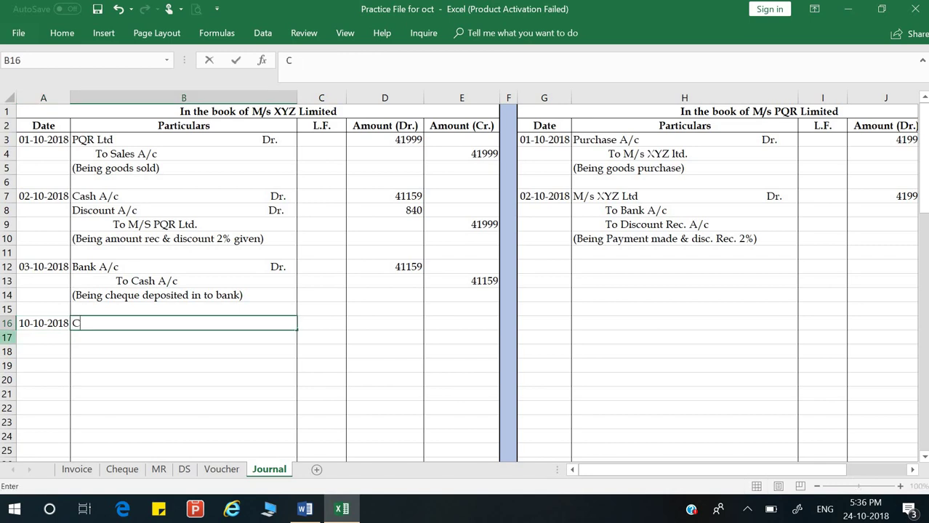
type("omputer Maintinacne")
key("BackSpace")
key("BackSpace")
key("BackSpace")
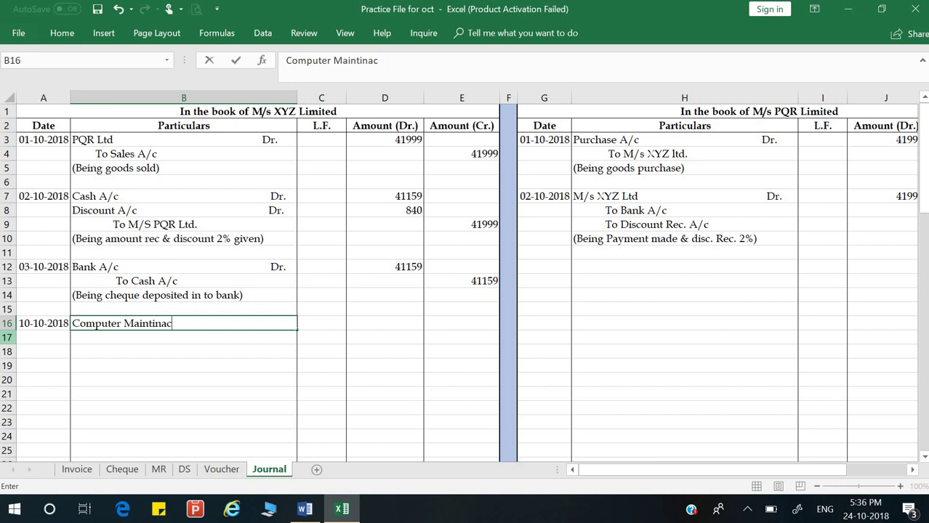
type("nce A/c                  Dr")
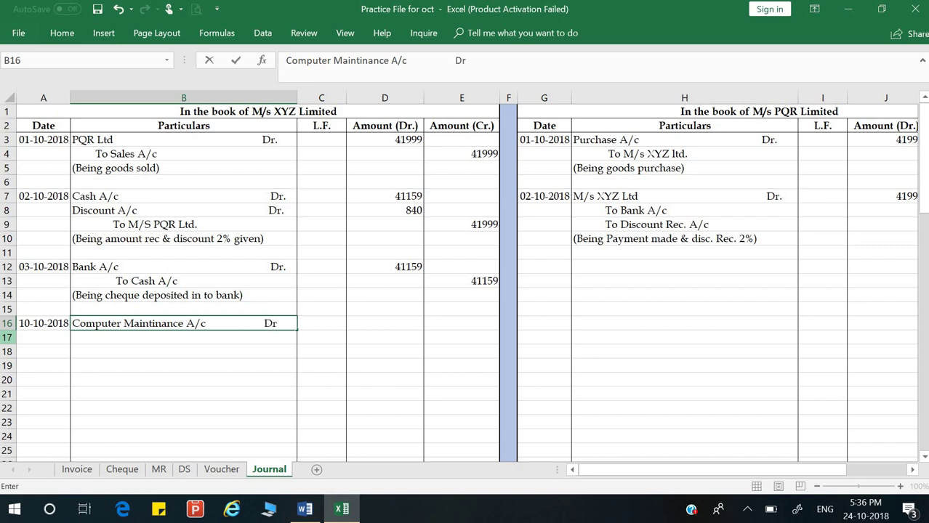
type(".")
key("Return")
type("TO")
key("BackSpace")
type("o")
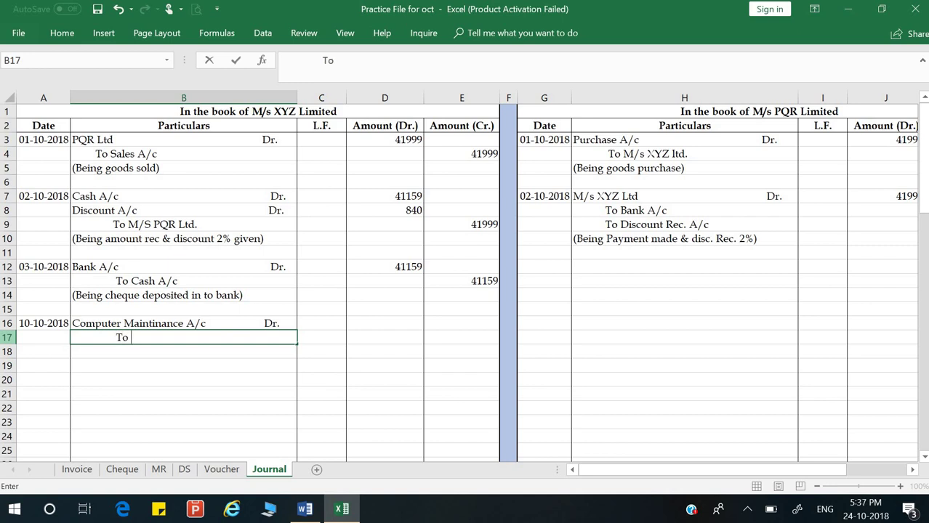
type(" Cash A/c")
key("Return")
key("Up")
Step: Enter 2000 as the debit amount in D16 and the credit amount in E17
left_click(183, 323)
left_click(385, 323)
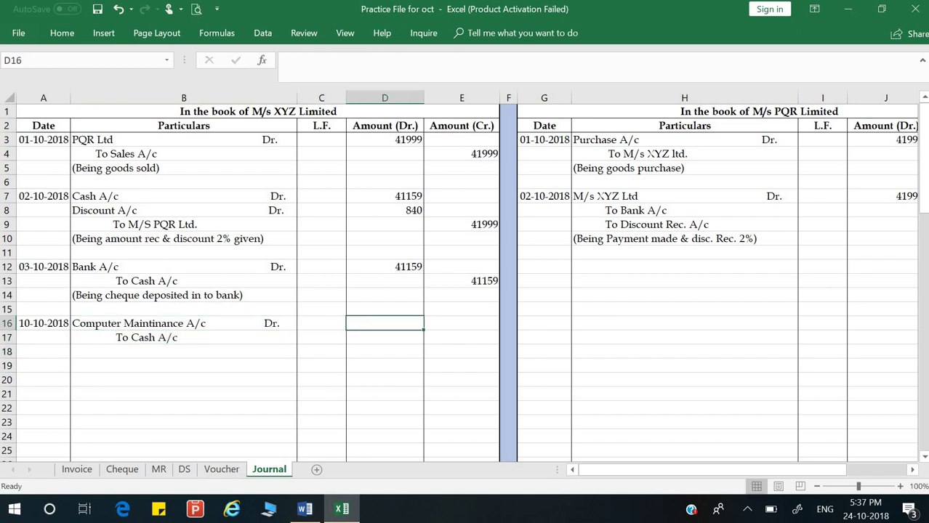
type("2000")
key("Return")
left_click(461, 337)
type("2000")
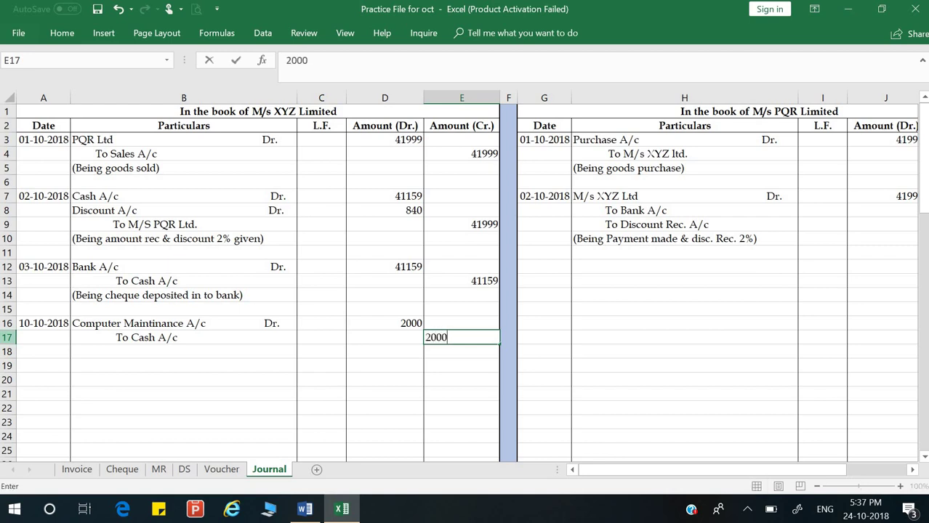
key("Return")
Step: Add the narration '(Being antivirus purchase)' in B18
left_click(183, 352)
type("(")
type("V")
key("BackSpace")
type("Bi")
key("BackSpace")
type("e")
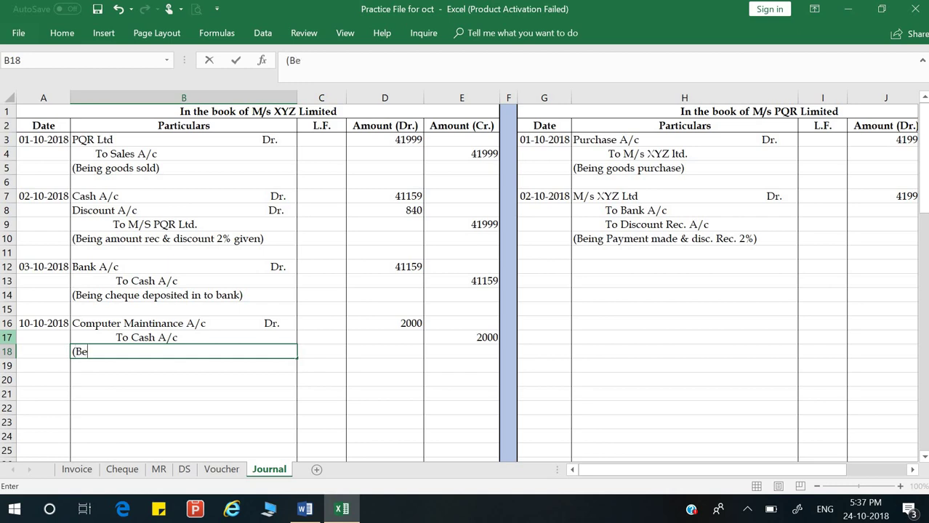
type("ing antivirus purchase)")
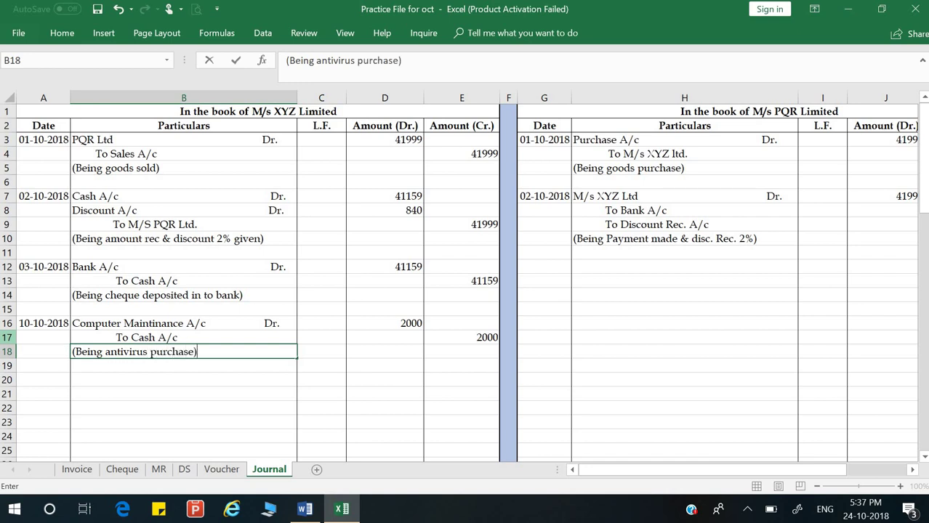
key("Return")
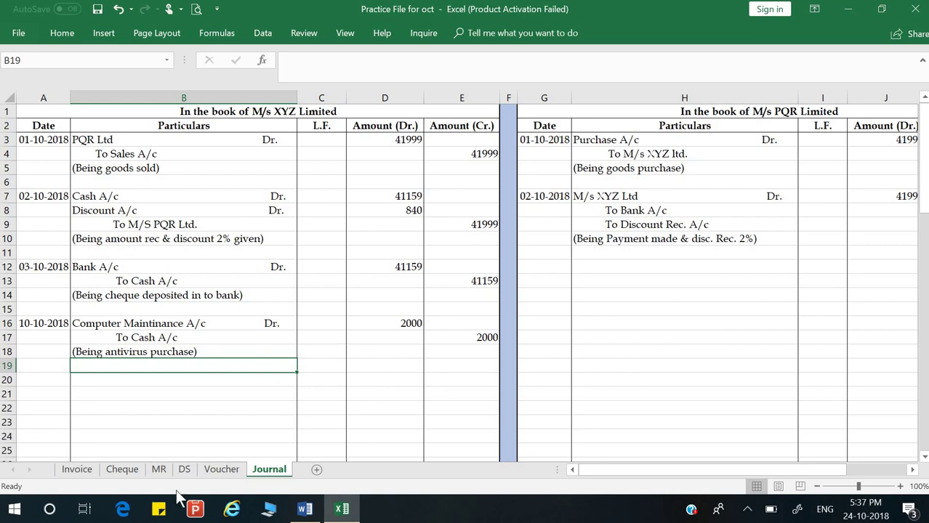
Step: Review the Invoice sheet, scrolling up to its header
left_click(78, 469)
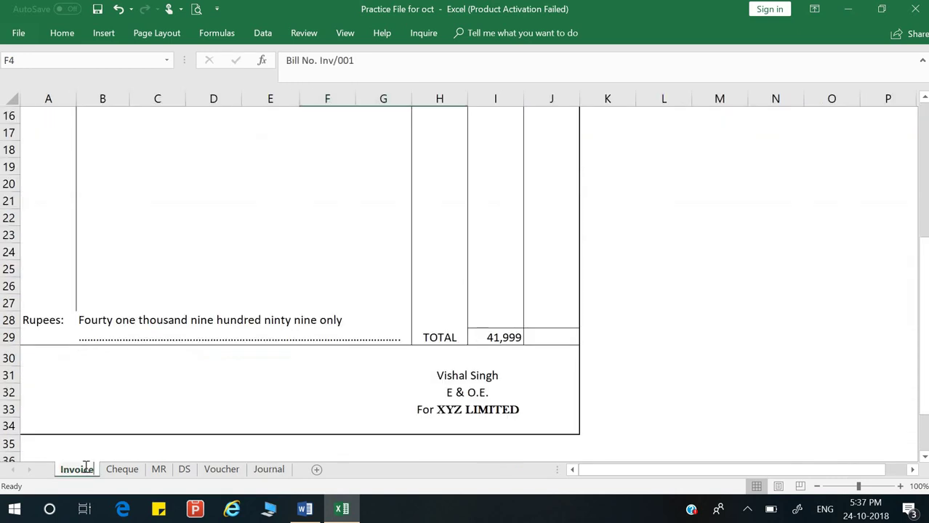
right_click(266, 162)
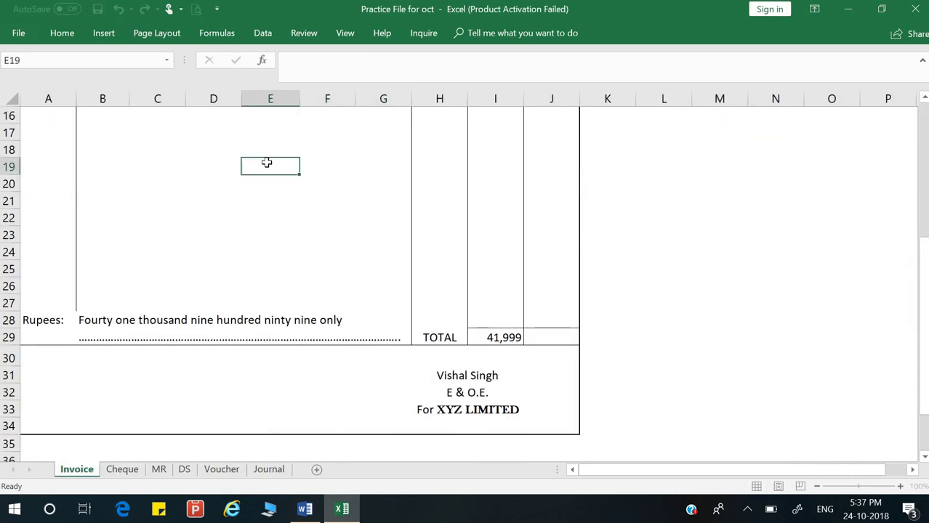
left_click(749, 209)
key("Up")
key("Up")
key("Up")
key("Up")
key("Up")
key("Up")
key("Up")
key("Up")
key("Up")
key("Up")
key("Up")
key("Up")
key("Up")
key("Up")
key("Up")
key("Up")
key("Up")
key("Up")
key("Up")
key("Up")
key("Up")
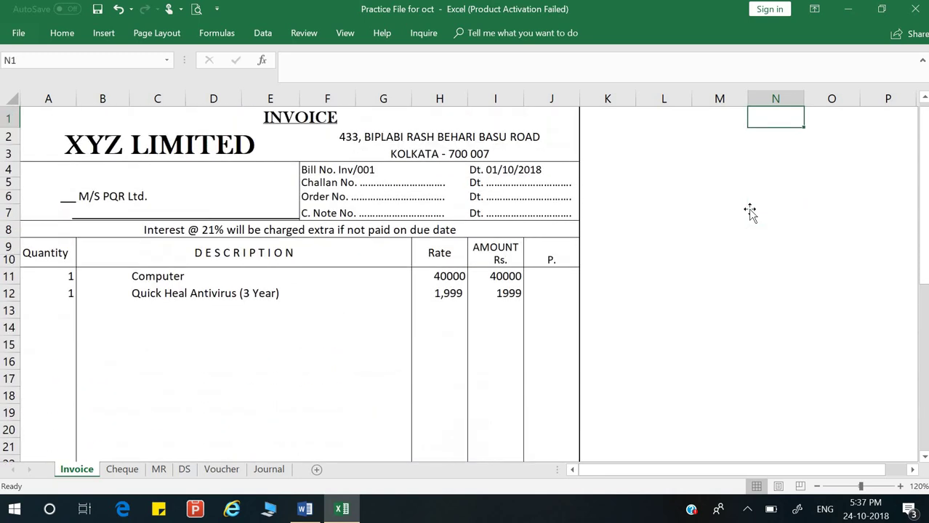
Step: Look through the Cheque and MR sheets, then review the DS deposit slip
left_click(115, 472)
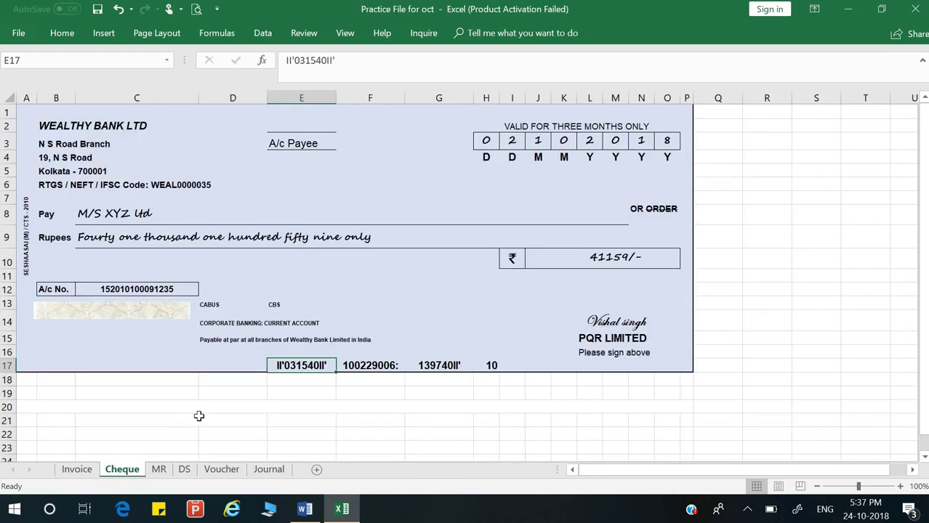
left_click(161, 470)
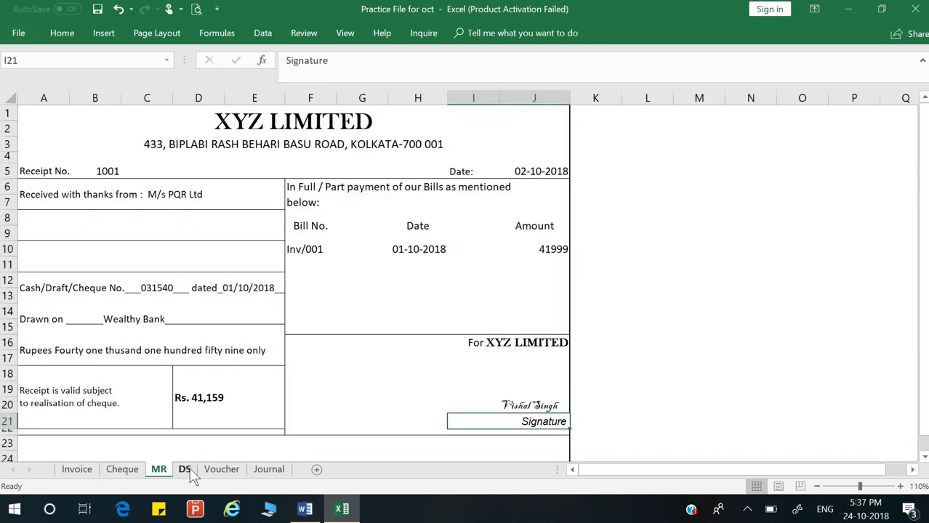
left_click(186, 470)
left_click(154, 472)
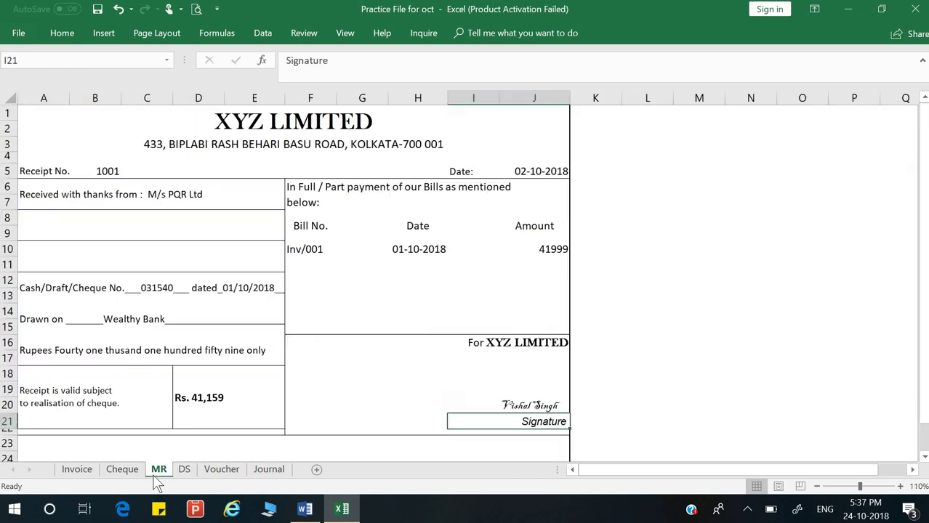
left_click(188, 469)
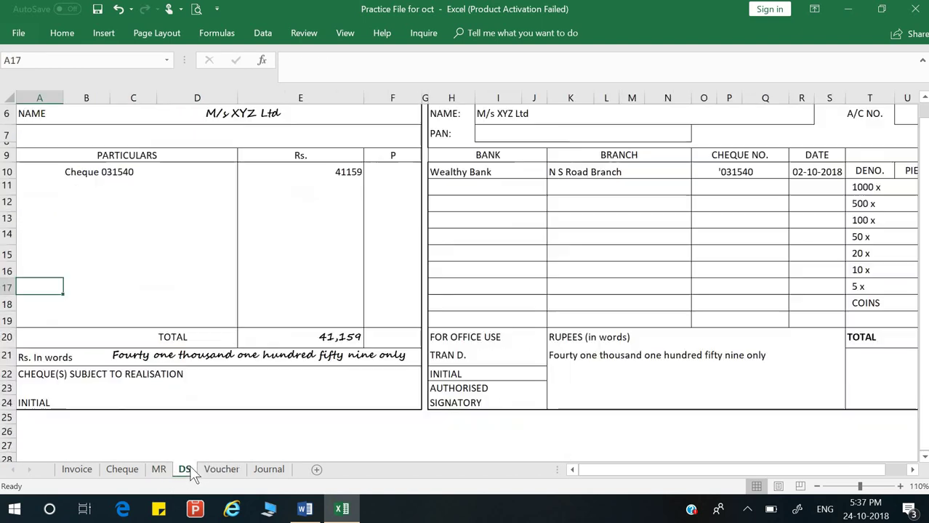
scroll(442, 269, "up", 1)
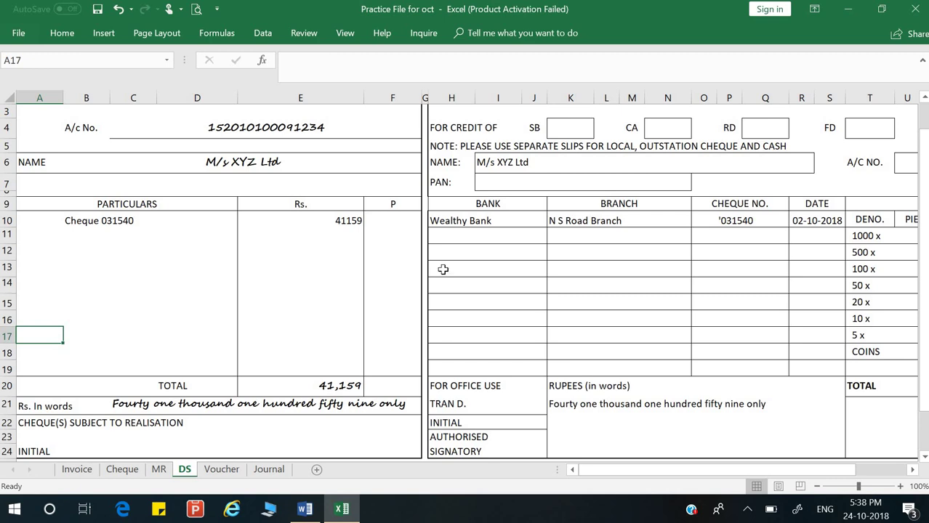
scroll(442, 270, "up", 1)
scroll(442, 270, "down", 2)
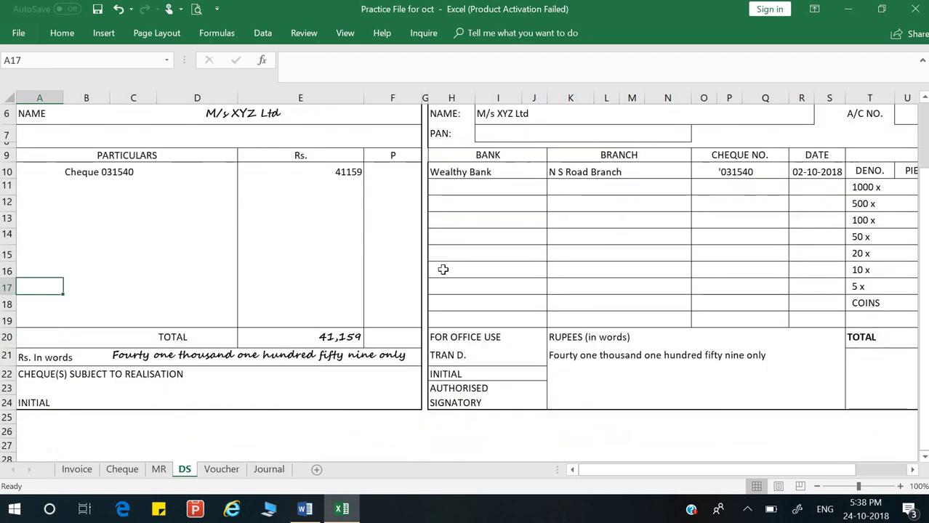
scroll(442, 269, "up", 1)
Step: Review the Voucher and Journal entries, including the new Computer Maintinance line, then return to Word
left_click(221, 470)
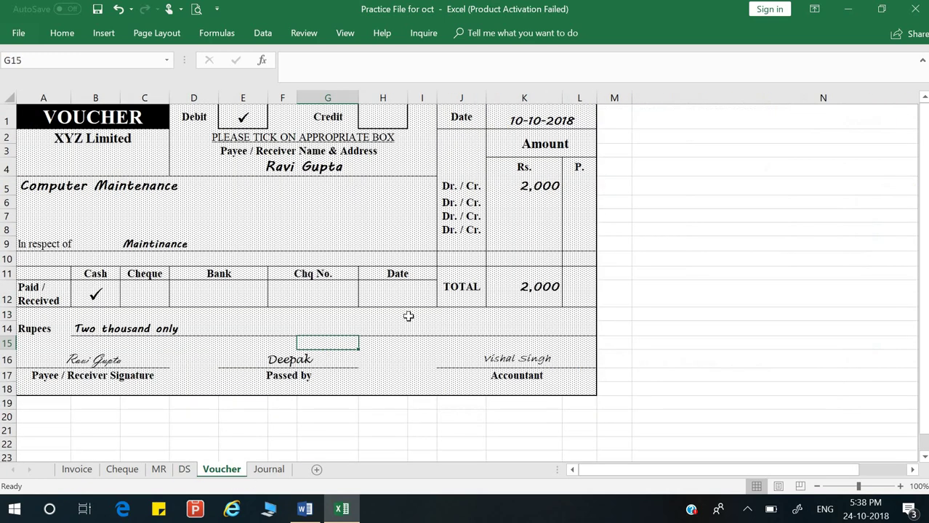
left_click(408, 316)
left_click(265, 469)
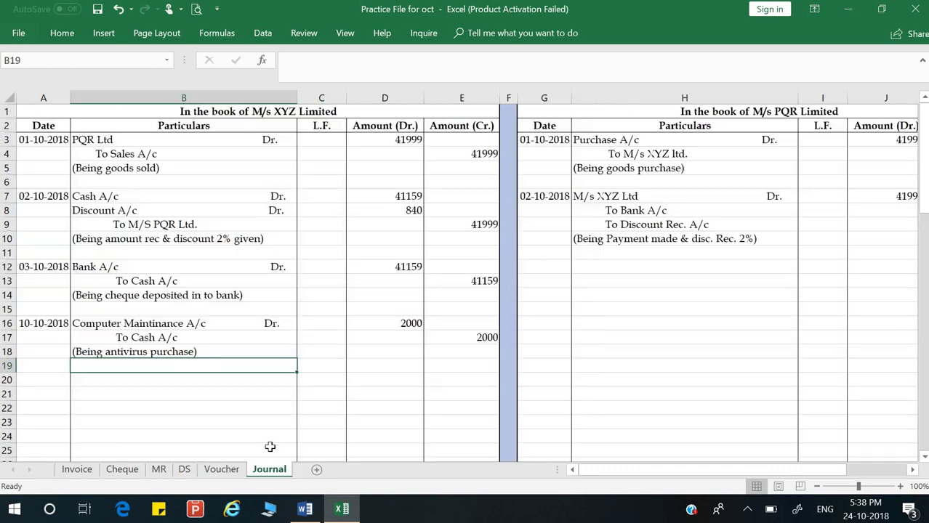
left_click(318, 137)
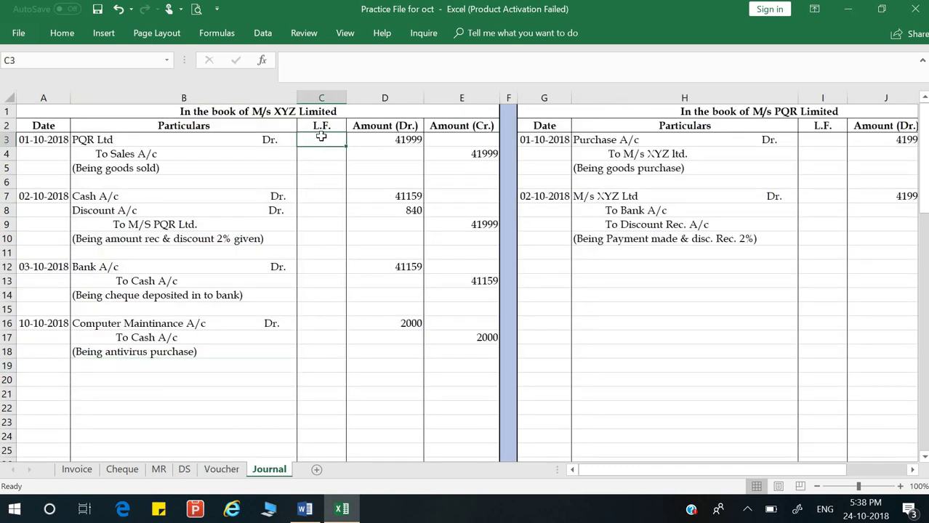
left_click(629, 157)
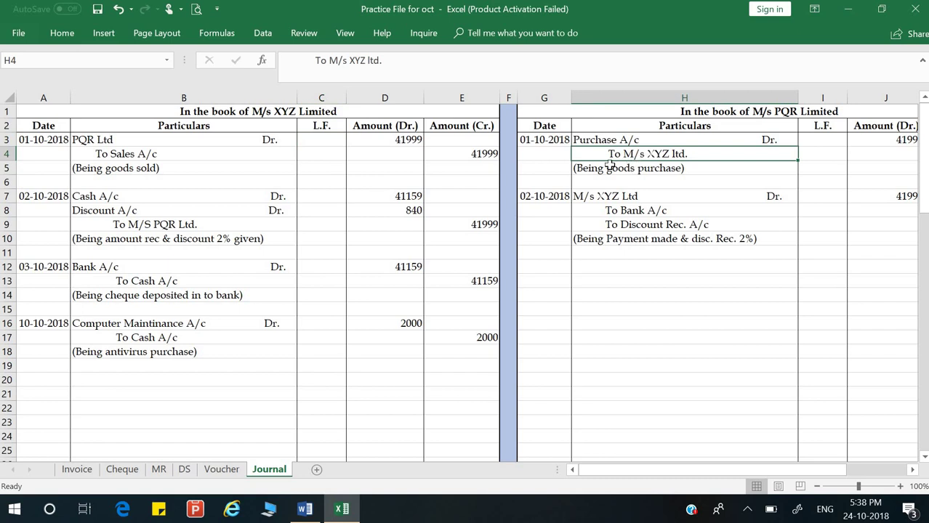
left_click(159, 267)
left_click(154, 309)
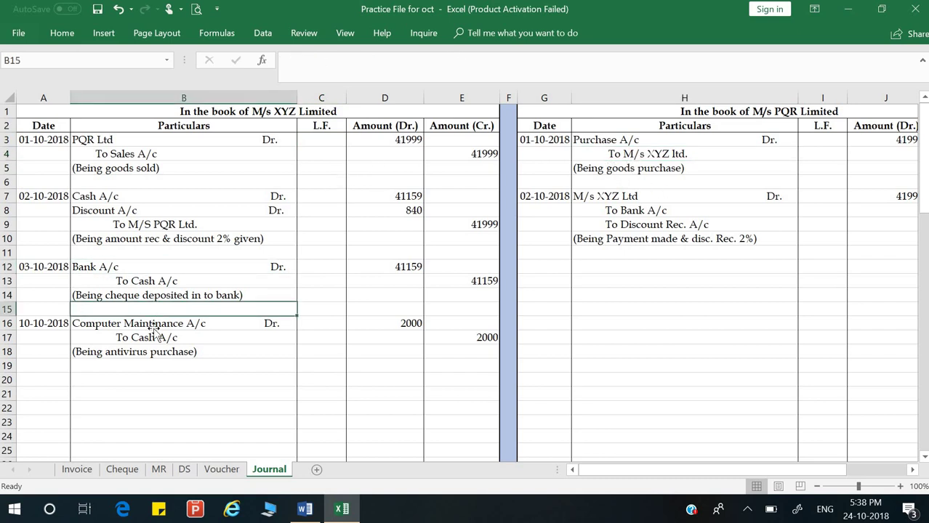
left_click(154, 327)
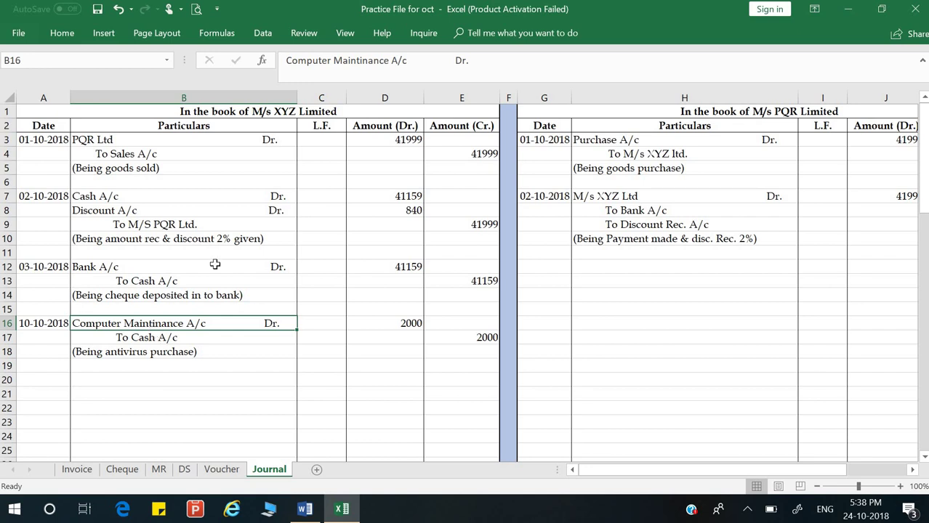
left_click(305, 509)
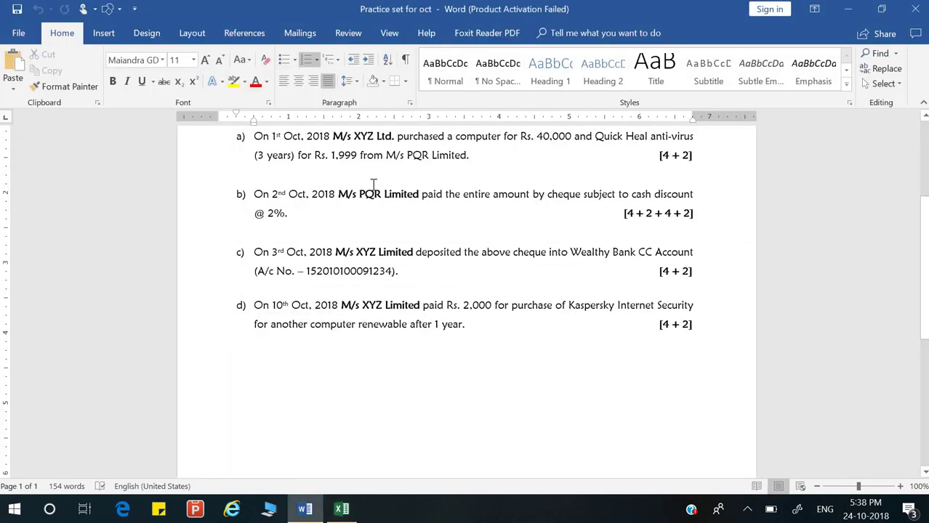